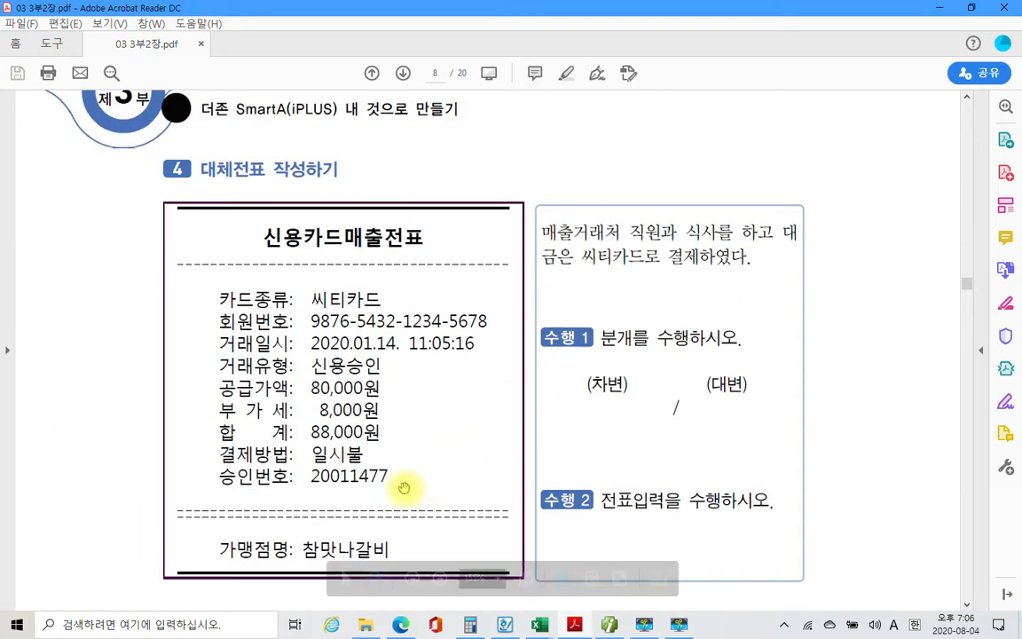
Find exercise 2, 출금전표 작성하기, on page 7 and temporarily mark its heading and the key phrases of the transaction description.
{"action": "scroll", "coordinate": [376, 484], "scroll_direction": "down", "scroll_amount": 6}
{"action": "scroll", "coordinate": [376, 486], "scroll_direction": "up", "scroll_amount": 2}
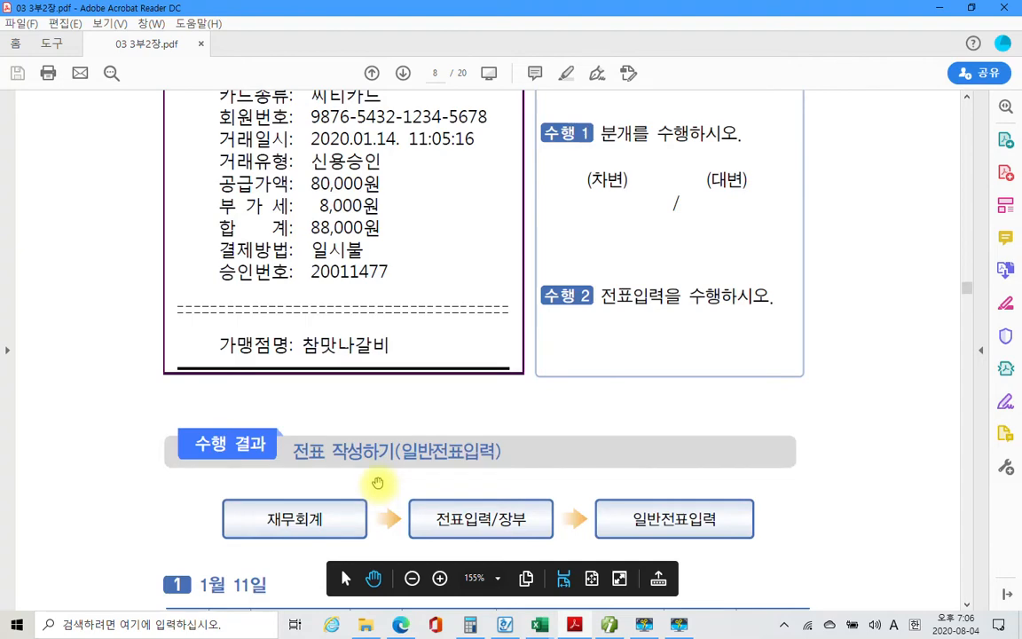
{"action": "scroll", "coordinate": [377, 482], "scroll_direction": "up", "scroll_amount": 6}
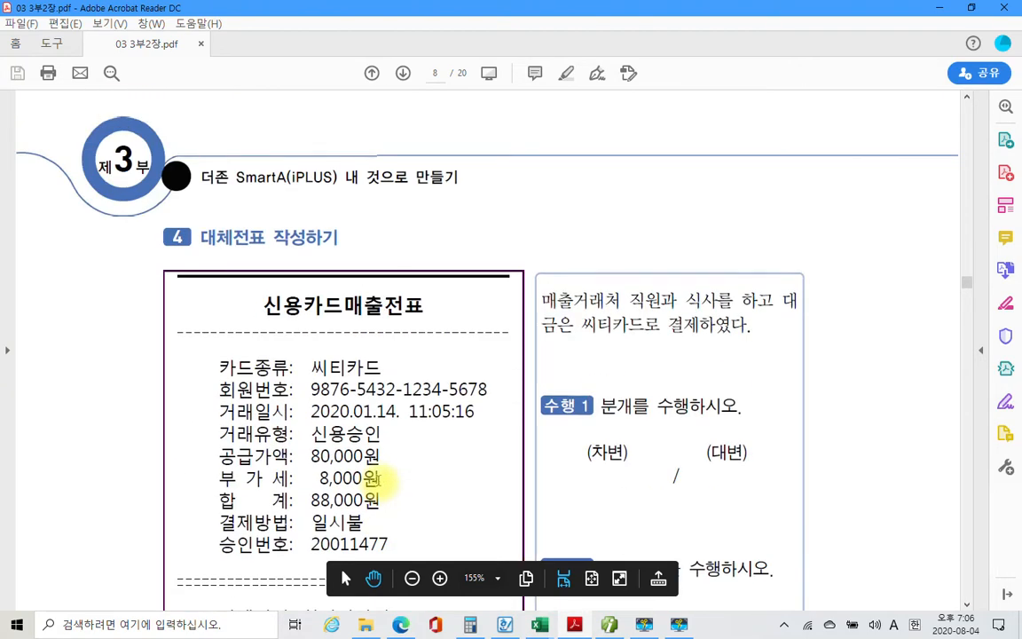
{"action": "scroll", "coordinate": [376, 470], "scroll_direction": "up", "scroll_amount": 5}
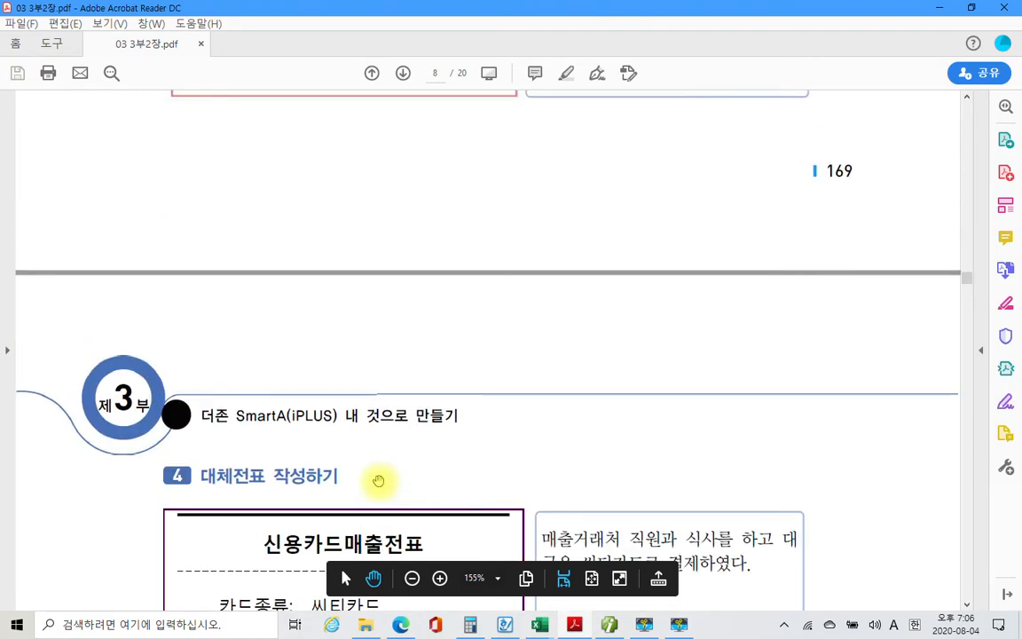
{"action": "scroll", "coordinate": [378, 481], "scroll_direction": "up", "scroll_amount": 17}
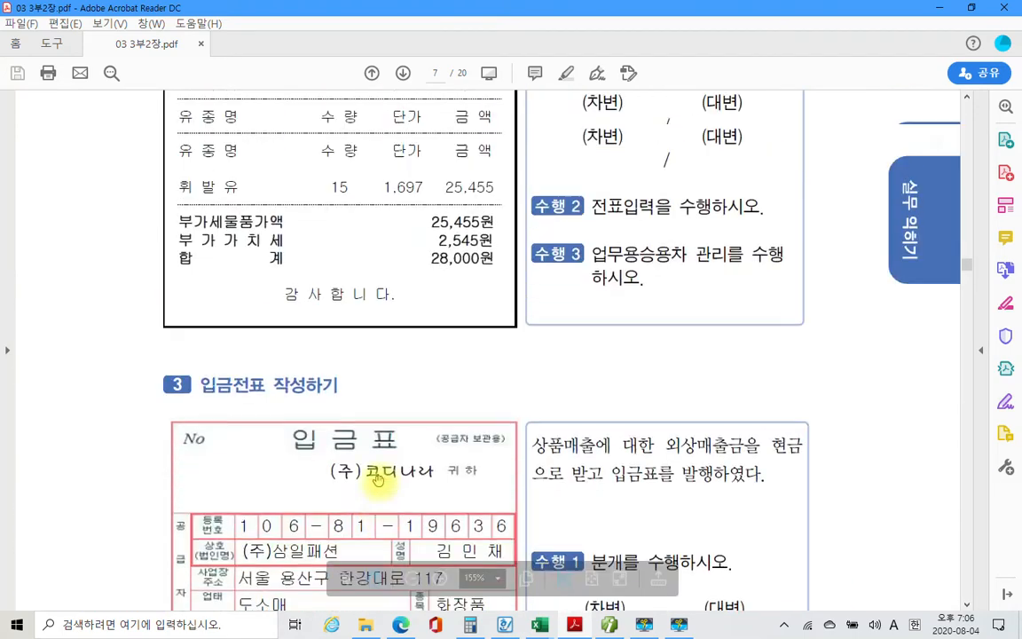
{"action": "scroll", "coordinate": [378, 481], "scroll_direction": "up", "scroll_amount": 4}
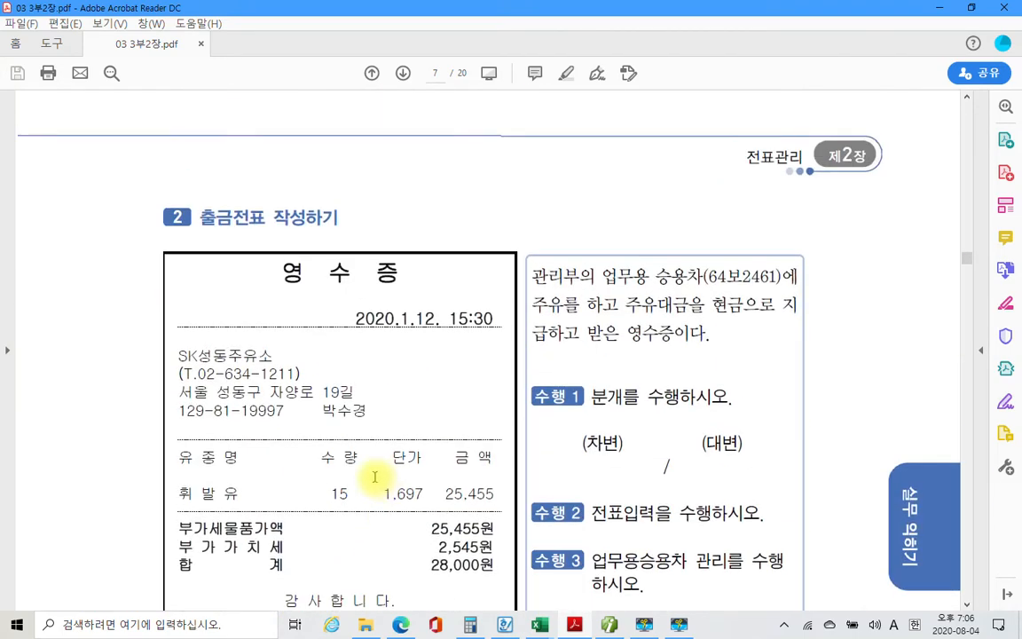
{"action": "left_click_drag", "start_coordinate": [184, 195], "coordinate": [364, 237]}
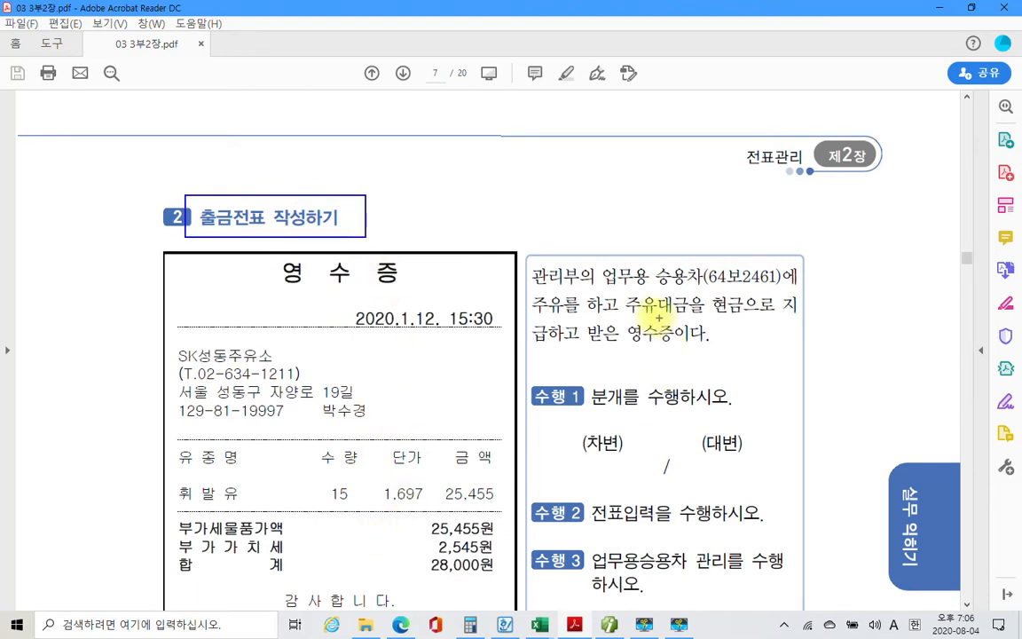
{"action": "left_click_drag", "start_coordinate": [532, 286], "coordinate": [595, 286]}
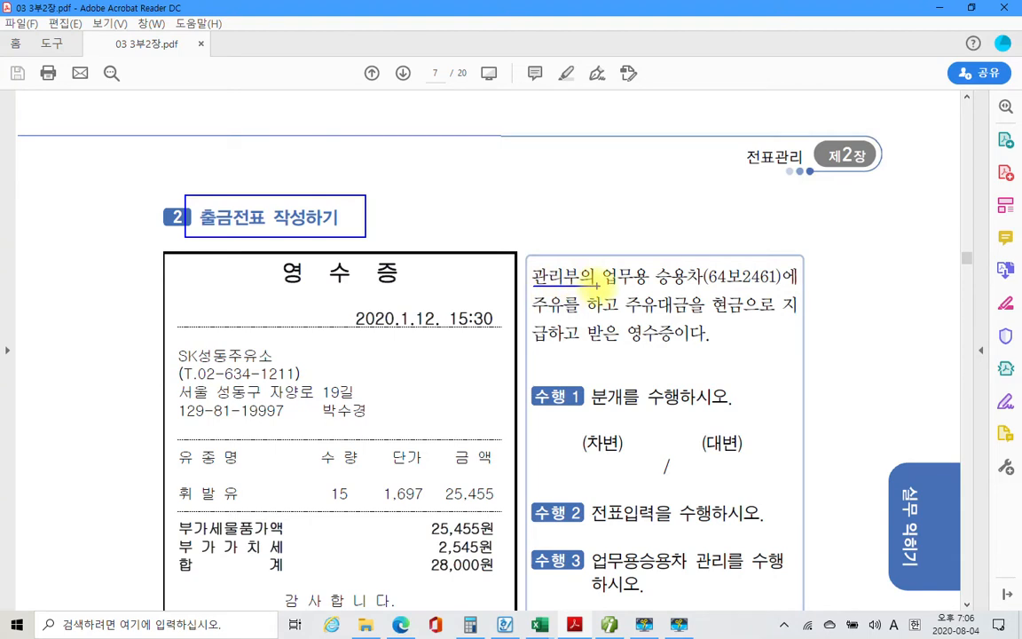
{"action": "left_click_drag", "start_coordinate": [532, 314], "coordinate": [743, 316]}
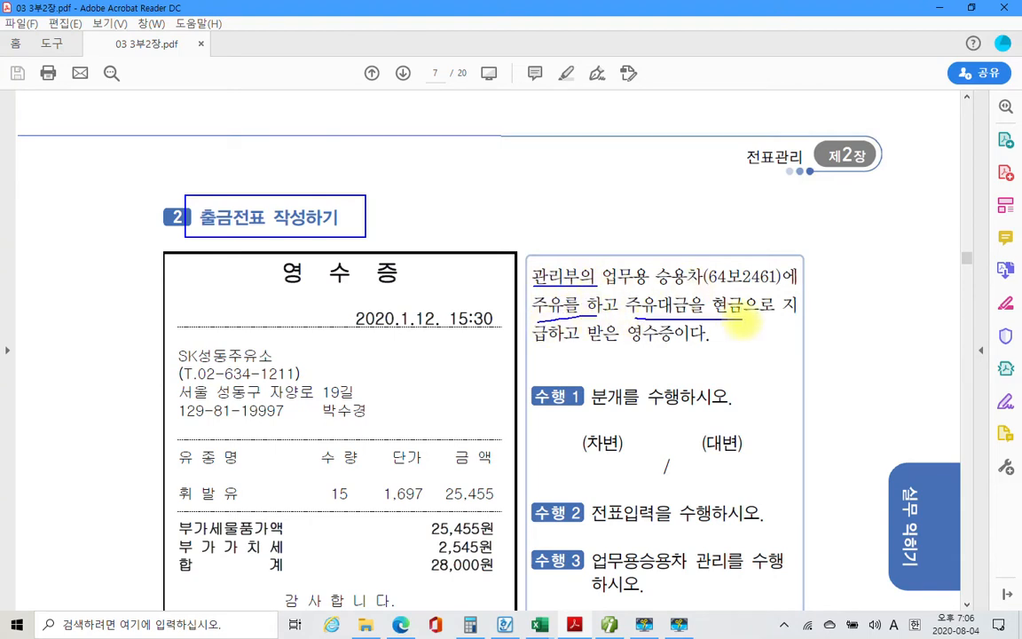
{"action": "left_click_drag", "start_coordinate": [563, 343], "coordinate": [687, 346]}
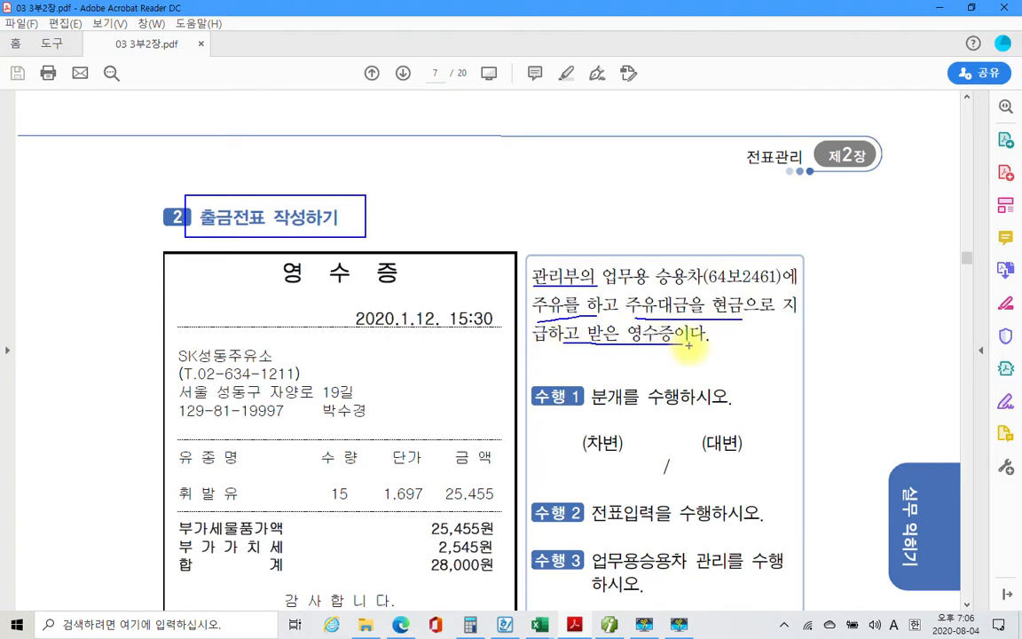
{"action": "key", "text": "Escape"}
Mark SK성동주유소 and the VAT amount on the receipt, plus 출금, 현금, 주유 and the 분개 task in the exercise.
{"action": "scroll", "coordinate": [381, 487], "scroll_direction": "down", "scroll_amount": 1}
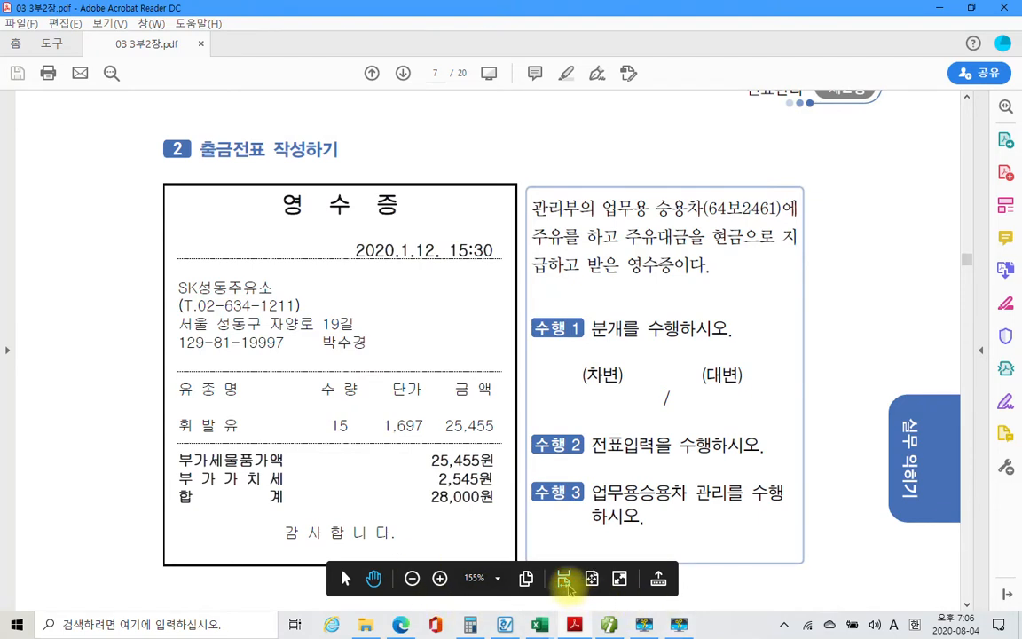
{"action": "key", "text": "ctrl+2"}
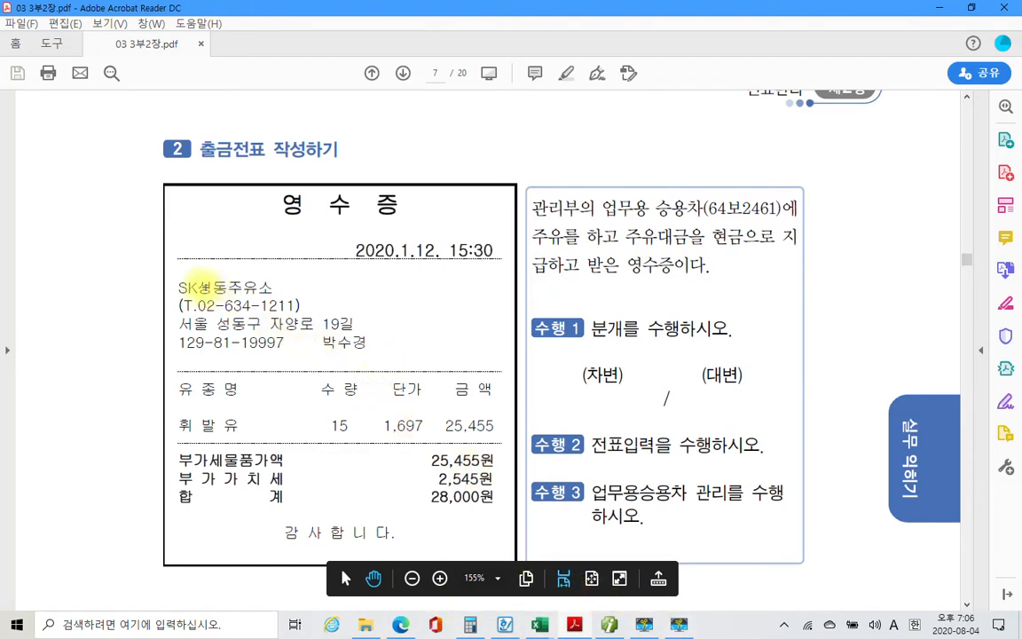
{"action": "left_click_drag", "start_coordinate": [170, 297], "coordinate": [298, 297]}
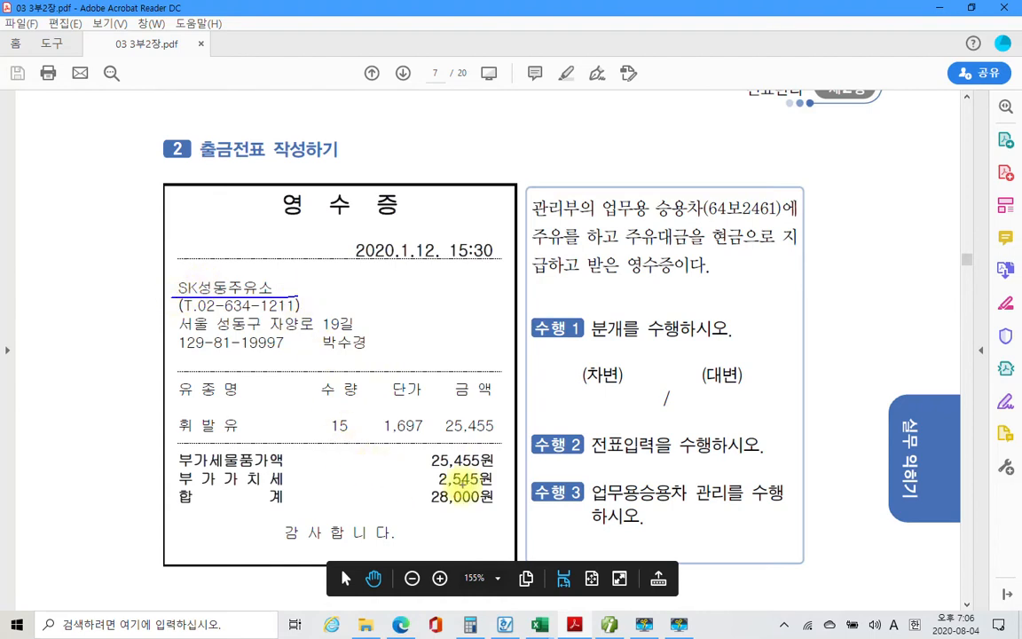
{"action": "left_click_drag", "start_coordinate": [431, 483], "coordinate": [495, 484]}
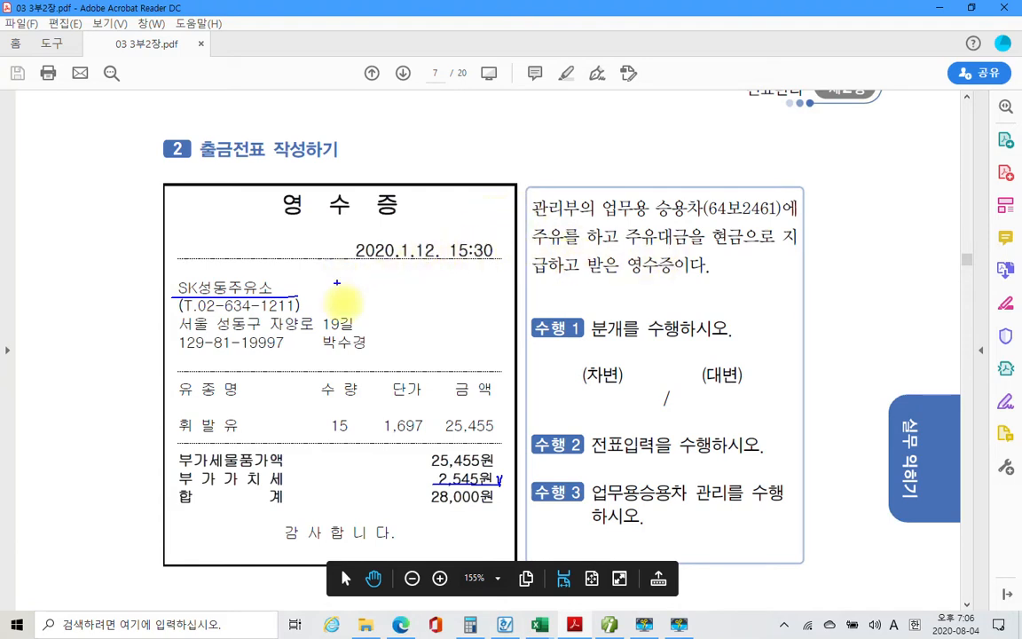
{"action": "left_click_drag", "start_coordinate": [713, 247], "coordinate": [743, 248]}
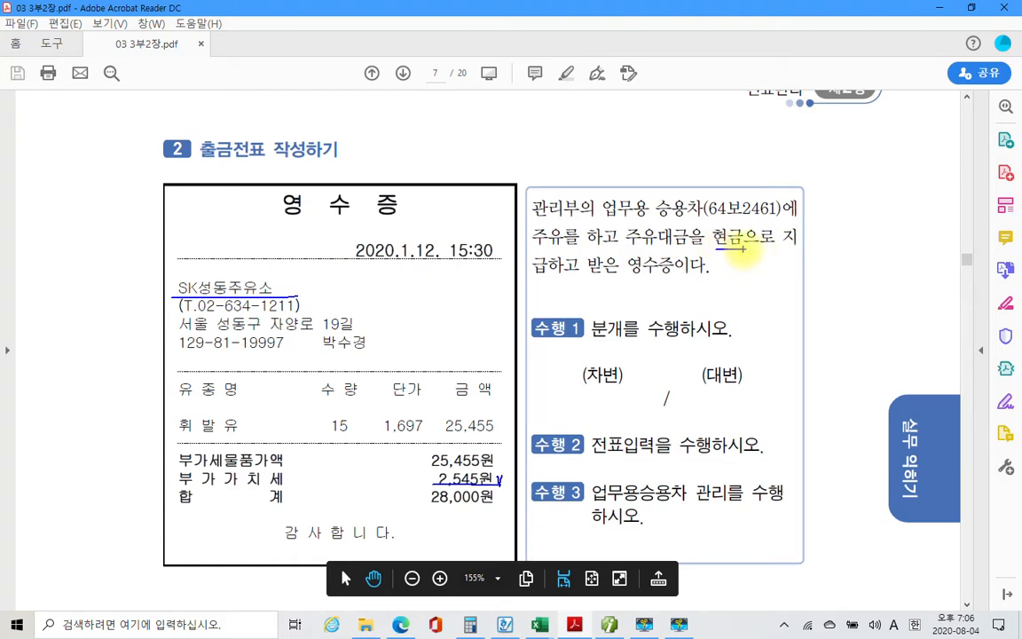
{"action": "mouse_move", "coordinate": [240, 163]}
{"action": "left_mouse_down"}
{"action": "mouse_move", "coordinate": [178, 152]}
{"action": "mouse_move", "coordinate": [235, 169]}
{"action": "left_mouse_up"}
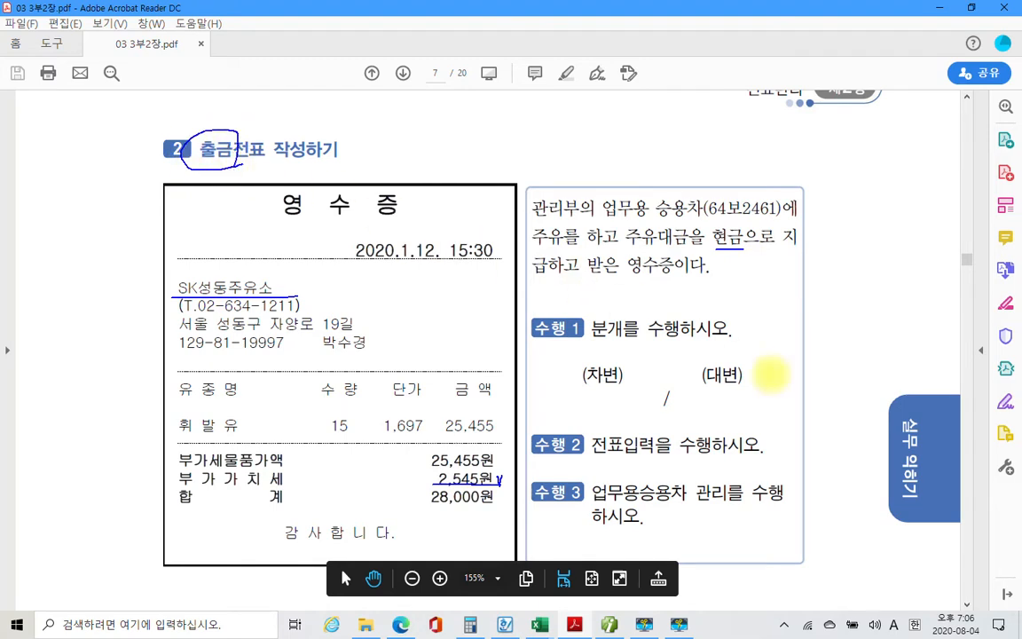
{"action": "left_click_drag", "start_coordinate": [573, 340], "coordinate": [748, 337]}
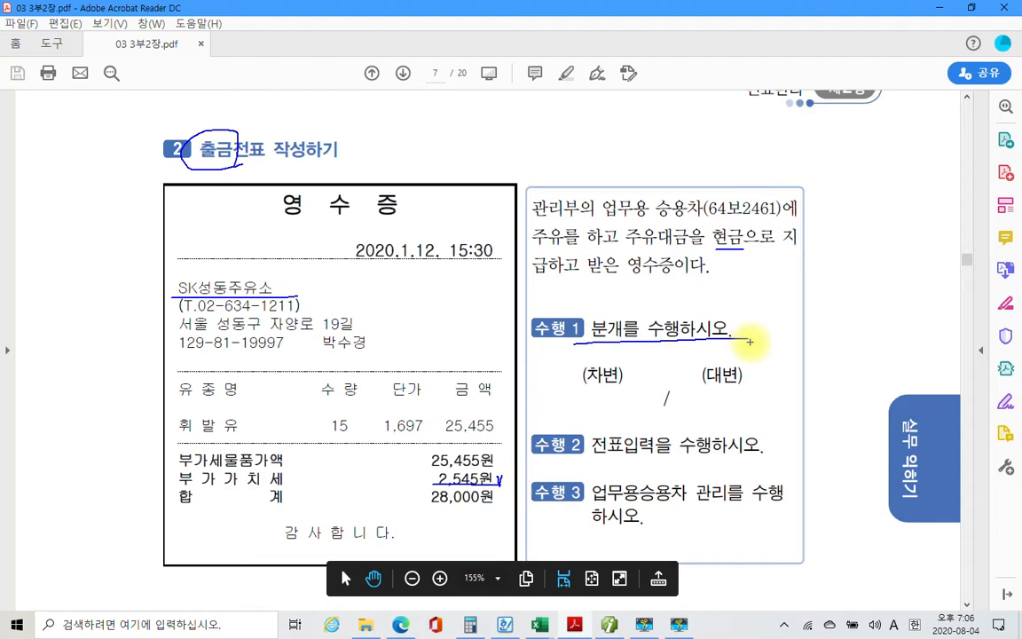
{"action": "left_click_drag", "start_coordinate": [577, 228], "coordinate": [571, 249]}
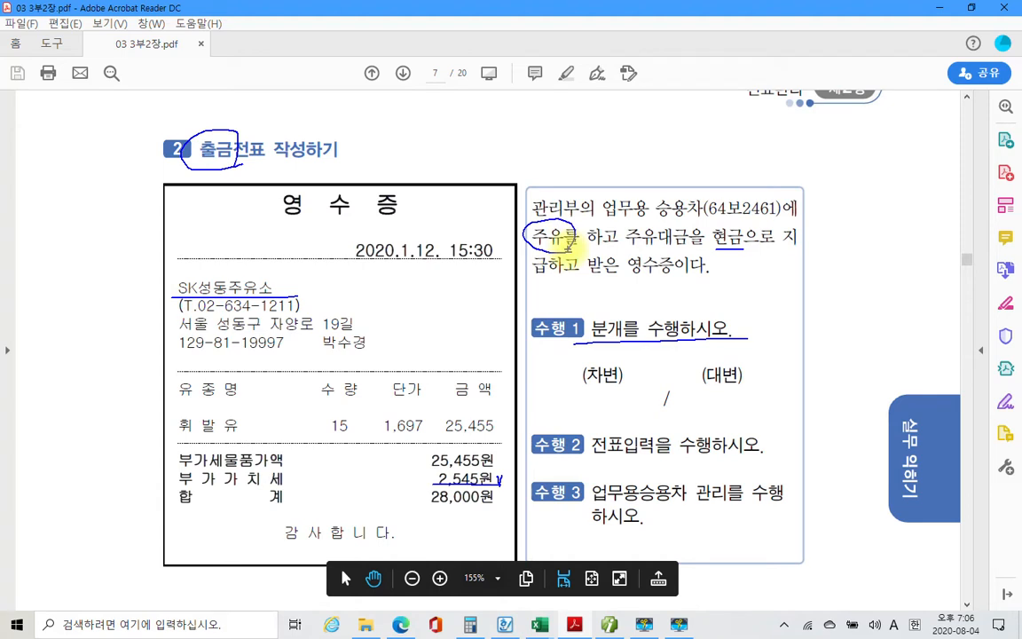
Handwrite the journal entry 차량유지비 / 현금 28,000, circle the receipt total, underline the 전표입력 task, and clear all markings.
{"action": "mouse_move", "coordinate": [497, 364]}
{"action": "left_mouse_down"}
{"action": "mouse_move", "coordinate": [515, 424]}
{"action": "mouse_move", "coordinate": [530, 393]}
{"action": "mouse_move", "coordinate": [555, 392]}
{"action": "left_mouse_up"}
{"action": "left_click_drag", "start_coordinate": [555, 372], "coordinate": [568, 371]}
{"action": "mouse_move", "coordinate": [555, 381]}
{"action": "left_mouse_down"}
{"action": "mouse_move", "coordinate": [566, 383]}
{"action": "mouse_move", "coordinate": [541, 413]}
{"action": "mouse_move", "coordinate": [581, 377]}
{"action": "mouse_move", "coordinate": [589, 395]}
{"action": "left_mouse_up"}
{"action": "left_click_drag", "start_coordinate": [551, 408], "coordinate": [561, 429]}
{"action": "left_click_drag", "start_coordinate": [581, 387], "coordinate": [581, 408]}
{"action": "mouse_move", "coordinate": [586, 397]}
{"action": "left_mouse_down"}
{"action": "mouse_move", "coordinate": [598, 419]}
{"action": "mouse_move", "coordinate": [610, 408]}
{"action": "left_mouse_up"}
{"action": "mouse_move", "coordinate": [627, 384]}
{"action": "left_mouse_down"}
{"action": "mouse_move", "coordinate": [623, 414]}
{"action": "mouse_move", "coordinate": [645, 439]}
{"action": "left_mouse_up"}
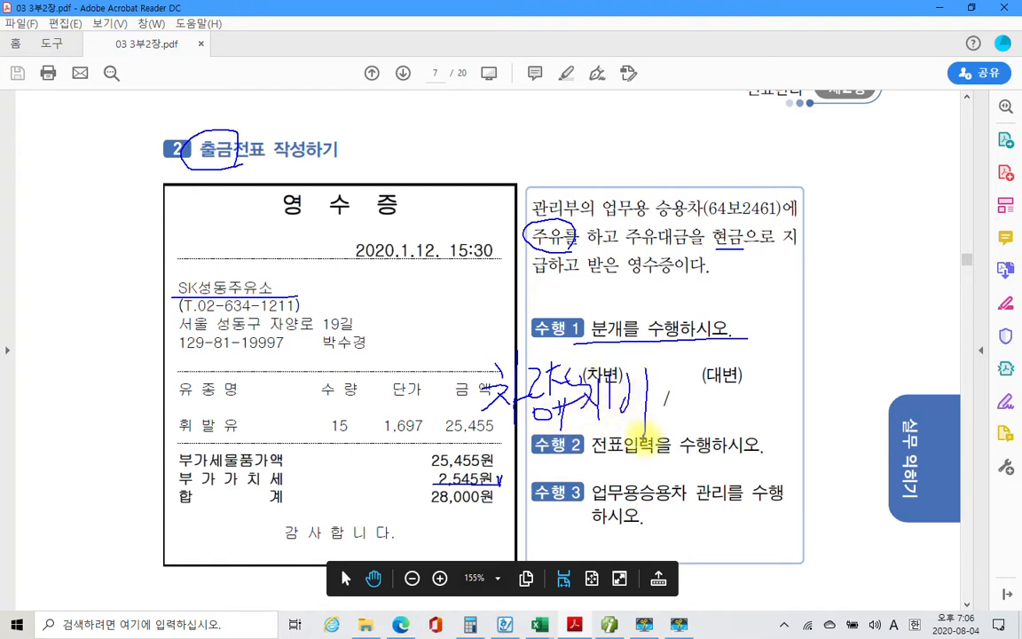
{"action": "mouse_move", "coordinate": [493, 481]}
{"action": "left_mouse_down"}
{"action": "mouse_move", "coordinate": [468, 508]}
{"action": "mouse_move", "coordinate": [478, 523]}
{"action": "left_mouse_up"}
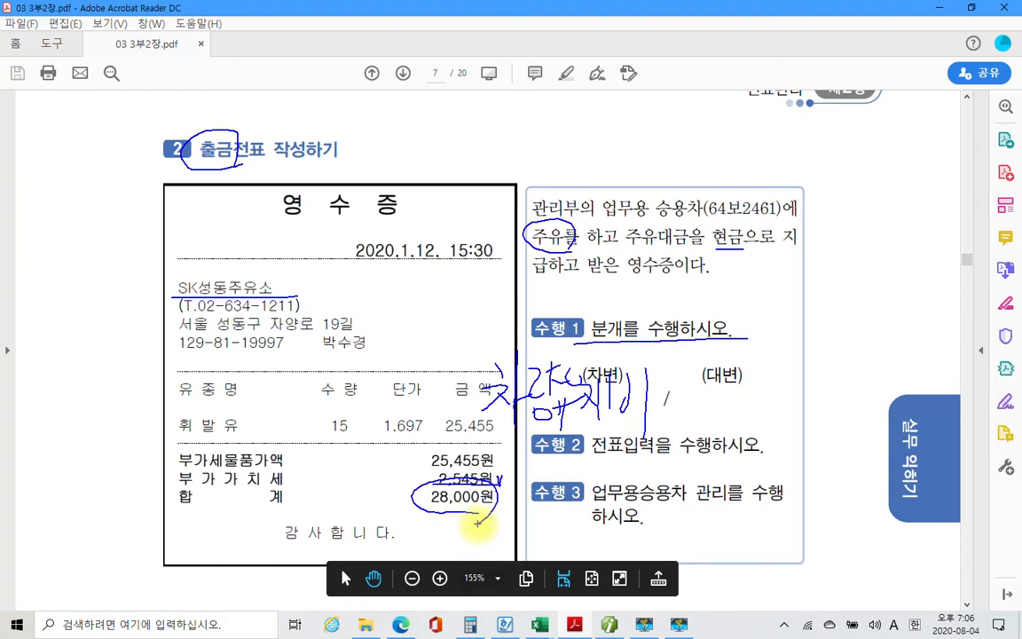
{"action": "mouse_move", "coordinate": [686, 401]}
{"action": "left_mouse_down"}
{"action": "mouse_move", "coordinate": [738, 383]}
{"action": "mouse_move", "coordinate": [726, 410]}
{"action": "mouse_move", "coordinate": [743, 415]}
{"action": "left_mouse_up"}
{"action": "left_click_drag", "start_coordinate": [746, 377], "coordinate": [770, 391]}
{"action": "mouse_move", "coordinate": [749, 403]}
{"action": "left_mouse_down"}
{"action": "mouse_move", "coordinate": [760, 420]}
{"action": "mouse_move", "coordinate": [830, 413]}
{"action": "mouse_move", "coordinate": [840, 433]}
{"action": "mouse_move", "coordinate": [868, 408]}
{"action": "mouse_move", "coordinate": [910, 405]}
{"action": "left_mouse_up"}
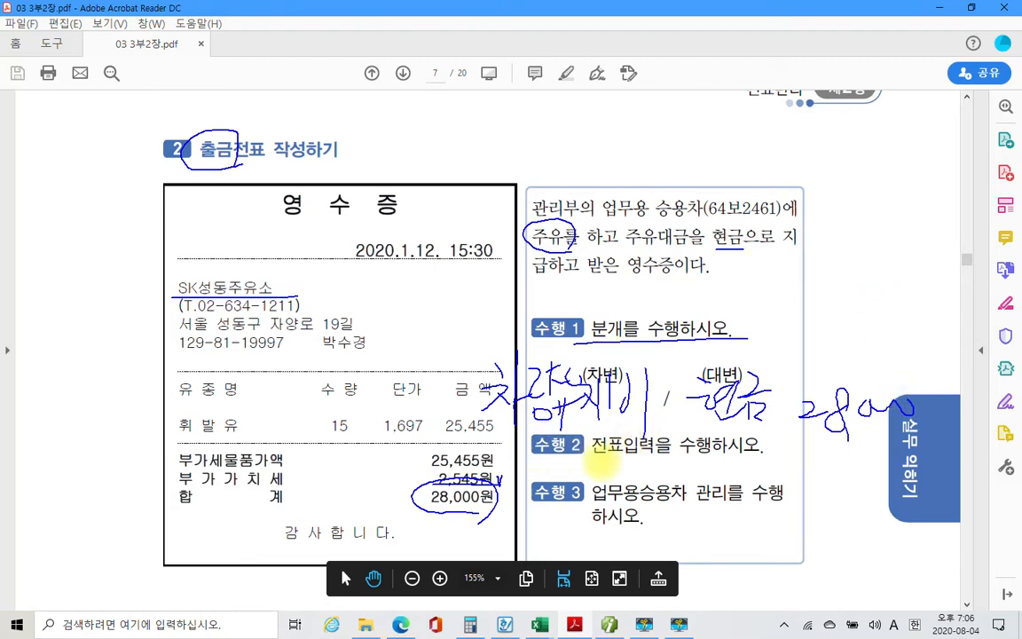
{"action": "left_click_drag", "start_coordinate": [593, 458], "coordinate": [671, 459]}
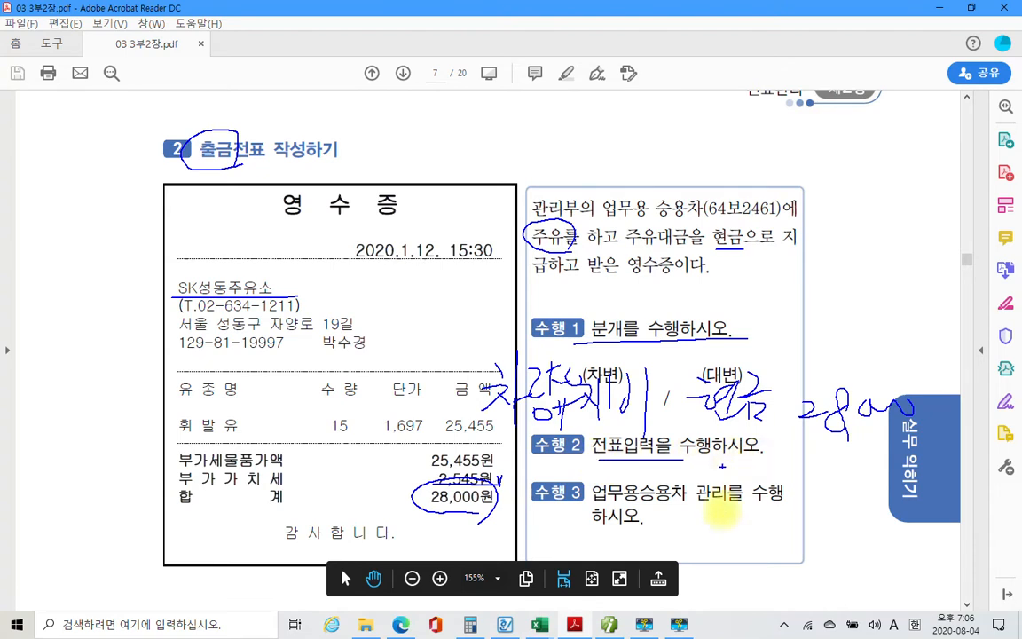
{"action": "key", "text": "Escape"}
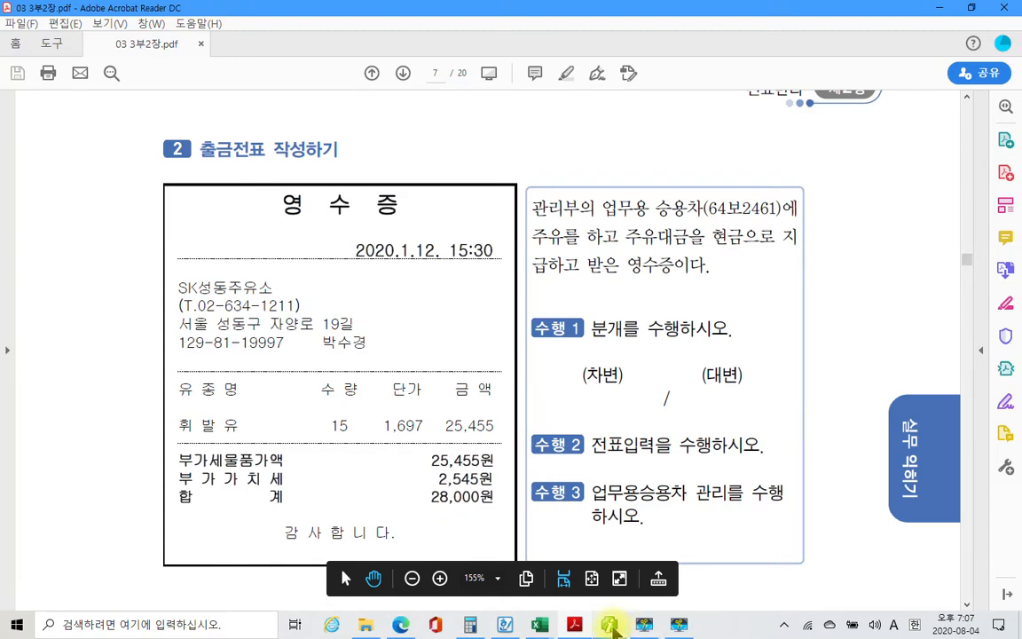
Switch to the SmartA 일반전표입력 window and start a voucher line for January 12 with type 1, 출금.
{"action": "left_click", "coordinate": [610, 624]}
{"action": "left_click", "coordinate": [272, 126]}
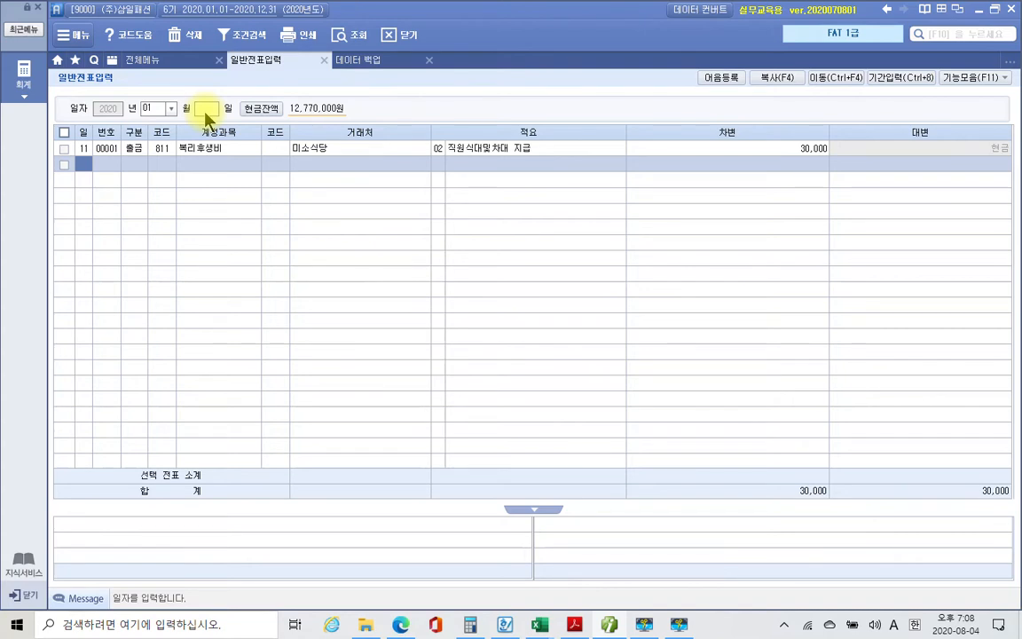
{"action": "type", "text": "12"}
{"action": "key", "text": "Return"}
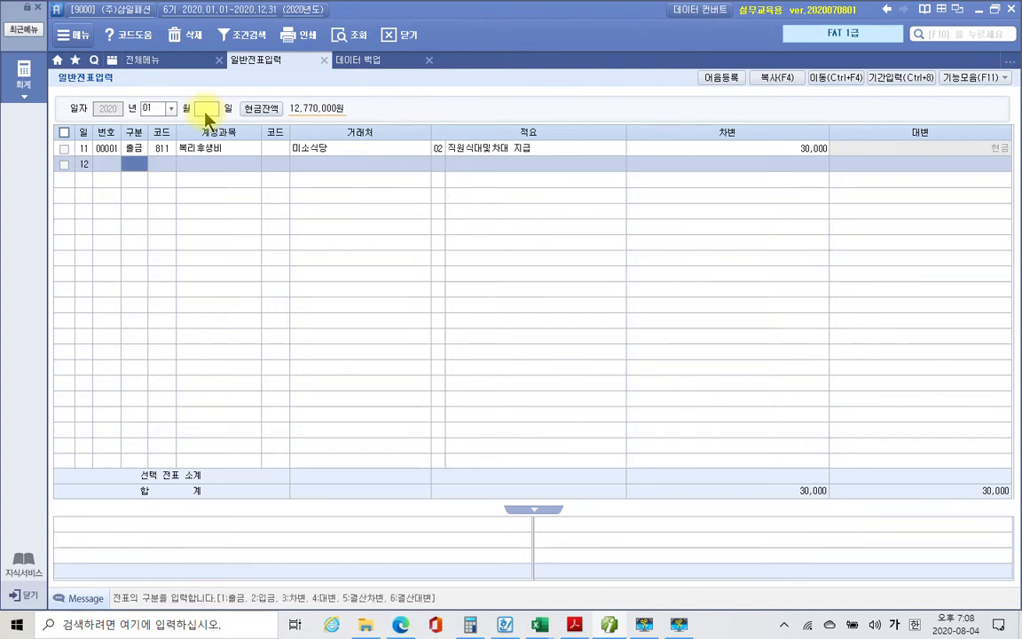
{"action": "type", "text": "1"}
{"action": "key", "text": "Return"}
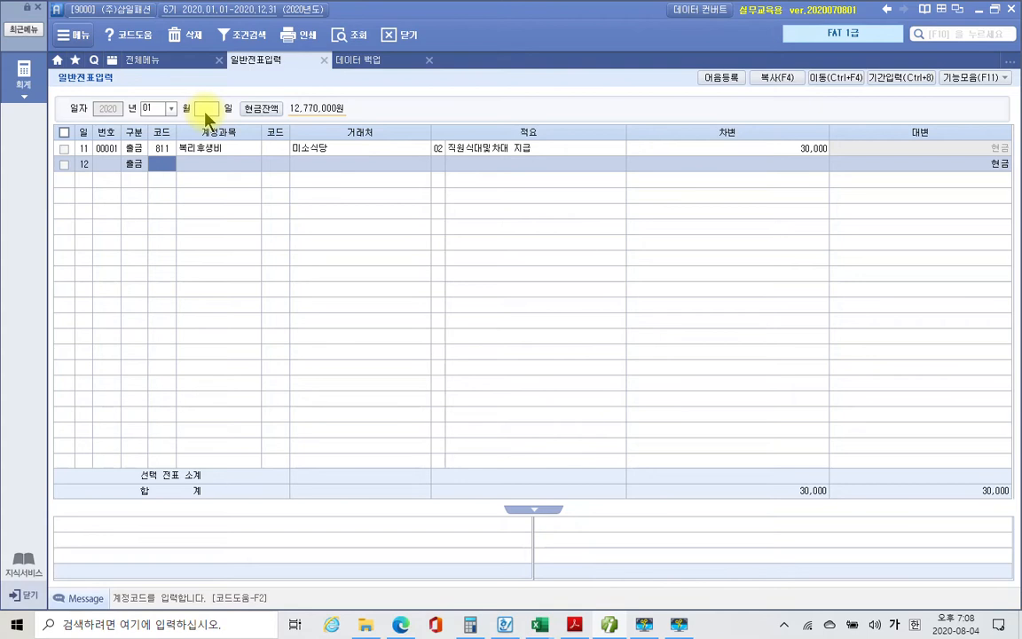
Look up 차량 as the account for the January 12 line and choose 822 차량유지비.
{"action": "key", "text": "super+a"}
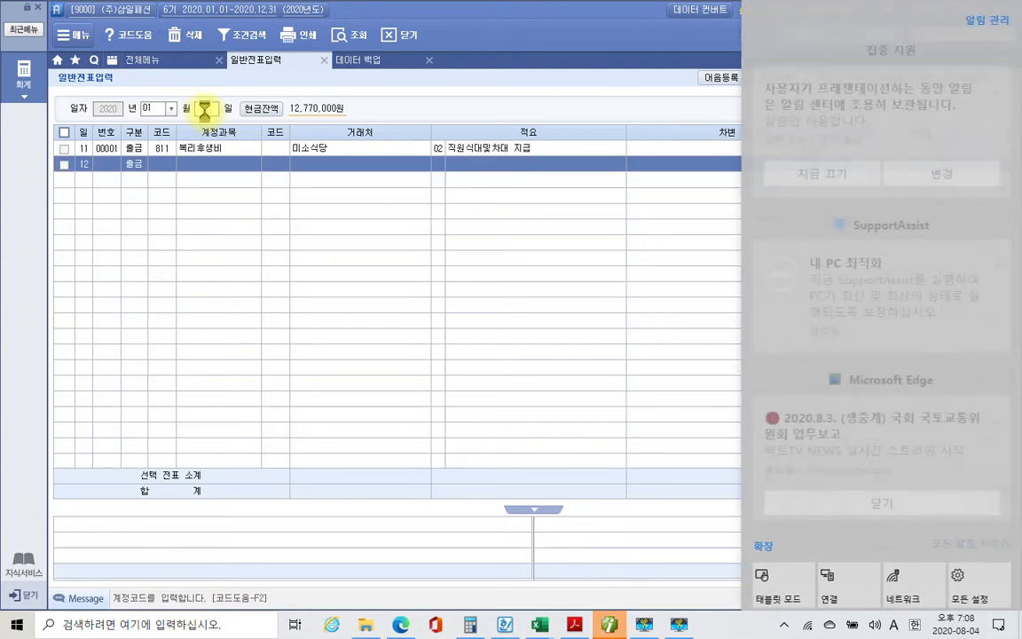
{"action": "key", "text": "super+a"}
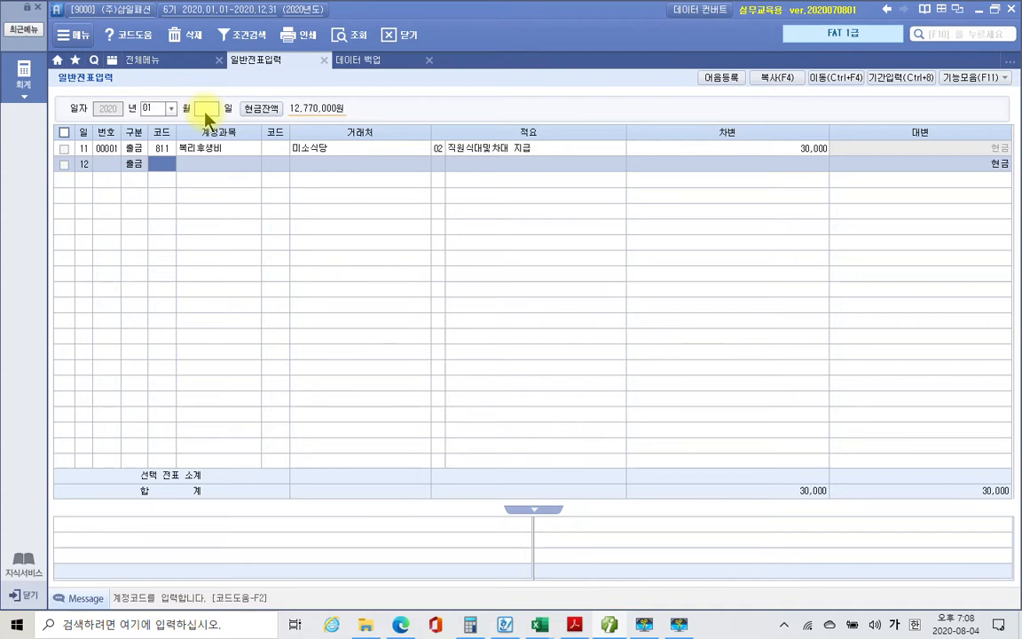
{"action": "type", "text": "차량"}
{"action": "key", "text": "Return"}
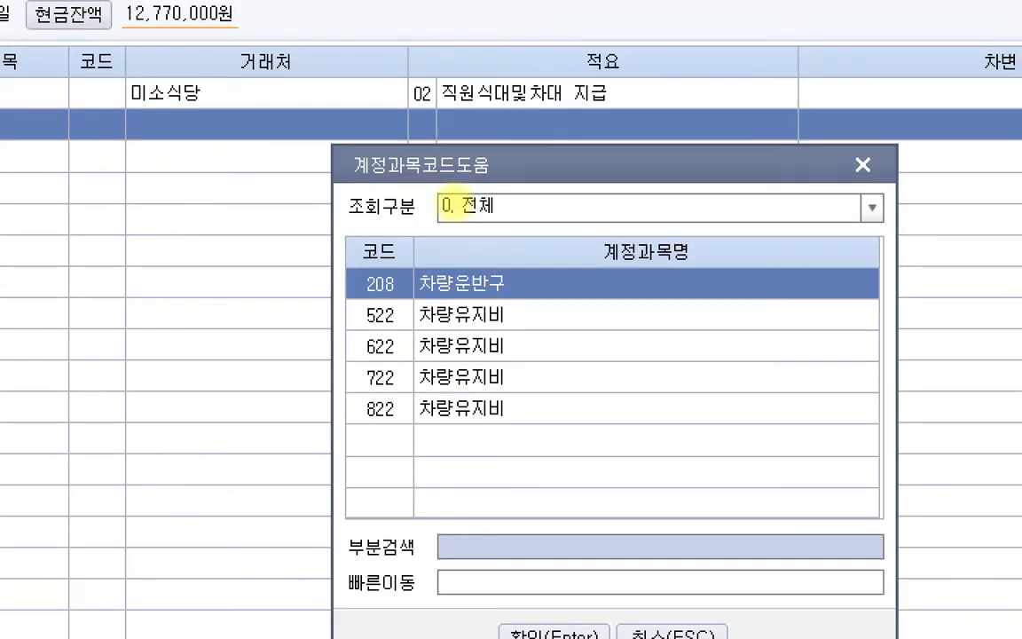
{"action": "mouse_move", "coordinate": [349, 302]}
{"action": "left_mouse_down"}
{"action": "mouse_move", "coordinate": [503, 392]}
{"action": "mouse_move", "coordinate": [515, 426]}
{"action": "left_mouse_up"}
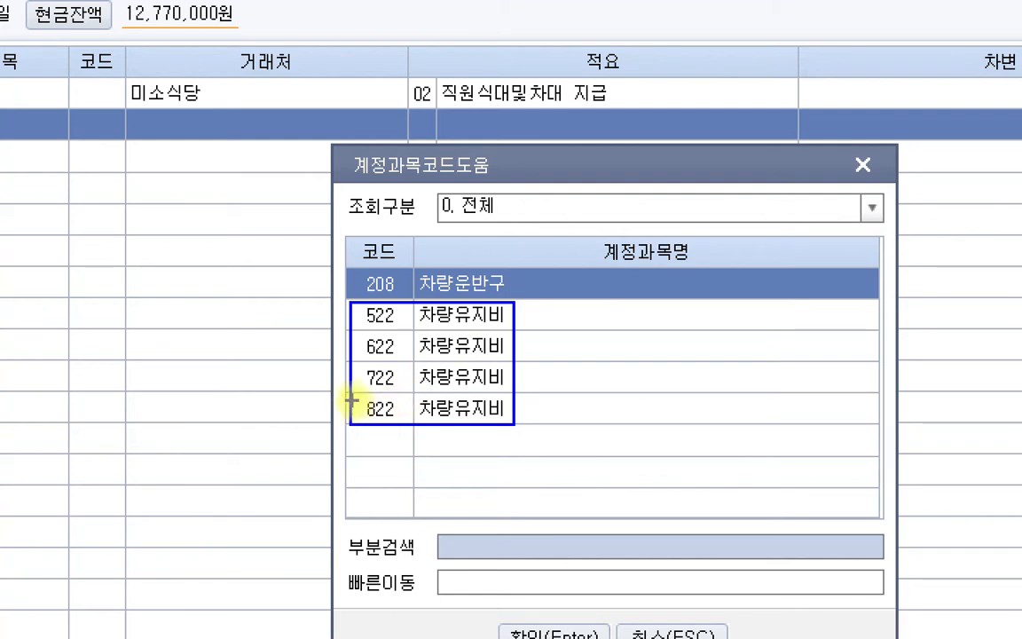
{"action": "left_click_drag", "start_coordinate": [342, 399], "coordinate": [517, 400]}
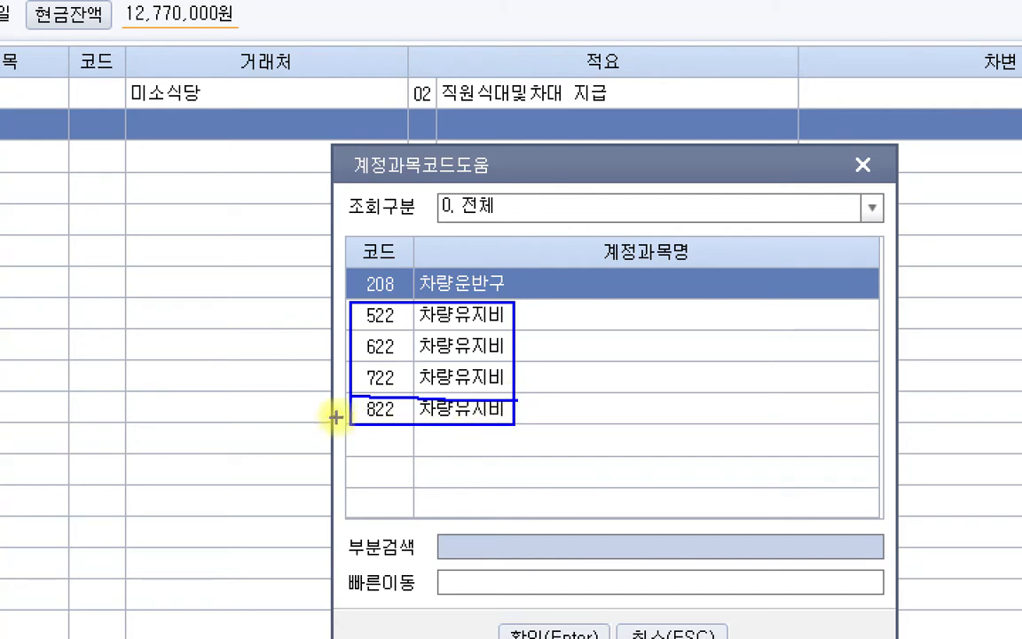
{"action": "left_click_drag", "start_coordinate": [326, 403], "coordinate": [377, 408]}
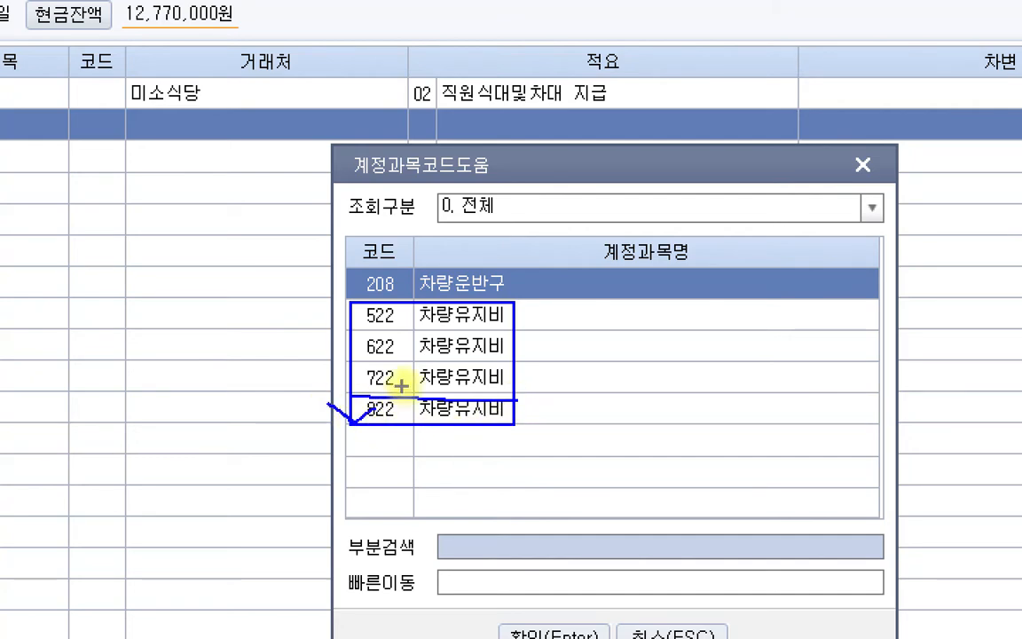
{"action": "key", "text": "Escape"}
{"action": "left_click", "coordinate": [444, 308]}
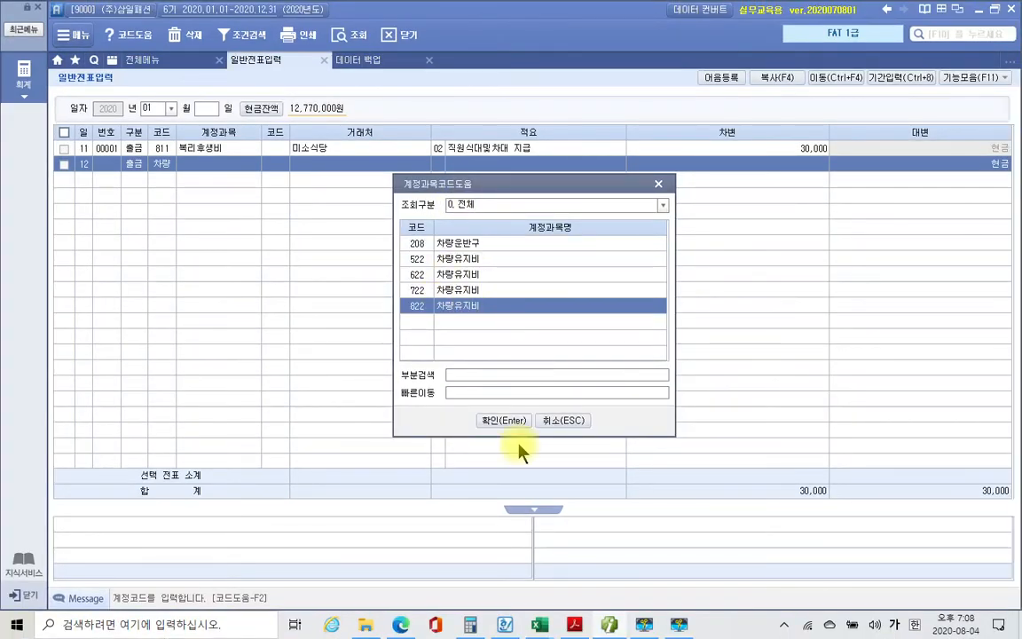
{"action": "left_click", "coordinate": [504, 421]}
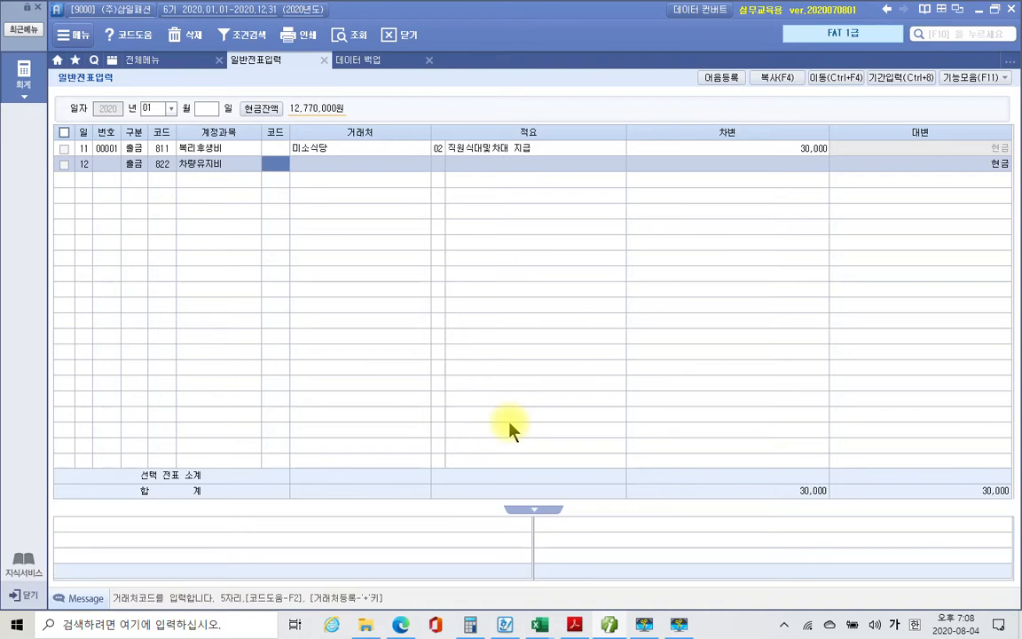
Leave the vendor code empty on the January 12 line and enter SK성동주유소 as the 거래처 name.
{"action": "key", "text": "Return"}
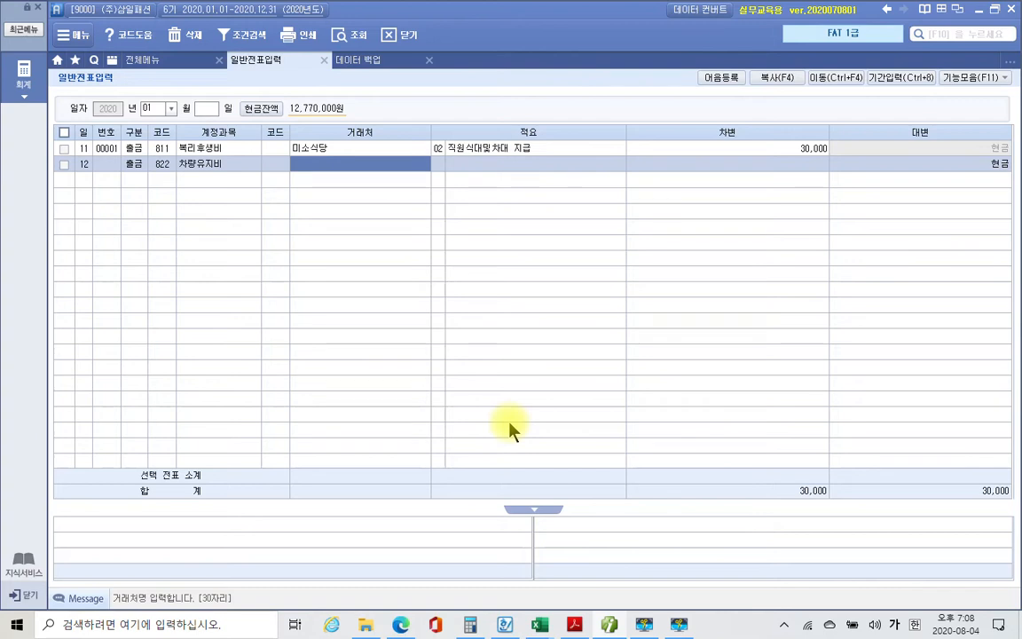
{"action": "type", "text": "서"}
{"action": "key", "text": "BackSpace"}
{"action": "key", "text": "BackSpace"}
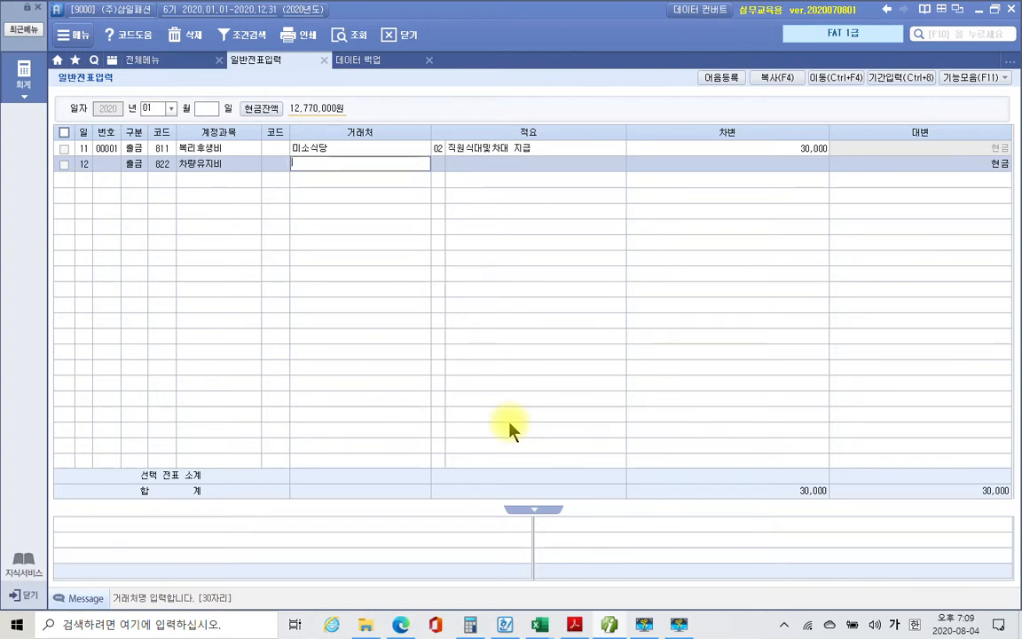
{"action": "type", "text": "SK성동주"}
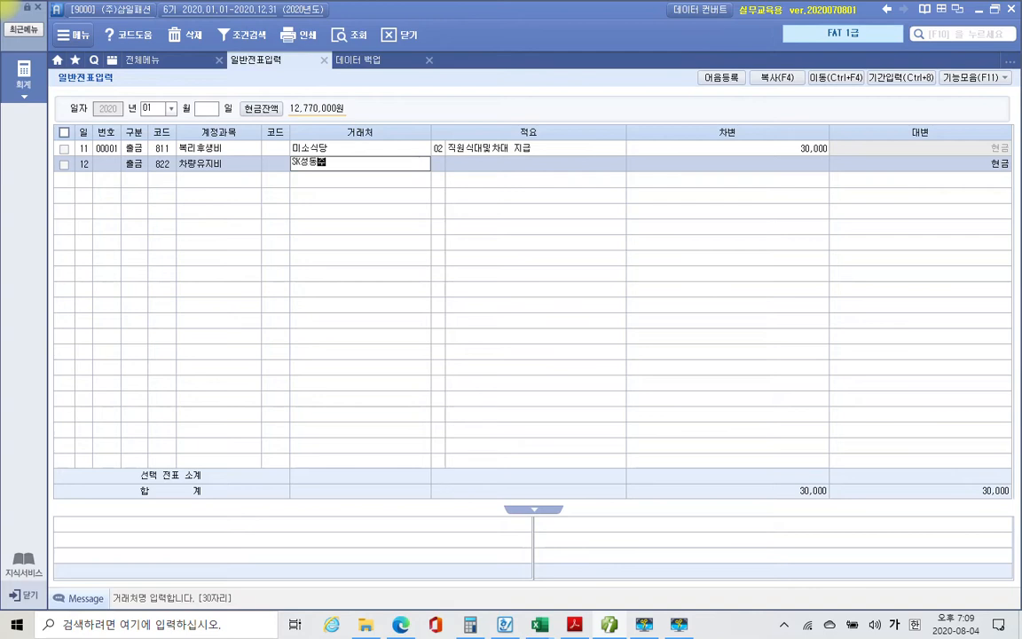
{"action": "type", "text": "유소"}
{"action": "key", "text": "Return"}
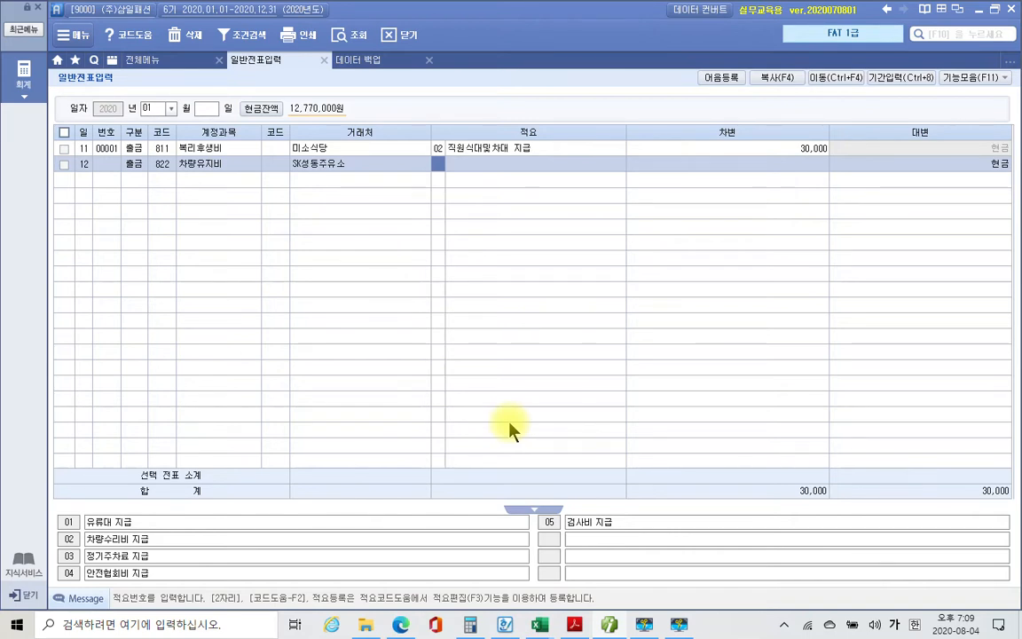
Complete the January 12 line with 적요 01 유류대 지급 and a debit of 28,000, and display its journal entry.
{"action": "key", "text": "Return"}
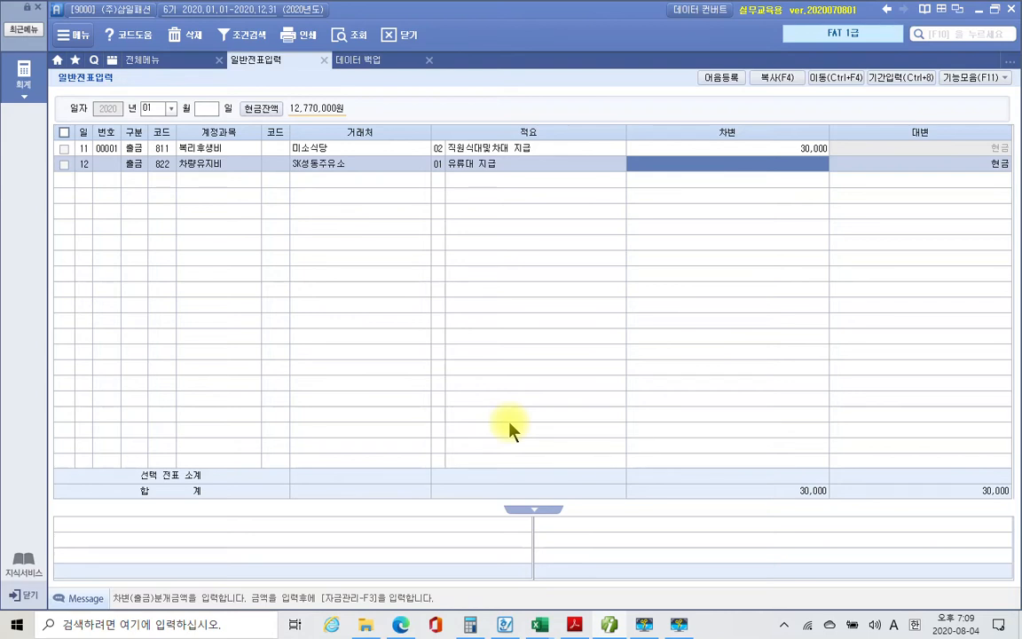
{"action": "type", "text": "25"}
{"action": "type", "text": "000"}
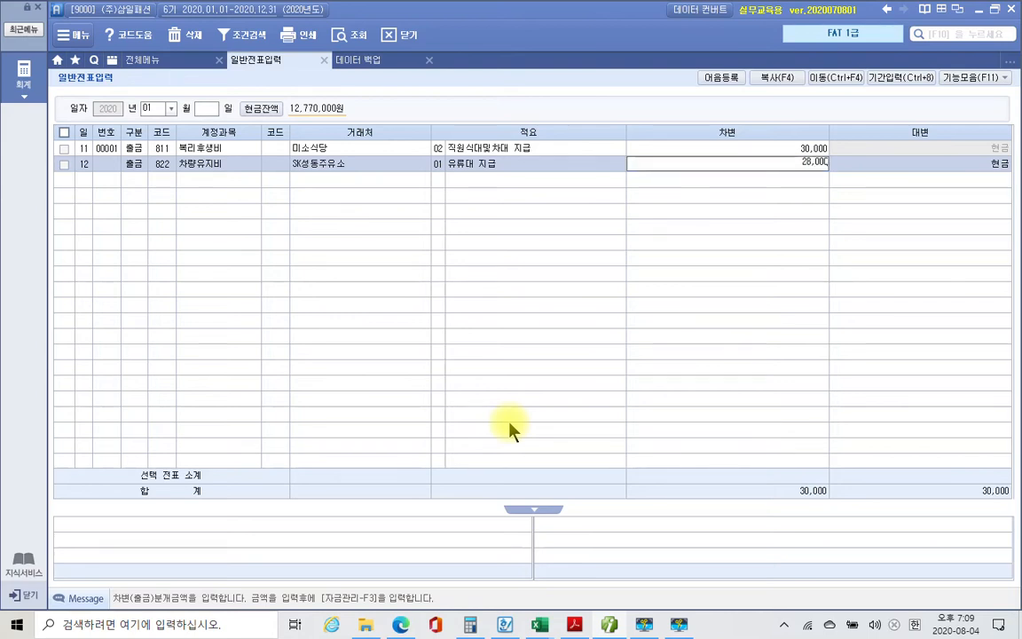
{"action": "key", "text": "Return"}
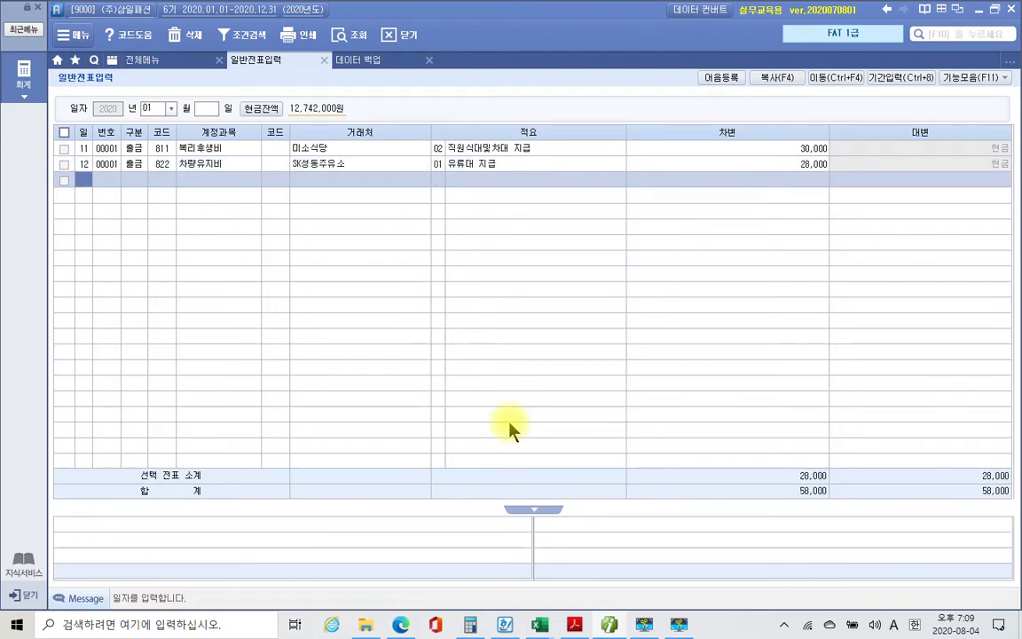
{"action": "left_click", "coordinate": [479, 167]}
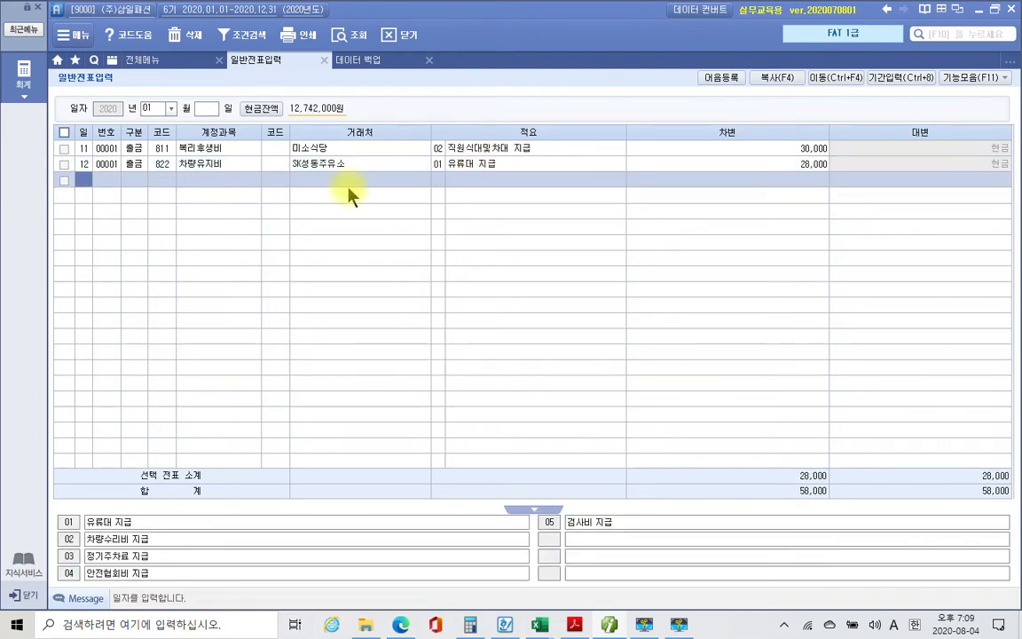
{"action": "left_click", "coordinate": [186, 168]}
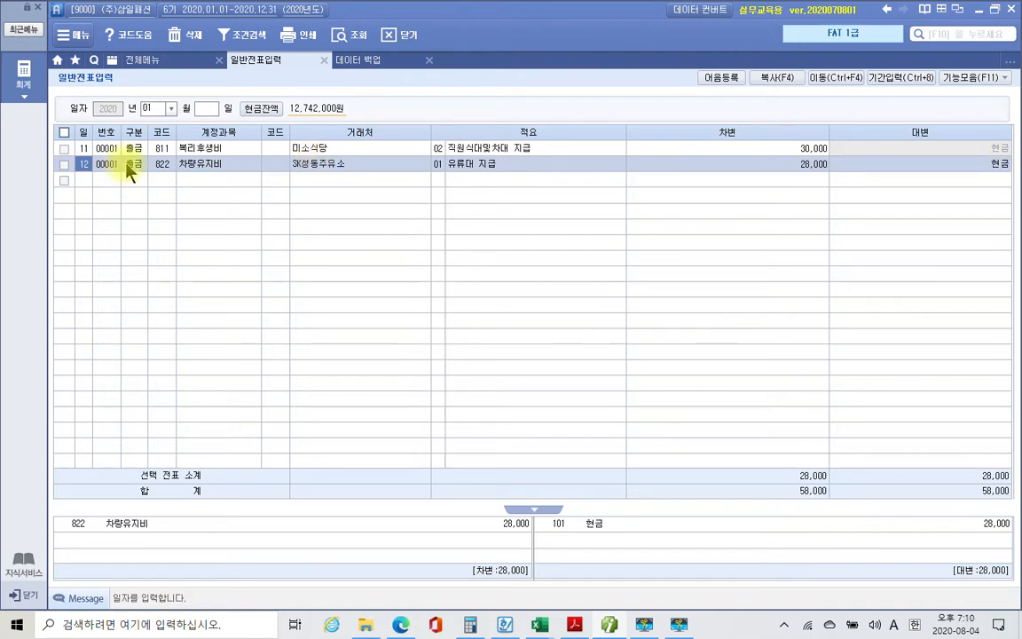
{"action": "left_click", "coordinate": [994, 9]}
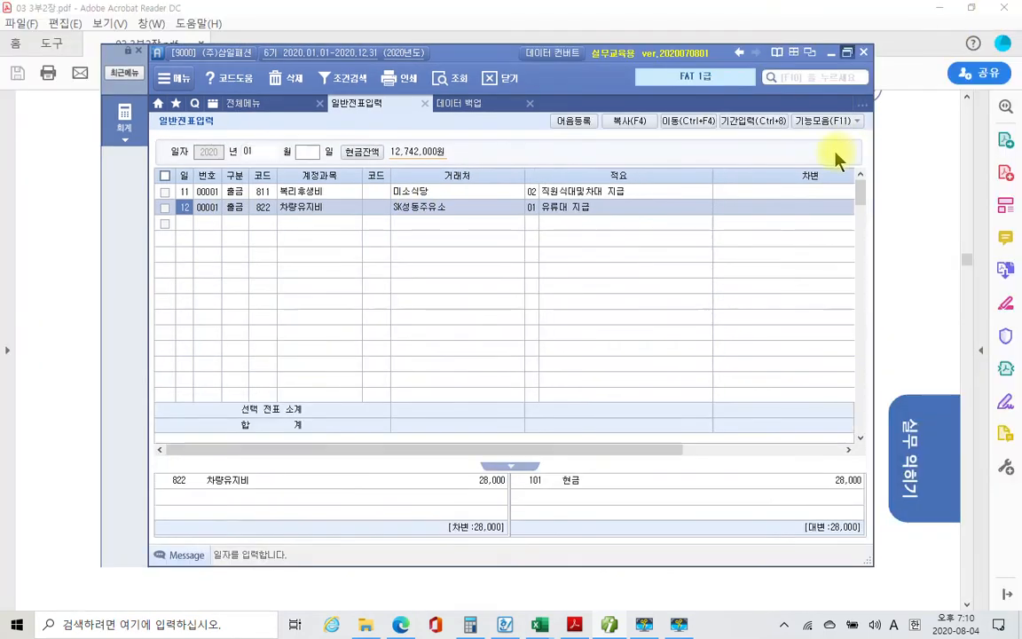
{"action": "left_click", "coordinate": [847, 53]}
{"action": "left_click", "coordinate": [911, 135]}
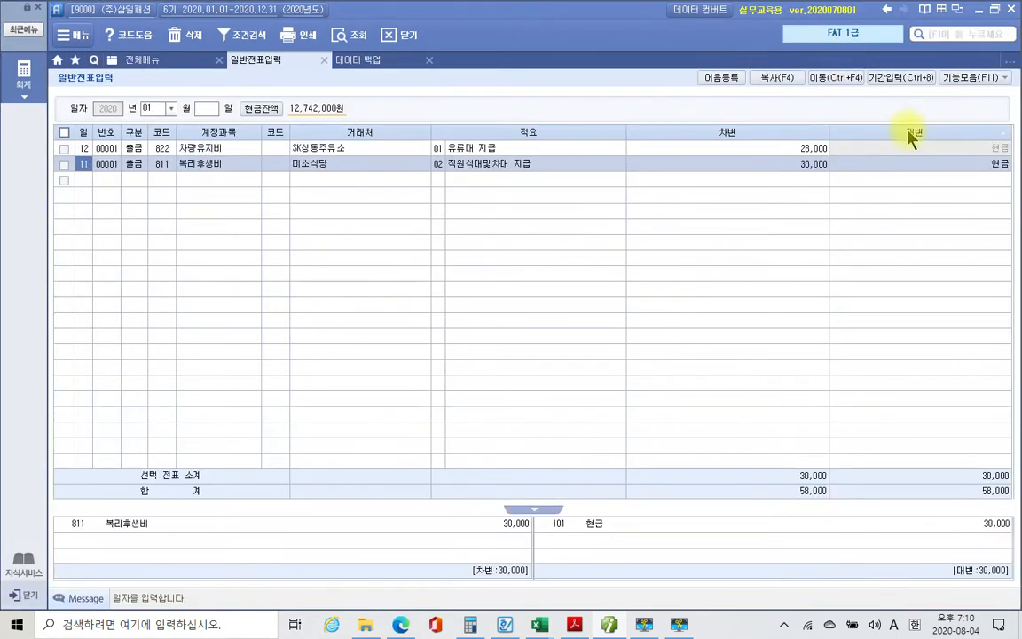
{"action": "left_click", "coordinate": [916, 134]}
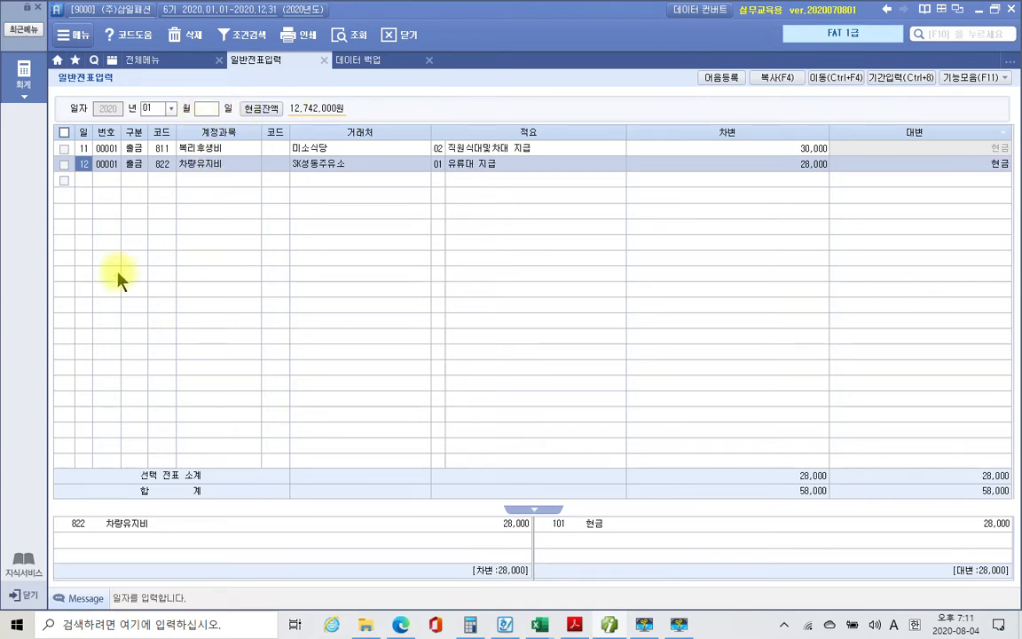
Select the empty line's 일 cell, mark it and the day field in the date header, and clear the markings.
{"action": "left_click", "coordinate": [84, 182]}
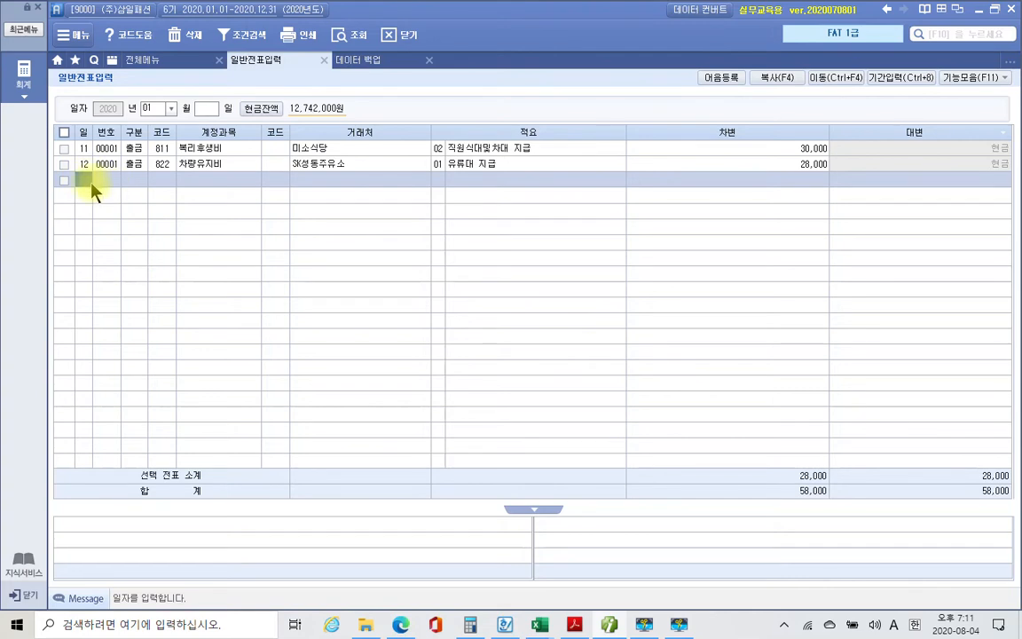
{"action": "left_click", "coordinate": [87, 181]}
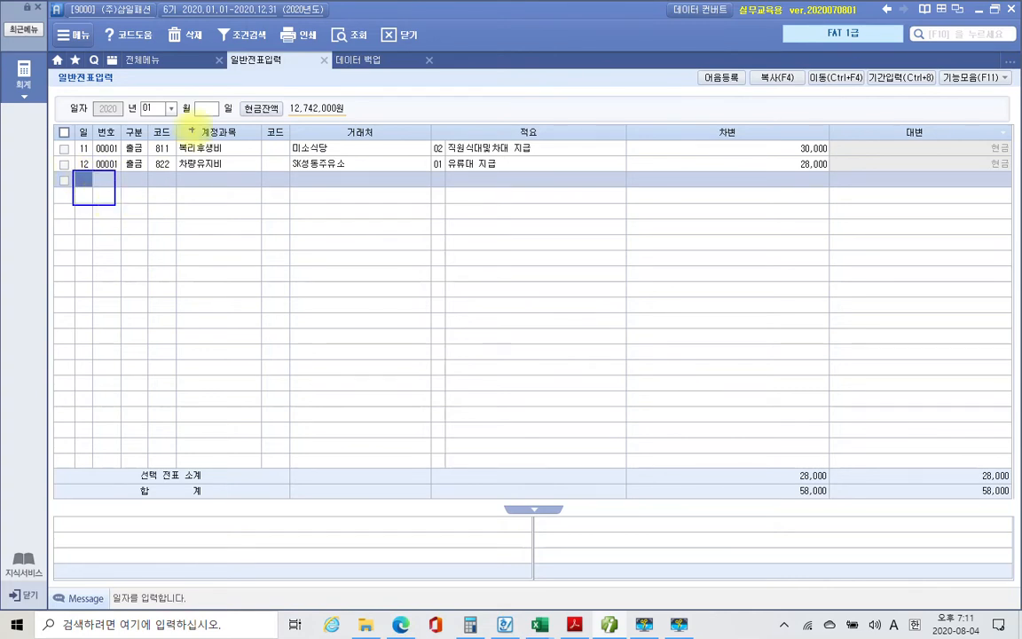
{"action": "left_click_drag", "start_coordinate": [193, 95], "coordinate": [224, 126]}
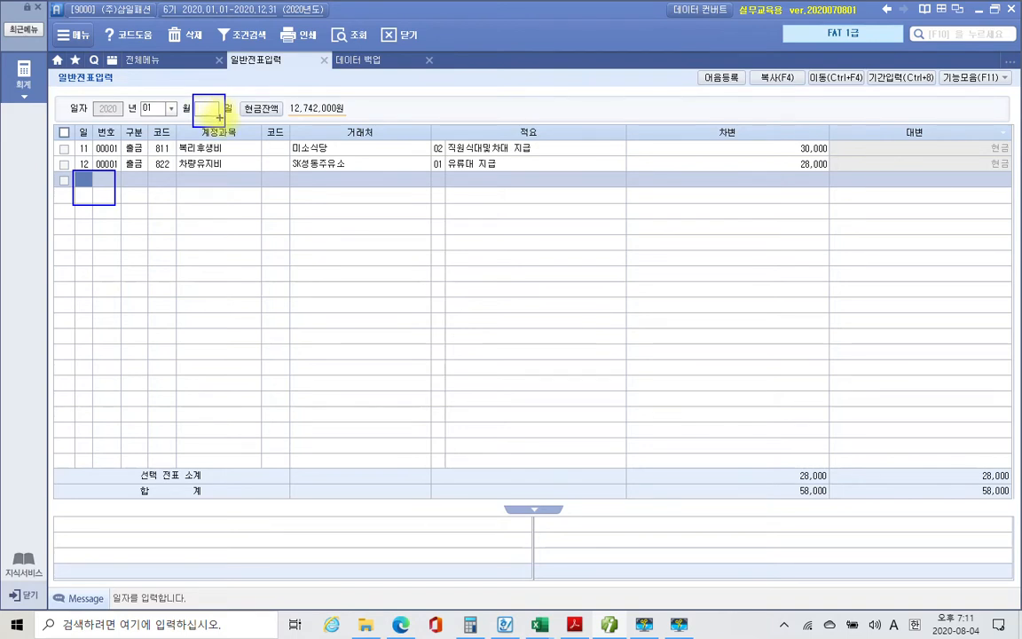
{"action": "key", "text": "Escape"}
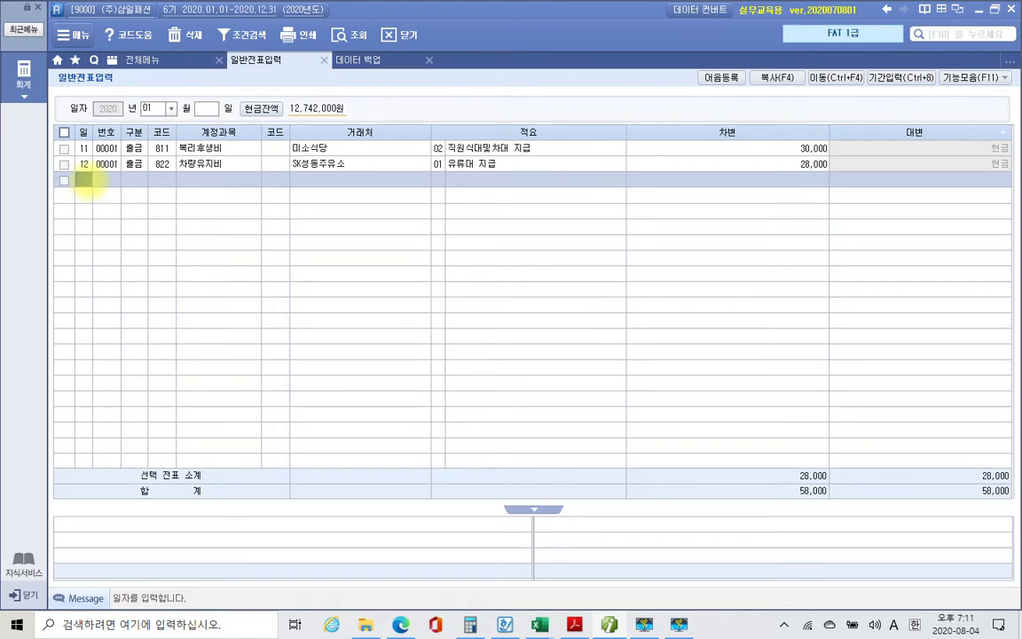
{"action": "left_click_drag", "start_coordinate": [87, 165], "coordinate": [80, 220]}
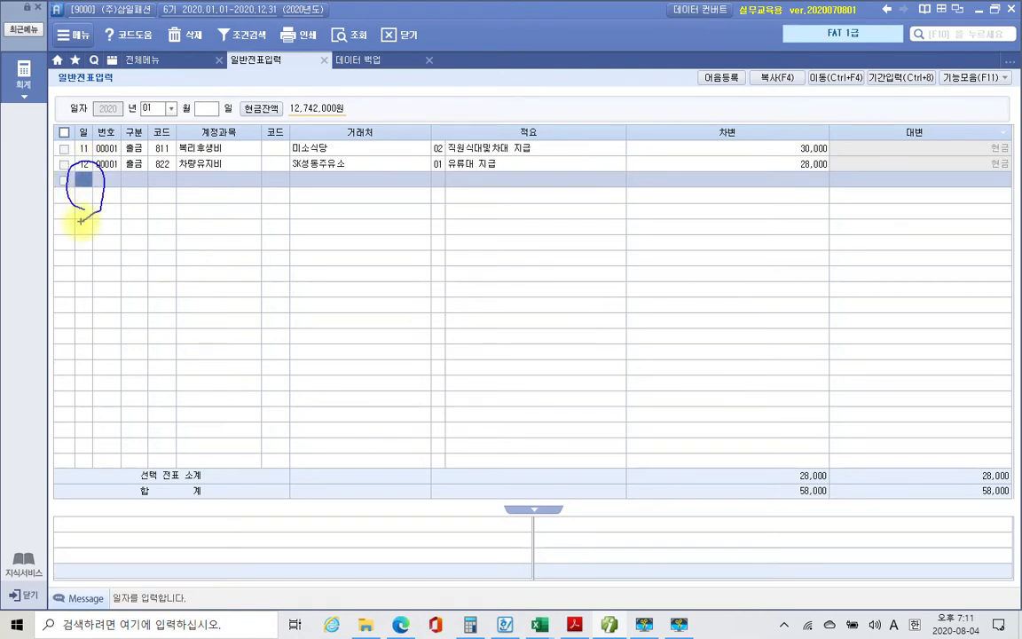
{"action": "key", "text": "Escape"}
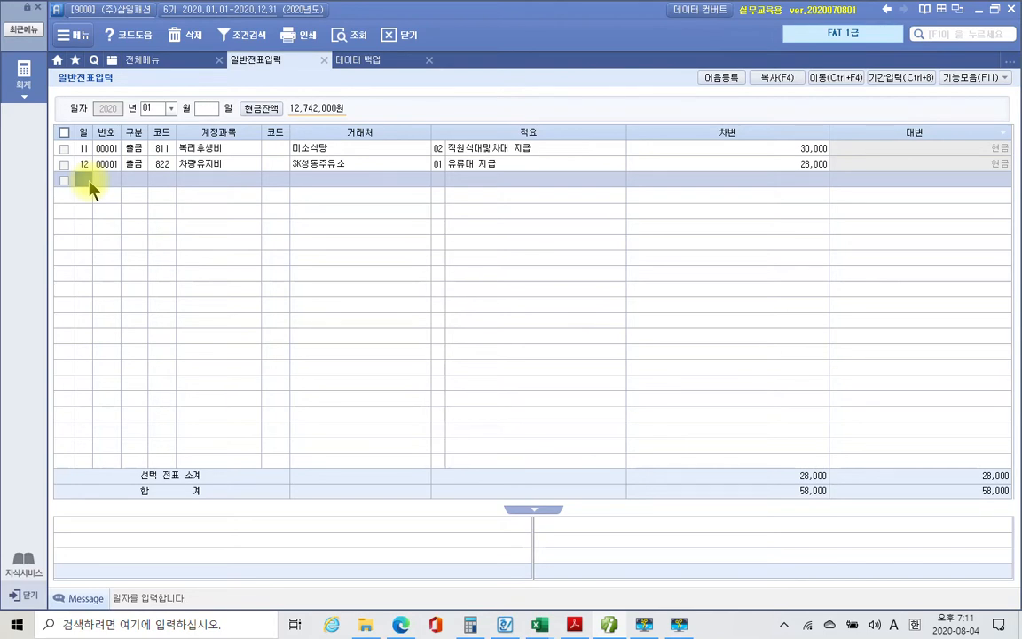
Switch to the exercise PDF in Acrobat Reader and highlight the exercise 3 heading 입금전표 작성하기.
{"action": "left_click", "coordinate": [574, 627]}
{"action": "scroll", "coordinate": [496, 266], "scroll_direction": "down", "scroll_amount": 5}
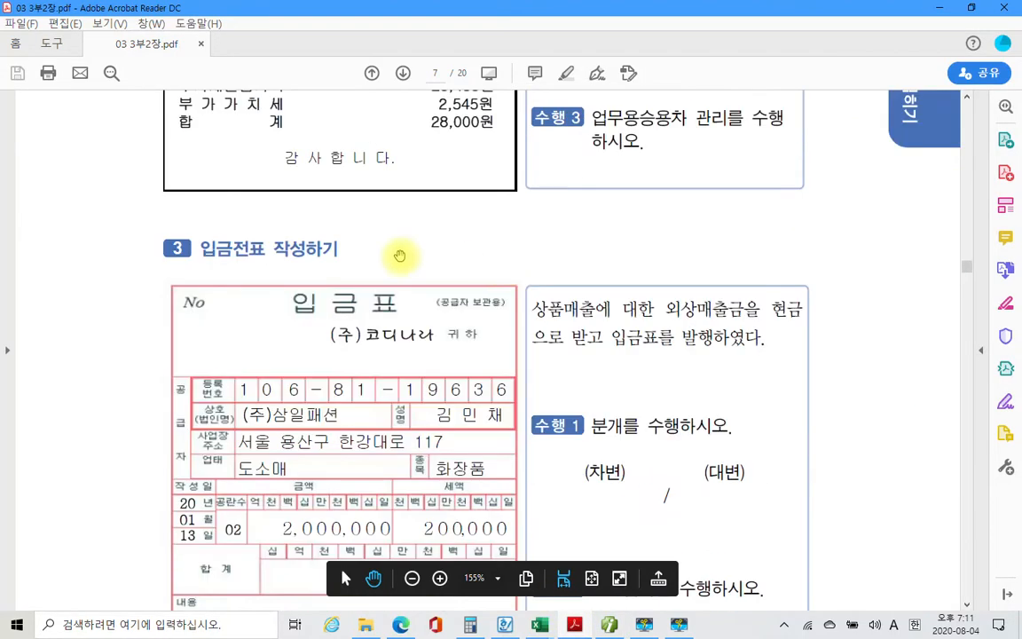
{"action": "left_click_drag", "start_coordinate": [203, 250], "coordinate": [324, 252]}
{"action": "right_click", "coordinate": [321, 252]}
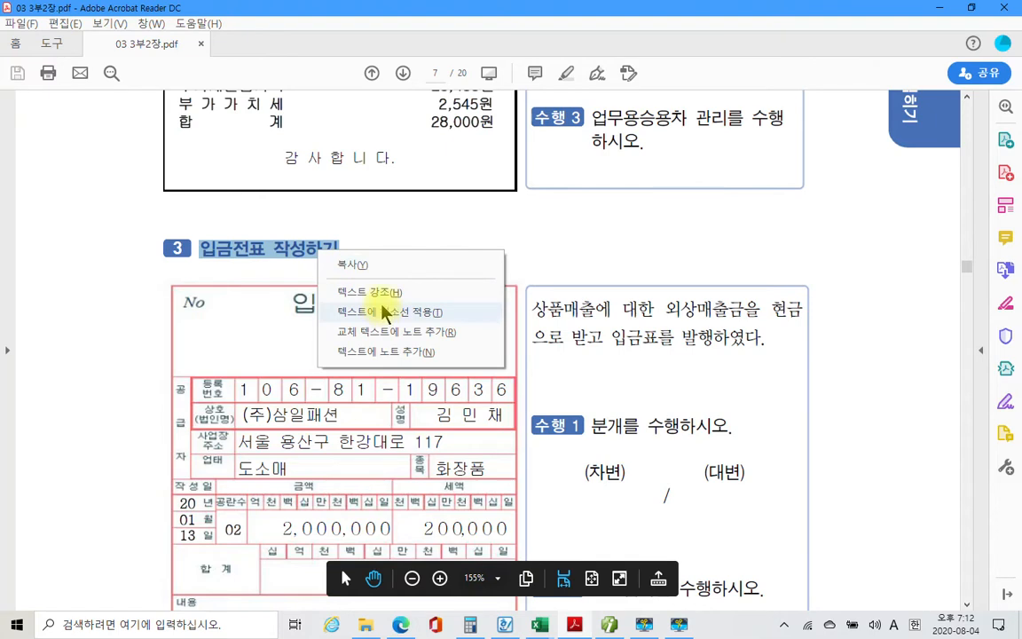
{"action": "left_click", "coordinate": [382, 292]}
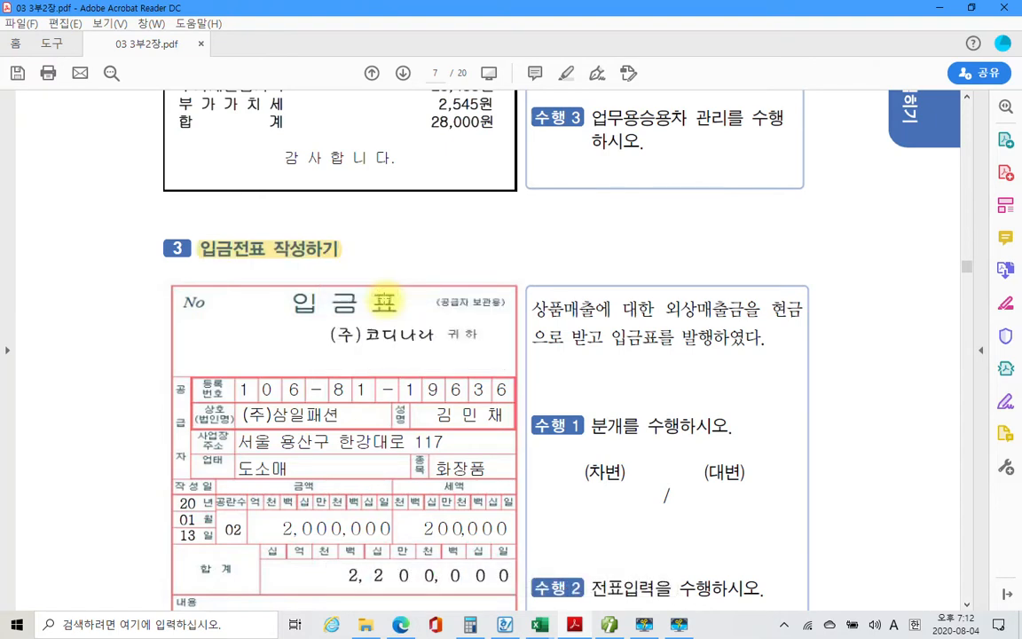
Highlight the 수행 1 task text 분개를 수행하시오 in exercise 3.
{"action": "scroll", "coordinate": [661, 408], "scroll_direction": "down", "scroll_amount": 1}
{"action": "scroll", "coordinate": [631, 401], "scroll_direction": "down", "scroll_amount": 2}
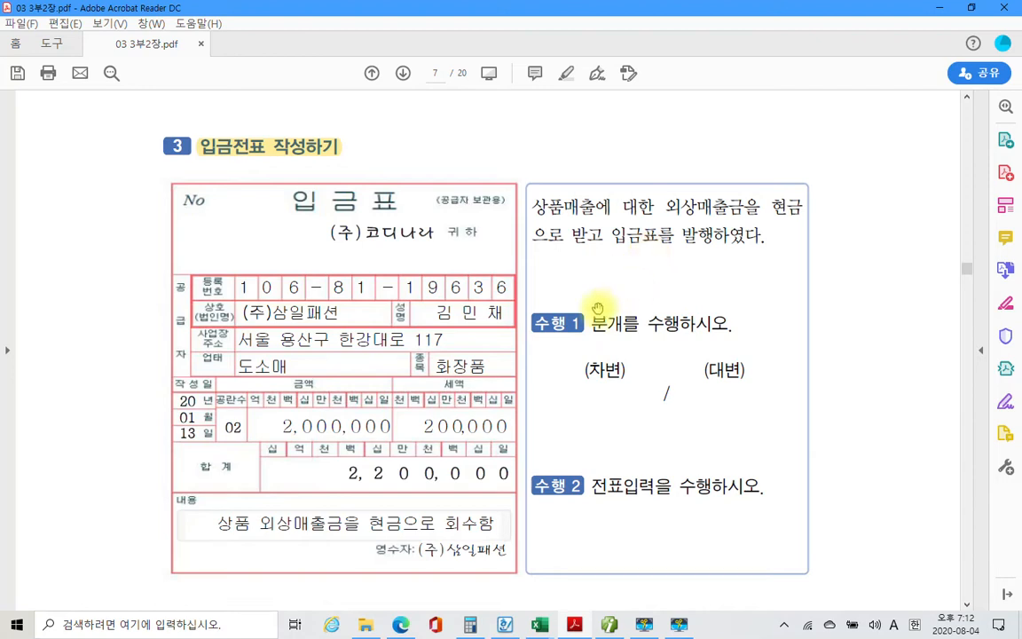
{"action": "left_click_drag", "start_coordinate": [588, 324], "coordinate": [700, 327]}
{"action": "right_click", "coordinate": [701, 327]}
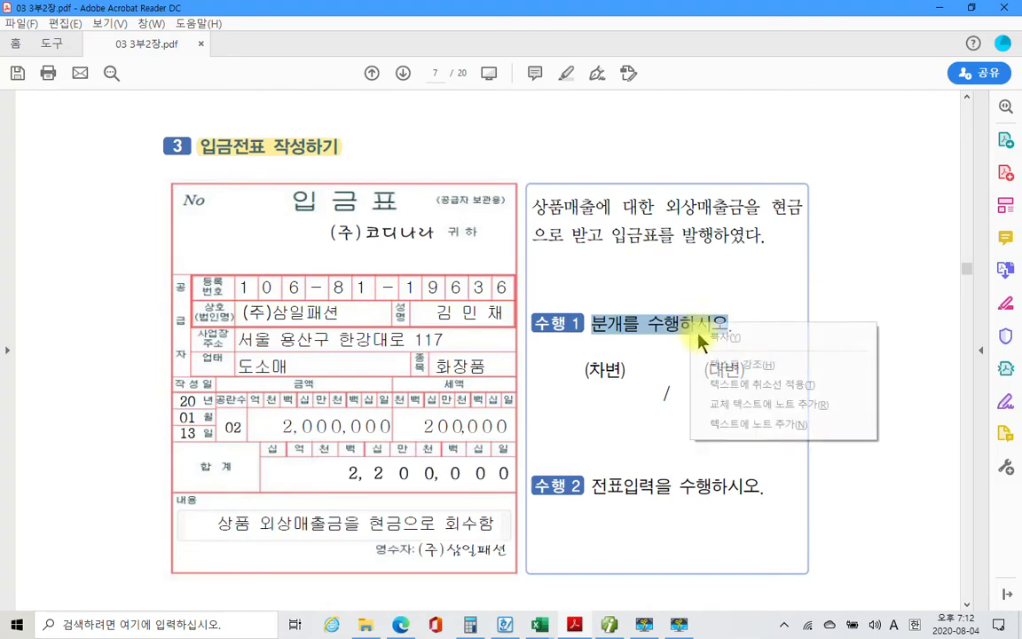
{"action": "left_click", "coordinate": [722, 363]}
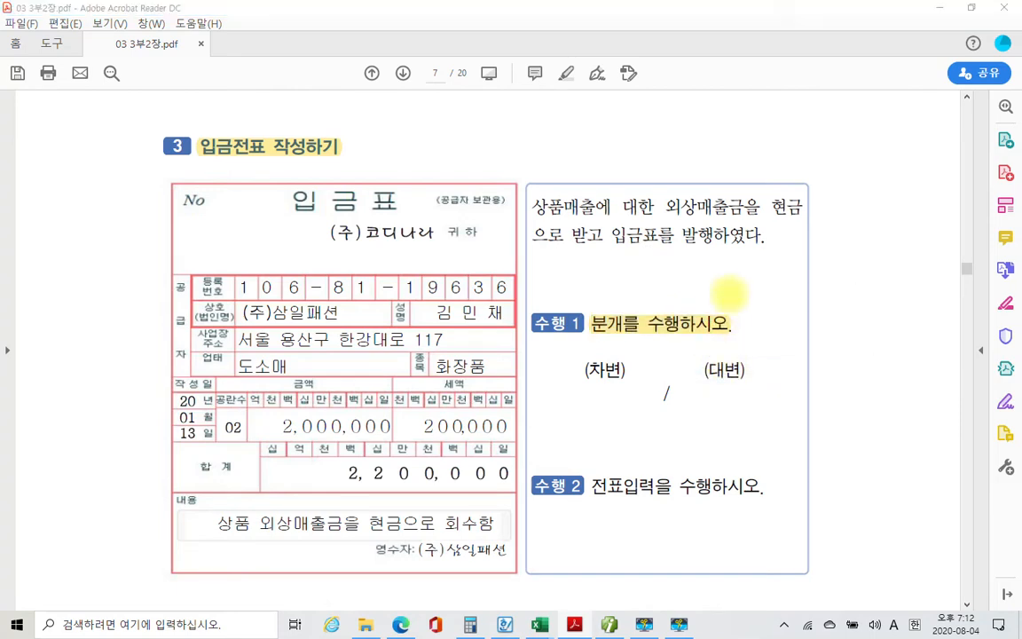
Underline 외상매출금 and 현금 in the exercise 3 description, and circle 현금.
{"action": "left_click_drag", "start_coordinate": [665, 208], "coordinate": [735, 209]}
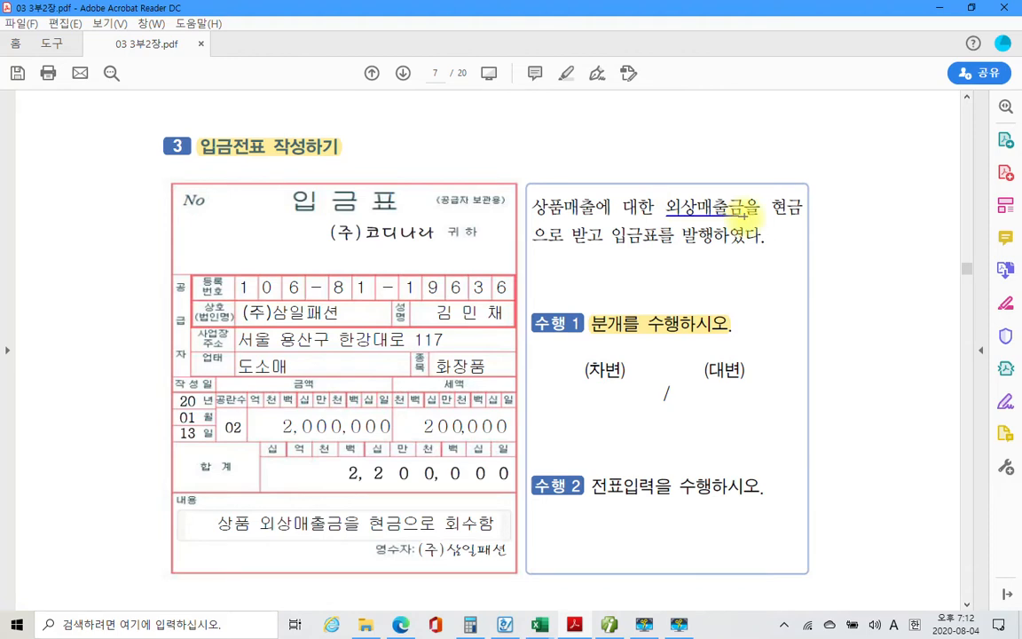
{"action": "left_click_drag", "start_coordinate": [742, 210], "coordinate": [803, 219]}
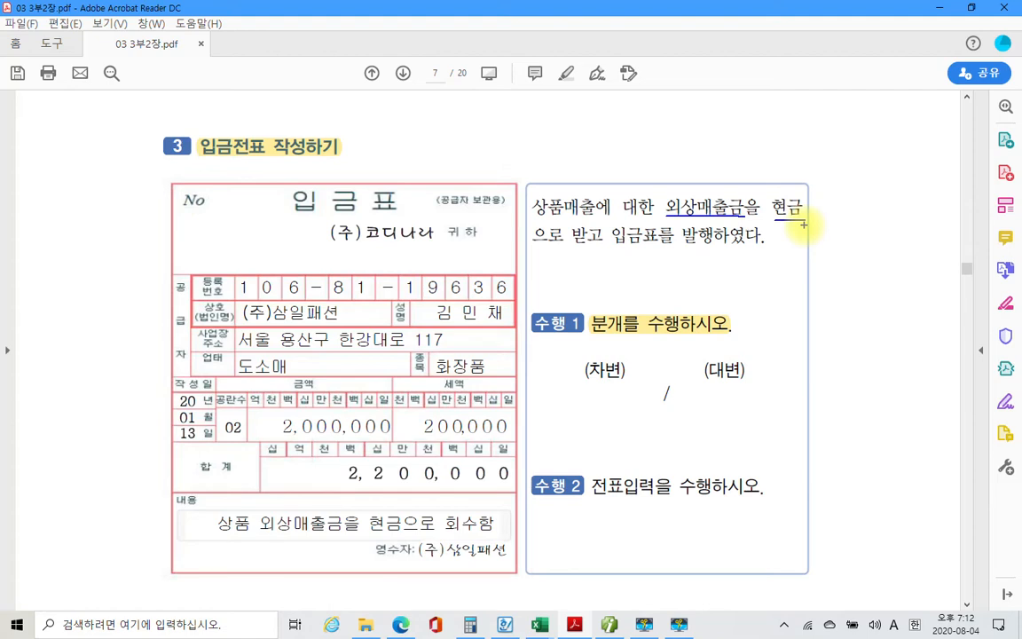
{"action": "mouse_move", "coordinate": [803, 224]}
{"action": "left_mouse_down"}
{"action": "mouse_move", "coordinate": [782, 173]}
{"action": "mouse_move", "coordinate": [799, 219]}
{"action": "left_mouse_up"}
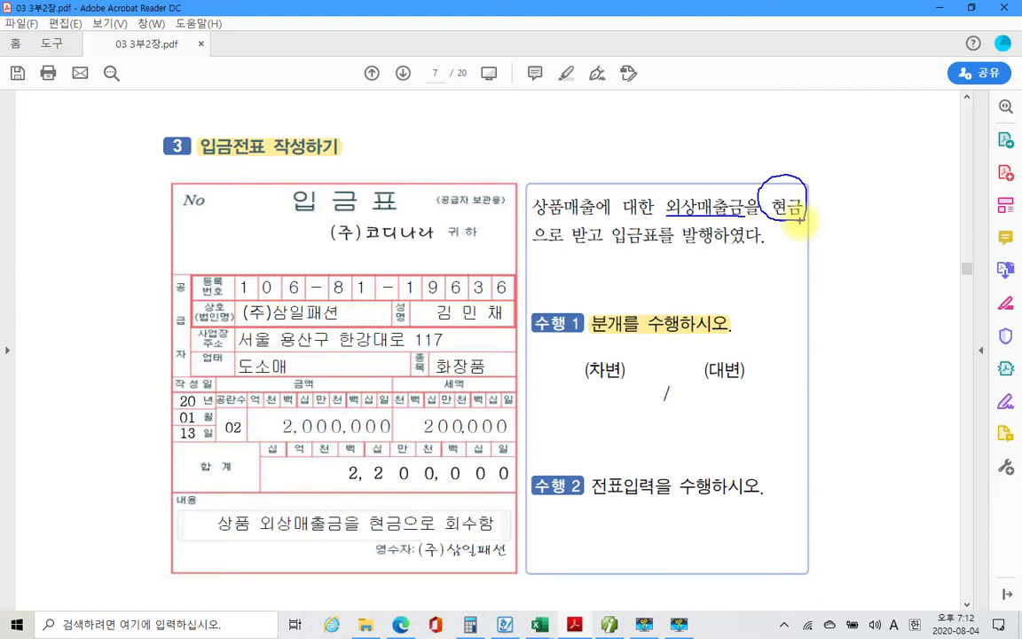
Handwrite 현금 on the debit side with a line beneath it, and circle the 입금표 total 2,200,000.
{"action": "mouse_move", "coordinate": [529, 373]}
{"action": "left_mouse_down"}
{"action": "mouse_move", "coordinate": [538, 417]}
{"action": "mouse_move", "coordinate": [546, 381]}
{"action": "mouse_move", "coordinate": [551, 409]}
{"action": "mouse_move", "coordinate": [568, 412]}
{"action": "mouse_move", "coordinate": [573, 401]}
{"action": "left_mouse_up"}
{"action": "mouse_move", "coordinate": [411, 486]}
{"action": "left_mouse_down"}
{"action": "mouse_move", "coordinate": [519, 466]}
{"action": "mouse_move", "coordinate": [341, 450]}
{"action": "mouse_move", "coordinate": [350, 479]}
{"action": "left_mouse_up"}
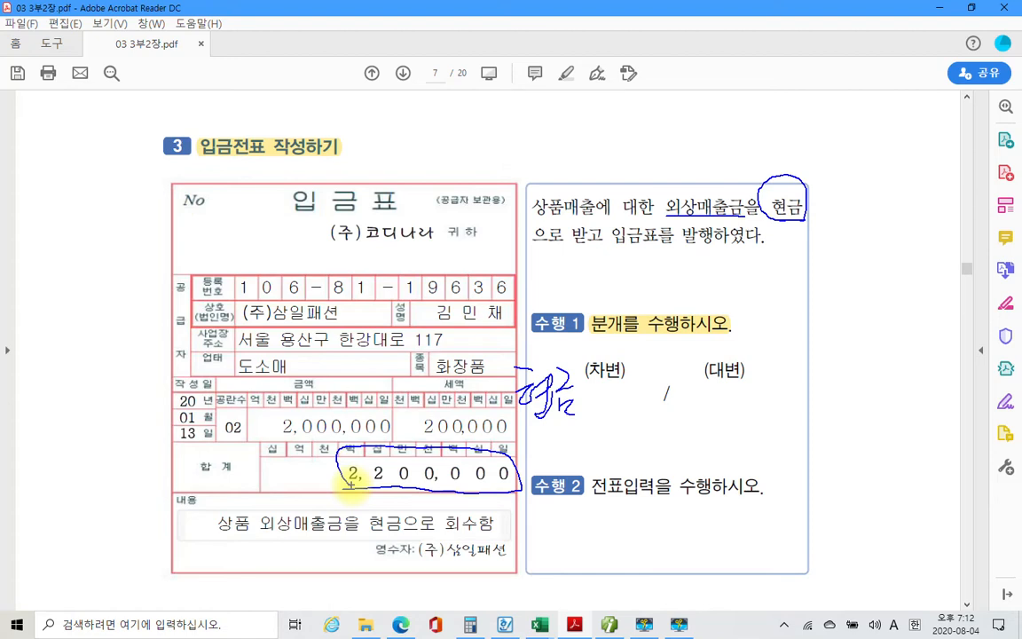
{"action": "left_click_drag", "start_coordinate": [519, 428], "coordinate": [625, 421]}
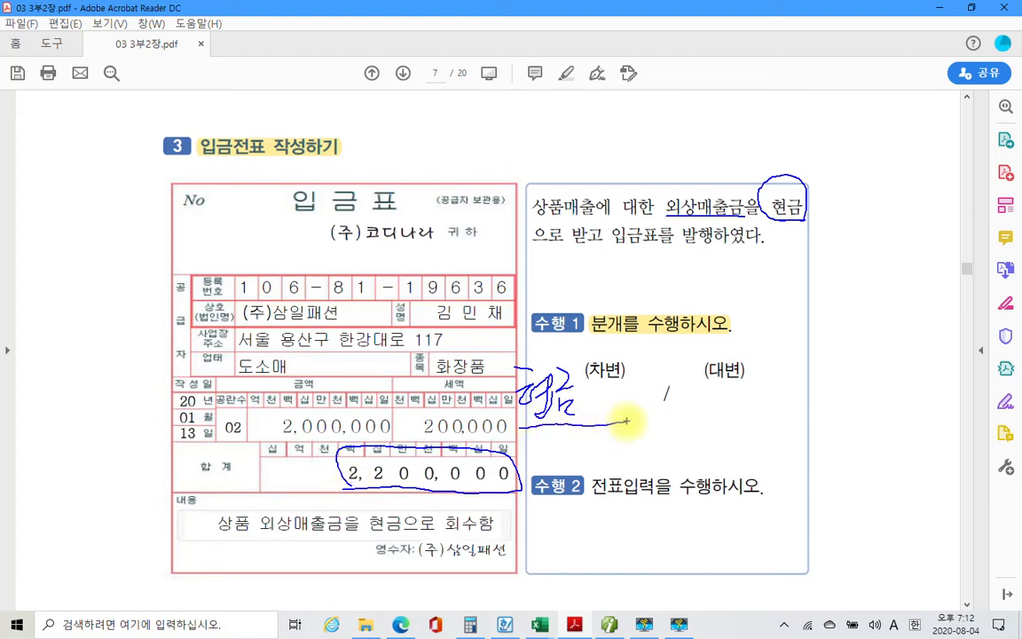
Box 외상매출금 in the description, and handwrite 감소 above it and 증가 above 현금.
{"action": "mouse_move", "coordinate": [741, 190]}
{"action": "left_mouse_down"}
{"action": "mouse_move", "coordinate": [663, 197]}
{"action": "mouse_move", "coordinate": [745, 206]}
{"action": "left_mouse_up"}
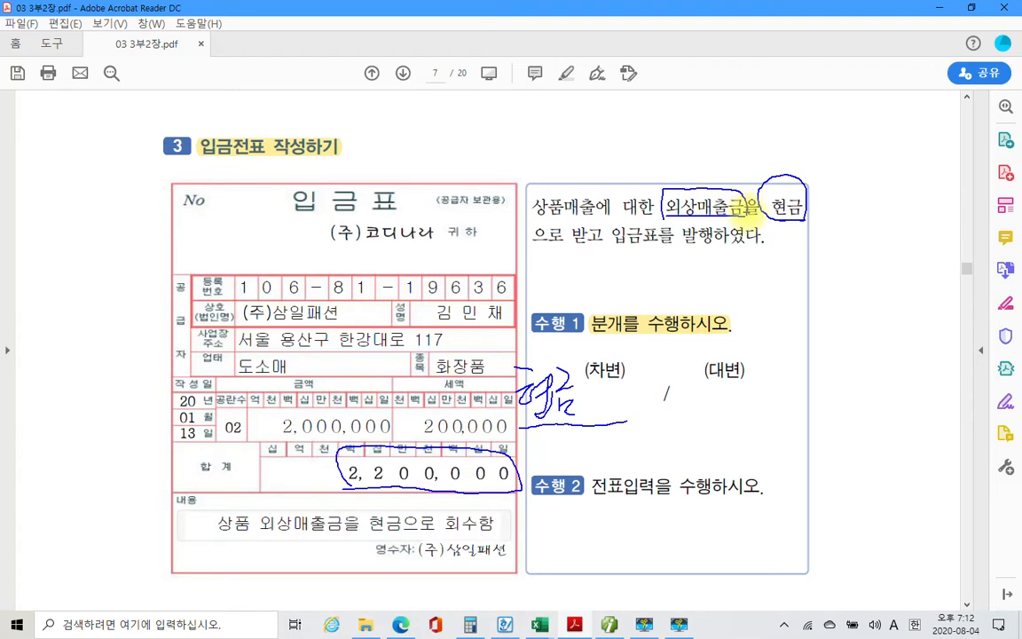
{"action": "mouse_move", "coordinate": [683, 141]}
{"action": "left_mouse_down"}
{"action": "mouse_move", "coordinate": [687, 152]}
{"action": "mouse_move", "coordinate": [707, 148]}
{"action": "mouse_move", "coordinate": [686, 171]}
{"action": "mouse_move", "coordinate": [720, 159]}
{"action": "mouse_move", "coordinate": [738, 167]}
{"action": "left_mouse_up"}
{"action": "mouse_move", "coordinate": [797, 138]}
{"action": "left_mouse_down"}
{"action": "mouse_move", "coordinate": [827, 158]}
{"action": "mouse_move", "coordinate": [808, 166]}
{"action": "mouse_move", "coordinate": [832, 177]}
{"action": "left_mouse_up"}
{"action": "left_click_drag", "start_coordinate": [844, 140], "coordinate": [856, 163]}
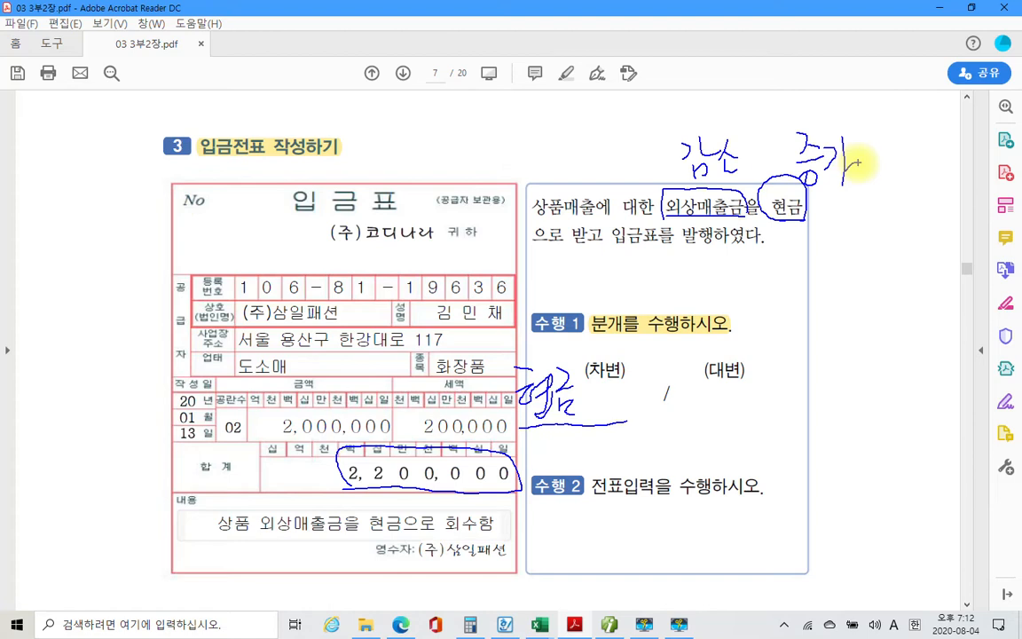
Handwrite the credit side of the entry as 외상매출금 (코디) with the amount 2,200,000.
{"action": "mouse_move", "coordinate": [697, 390]}
{"action": "left_mouse_down"}
{"action": "mouse_move", "coordinate": [702, 435]}
{"action": "mouse_move", "coordinate": [718, 405]}
{"action": "mouse_move", "coordinate": [736, 414]}
{"action": "mouse_move", "coordinate": [725, 426]}
{"action": "mouse_move", "coordinate": [756, 420]}
{"action": "left_mouse_up"}
{"action": "left_click_drag", "start_coordinate": [765, 390], "coordinate": [781, 410]}
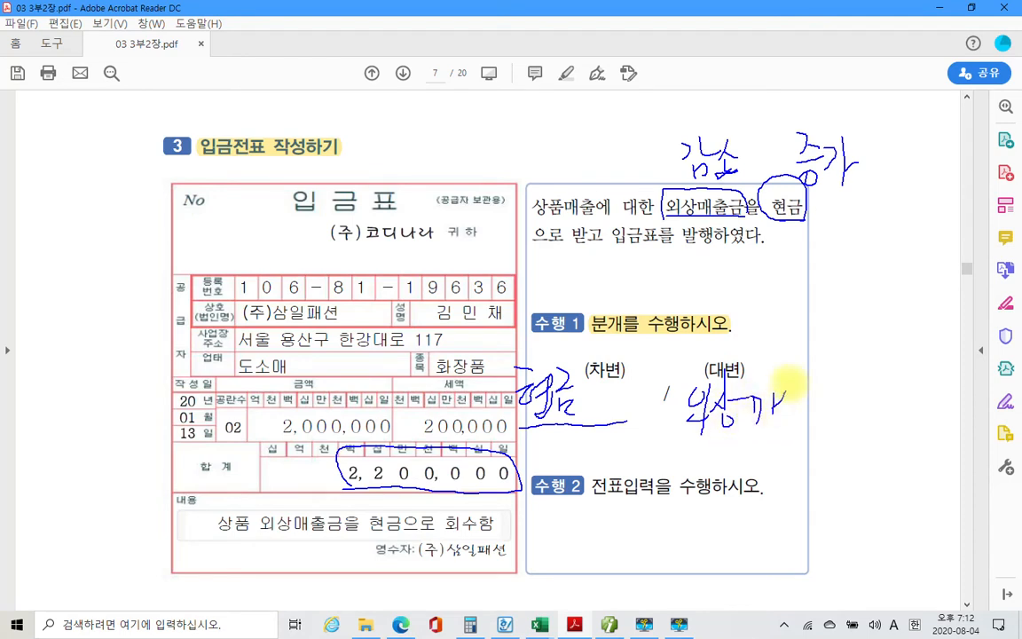
{"action": "mouse_move", "coordinate": [782, 371]}
{"action": "left_mouse_down"}
{"action": "mouse_move", "coordinate": [784, 435]}
{"action": "mouse_move", "coordinate": [809, 382]}
{"action": "mouse_move", "coordinate": [824, 396]}
{"action": "mouse_move", "coordinate": [826, 435]}
{"action": "mouse_move", "coordinate": [838, 417]}
{"action": "mouse_move", "coordinate": [849, 439]}
{"action": "left_mouse_up"}
{"action": "left_click_drag", "start_coordinate": [880, 384], "coordinate": [876, 440]}
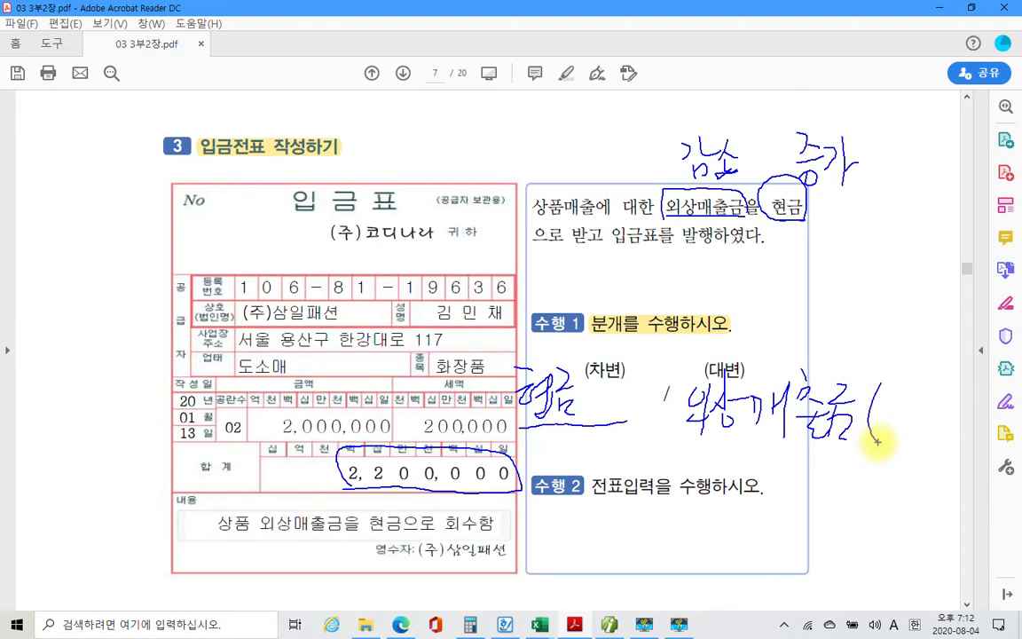
{"action": "mouse_move", "coordinate": [891, 367]}
{"action": "left_mouse_down"}
{"action": "mouse_move", "coordinate": [906, 395]}
{"action": "mouse_move", "coordinate": [899, 415]}
{"action": "mouse_move", "coordinate": [914, 415]}
{"action": "mouse_move", "coordinate": [926, 382]}
{"action": "left_mouse_up"}
{"action": "left_click_drag", "start_coordinate": [913, 388], "coordinate": [929, 419]}
{"action": "left_click_drag", "start_coordinate": [938, 368], "coordinate": [910, 457]}
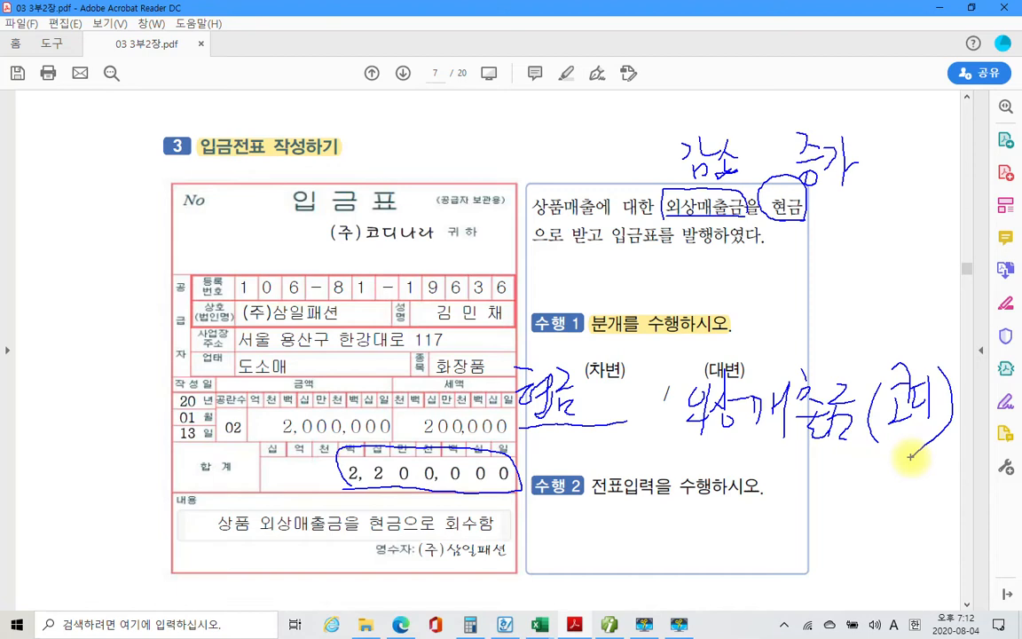
{"action": "mouse_move", "coordinate": [834, 463]}
{"action": "left_mouse_down"}
{"action": "mouse_move", "coordinate": [854, 481]}
{"action": "mouse_move", "coordinate": [888, 484]}
{"action": "mouse_move", "coordinate": [916, 454]}
{"action": "mouse_move", "coordinate": [932, 501]}
{"action": "mouse_move", "coordinate": [972, 455]}
{"action": "left_mouse_up"}
{"action": "left_click_drag", "start_coordinate": [856, 488], "coordinate": [859, 495]}
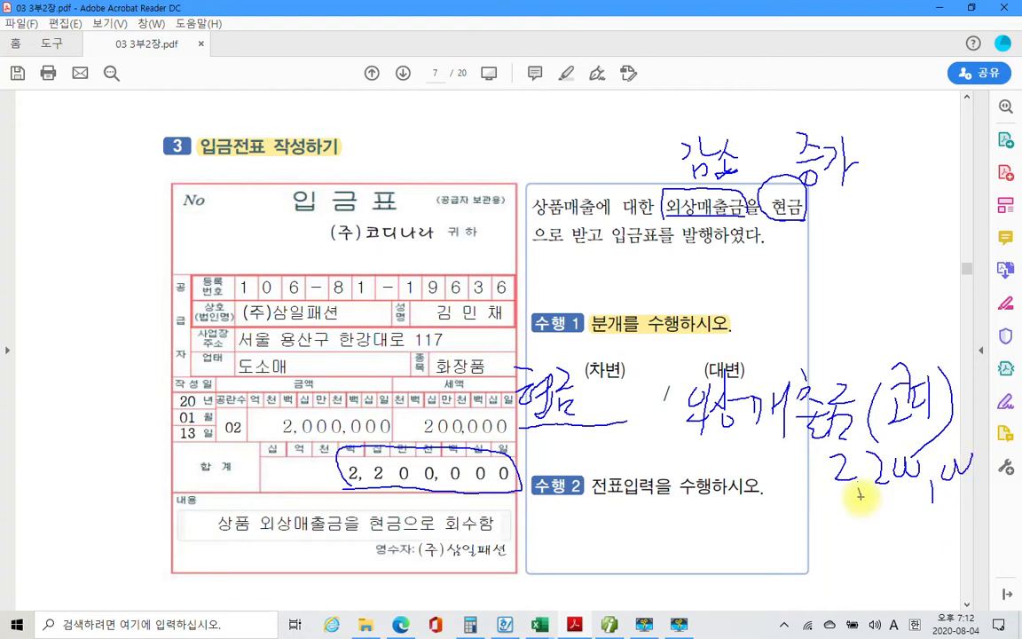
Circle 수행 2 and underline 전표입력 in the exercise, then circle the January 13 date on the 입금표 and clear the marks.
{"action": "mouse_move", "coordinate": [579, 463]}
{"action": "left_mouse_down"}
{"action": "mouse_move", "coordinate": [586, 501]}
{"action": "mouse_move", "coordinate": [695, 508]}
{"action": "left_mouse_up"}
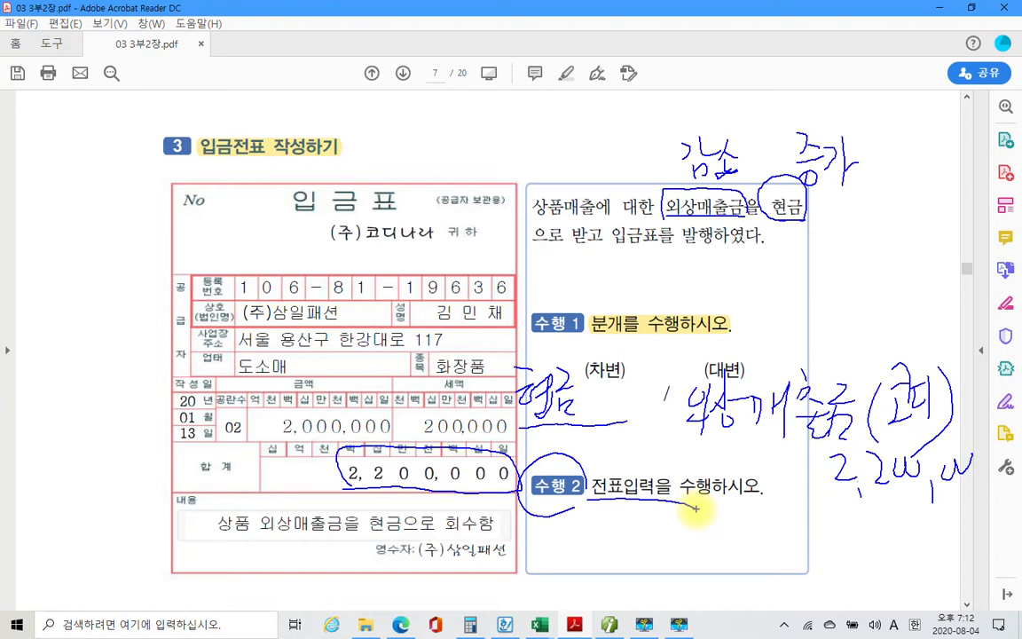
{"action": "left_click_drag", "start_coordinate": [596, 513], "coordinate": [712, 521]}
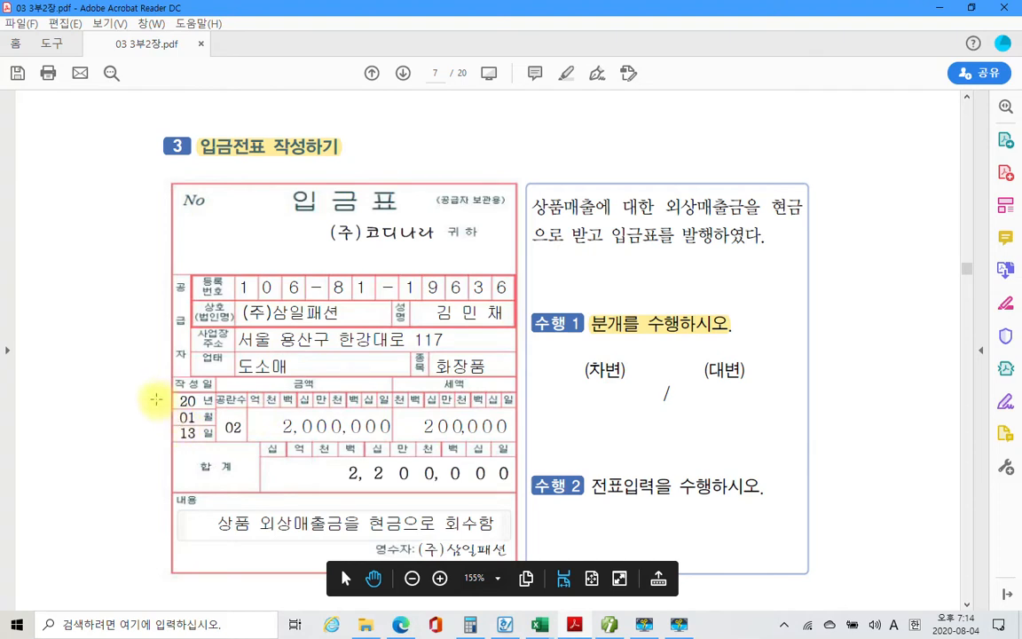
{"action": "mouse_move", "coordinate": [159, 380]}
{"action": "left_mouse_down"}
{"action": "mouse_move", "coordinate": [227, 462]}
{"action": "mouse_move", "coordinate": [169, 409]}
{"action": "mouse_move", "coordinate": [181, 387]}
{"action": "mouse_move", "coordinate": [223, 410]}
{"action": "mouse_move", "coordinate": [209, 458]}
{"action": "left_mouse_up"}
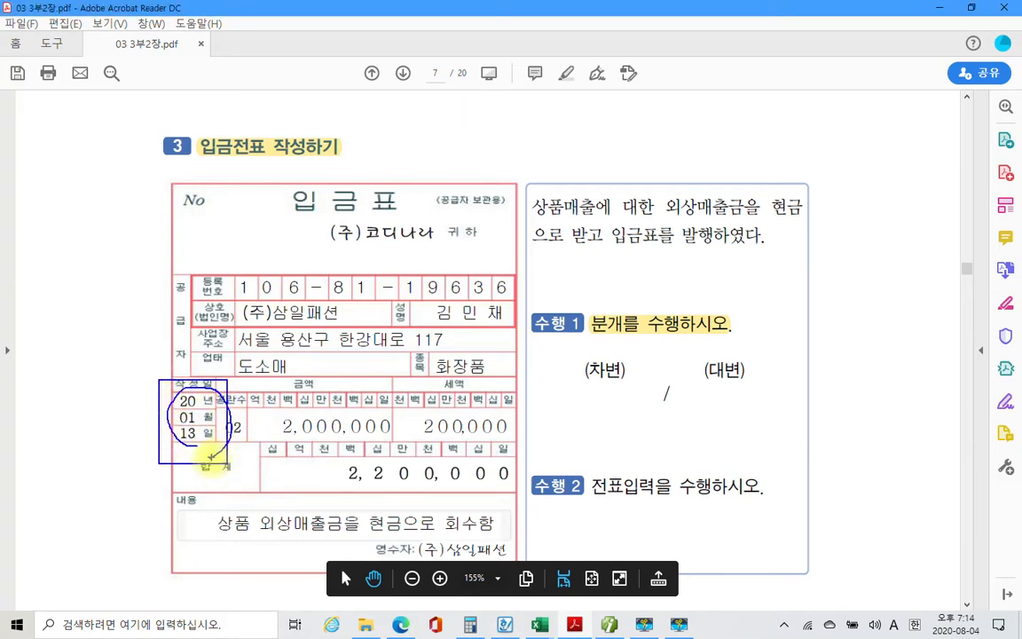
{"action": "key", "text": "Escape"}
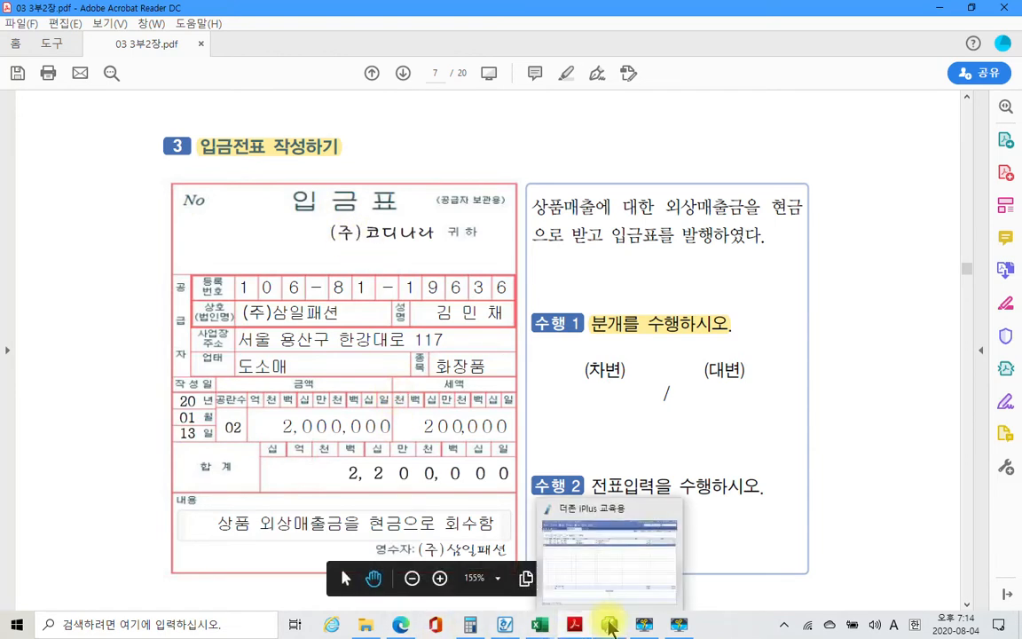
Switch to SmartA and start a new line in the January 일반전표입력 grid with day 13.
{"action": "left_click", "coordinate": [609, 626]}
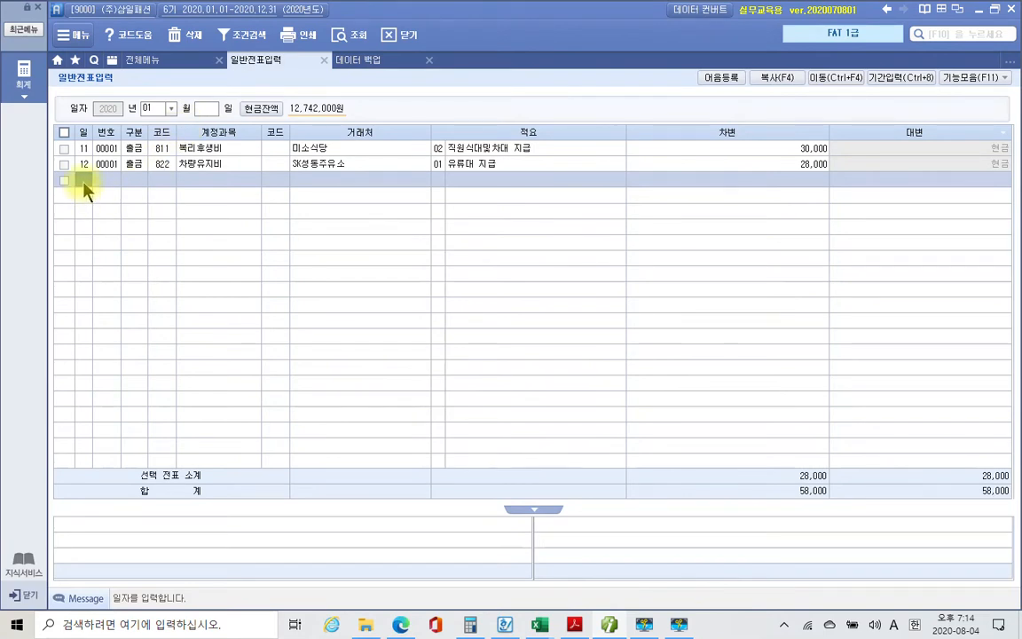
{"action": "type", "text": "13"}
{"action": "key", "text": "Return"}
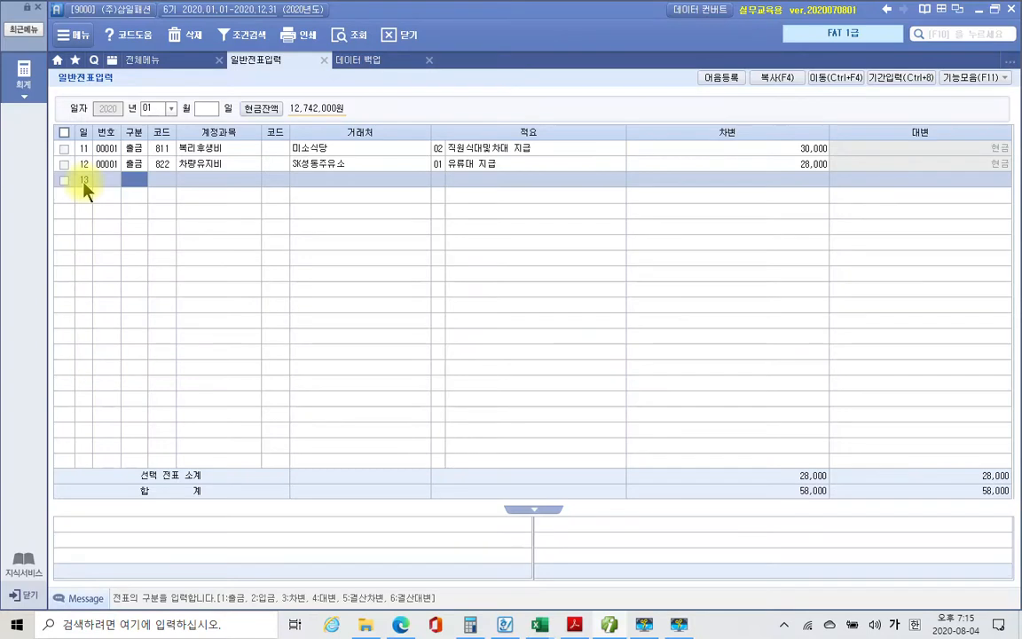
Circle the new line's day 13 and the blank day field in the voucher header, and clear the pen marks.
{"action": "mouse_move", "coordinate": [98, 168]}
{"action": "left_mouse_down"}
{"action": "mouse_move", "coordinate": [55, 203]}
{"action": "mouse_move", "coordinate": [103, 209]}
{"action": "left_mouse_up"}
{"action": "mouse_move", "coordinate": [213, 104]}
{"action": "left_mouse_down"}
{"action": "mouse_move", "coordinate": [217, 119]}
{"action": "mouse_move", "coordinate": [222, 99]}
{"action": "left_mouse_up"}
{"action": "mouse_move", "coordinate": [96, 167]}
{"action": "left_mouse_down"}
{"action": "mouse_move", "coordinate": [87, 176]}
{"action": "mouse_move", "coordinate": [98, 226]}
{"action": "left_mouse_up"}
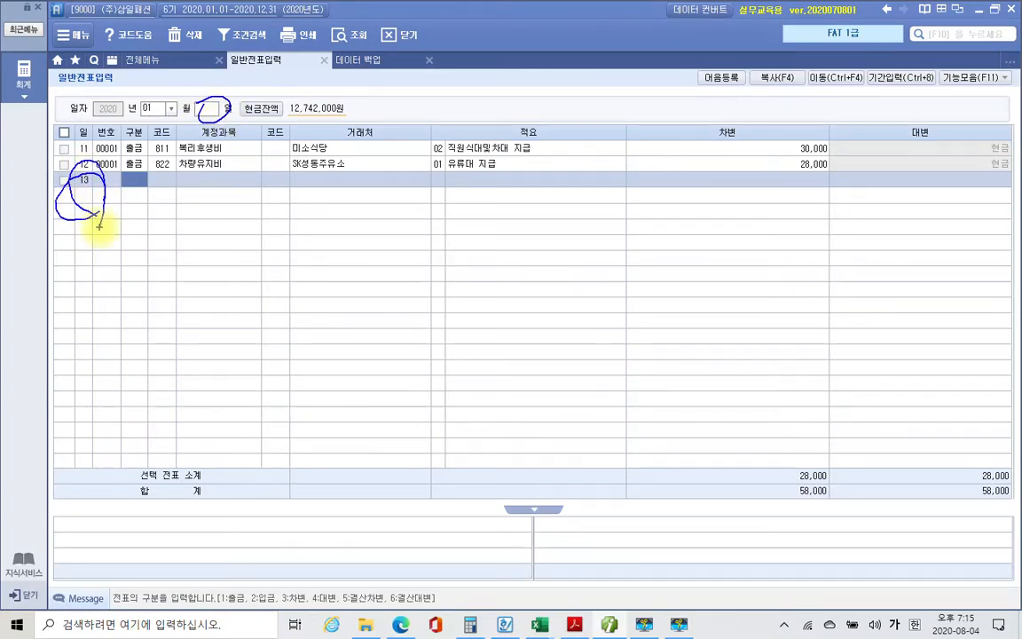
{"action": "key", "text": "Escape"}
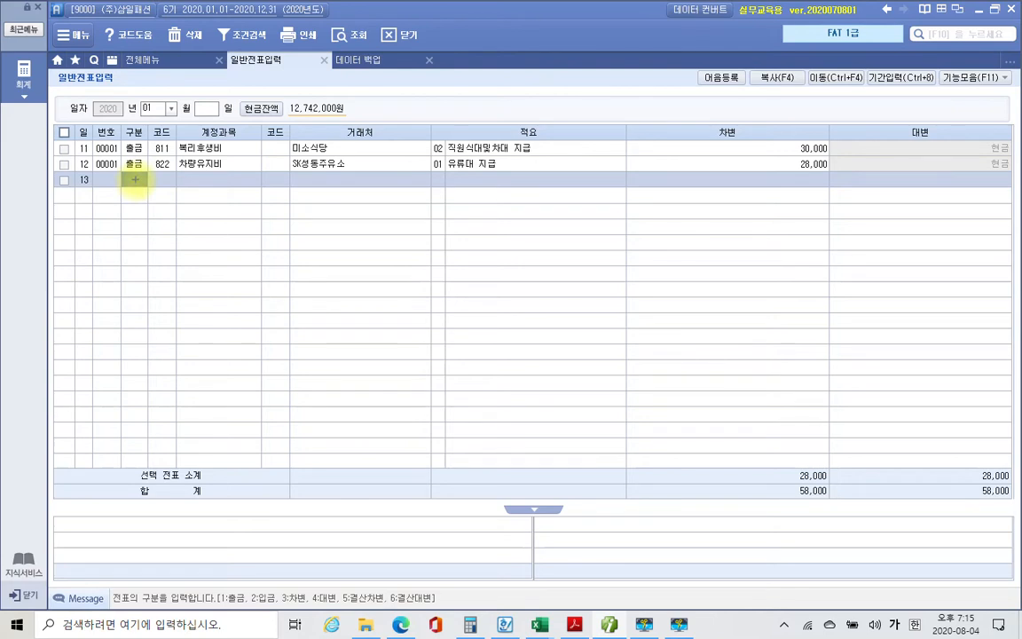
Mark the 2:입금 hint with the pen and set the day 13 line's 구분 to 입금, circling 현금 on the debit side.
{"action": "left_click_drag", "start_coordinate": [89, 561], "coordinate": [108, 610]}
{"action": "mouse_move", "coordinate": [257, 572]}
{"action": "left_mouse_down"}
{"action": "mouse_move", "coordinate": [266, 615]}
{"action": "mouse_move", "coordinate": [228, 425]}
{"action": "mouse_move", "coordinate": [132, 194]}
{"action": "mouse_move", "coordinate": [142, 199]}
{"action": "left_mouse_up"}
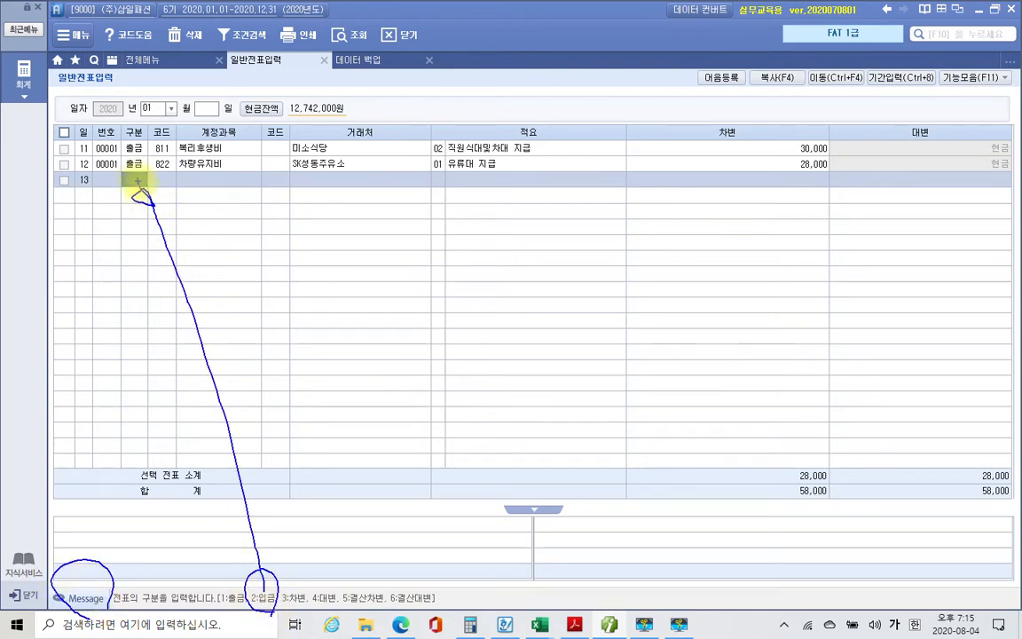
{"action": "key", "text": "Escape"}
{"action": "type", "text": "2"}
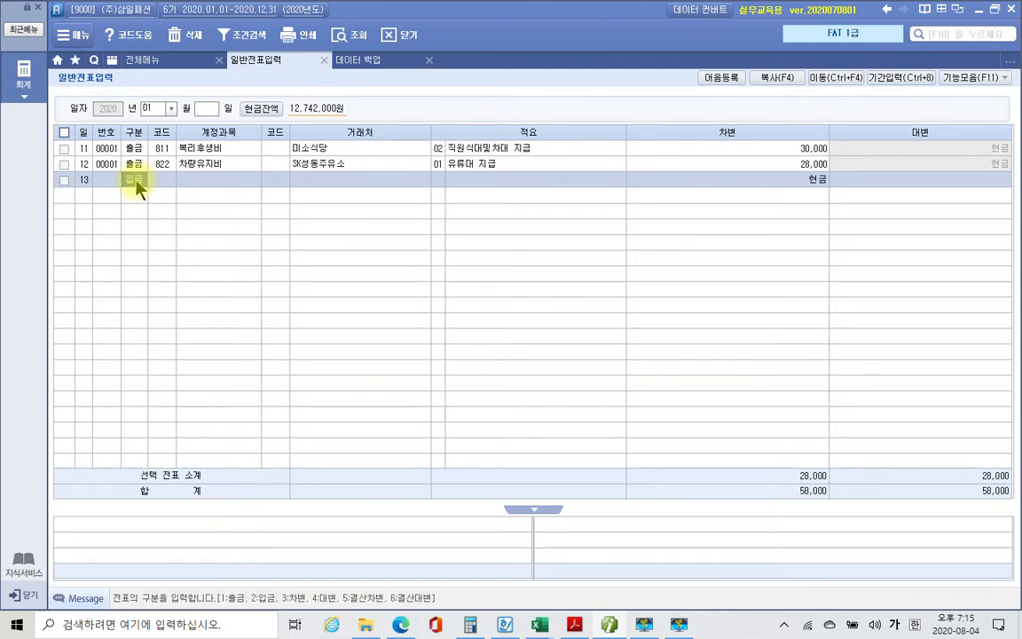
{"action": "left_click_drag", "start_coordinate": [845, 175], "coordinate": [821, 165]}
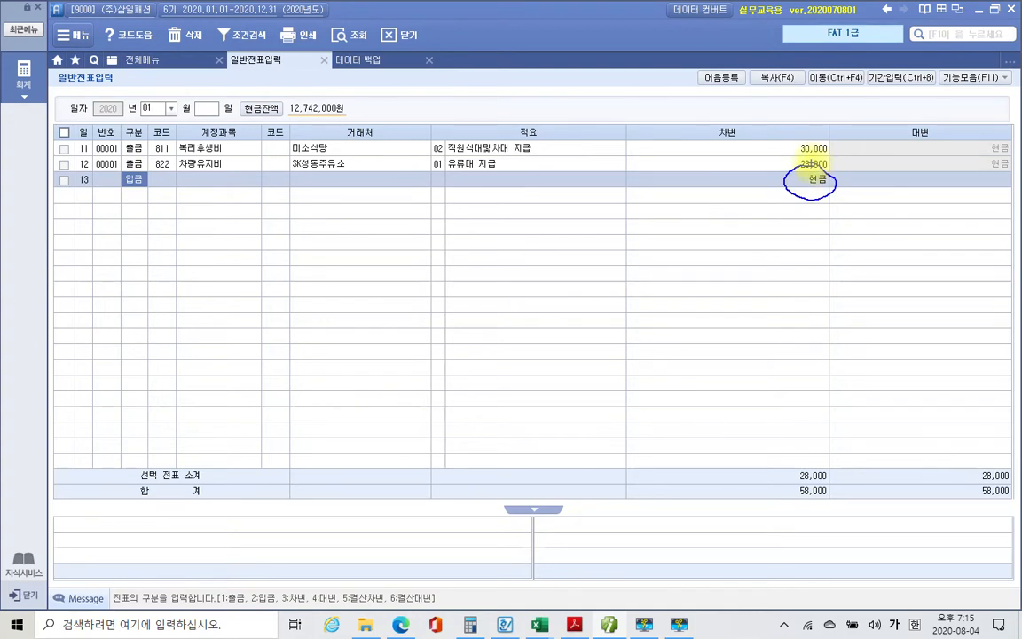
{"action": "key", "text": "Return"}
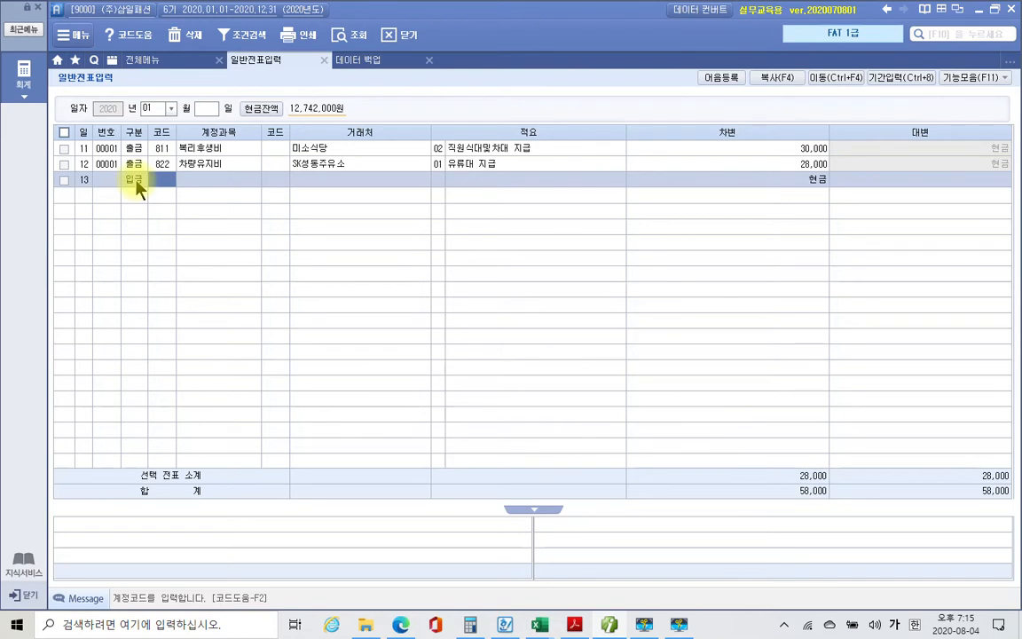
Set the day 13 line's account to 108 외상매출금 by looking up 외상, and its 거래처 to (주)코디나라 by looking up 코디.
{"action": "type", "text": "욋"}
{"action": "type", "text": "상"}
{"action": "key", "text": "Return"}
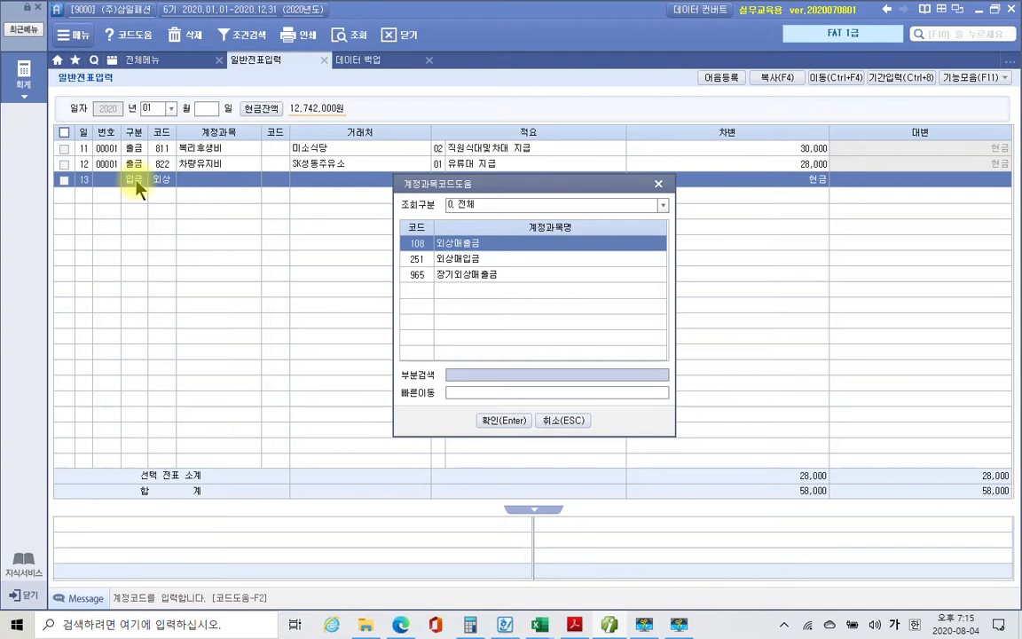
{"action": "key", "text": "Return"}
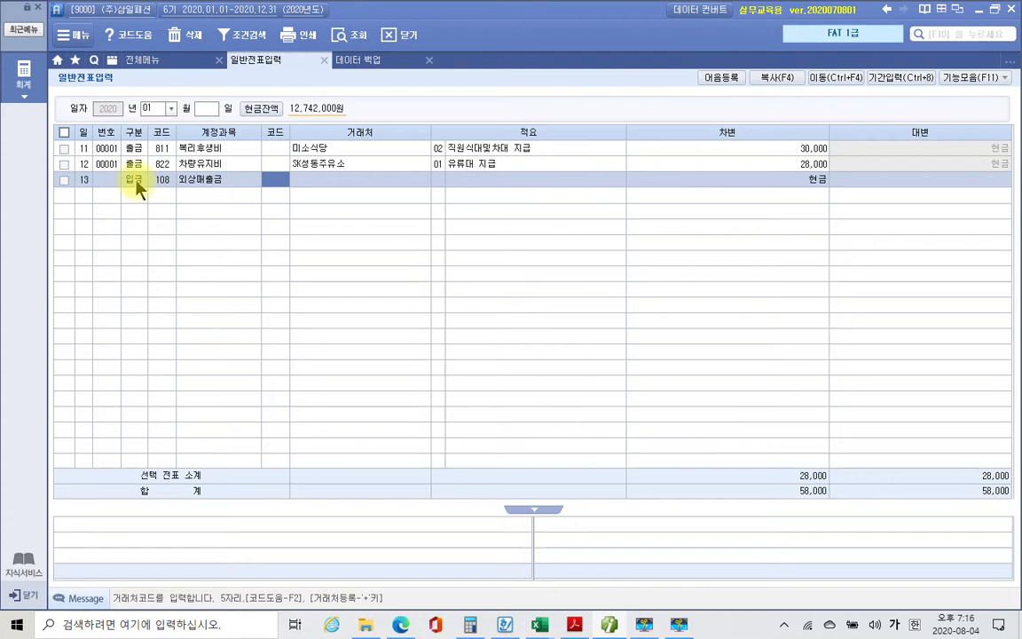
{"action": "type", "text": "코디"}
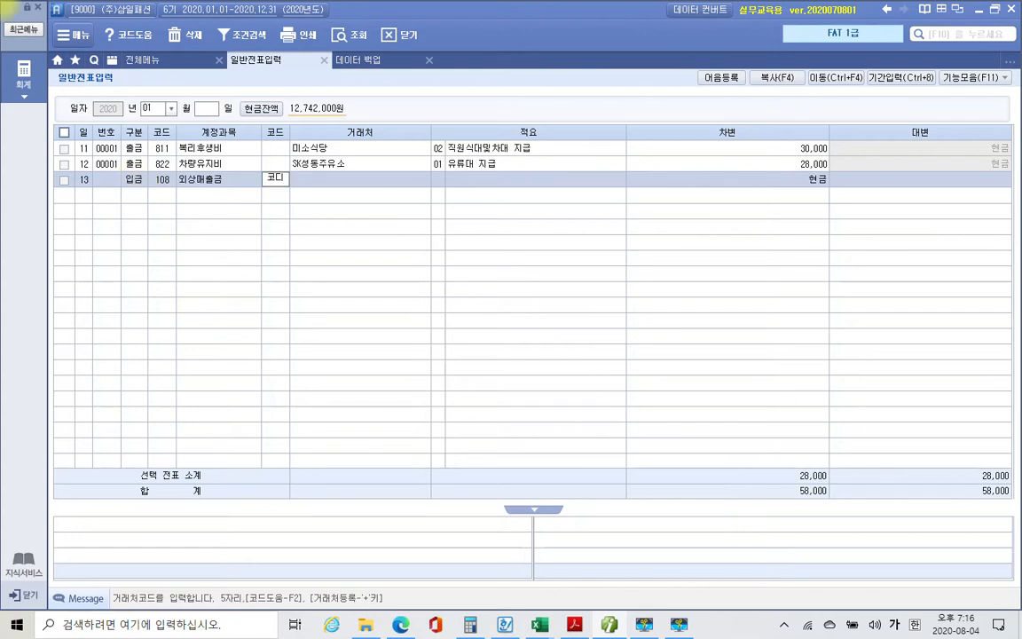
{"action": "key", "text": "Return"}
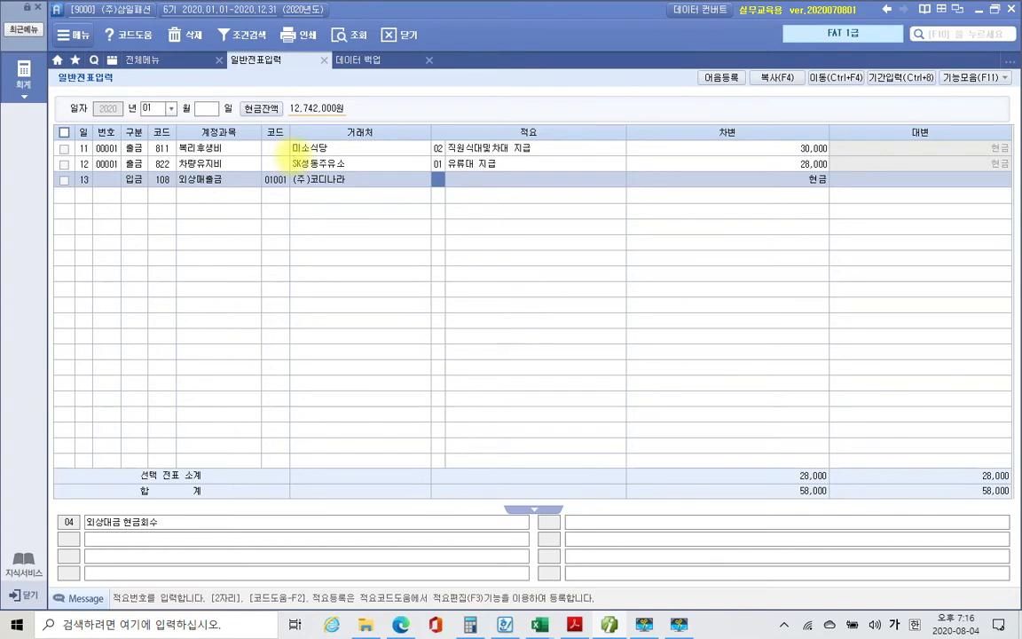
Pen-mark the 거래처 names and their empty codes on the 출금 lines, underline 외상매출금, box the (주)코디나라 code and name, and clear the marks.
{"action": "left_click_drag", "start_coordinate": [290, 155], "coordinate": [325, 154]}
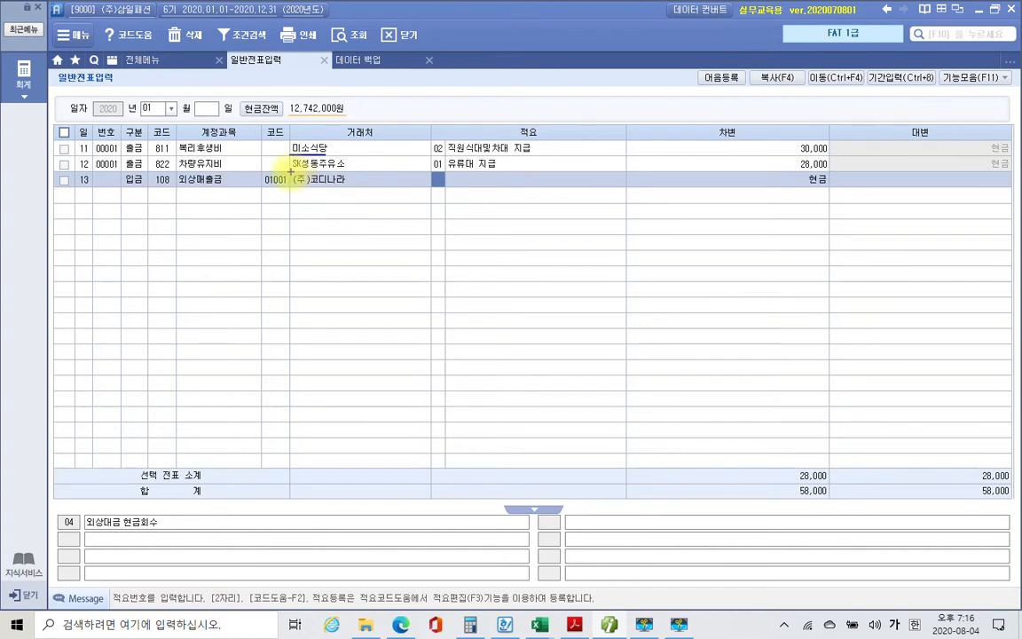
{"action": "left_click_drag", "start_coordinate": [294, 169], "coordinate": [345, 169]}
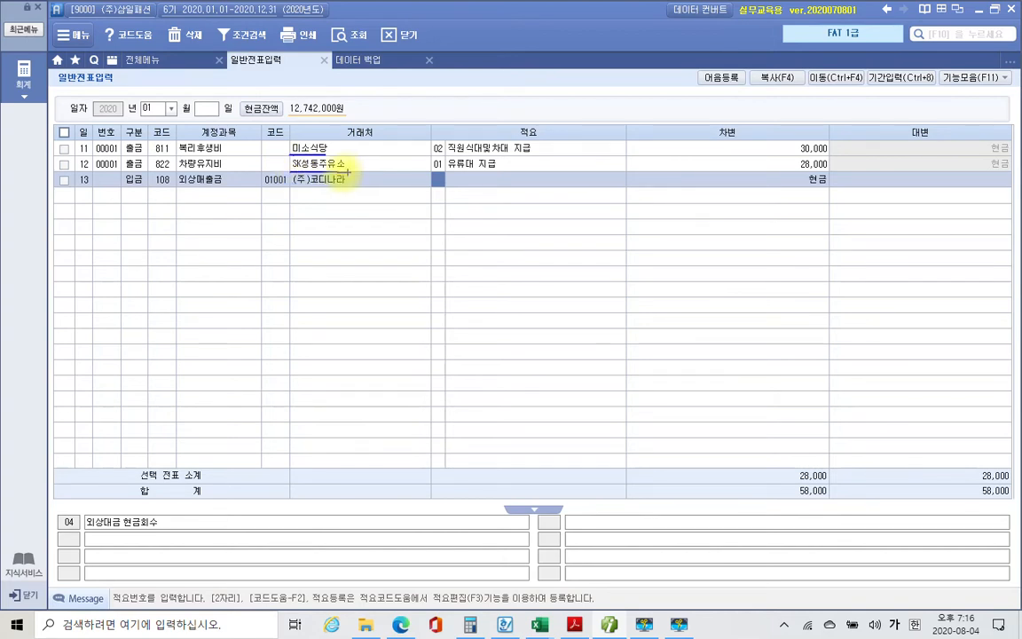
{"action": "left_click_drag", "start_coordinate": [278, 143], "coordinate": [269, 170]}
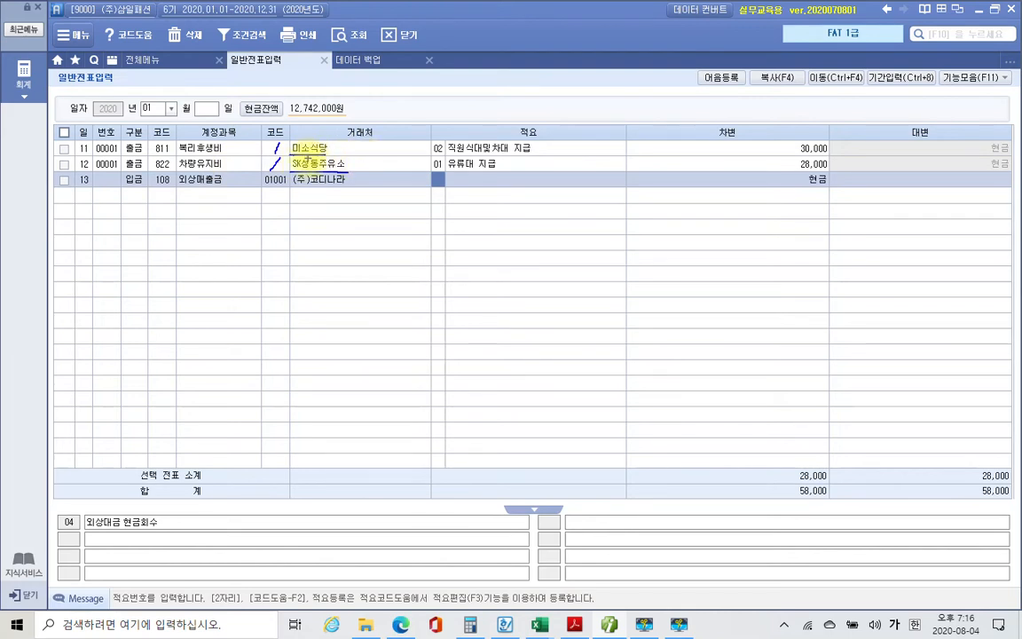
{"action": "left_click_drag", "start_coordinate": [179, 187], "coordinate": [227, 187]}
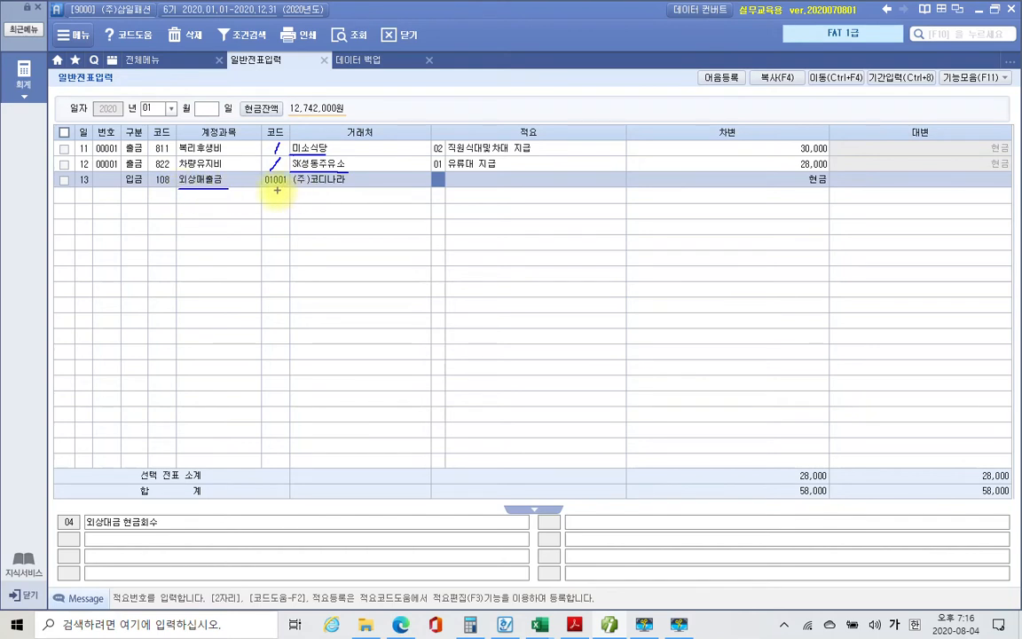
{"action": "left_click_drag", "start_coordinate": [256, 186], "coordinate": [348, 186]}
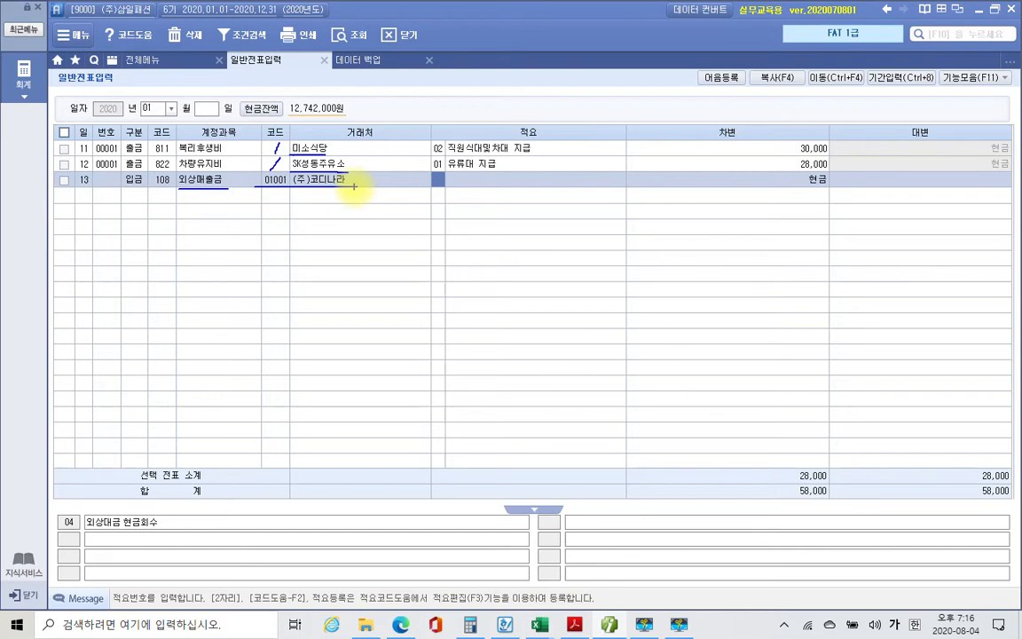
{"action": "mouse_move", "coordinate": [255, 196]}
{"action": "left_mouse_down"}
{"action": "mouse_move", "coordinate": [246, 174]}
{"action": "mouse_move", "coordinate": [310, 169]}
{"action": "mouse_move", "coordinate": [361, 195]}
{"action": "left_mouse_up"}
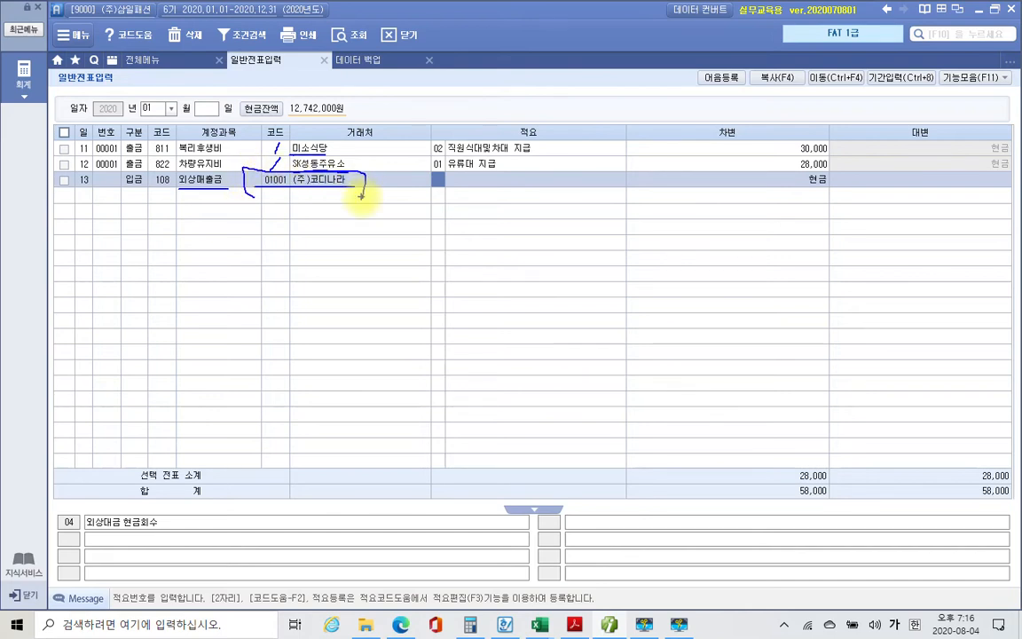
{"action": "mouse_move", "coordinate": [293, 165]}
{"action": "left_mouse_down"}
{"action": "mouse_move", "coordinate": [252, 190]}
{"action": "mouse_move", "coordinate": [297, 188]}
{"action": "left_mouse_up"}
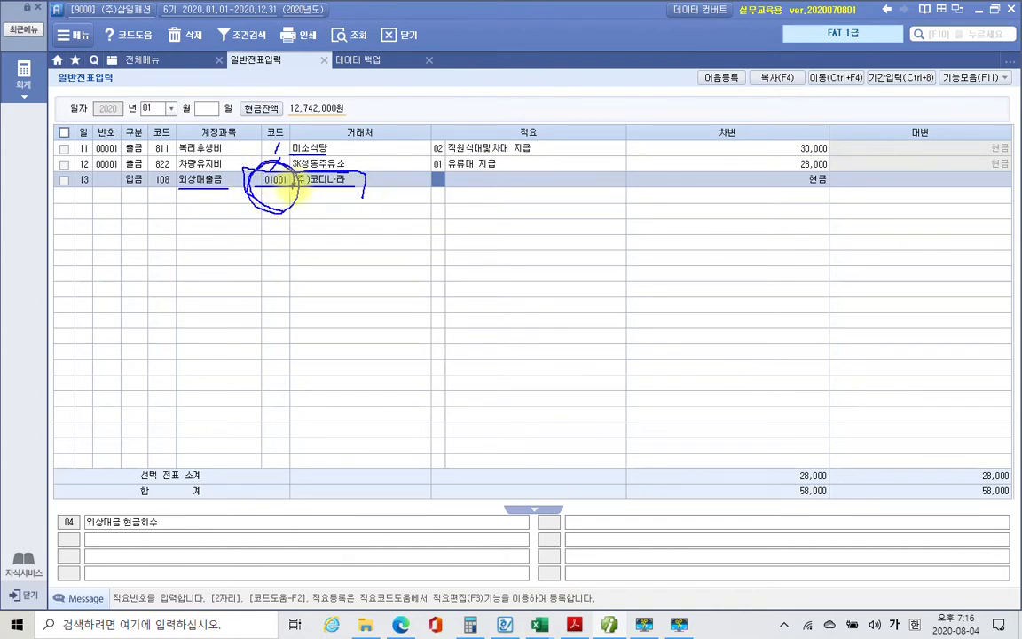
{"action": "key", "text": "Escape"}
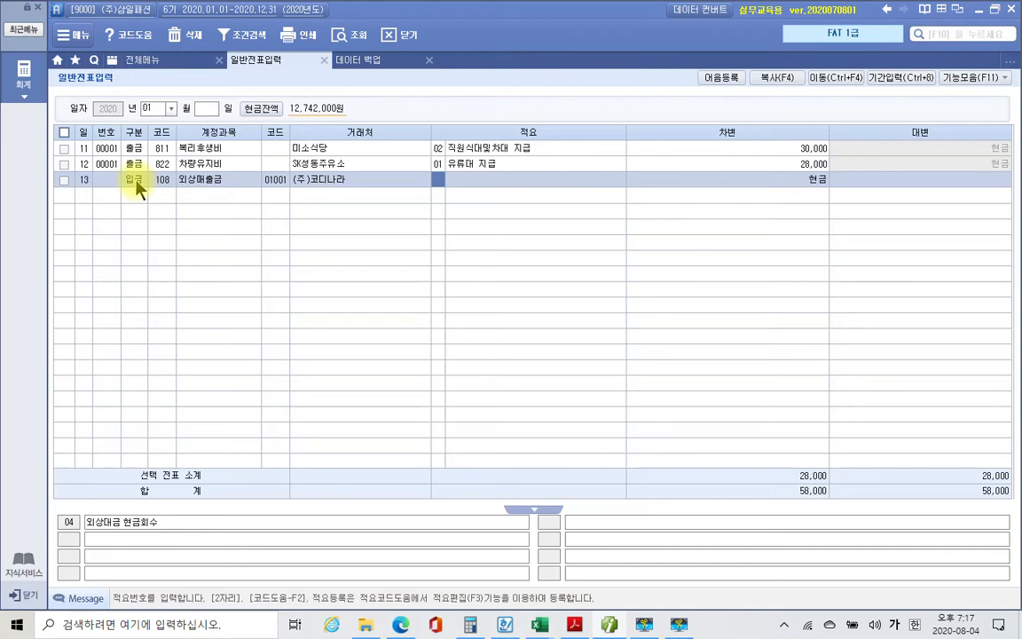
Set the day 13 line's 적요 to 04 외상대금 현금회수, and recheck its 구분, account code and 거래처 cells.
{"action": "type", "text": "4"}
{"action": "key", "text": "Return"}
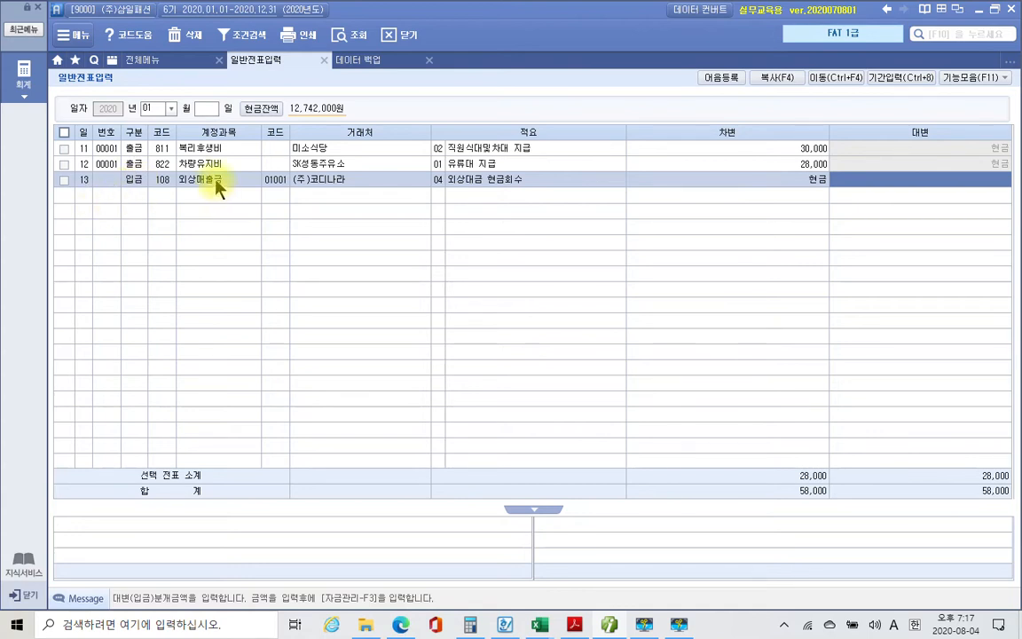
{"action": "left_click", "coordinate": [156, 181]}
{"action": "left_click", "coordinate": [147, 181]}
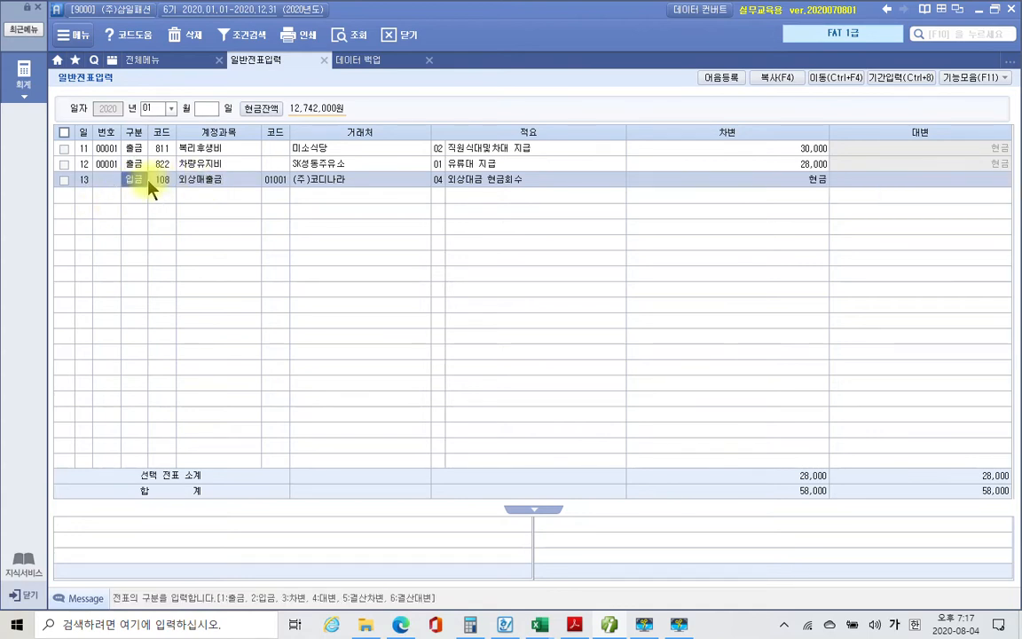
{"action": "left_click", "coordinate": [165, 181]}
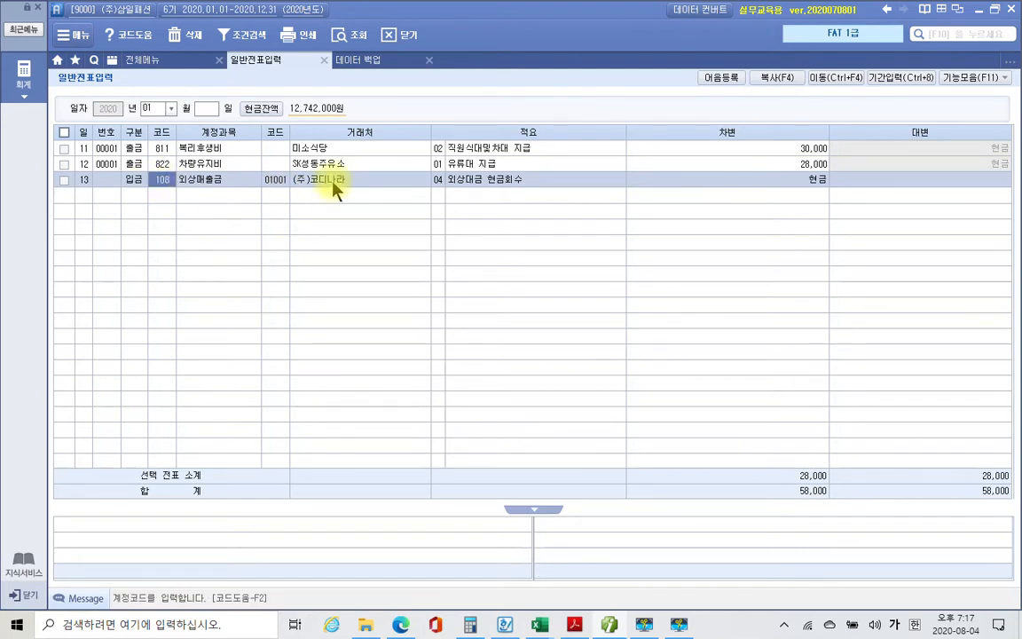
{"action": "left_click", "coordinate": [321, 186]}
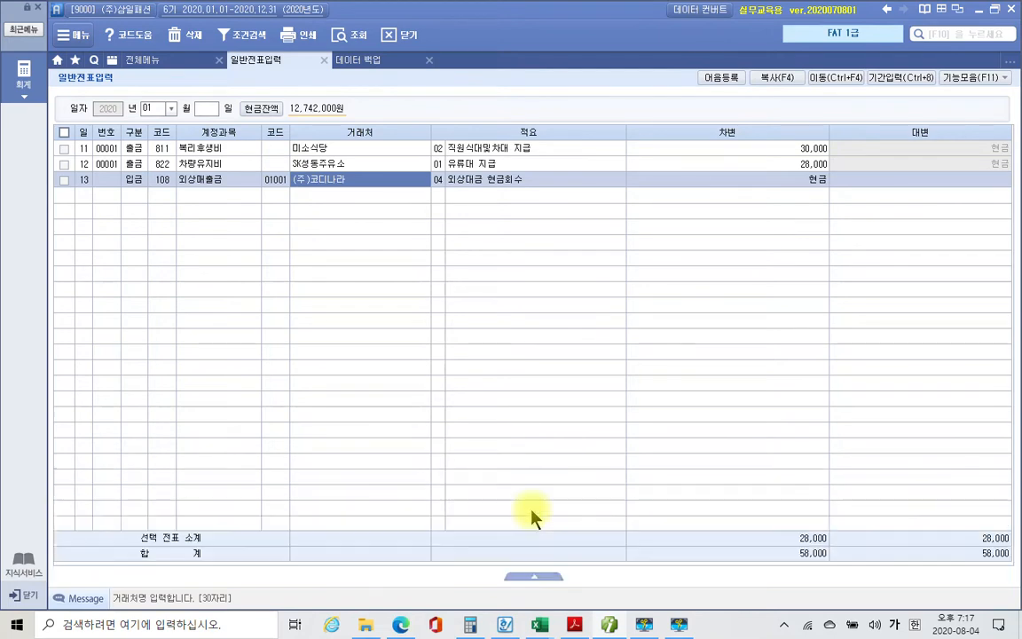
{"action": "left_click", "coordinate": [136, 184]}
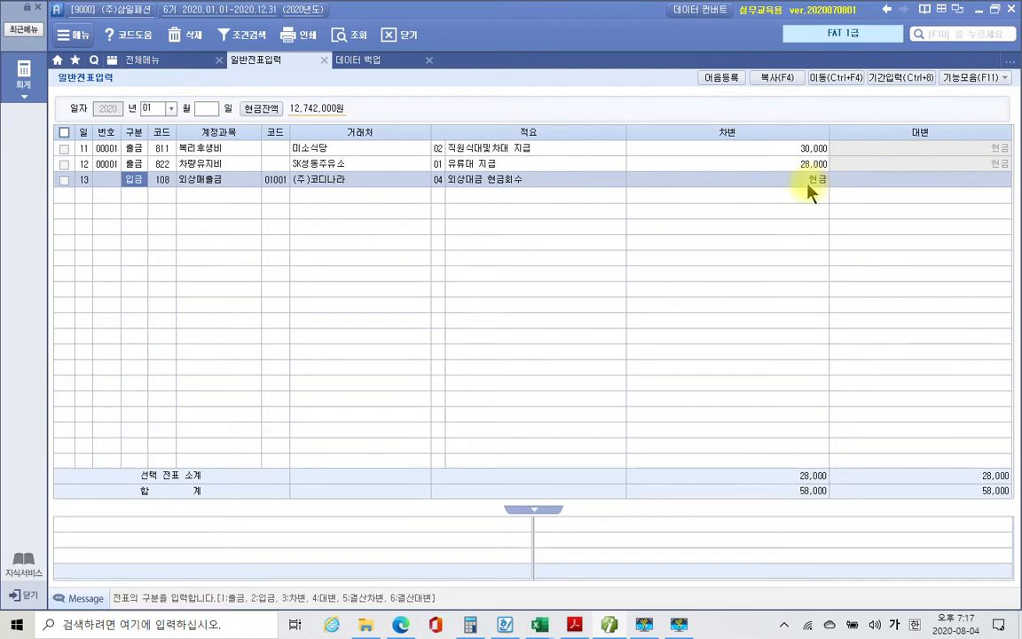
Enter 2,200,000 as the credit amount of the day 13 입금 line and complete the voucher.
{"action": "key", "text": "Return"}
{"action": "key", "text": "Return"}
{"action": "key", "text": "Return"}
{"action": "key", "text": "Return"}
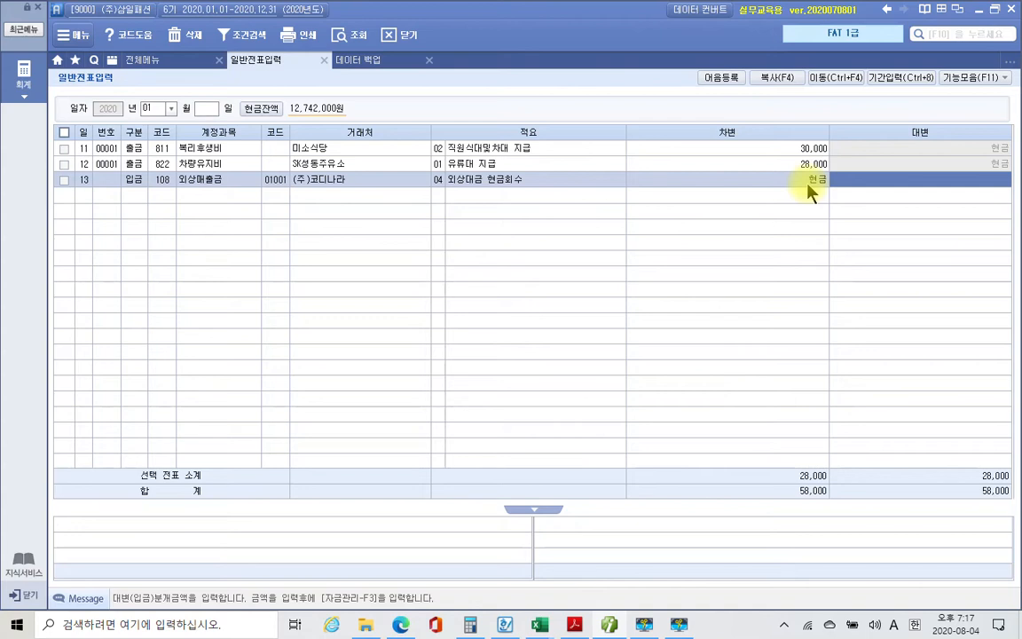
{"action": "type", "text": "3"}
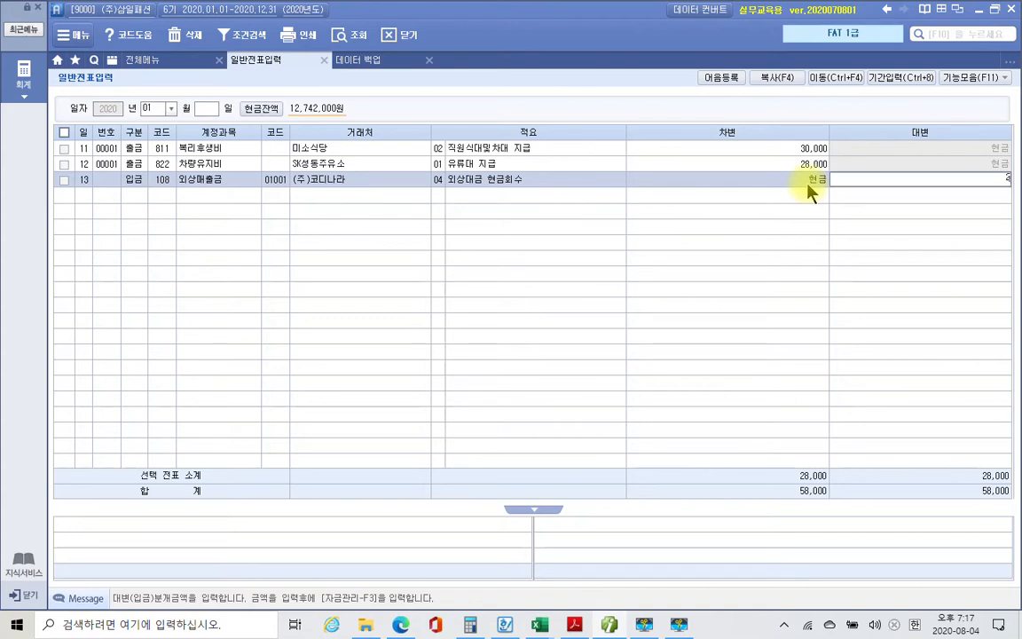
{"action": "type", "text": "200,0000"}
{"action": "key", "text": "Return"}
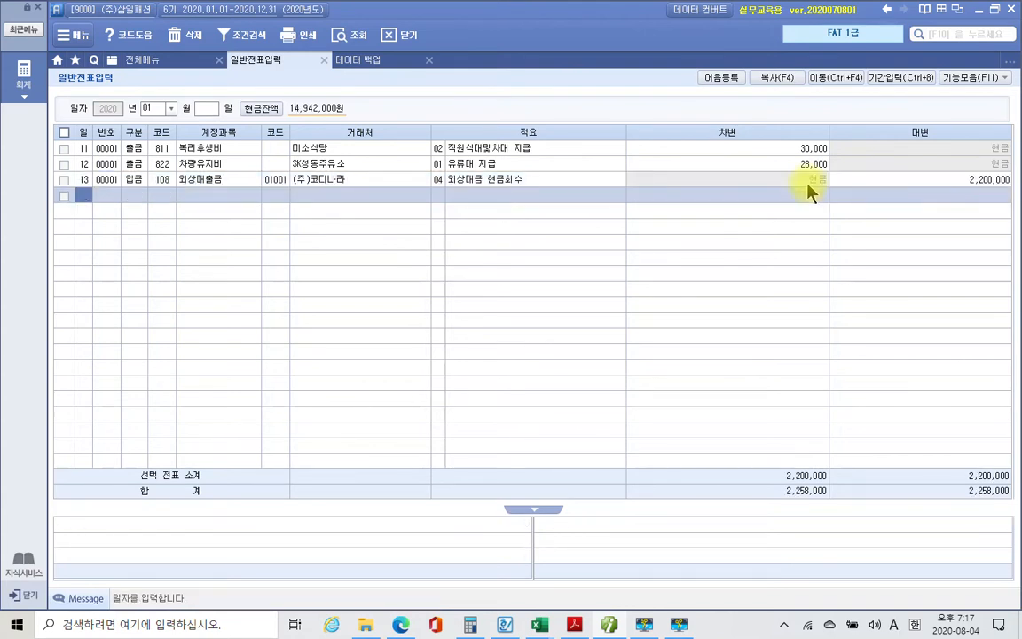
Display the day 13 voucher's journal entry, box the 현금 and 외상매출금 breakdown, and underline its debit total.
{"action": "left_click", "coordinate": [883, 181]}
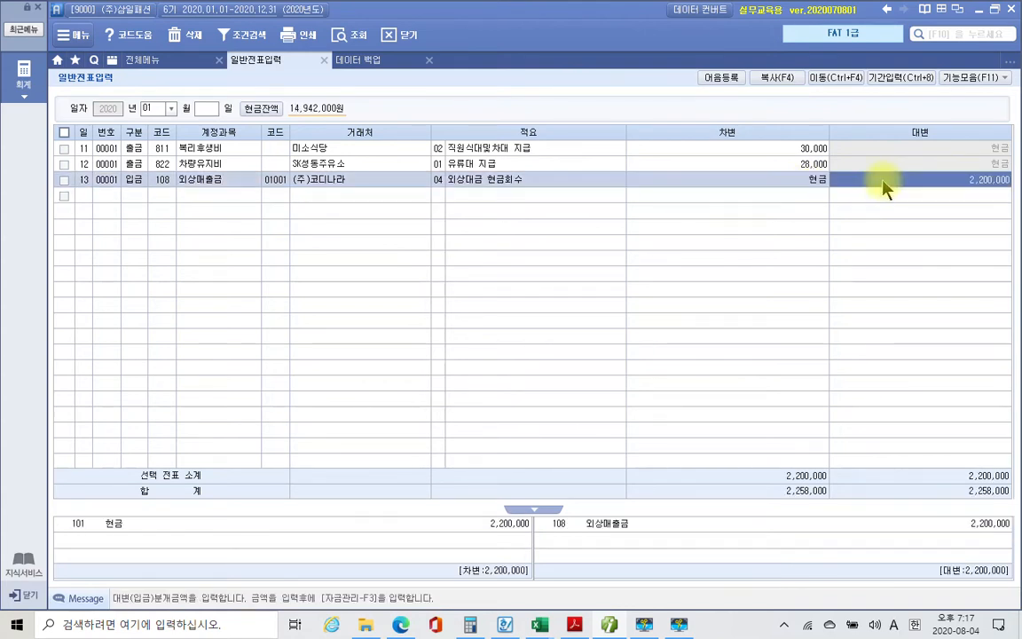
{"action": "mouse_move", "coordinate": [39, 506]}
{"action": "left_mouse_down"}
{"action": "mouse_move", "coordinate": [782, 561]}
{"action": "mouse_move", "coordinate": [1019, 592]}
{"action": "left_mouse_up"}
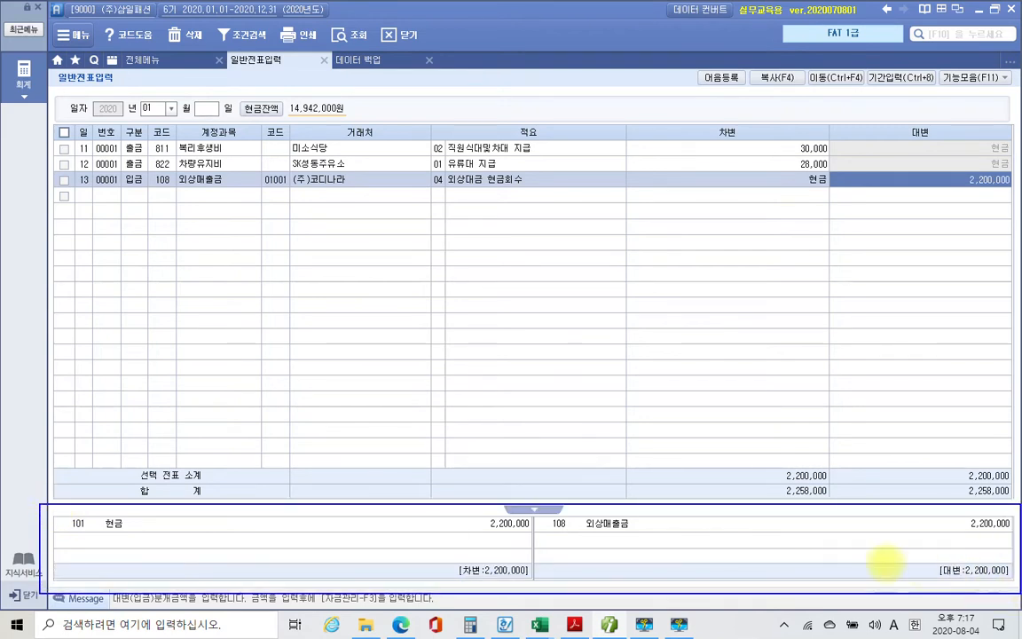
{"action": "left_click_drag", "start_coordinate": [459, 579], "coordinate": [541, 578]}
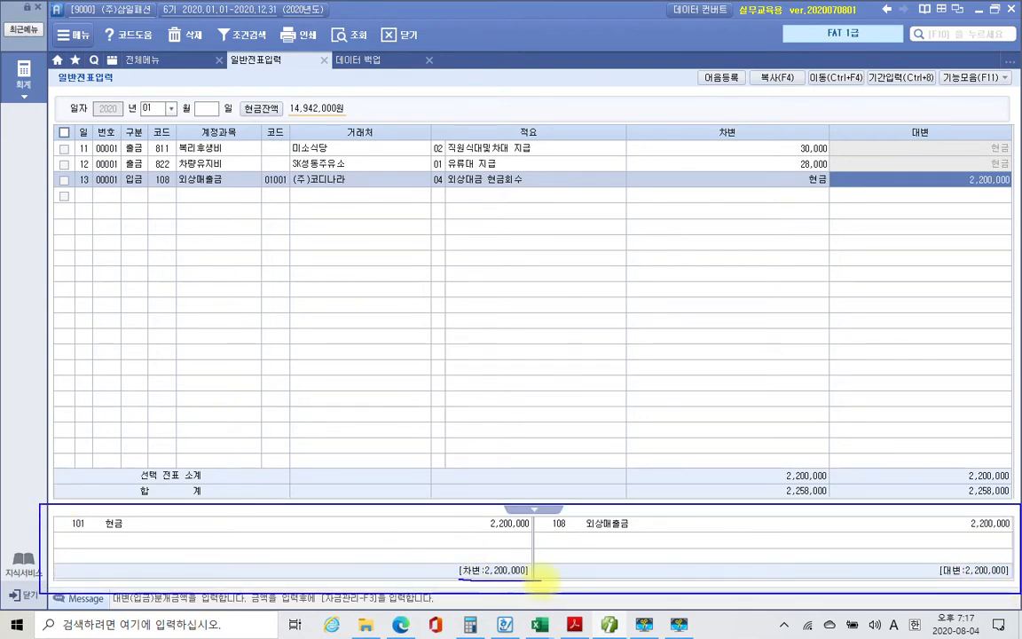
Underline the day 13 entry's credit total and the 현금 and 외상매출금 account names, and clear the pen marks.
{"action": "left_click_drag", "start_coordinate": [922, 583], "coordinate": [1009, 583]}
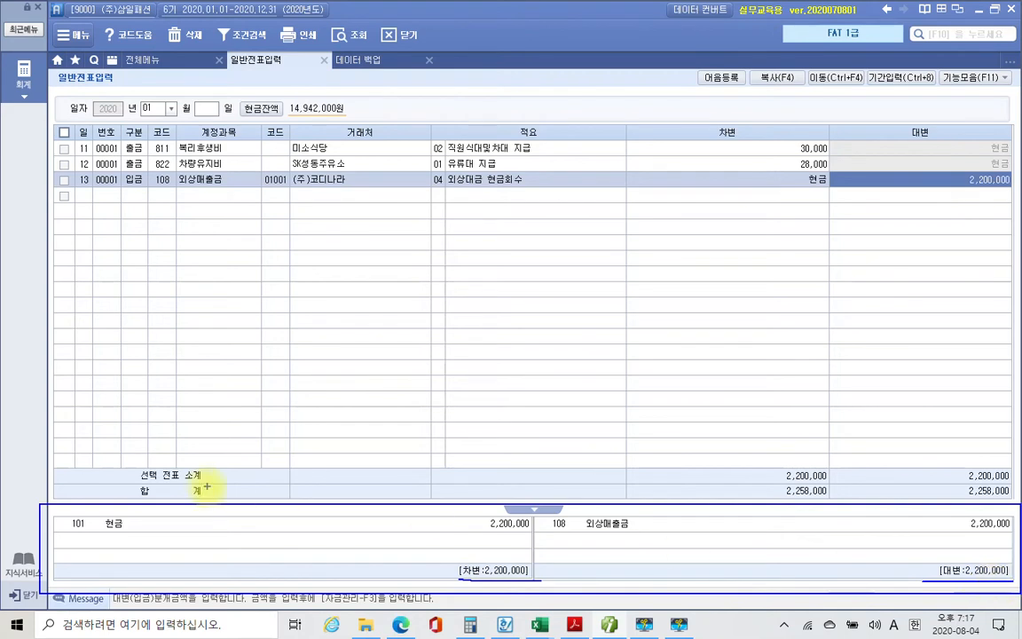
{"action": "left_click_drag", "start_coordinate": [95, 532], "coordinate": [159, 533]}
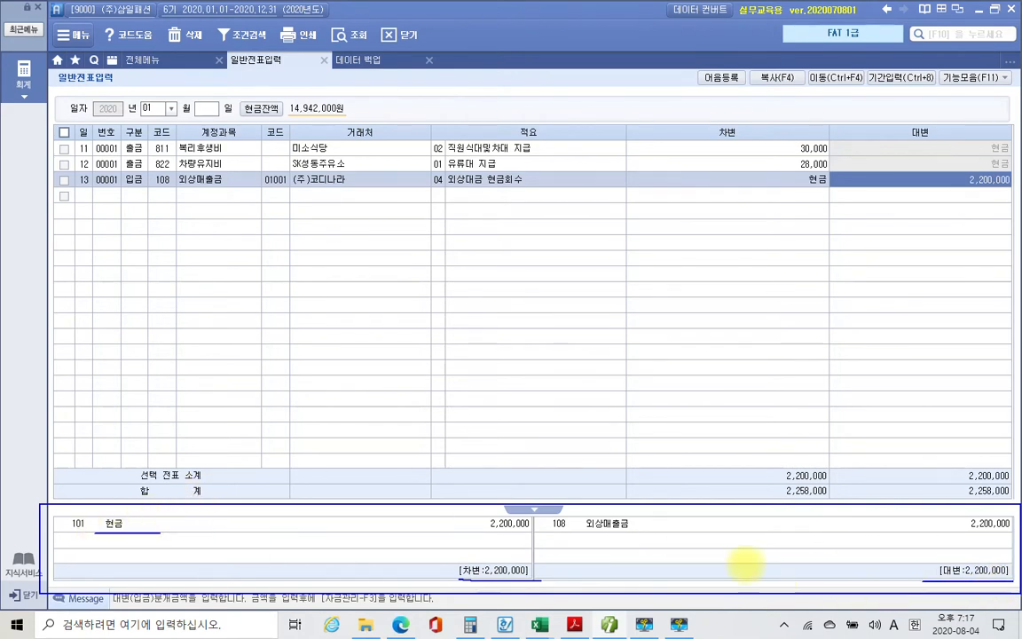
{"action": "left_click_drag", "start_coordinate": [583, 534], "coordinate": [660, 536]}
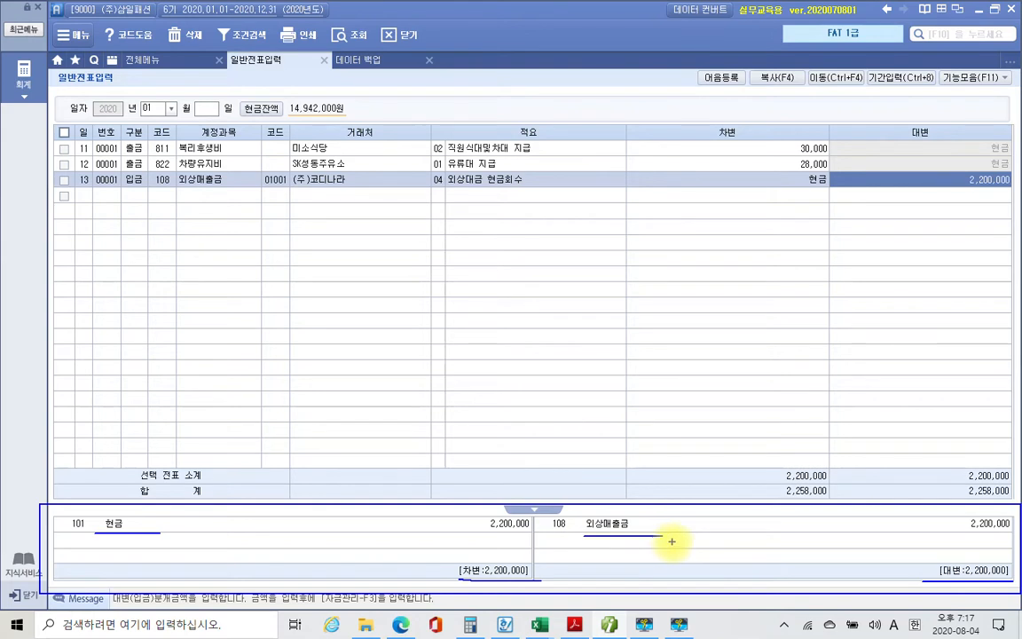
{"action": "mouse_move", "coordinate": [970, 222]}
{"action": "left_mouse_down"}
{"action": "mouse_move", "coordinate": [940, 191]}
{"action": "mouse_move", "coordinate": [979, 254]}
{"action": "left_mouse_up"}
{"action": "key", "text": "Escape"}
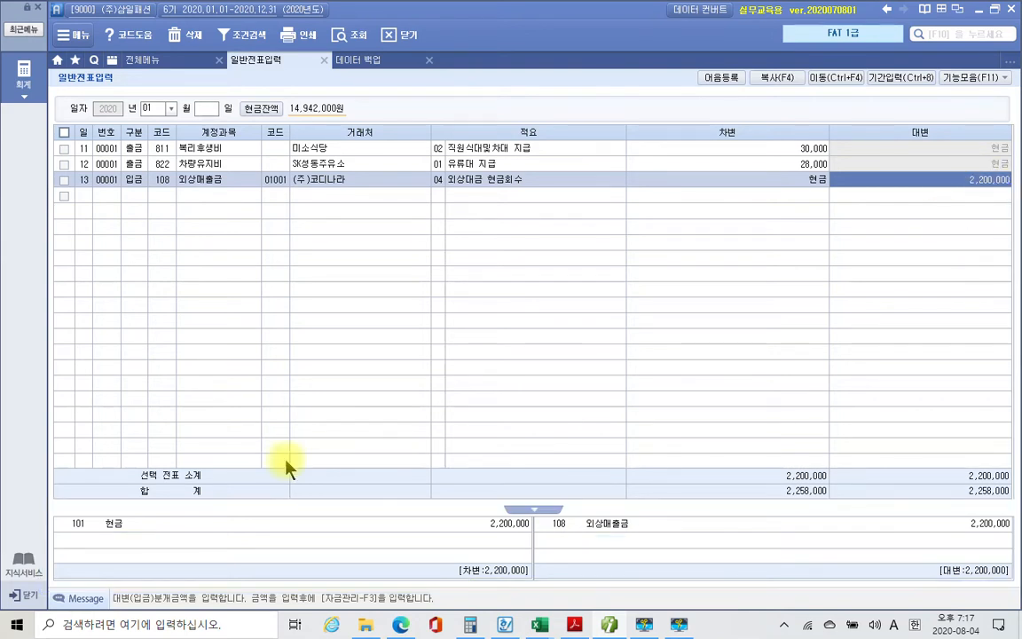
Go to the empty line below day 13, box the 번호 heading, underline each line's day and voucher number, and clear the marks.
{"action": "left_click", "coordinate": [103, 196]}
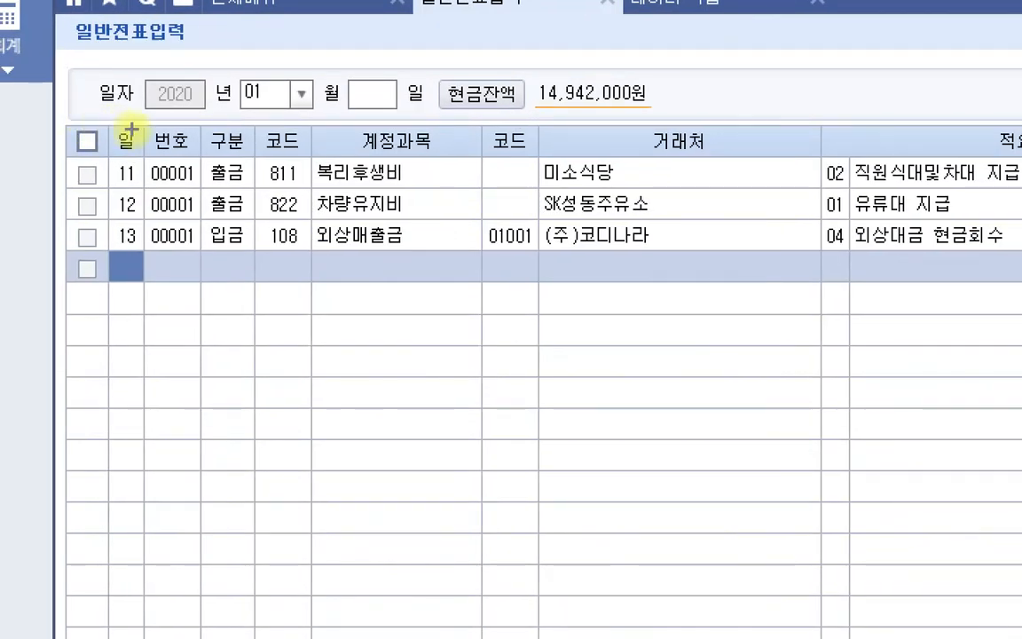
{"action": "left_click_drag", "start_coordinate": [137, 129], "coordinate": [196, 151]}
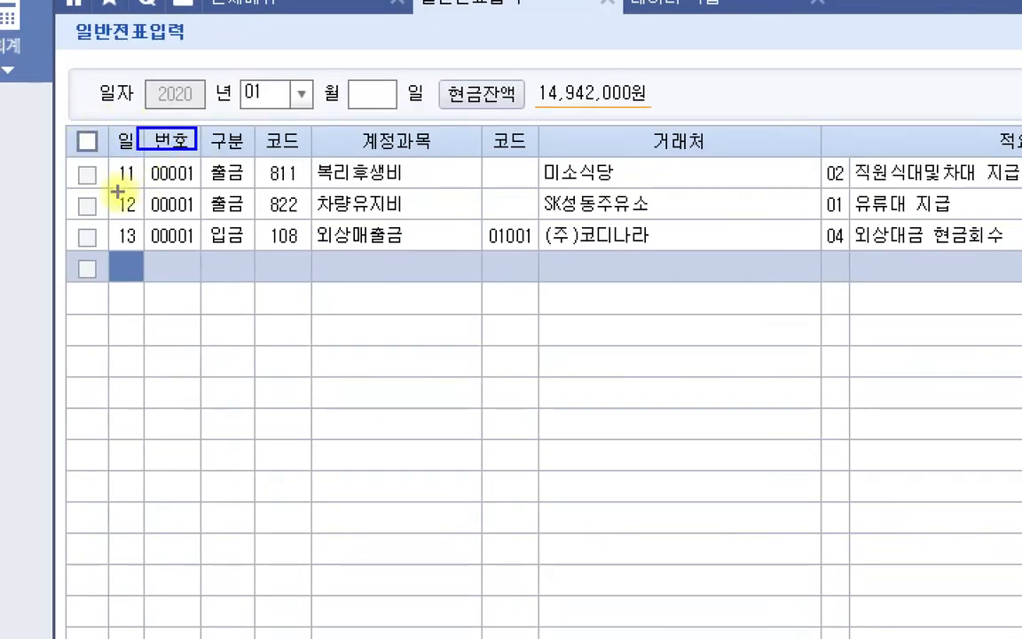
{"action": "left_click_drag", "start_coordinate": [118, 190], "coordinate": [196, 188]}
{"action": "left_click_drag", "start_coordinate": [118, 211], "coordinate": [188, 213]}
{"action": "left_click_drag", "start_coordinate": [118, 249], "coordinate": [204, 250]}
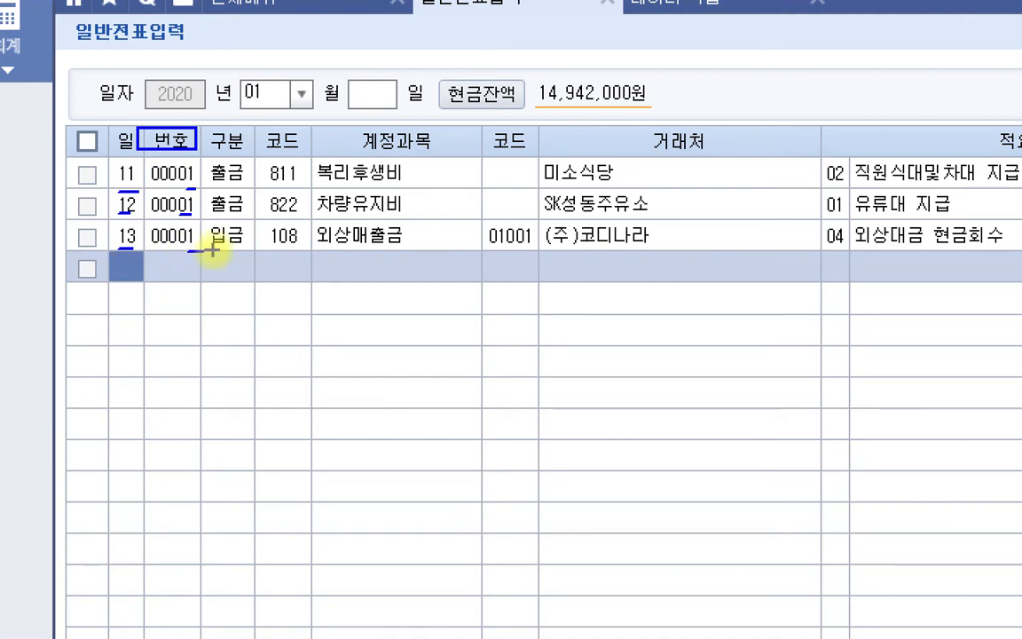
{"action": "key", "text": "Escape"}
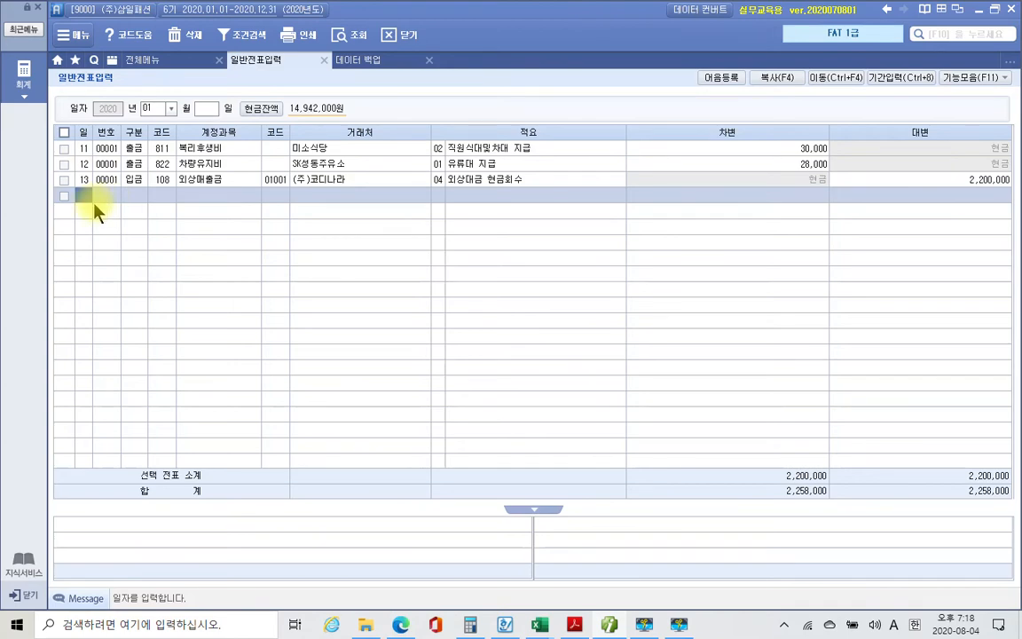
Switch to the 03 3부2장.pdf document in Acrobat Reader and display the 신용카드매출전표 of exercise 4 대체전표 작성하기.
{"action": "left_click", "coordinate": [574, 622]}
{"action": "scroll", "coordinate": [382, 387], "scroll_direction": "down", "scroll_amount": 10}
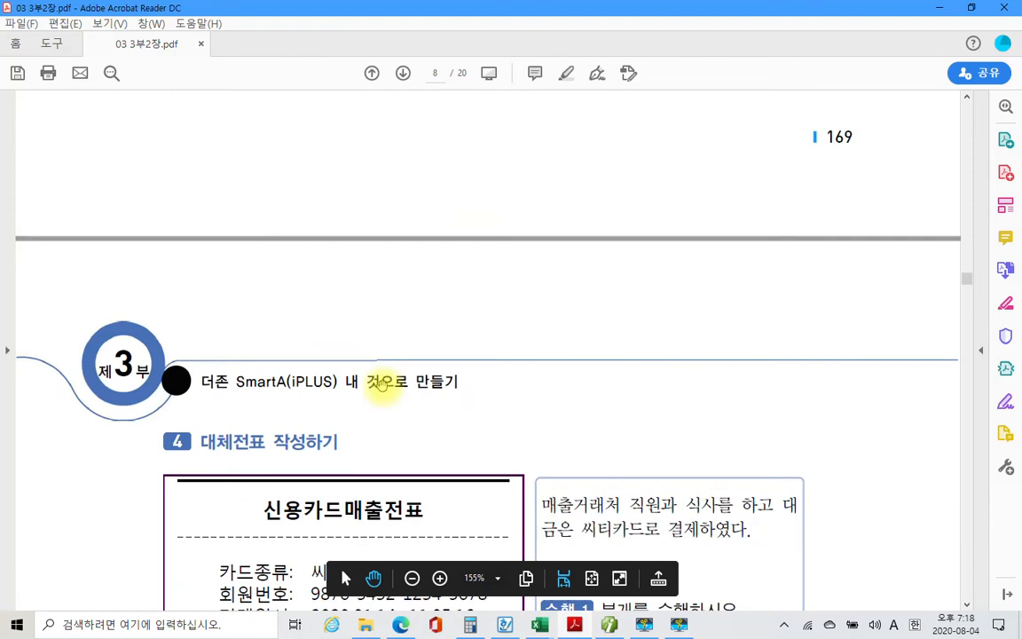
{"action": "scroll", "coordinate": [382, 388], "scroll_direction": "down", "scroll_amount": 2}
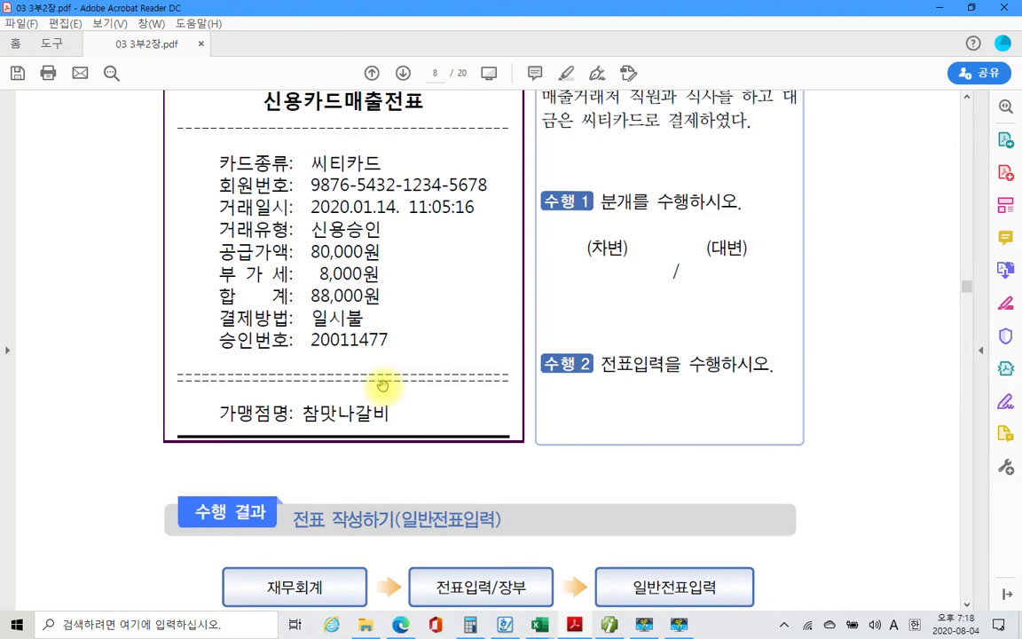
{"action": "scroll", "coordinate": [372, 319], "scroll_direction": "up", "scroll_amount": 2}
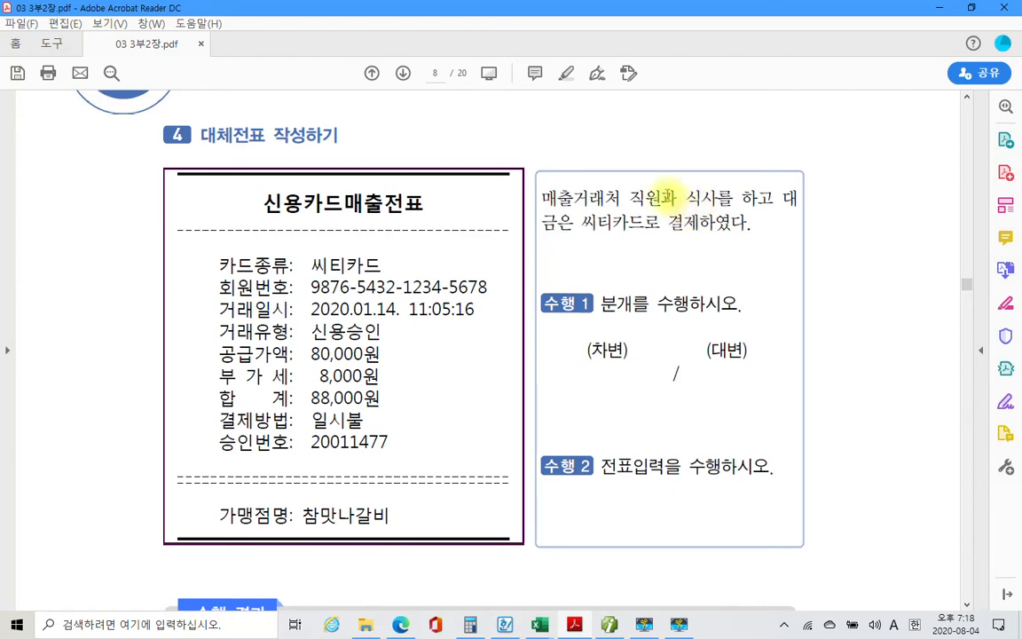
Box the transaction description, circle its client meal phrase and the slip's 88,000원 total, and handwrite 접대비 above the description.
{"action": "left_click_drag", "start_coordinate": [526, 167], "coordinate": [826, 259]}
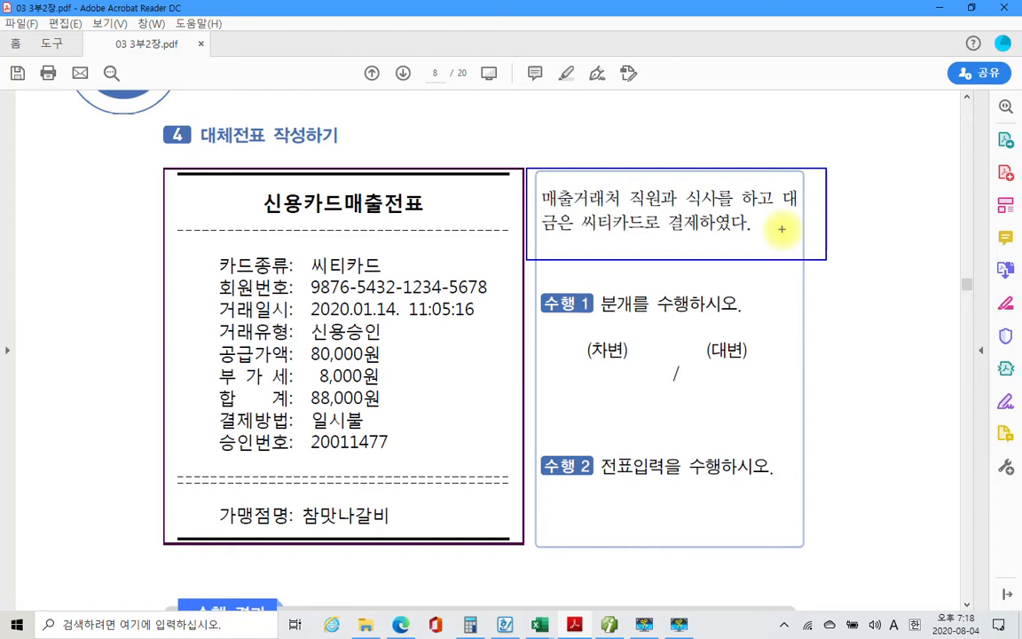
{"action": "mouse_move", "coordinate": [781, 206]}
{"action": "left_mouse_down"}
{"action": "mouse_move", "coordinate": [576, 173]}
{"action": "mouse_move", "coordinate": [789, 187]}
{"action": "mouse_move", "coordinate": [796, 203]}
{"action": "left_mouse_up"}
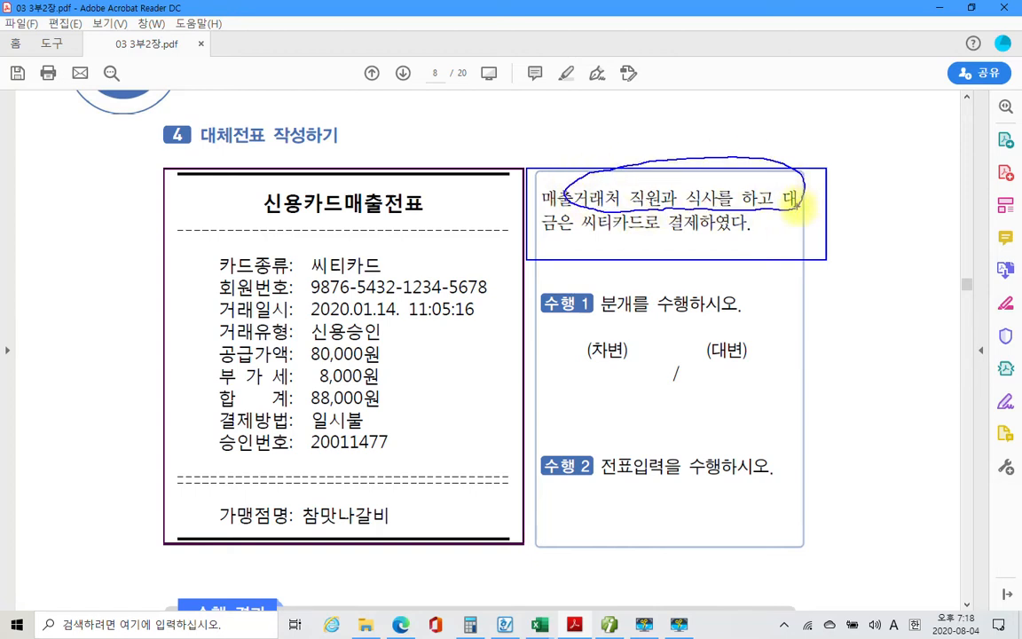
{"action": "mouse_move", "coordinate": [374, 391]}
{"action": "left_mouse_down"}
{"action": "mouse_move", "coordinate": [296, 397]}
{"action": "mouse_move", "coordinate": [381, 407]}
{"action": "left_mouse_up"}
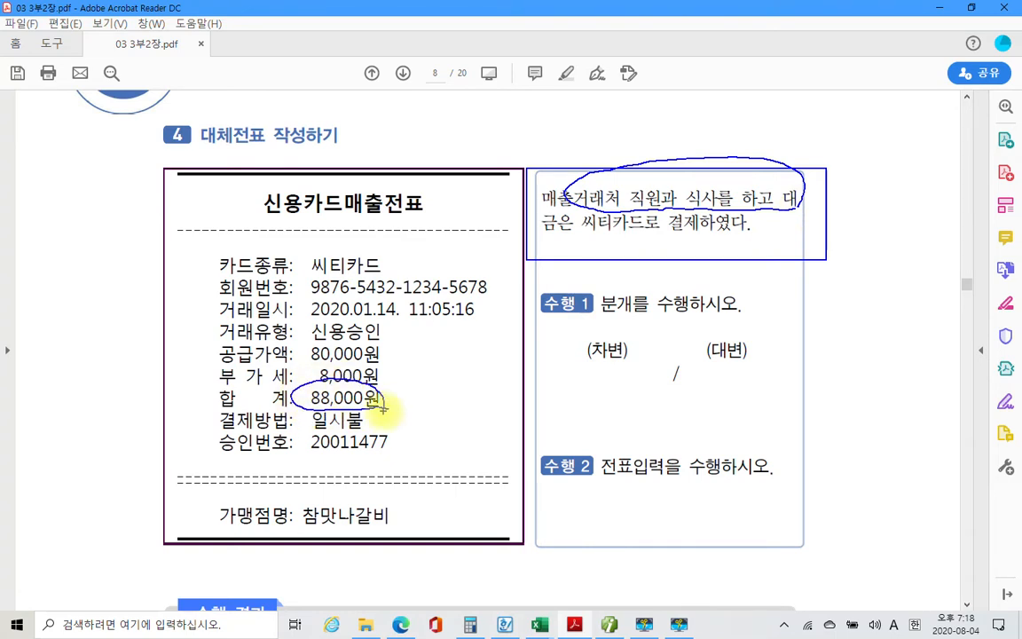
{"action": "mouse_move", "coordinate": [646, 124]}
{"action": "left_mouse_down"}
{"action": "mouse_move", "coordinate": [702, 167]}
{"action": "mouse_move", "coordinate": [698, 140]}
{"action": "mouse_move", "coordinate": [725, 155]}
{"action": "mouse_move", "coordinate": [754, 138]}
{"action": "mouse_move", "coordinate": [764, 156]}
{"action": "mouse_move", "coordinate": [779, 140]}
{"action": "mouse_move", "coordinate": [798, 164]}
{"action": "left_mouse_up"}
Strike through the 부가세 line on the card slip and handwrite 공제X beside it.
{"action": "mouse_move", "coordinate": [177, 379]}
{"action": "left_mouse_down"}
{"action": "mouse_move", "coordinate": [450, 380]}
{"action": "mouse_move", "coordinate": [440, 377]}
{"action": "left_mouse_up"}
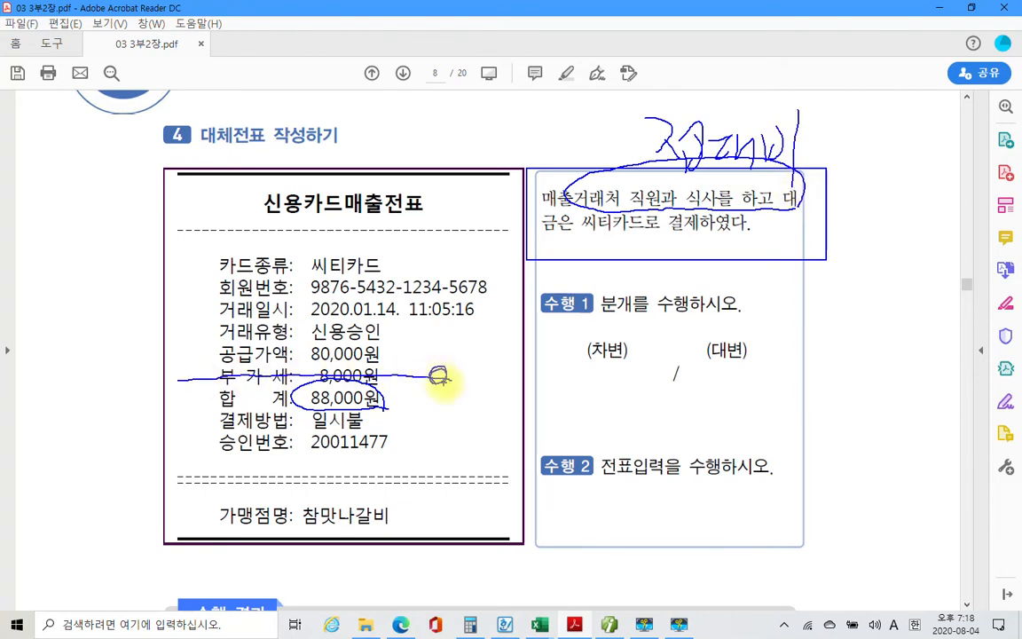
{"action": "left_click_drag", "start_coordinate": [463, 360], "coordinate": [482, 373]}
{"action": "mouse_move", "coordinate": [486, 388]}
{"action": "left_mouse_down"}
{"action": "mouse_move", "coordinate": [463, 343]}
{"action": "mouse_move", "coordinate": [512, 409]}
{"action": "mouse_move", "coordinate": [523, 390]}
{"action": "mouse_move", "coordinate": [543, 404]}
{"action": "left_mouse_up"}
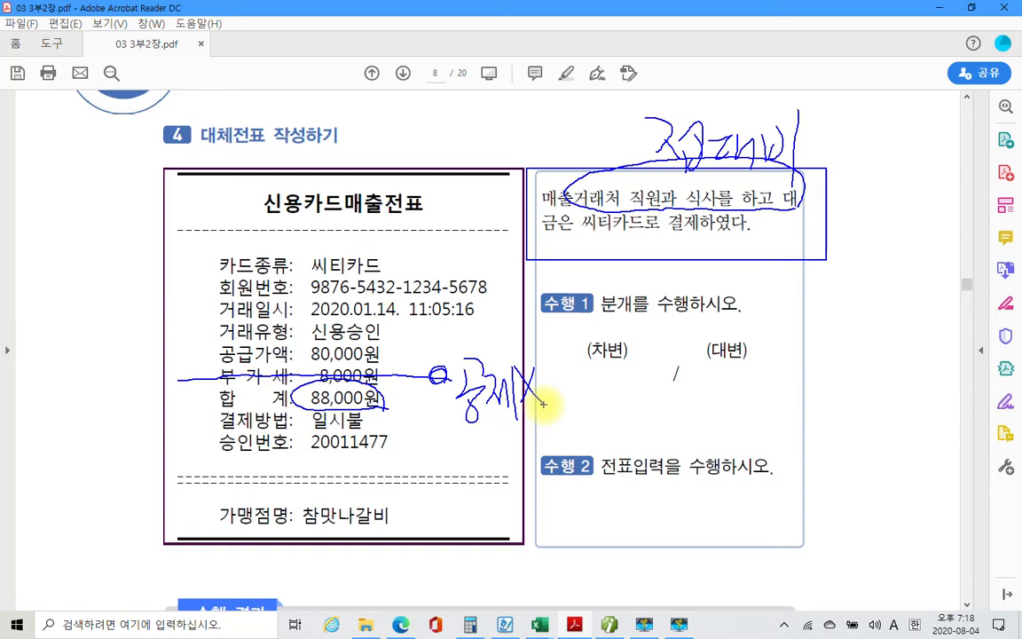
Bracket the 신용카드매출전표 title and circle the 씨티카드로 결제 phrase in the transaction description.
{"action": "left_click_drag", "start_coordinate": [254, 193], "coordinate": [252, 226]}
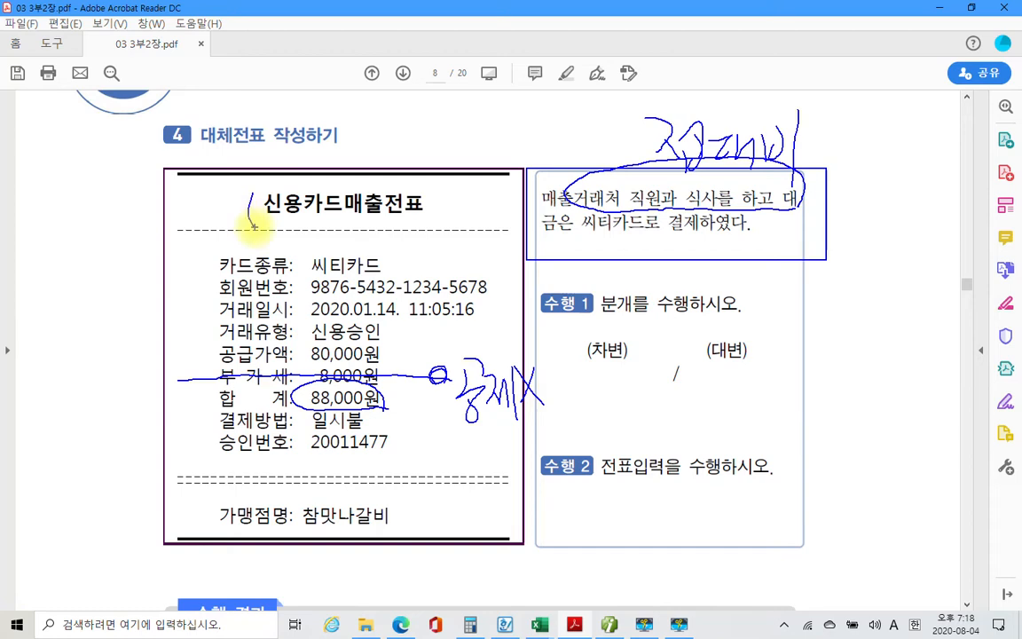
{"action": "left_click_drag", "start_coordinate": [435, 188], "coordinate": [440, 213]}
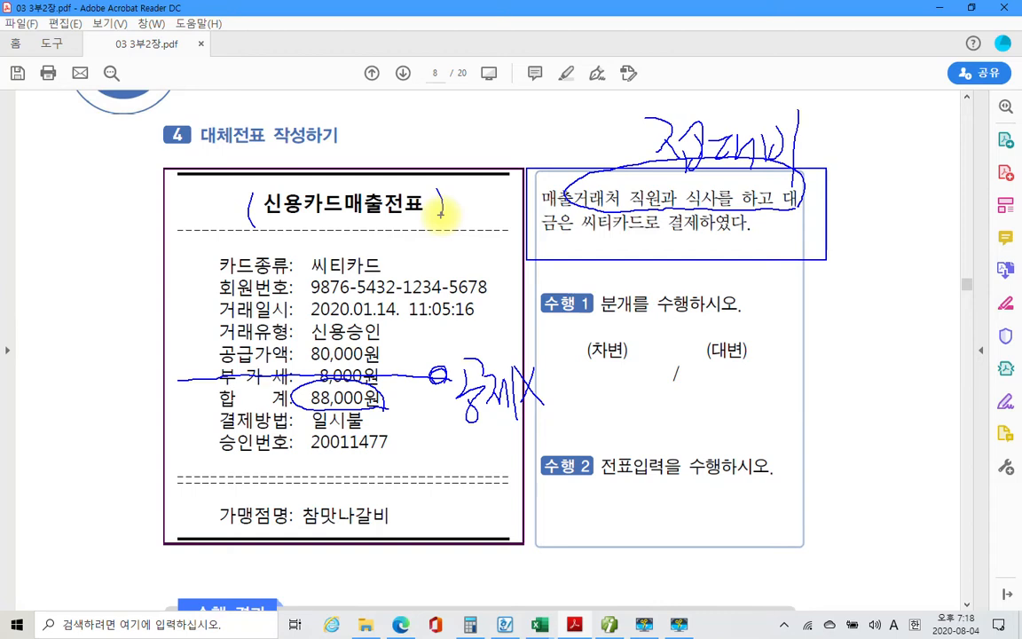
{"action": "mouse_move", "coordinate": [581, 213]}
{"action": "left_mouse_down"}
{"action": "mouse_move", "coordinate": [662, 244]}
{"action": "mouse_move", "coordinate": [674, 211]}
{"action": "mouse_move", "coordinate": [585, 217]}
{"action": "left_mouse_up"}
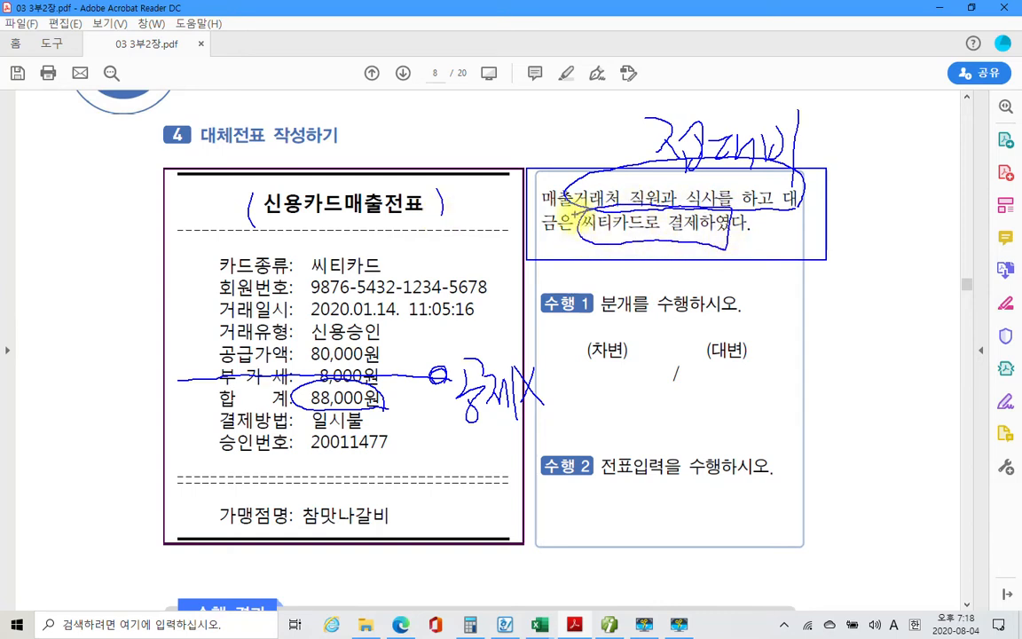
Handwrite 미지급금(씨티) below the card payment phrase of the transaction description.
{"action": "mouse_move", "coordinate": [654, 247]}
{"action": "left_mouse_down"}
{"action": "mouse_move", "coordinate": [694, 274]}
{"action": "mouse_move", "coordinate": [661, 266]}
{"action": "mouse_move", "coordinate": [753, 281]}
{"action": "left_mouse_up"}
{"action": "left_click_drag", "start_coordinate": [750, 232], "coordinate": [797, 286]}
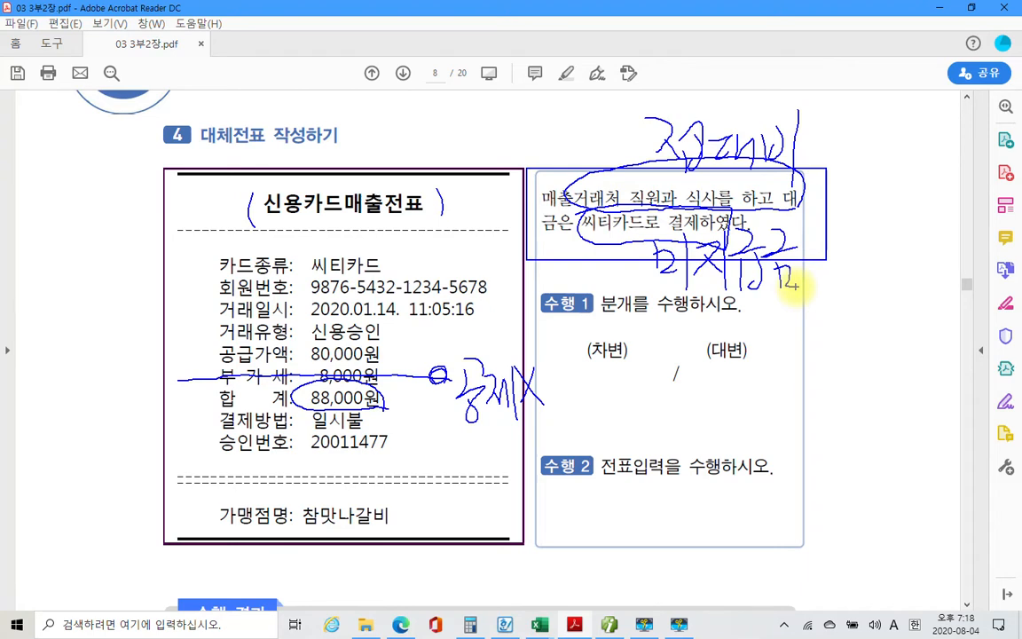
{"action": "left_click_drag", "start_coordinate": [785, 244], "coordinate": [798, 266]}
{"action": "mouse_move", "coordinate": [824, 226]}
{"action": "left_mouse_down"}
{"action": "mouse_move", "coordinate": [809, 263]}
{"action": "mouse_move", "coordinate": [839, 257]}
{"action": "left_mouse_up"}
{"action": "left_click_drag", "start_coordinate": [852, 215], "coordinate": [856, 276]}
{"action": "mouse_move", "coordinate": [870, 233]}
{"action": "left_mouse_down"}
{"action": "mouse_move", "coordinate": [871, 262]}
{"action": "mouse_move", "coordinate": [882, 263]}
{"action": "left_mouse_up"}
{"action": "left_click_drag", "start_coordinate": [887, 216], "coordinate": [895, 293]}
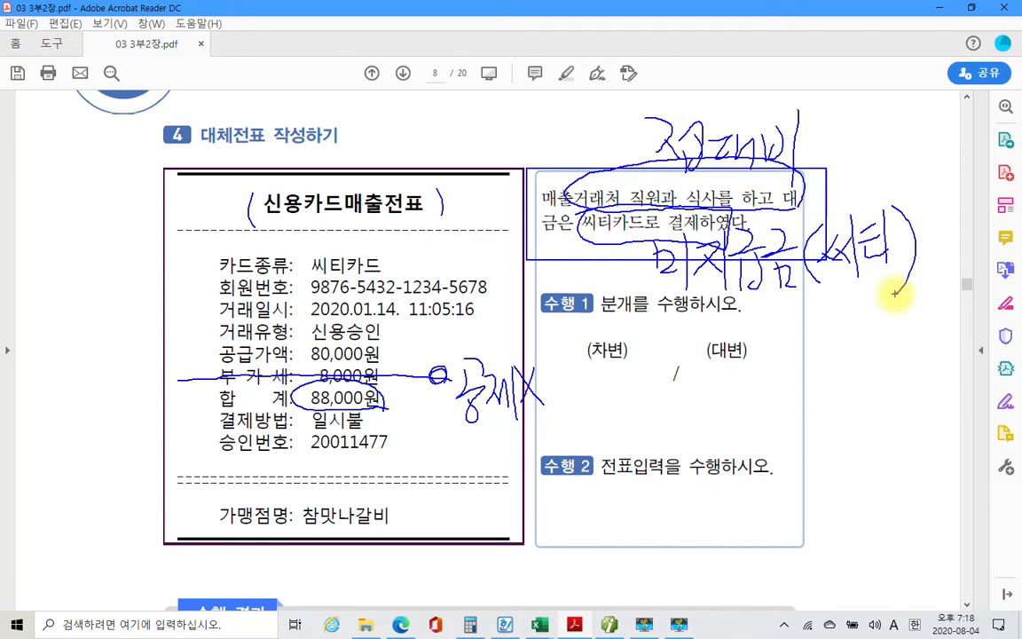
Circle the merchant 참맛나갈비, underline 미지급금(씨티), and draw arrows from 접대비 to 차변 and from 미지급금 to 대변.
{"action": "mouse_move", "coordinate": [381, 535]}
{"action": "left_mouse_down"}
{"action": "mouse_move", "coordinate": [406, 507]}
{"action": "mouse_move", "coordinate": [294, 490]}
{"action": "mouse_move", "coordinate": [383, 521]}
{"action": "left_mouse_up"}
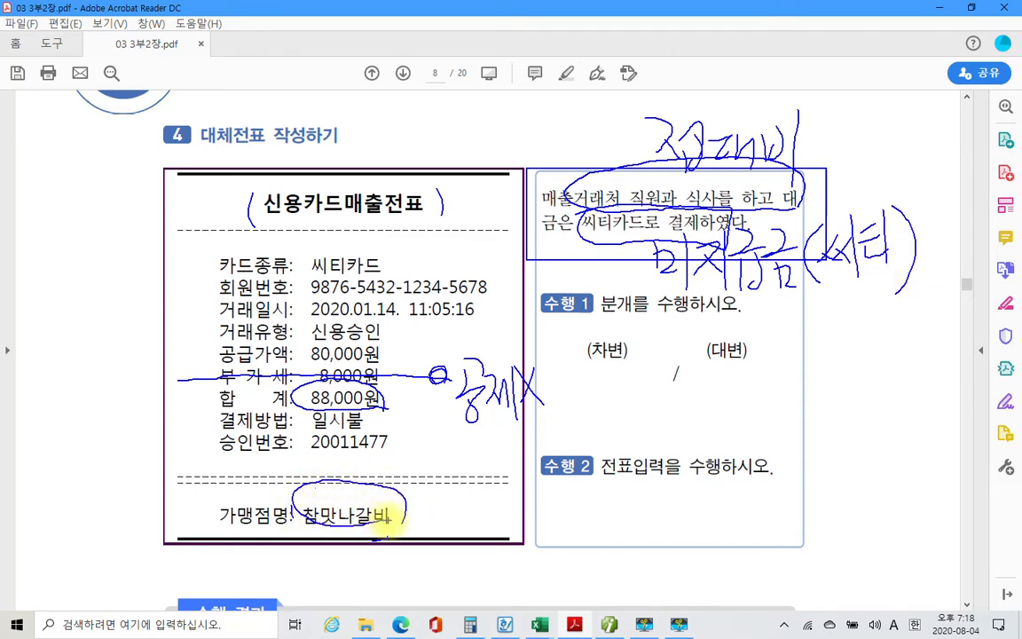
{"action": "left_click_drag", "start_coordinate": [809, 232], "coordinate": [832, 286]}
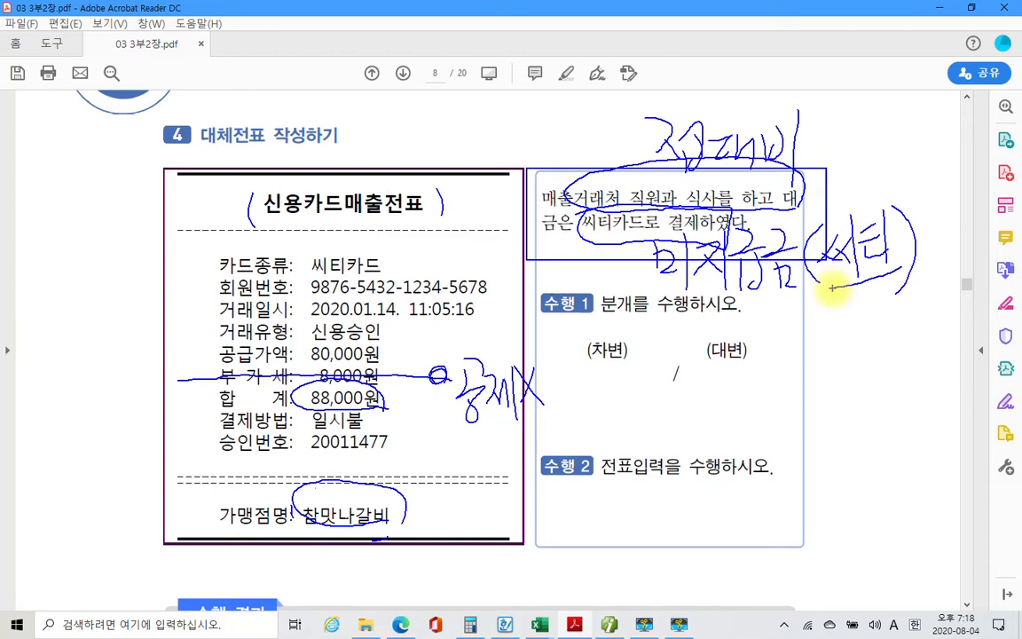
{"action": "mouse_move", "coordinate": [647, 116]}
{"action": "left_mouse_down"}
{"action": "mouse_move", "coordinate": [581, 135]}
{"action": "mouse_move", "coordinate": [448, 333]}
{"action": "mouse_move", "coordinate": [550, 361]}
{"action": "mouse_move", "coordinate": [554, 379]}
{"action": "left_mouse_up"}
{"action": "mouse_move", "coordinate": [878, 286]}
{"action": "left_mouse_down"}
{"action": "mouse_move", "coordinate": [924, 354]}
{"action": "mouse_move", "coordinate": [753, 387]}
{"action": "mouse_move", "coordinate": [767, 384]}
{"action": "left_mouse_up"}
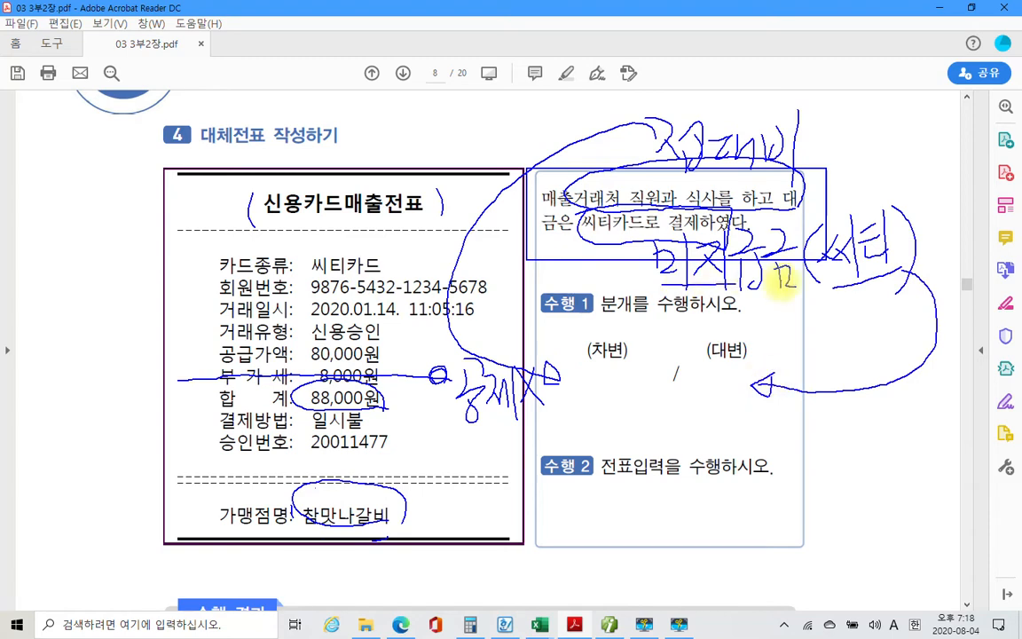
{"action": "left_click_drag", "start_coordinate": [660, 282], "coordinate": [929, 279]}
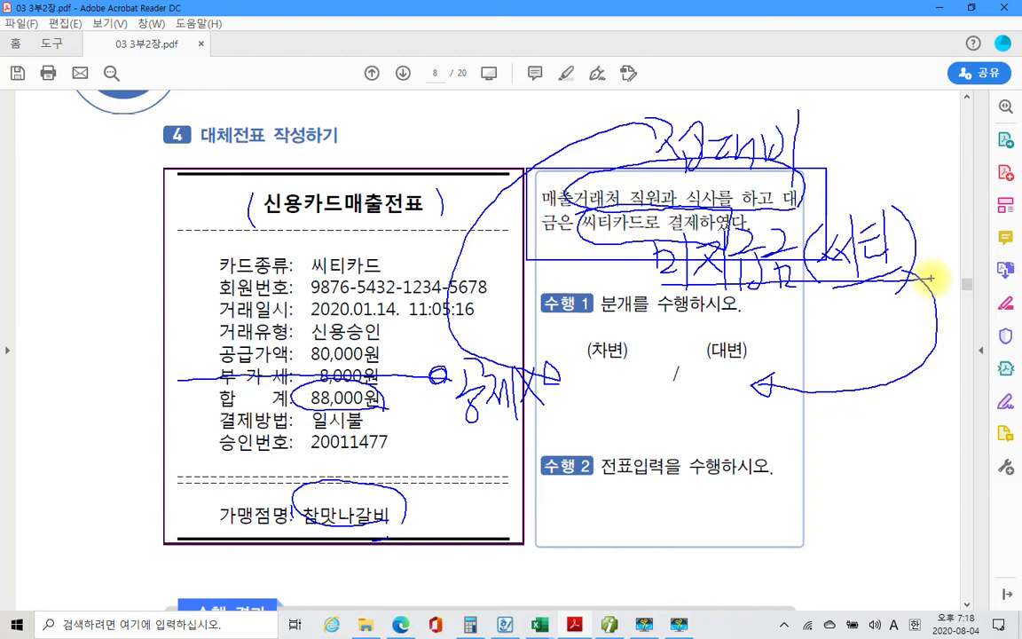
Handwrite 88 on both the 차변 and 대변 sides, mark the 수행 2 instruction, and clear all pen marks.
{"action": "mouse_move", "coordinate": [586, 387]}
{"action": "left_mouse_down"}
{"action": "mouse_move", "coordinate": [620, 392]}
{"action": "mouse_move", "coordinate": [626, 380]}
{"action": "left_mouse_up"}
{"action": "mouse_move", "coordinate": [794, 406]}
{"action": "left_mouse_down"}
{"action": "mouse_move", "coordinate": [764, 404]}
{"action": "mouse_move", "coordinate": [837, 417]}
{"action": "mouse_move", "coordinate": [840, 381]}
{"action": "left_mouse_up"}
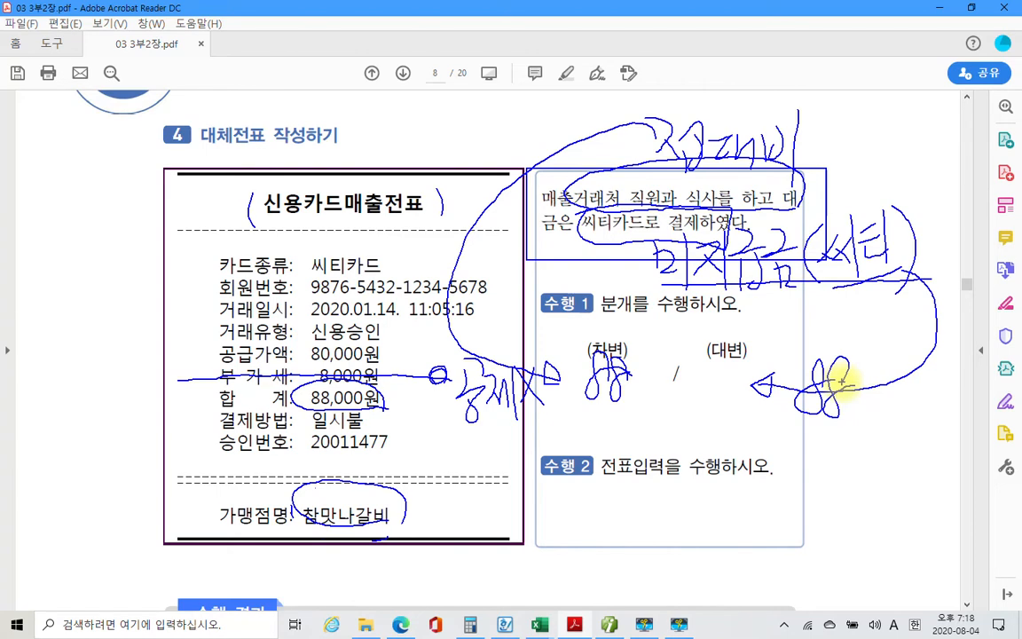
{"action": "mouse_move", "coordinate": [566, 456]}
{"action": "left_mouse_down"}
{"action": "mouse_move", "coordinate": [752, 491]}
{"action": "mouse_move", "coordinate": [834, 491]}
{"action": "left_mouse_up"}
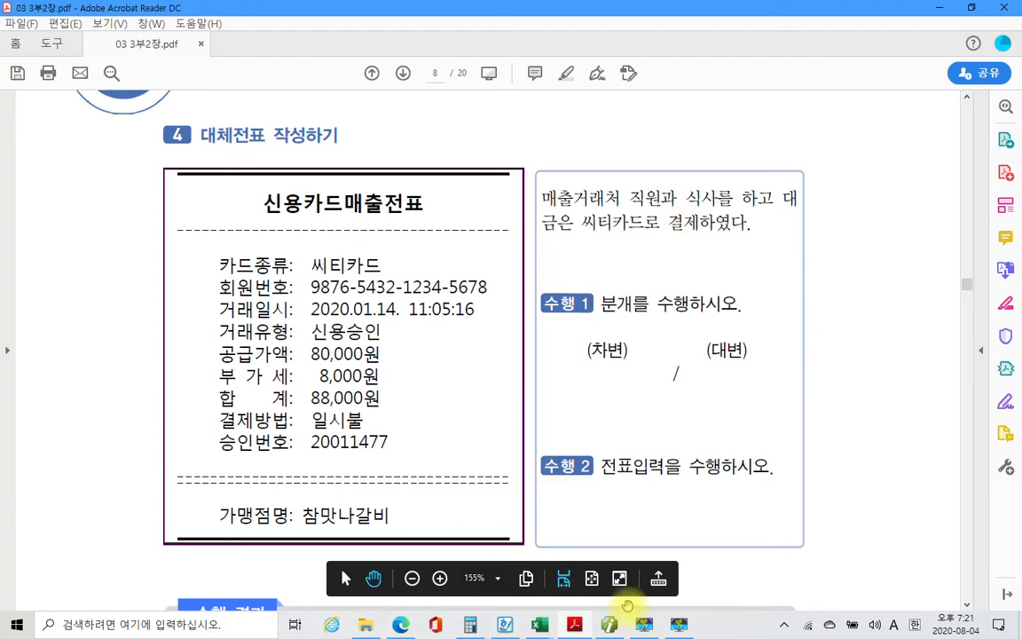
Highlight the transaction date 2020.01.14. on the card slip in the PDF.
{"action": "mouse_move", "coordinate": [612, 626]}
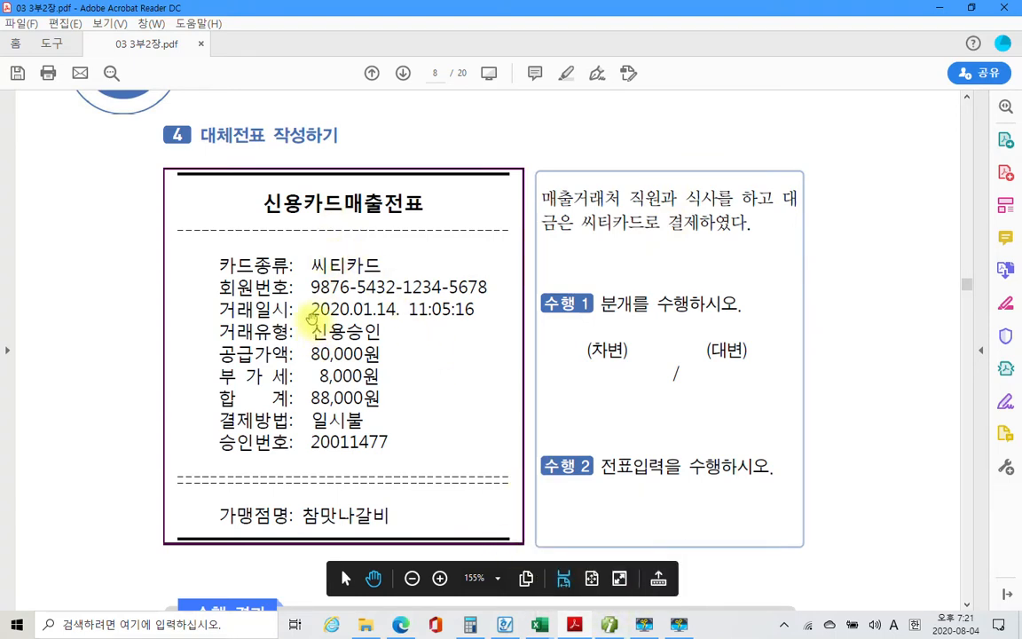
{"action": "left_click_drag", "start_coordinate": [311, 309], "coordinate": [394, 312]}
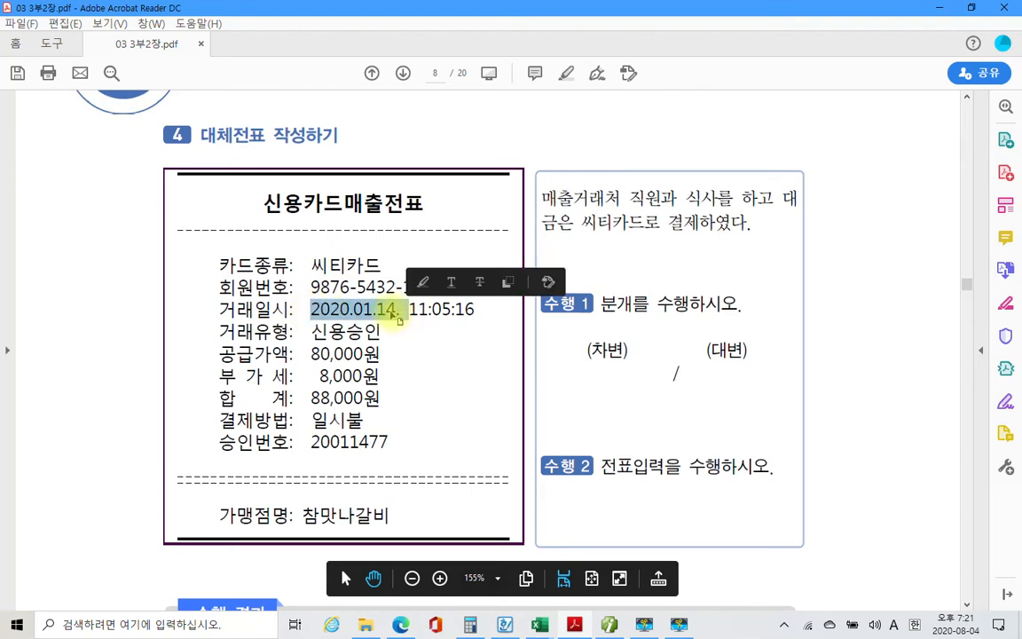
{"action": "right_click", "coordinate": [395, 315]}
{"action": "left_click", "coordinate": [448, 354]}
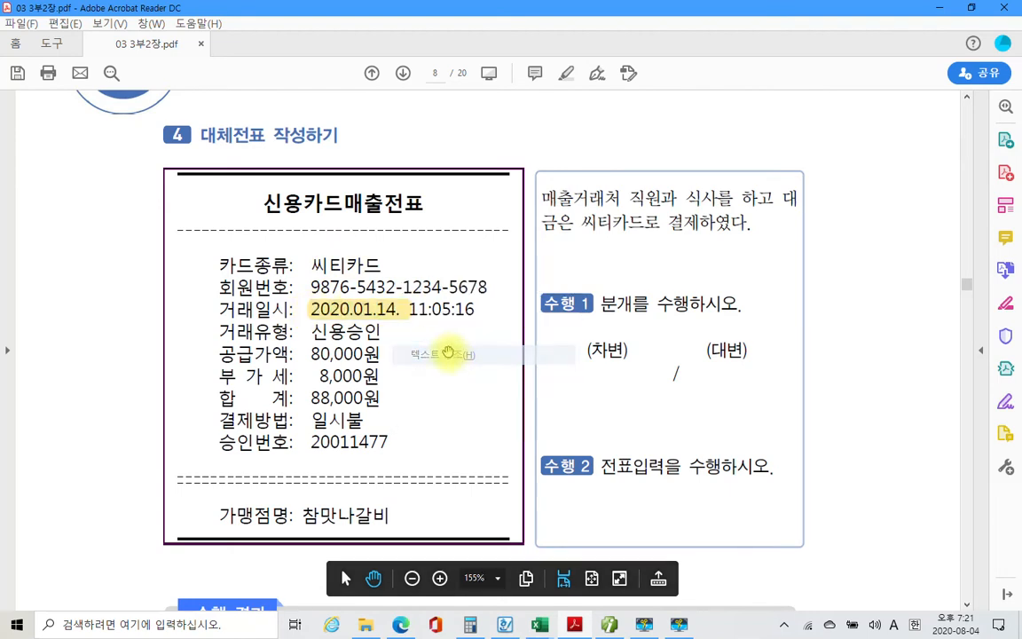
Switch back to SmartA and start a day 14 voucher line with 구분 3 차변.
{"action": "left_click", "coordinate": [600, 619]}
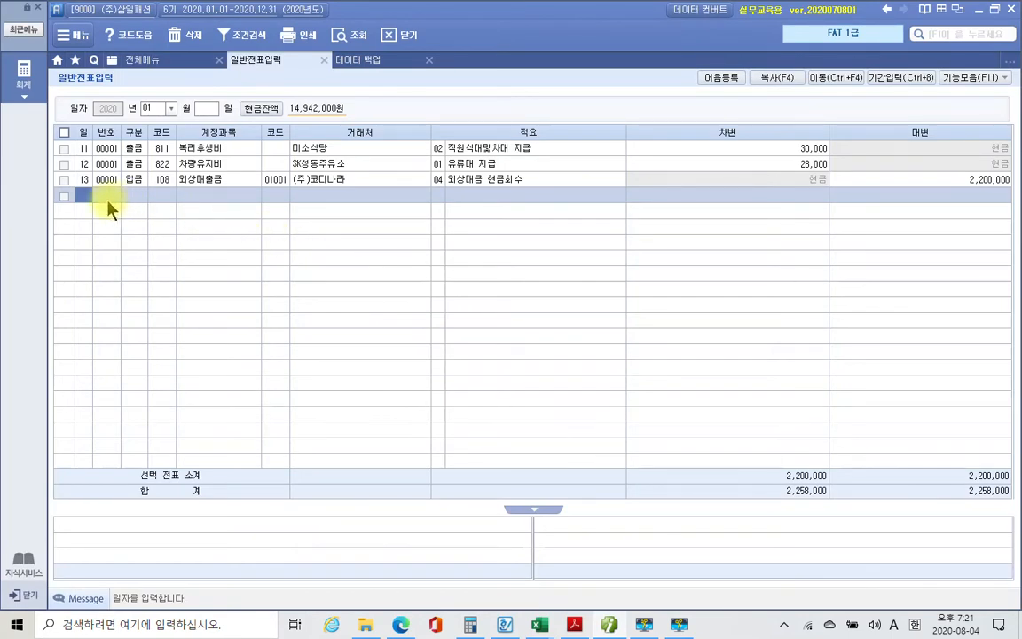
{"action": "type", "text": "14"}
{"action": "key", "text": "Return"}
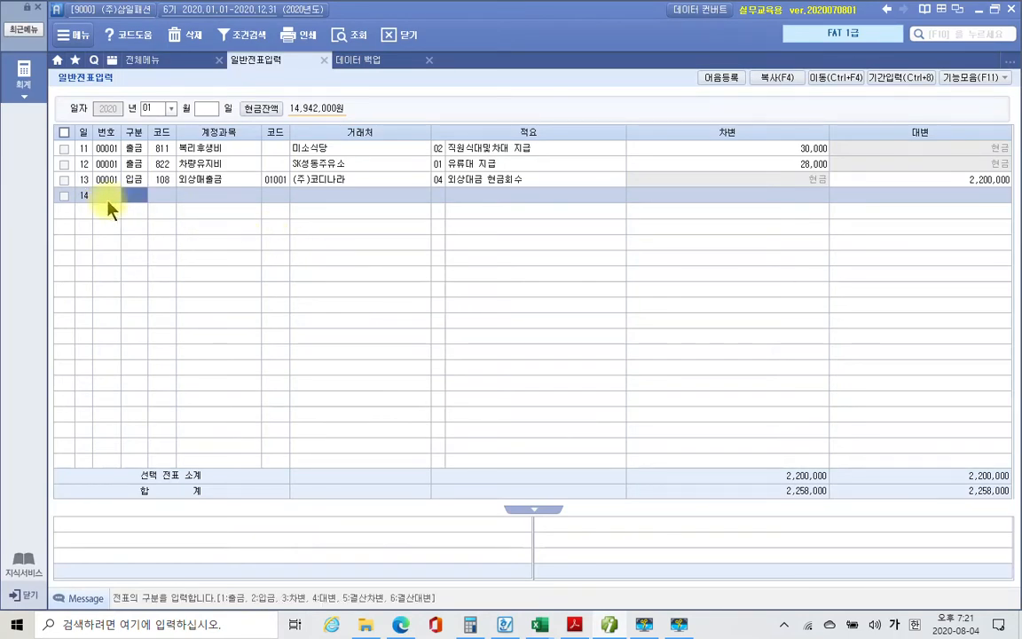
{"action": "type", "text": "3"}
{"action": "key", "text": "Return"}
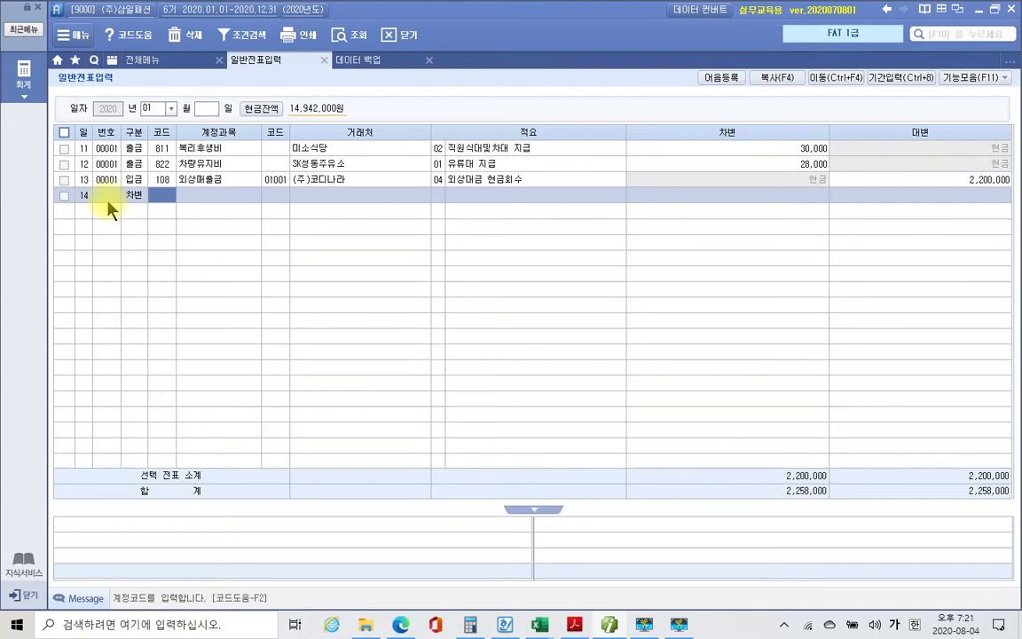
Search the account codes for 접대 and set the day 14 debit line's account to 813 접대비.
{"action": "type", "text": "접대"}
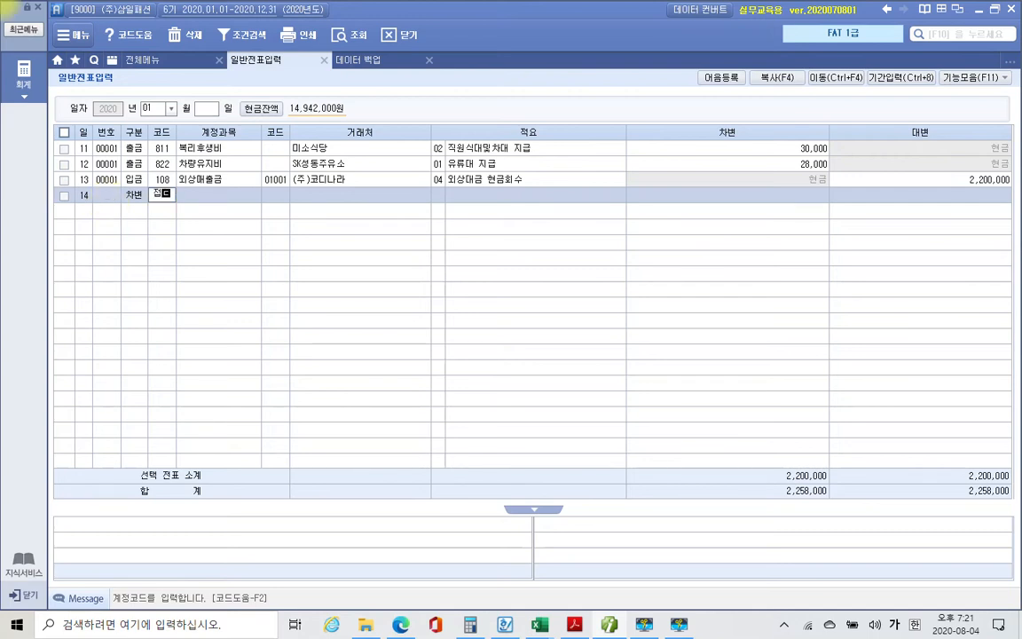
{"action": "key", "text": "Return"}
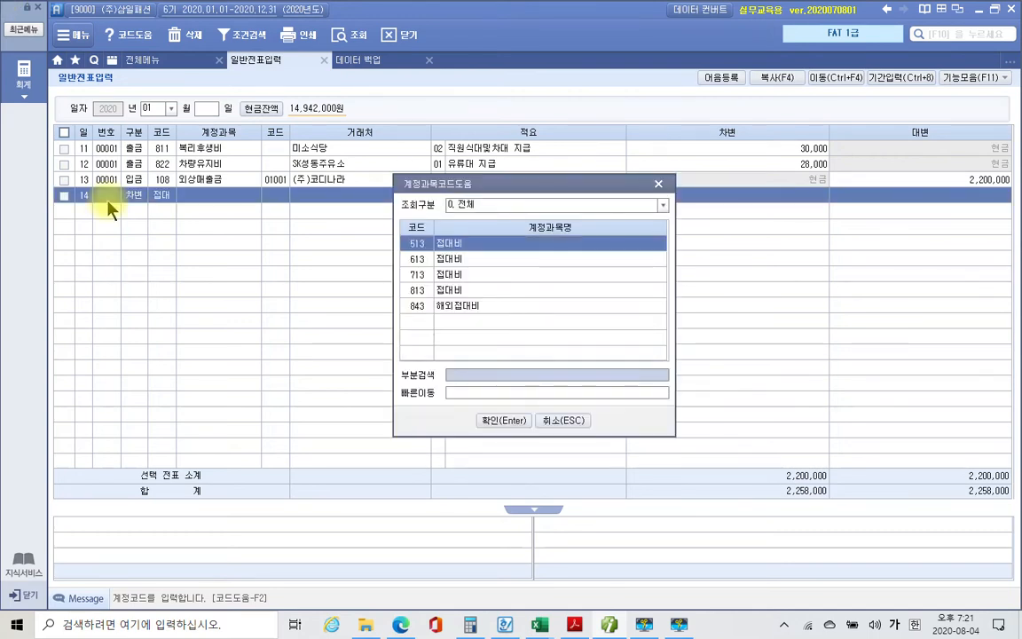
{"action": "key", "text": "Down"}
{"action": "key", "text": "Down"}
{"action": "key", "text": "Down"}
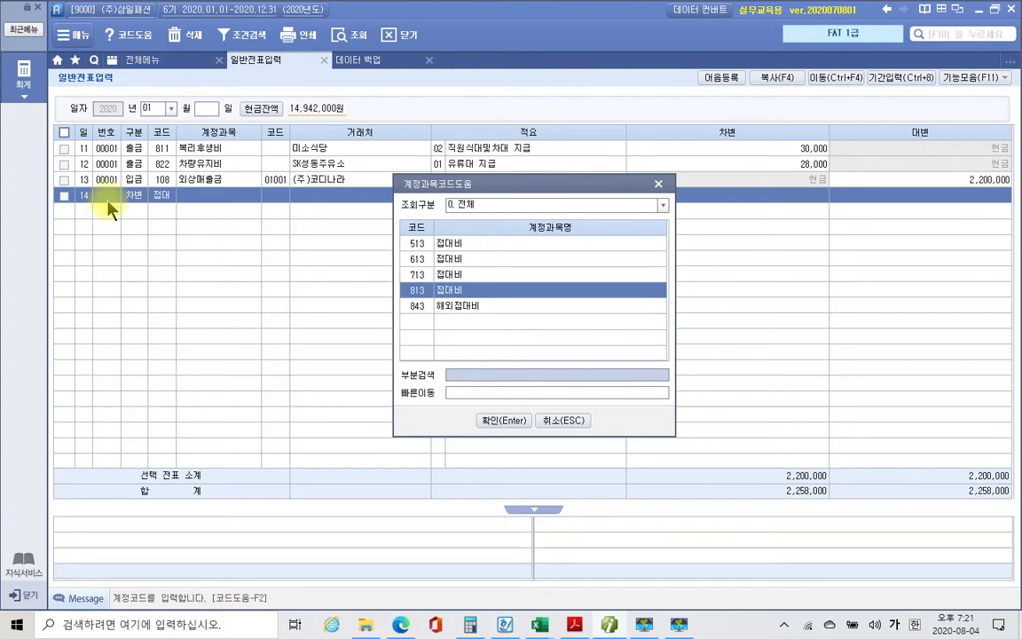
{"action": "key", "text": "Return"}
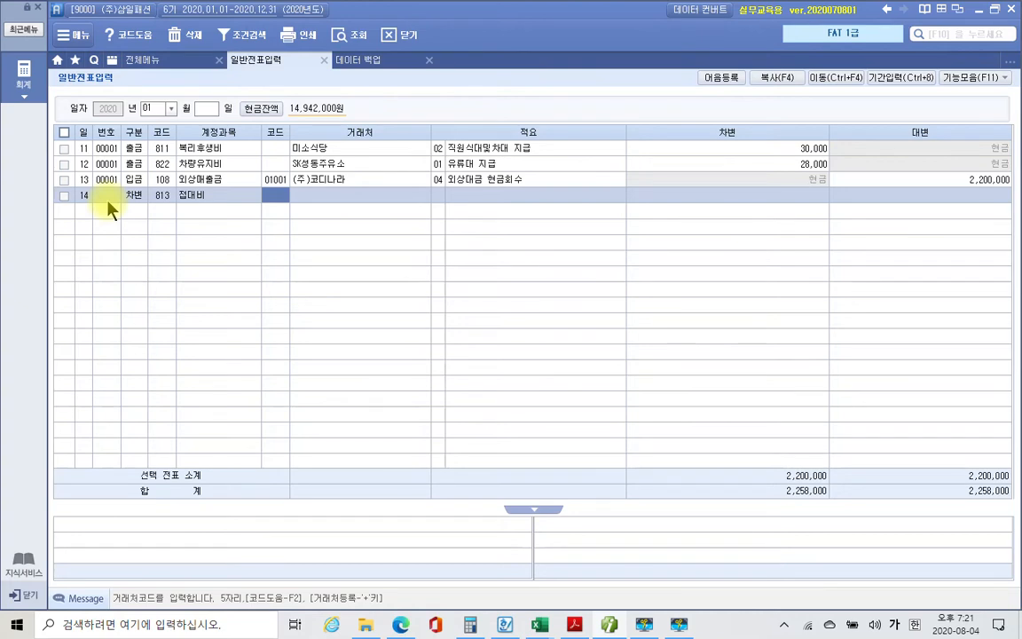
Leave the 거래처 code blank and enter 참맛나갈비 as the 거래처 name on the 접대비 line.
{"action": "key", "text": "Return"}
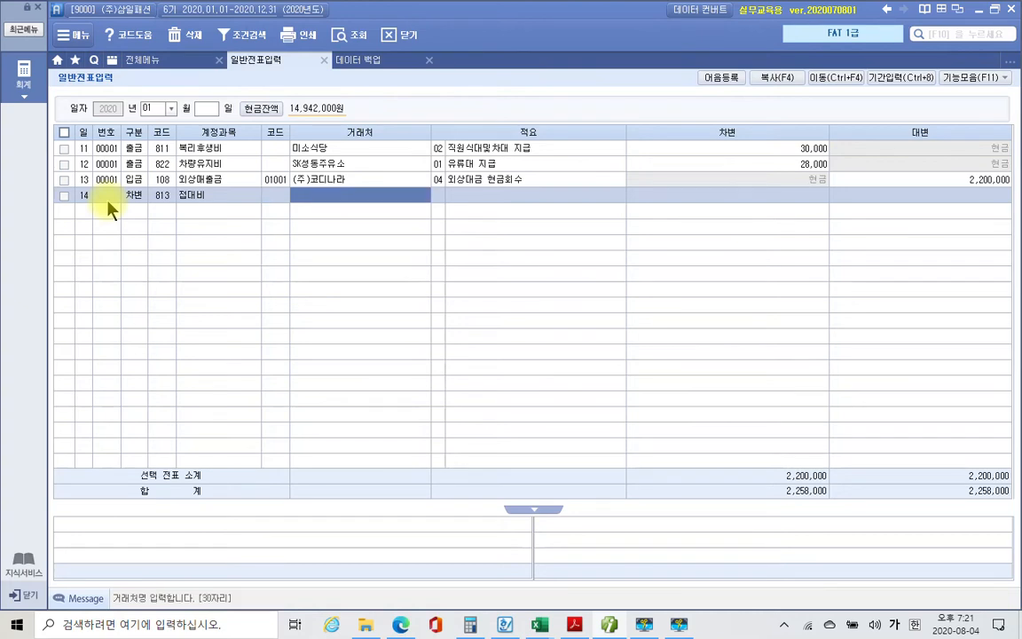
{"action": "type", "text": "차ㅁ맛"}
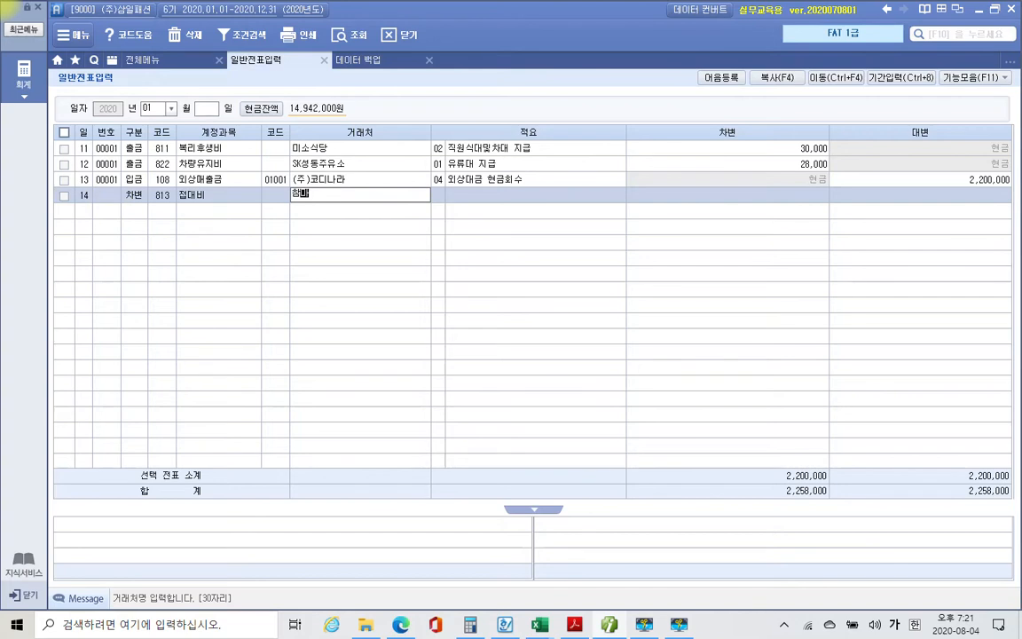
{"action": "type", "text": "ㅣ"}
{"action": "type", "text": "갈비"}
{"action": "key", "text": "Return"}
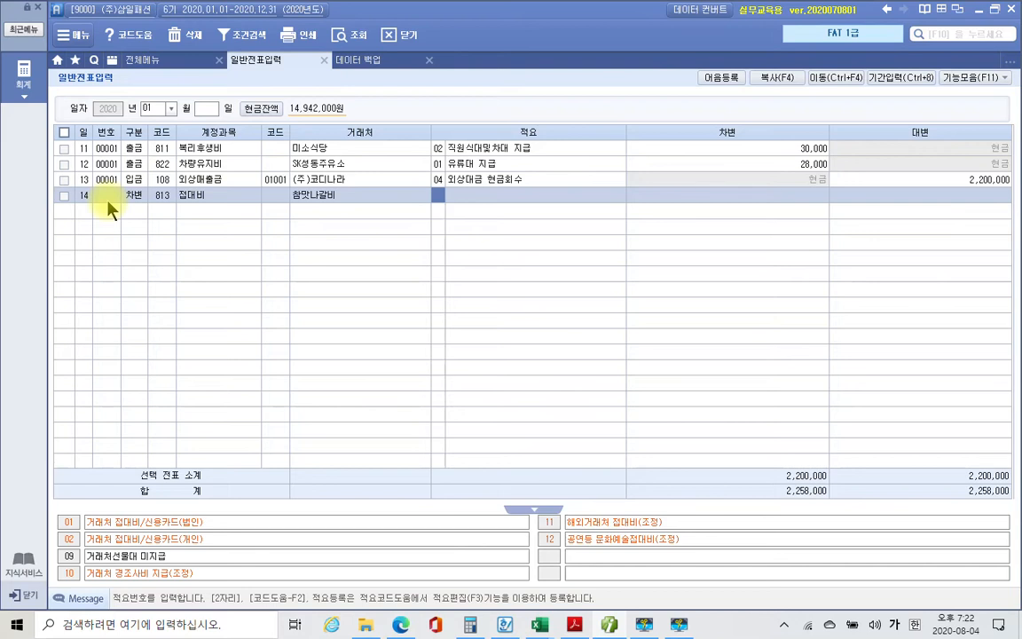
Set the 접대비 line's 적요 to 01 거래처 접대비/신용카드(법인) and its 차변 amount to 88,000.
{"action": "type", "text": "1"}
{"action": "key", "text": "Return"}
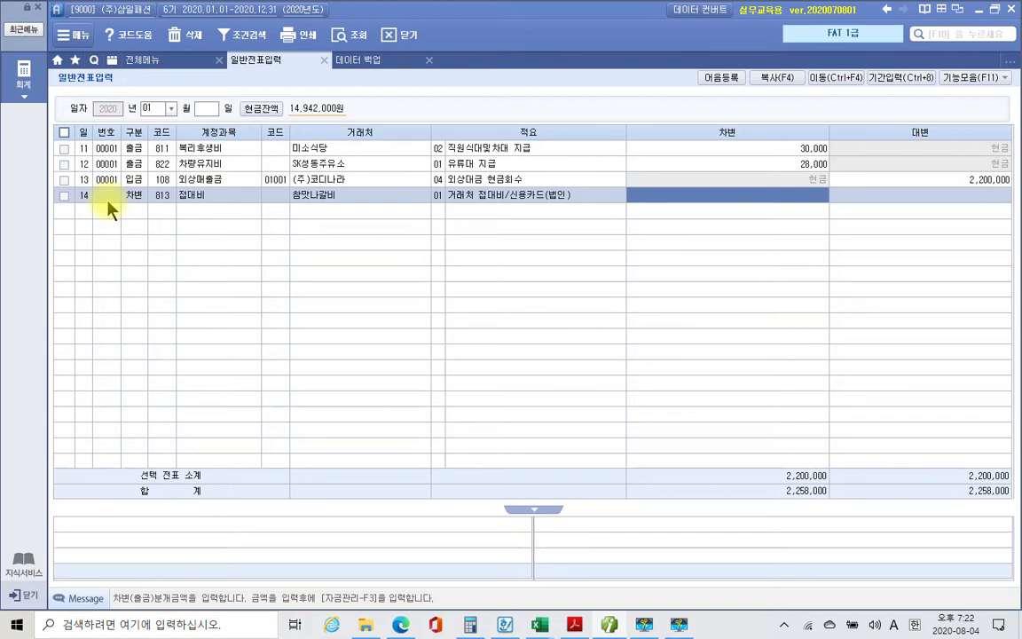
{"action": "type", "text": "880000"}
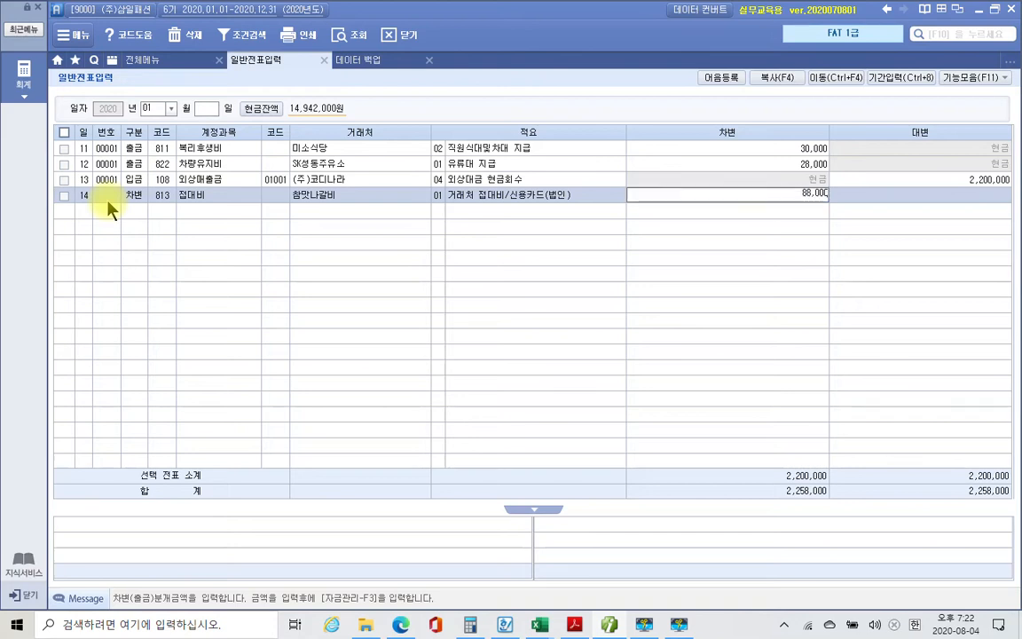
{"action": "key", "text": "Return"}
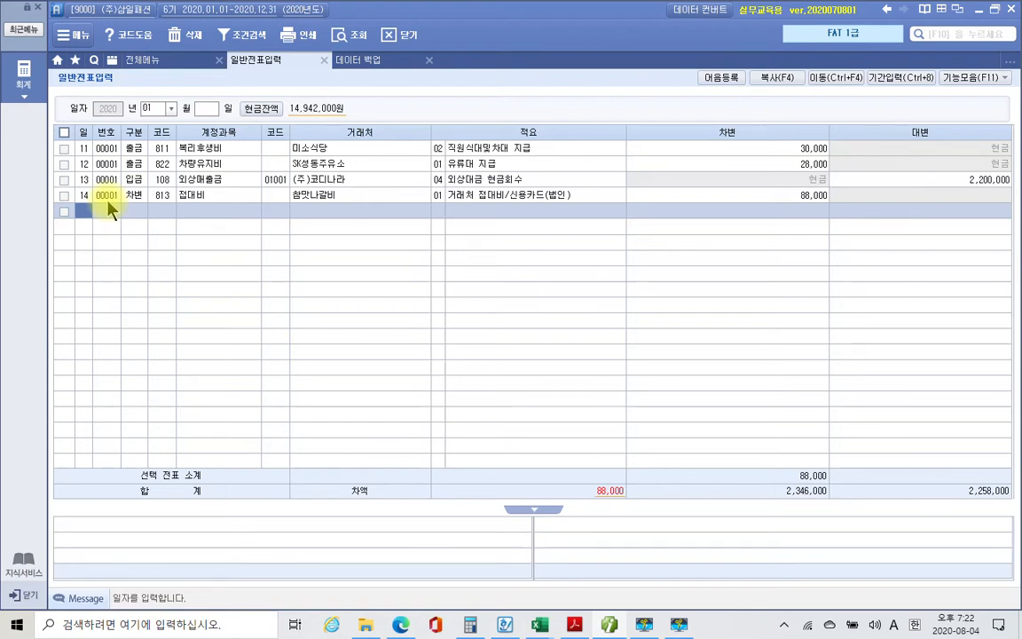
Mark the 4:대변 hint with a pen line to the 구분 cell and start a second day 14 line with 구분 4 대변.
{"action": "type", "text": "14"}
{"action": "key", "text": "Return"}
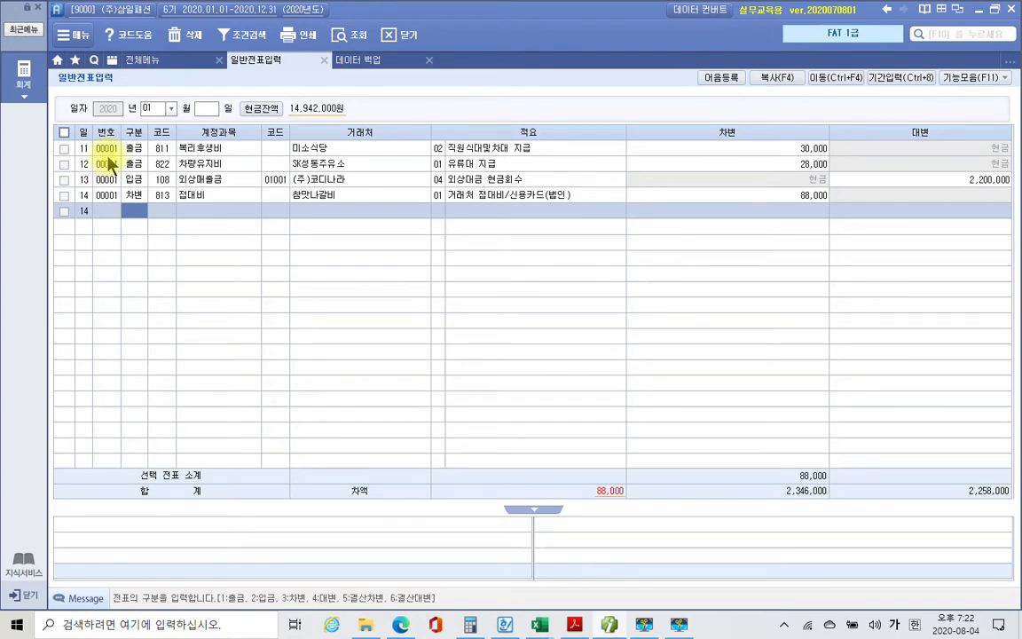
{"action": "mouse_move", "coordinate": [306, 587]}
{"action": "left_mouse_down"}
{"action": "mouse_move", "coordinate": [315, 576]}
{"action": "mouse_move", "coordinate": [133, 224]}
{"action": "left_mouse_up"}
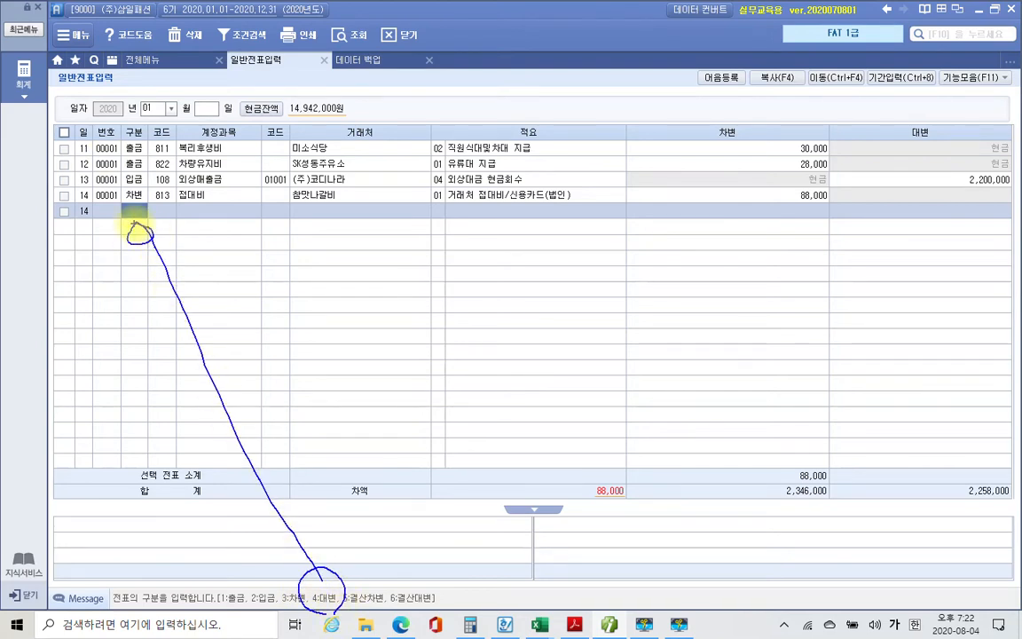
{"action": "key", "text": "Escape"}
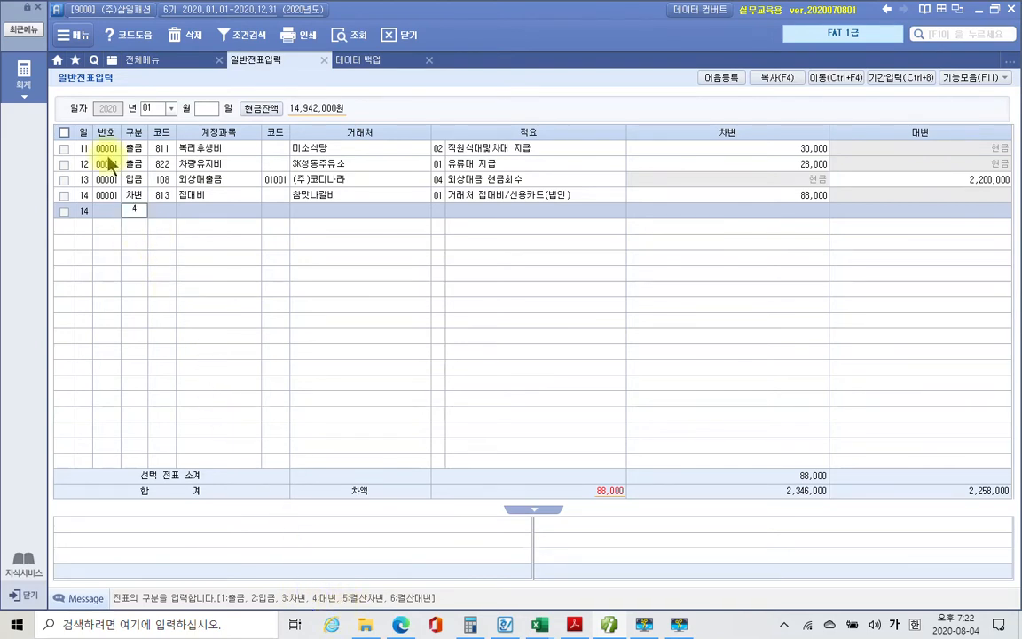
{"action": "key", "text": "4"}
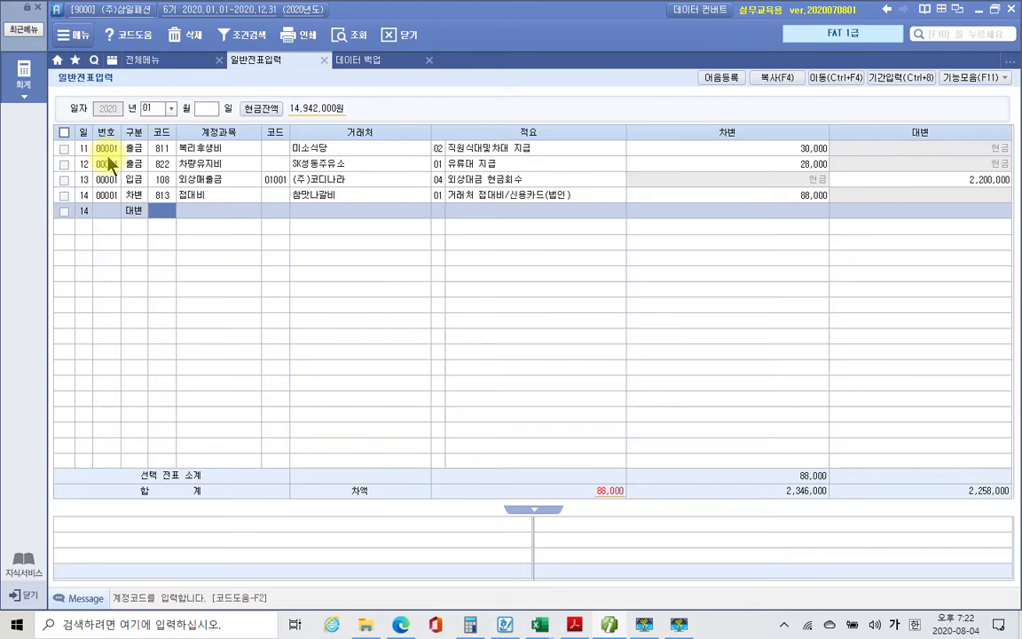
Set the credit line's account to 253 미지급금 and its 거래처 to 99601 씨티카드.
{"action": "type", "text": "미지"}
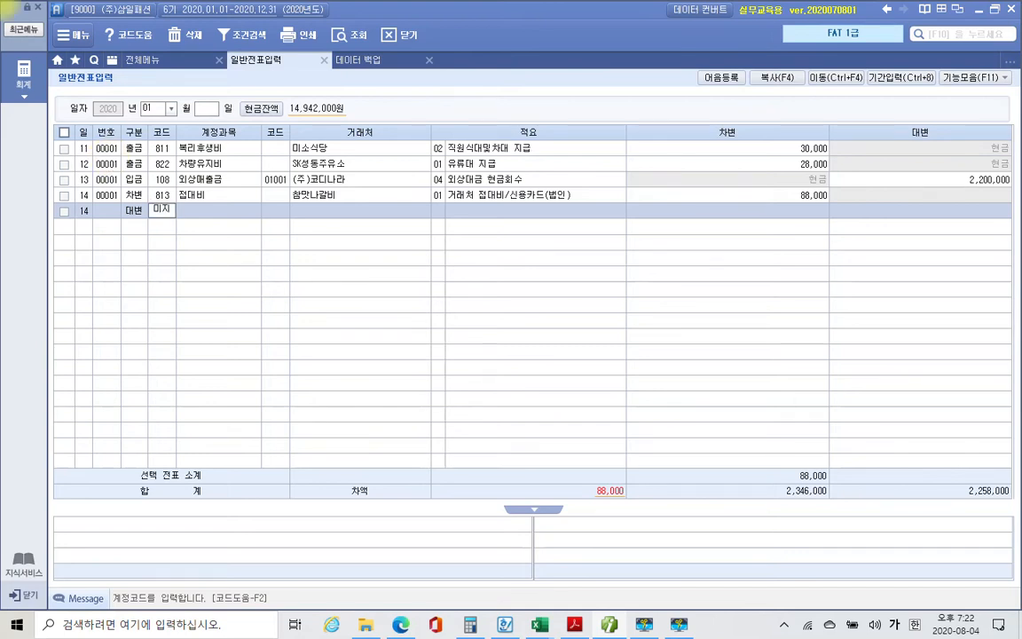
{"action": "key", "text": "Return"}
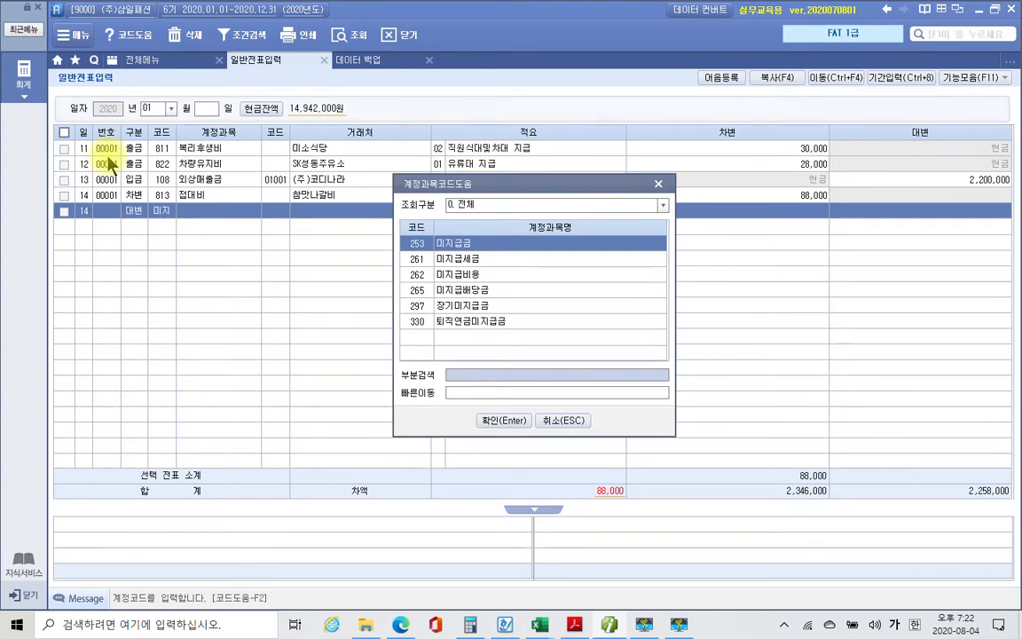
{"action": "key", "text": "Return"}
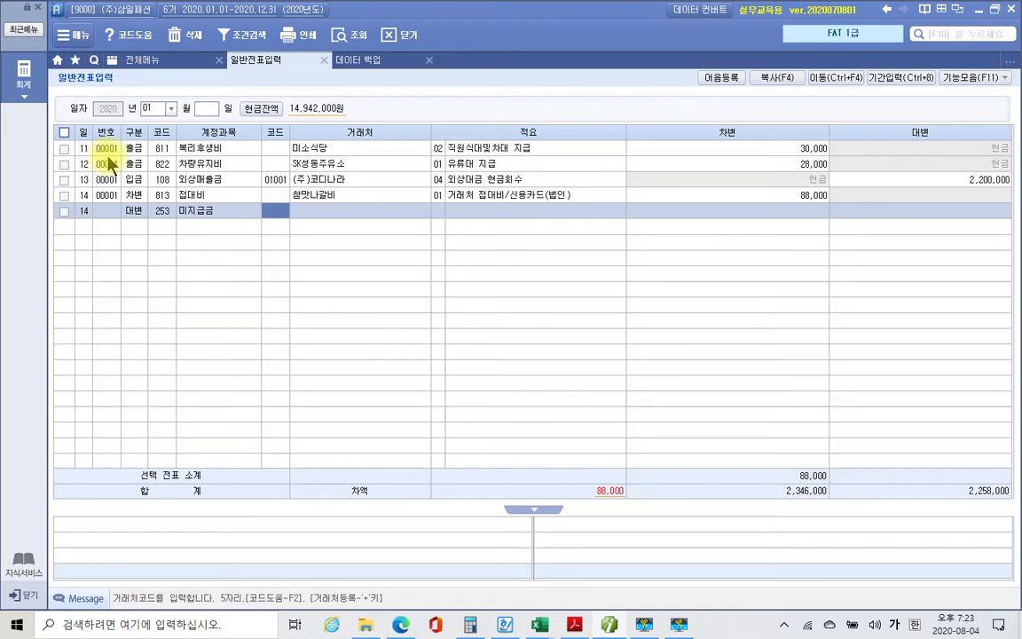
{"action": "type", "text": "씨티"}
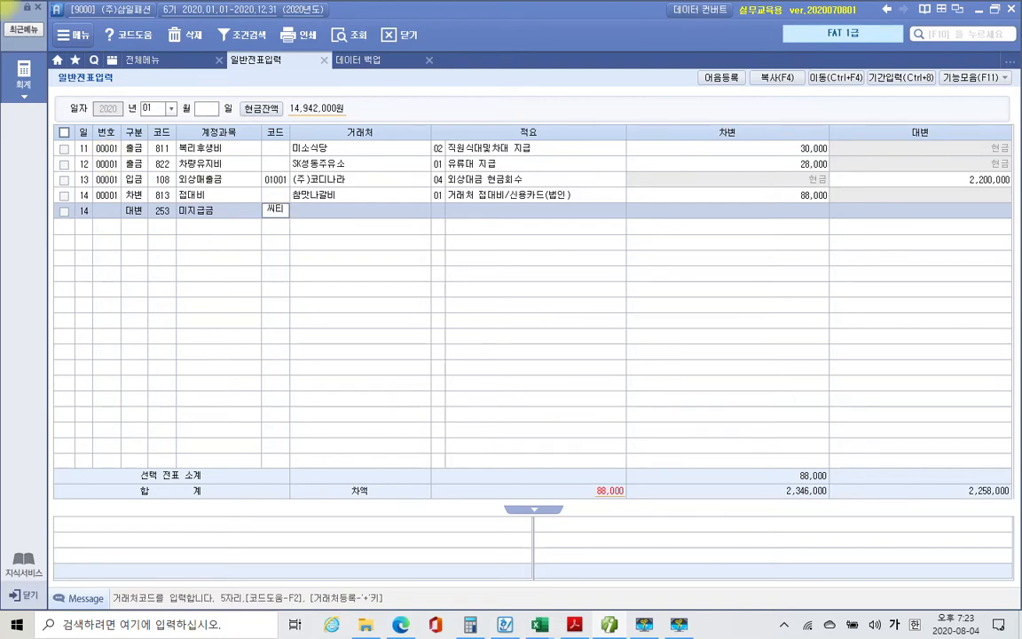
{"action": "key", "text": "Return"}
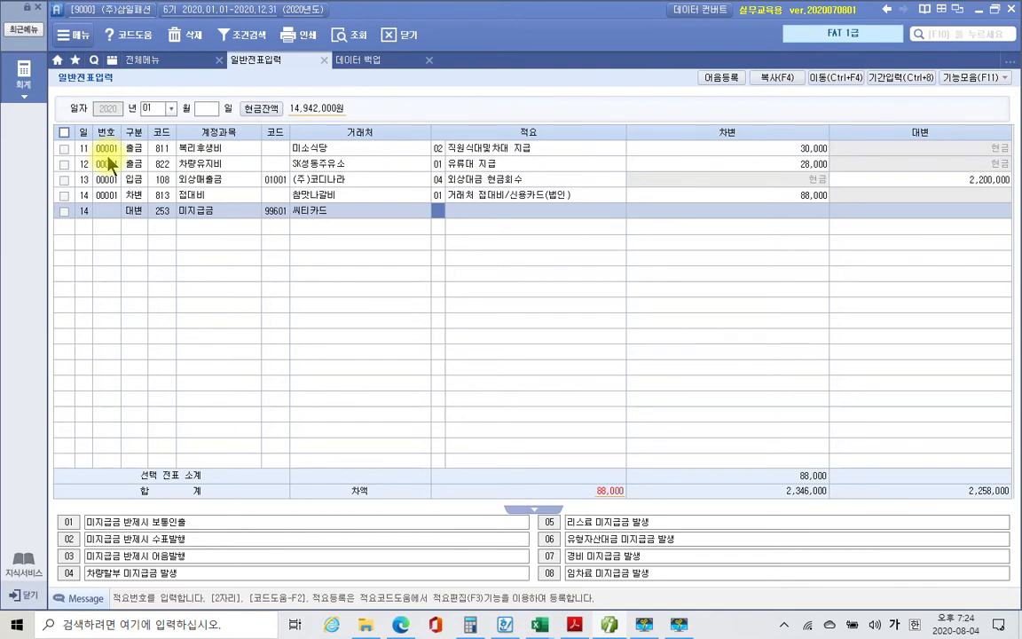
Look up the 씨티카드 entry among the card partners in 거래처등록, and close that window.
{"action": "left_click", "coordinate": [282, 217]}
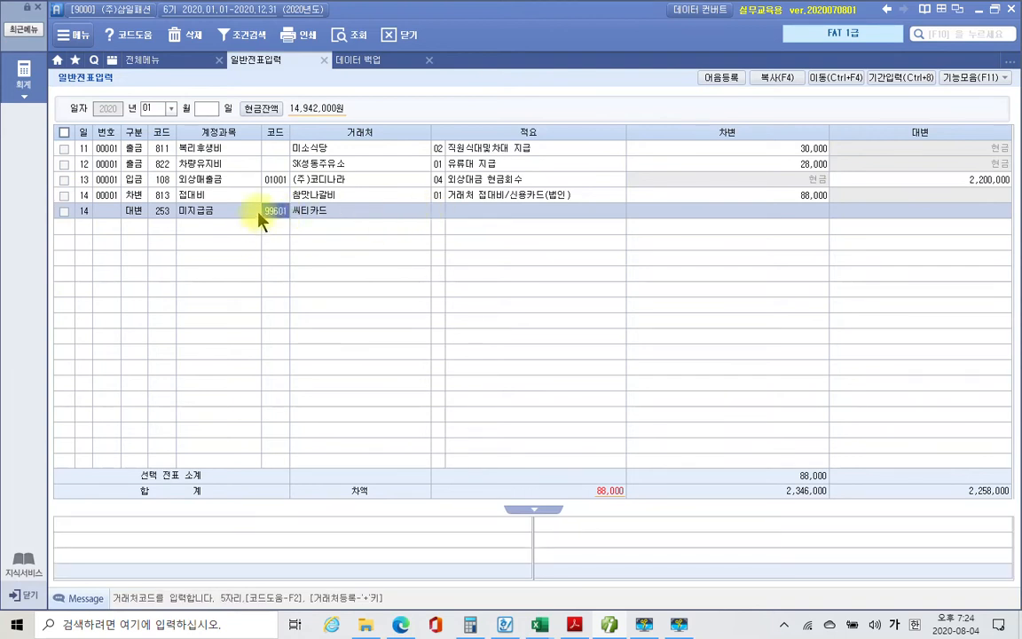
{"action": "left_click", "coordinate": [142, 60]}
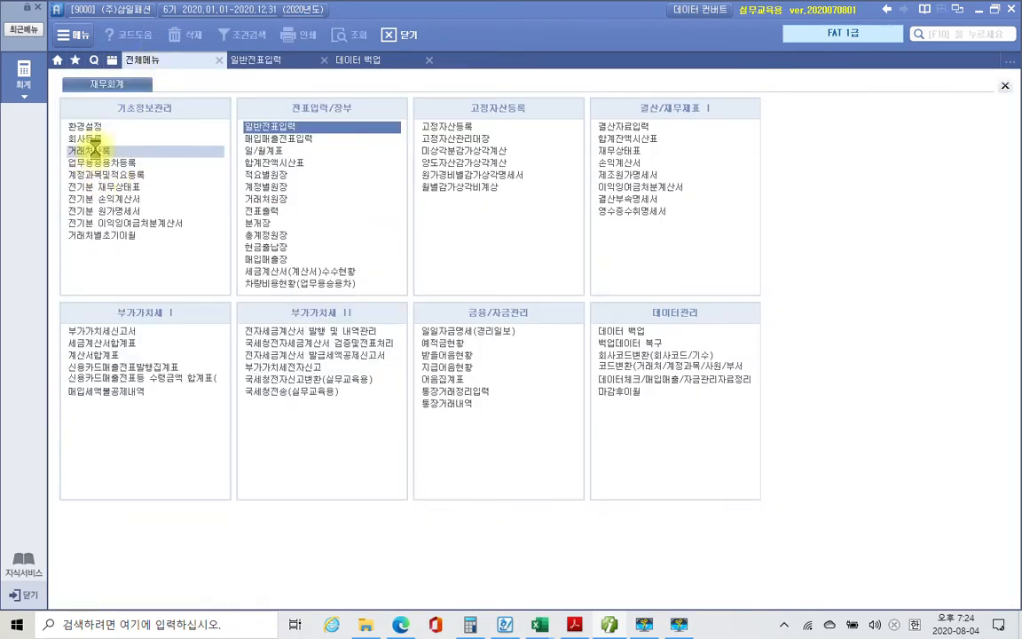
{"action": "left_click", "coordinate": [95, 151]}
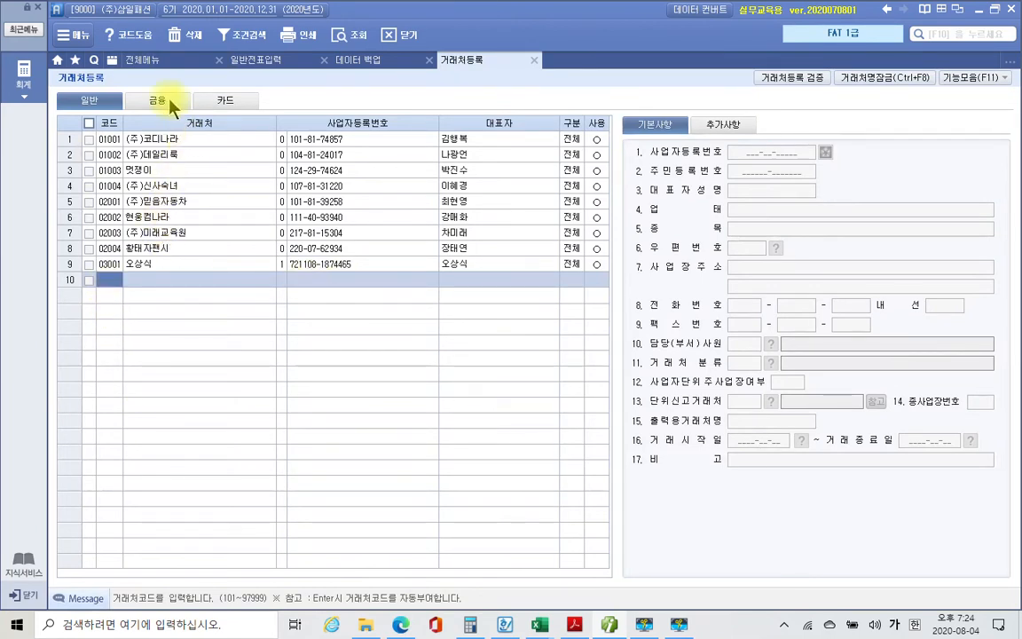
{"action": "left_click", "coordinate": [227, 102]}
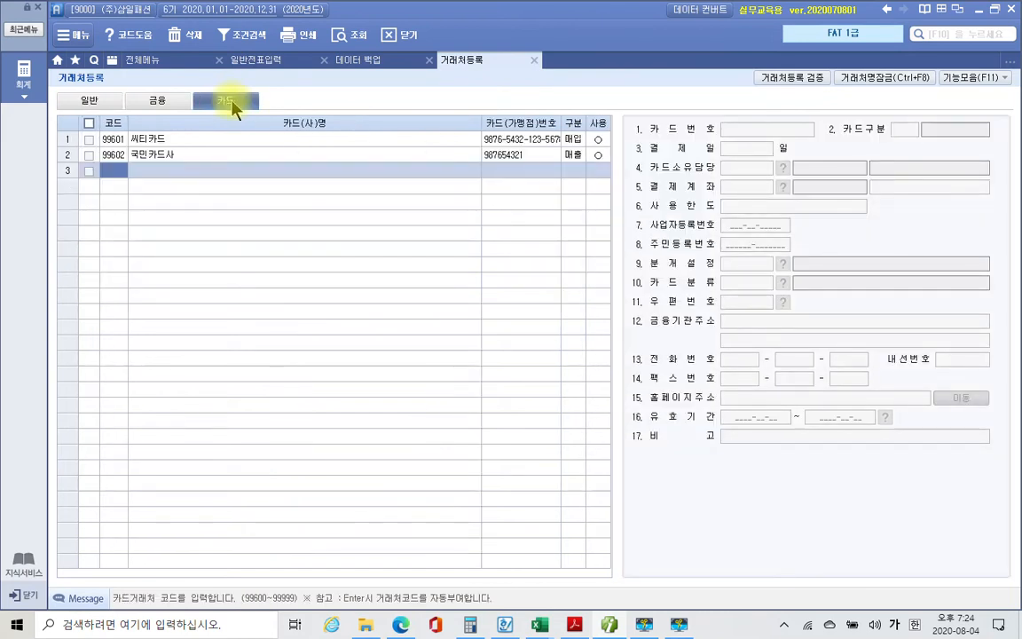
{"action": "left_click", "coordinate": [149, 139]}
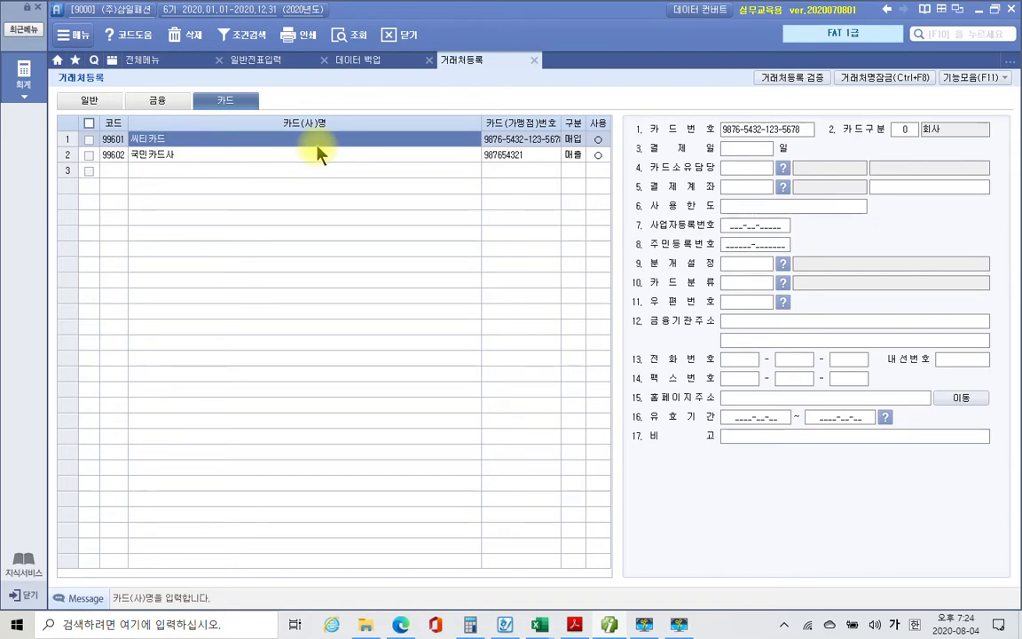
{"action": "left_click", "coordinate": [533, 59]}
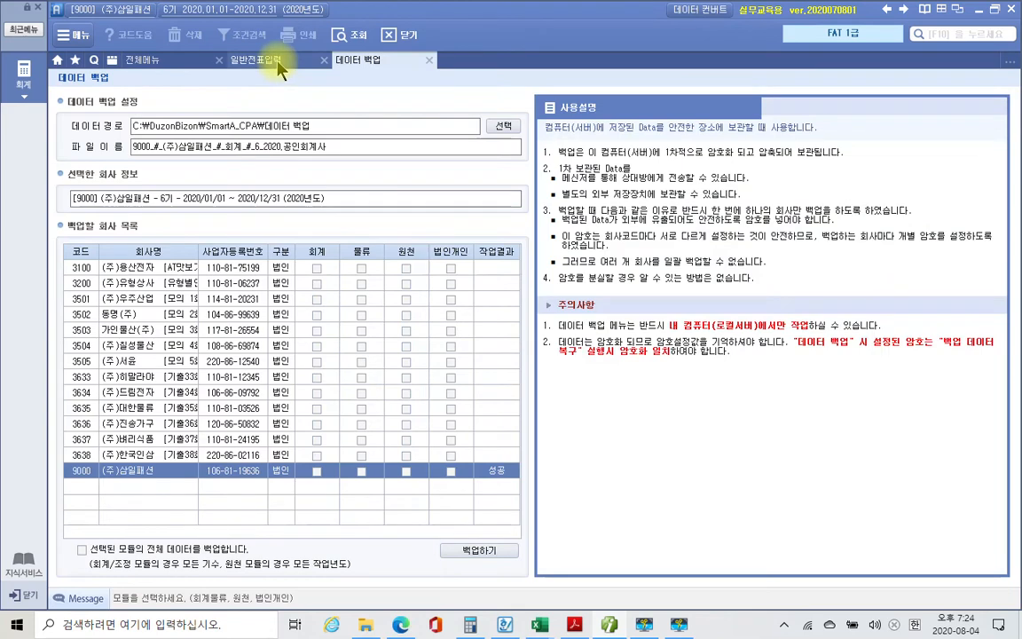
Close the 데이터 백업 window and return to 일반전표입력.
{"action": "left_click", "coordinate": [285, 61]}
{"action": "left_click", "coordinate": [347, 54]}
{"action": "left_click", "coordinate": [429, 59]}
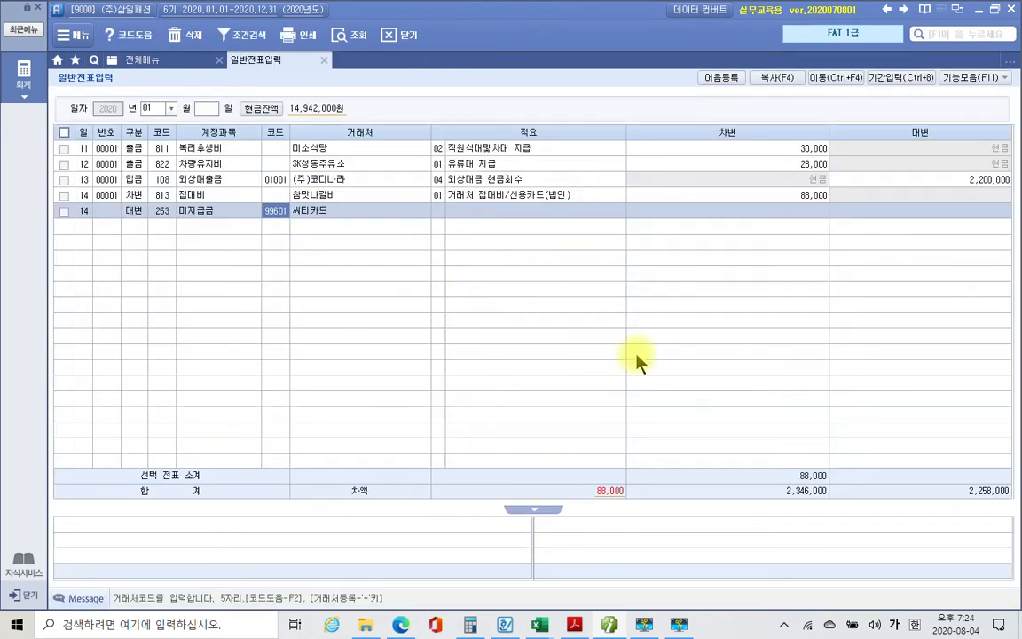
Reuse the 적요 거래처 접대비/신용카드(법인) on the 미지급금 line and set its 대변 amount to 88,000.
{"action": "key", "text": "Return"}
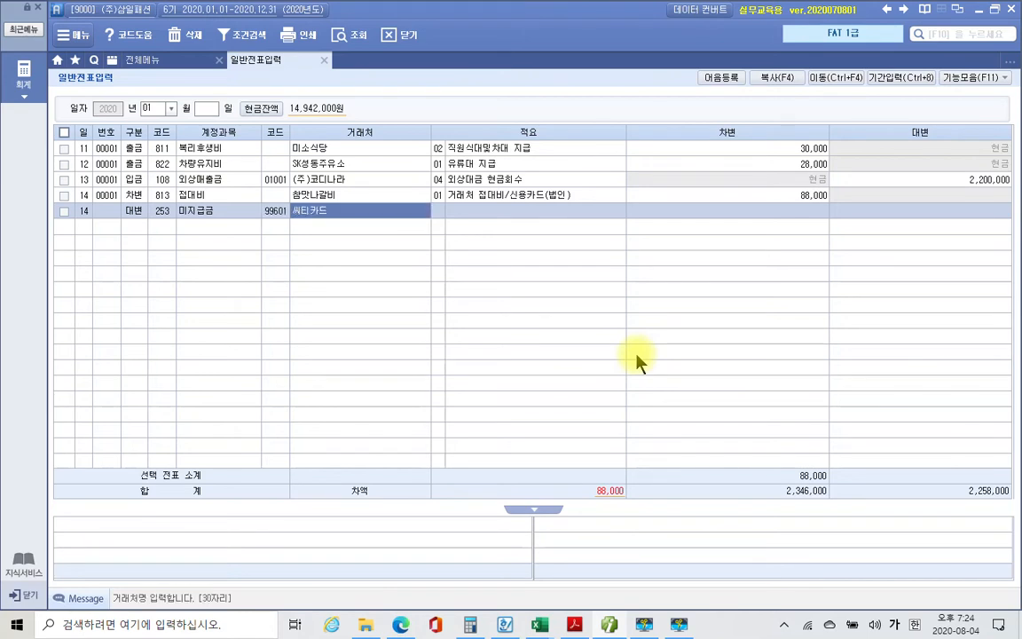
{"action": "key", "text": "Return"}
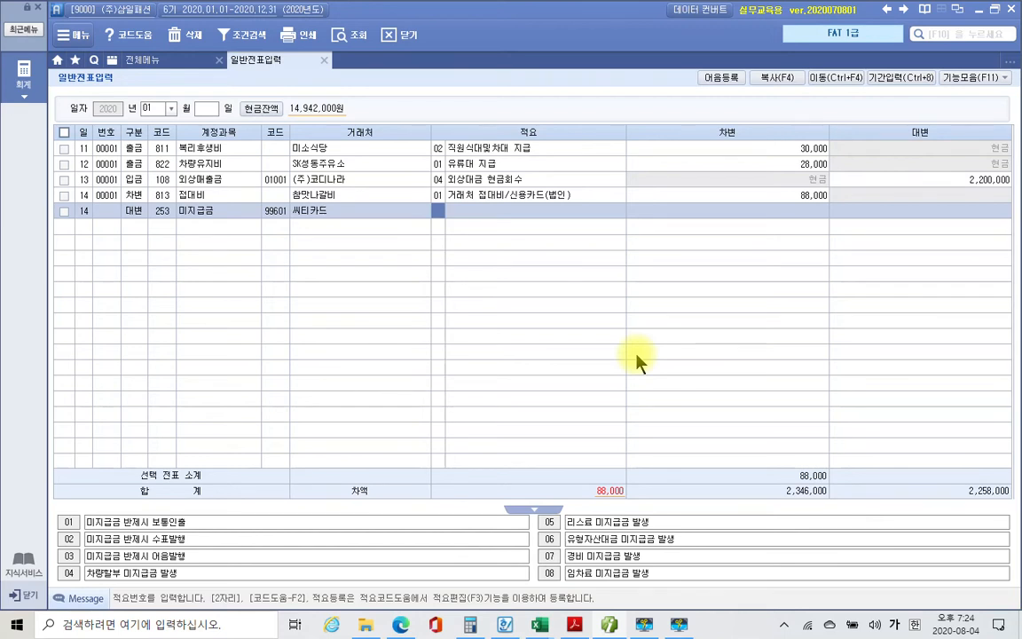
{"action": "key", "text": "Return"}
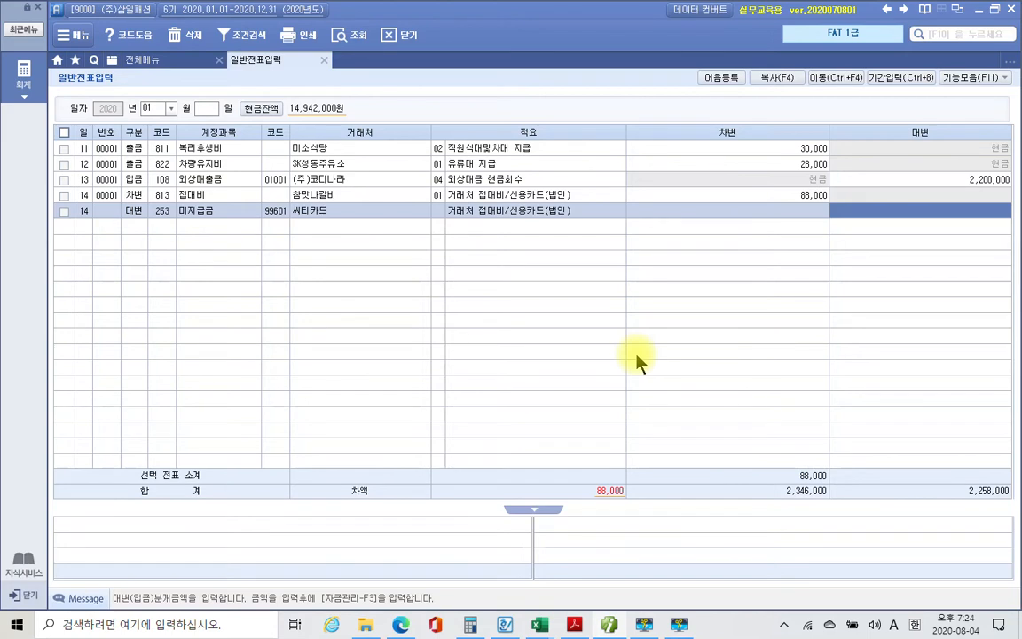
{"action": "key", "text": "shift+Tab"}
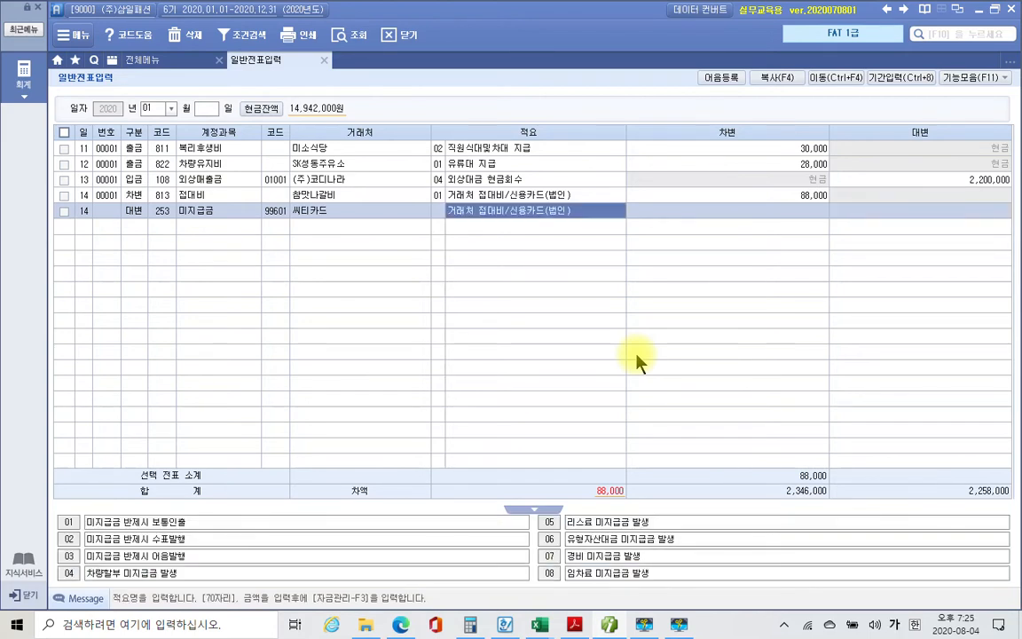
{"action": "key", "text": "Return"}
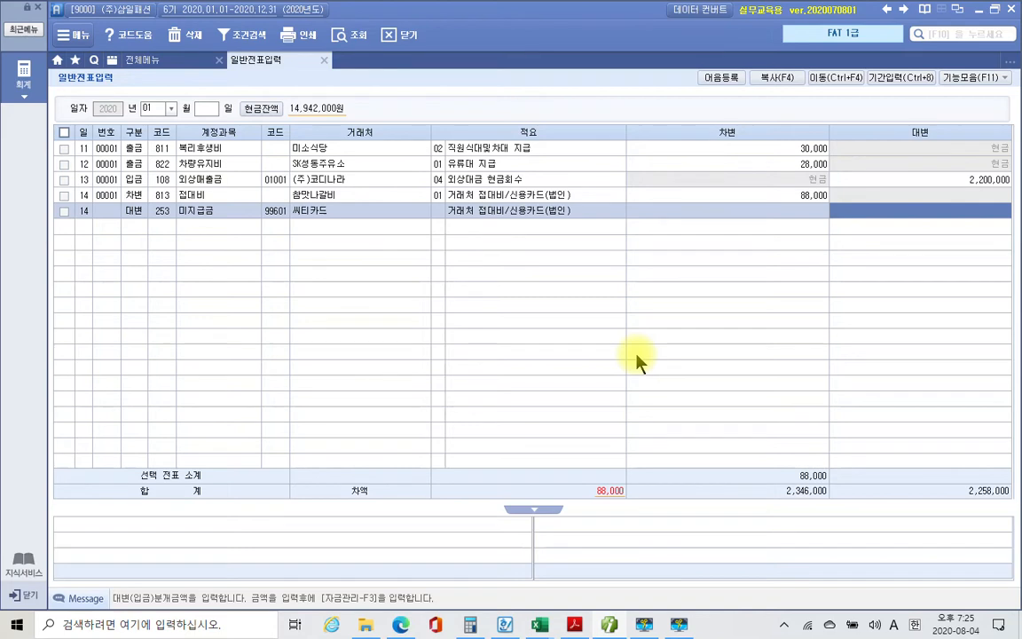
{"action": "type", "text": "880000"}
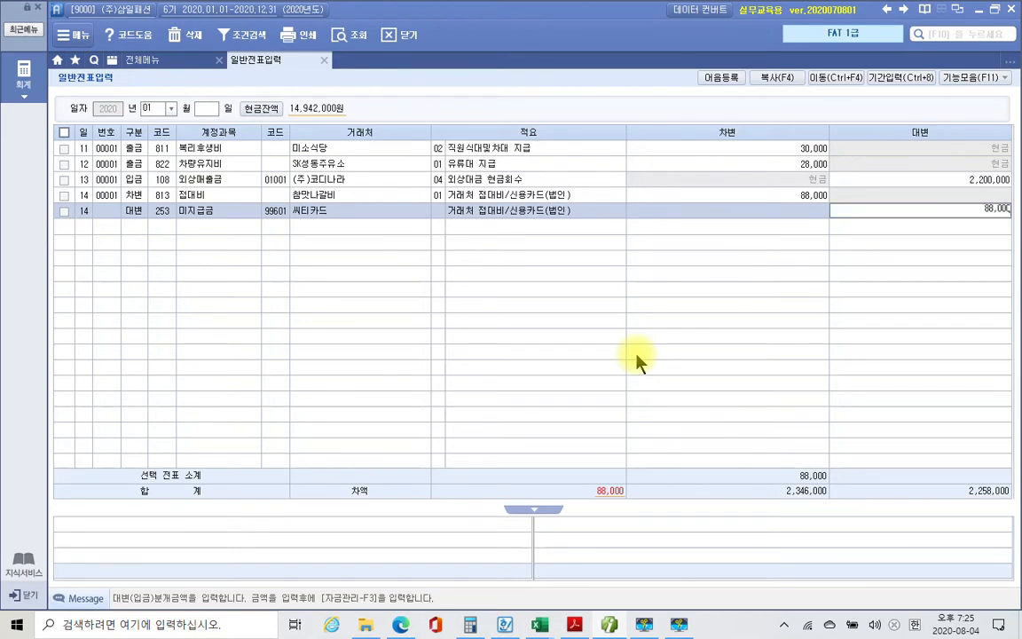
{"action": "key", "text": "Return"}
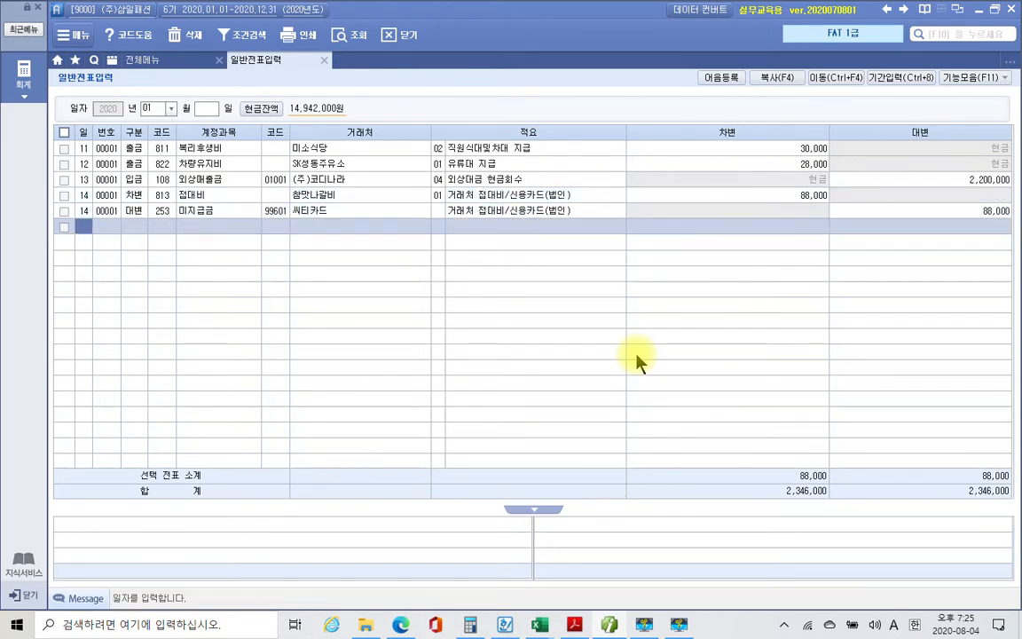
{"action": "left_click", "coordinate": [401, 213]}
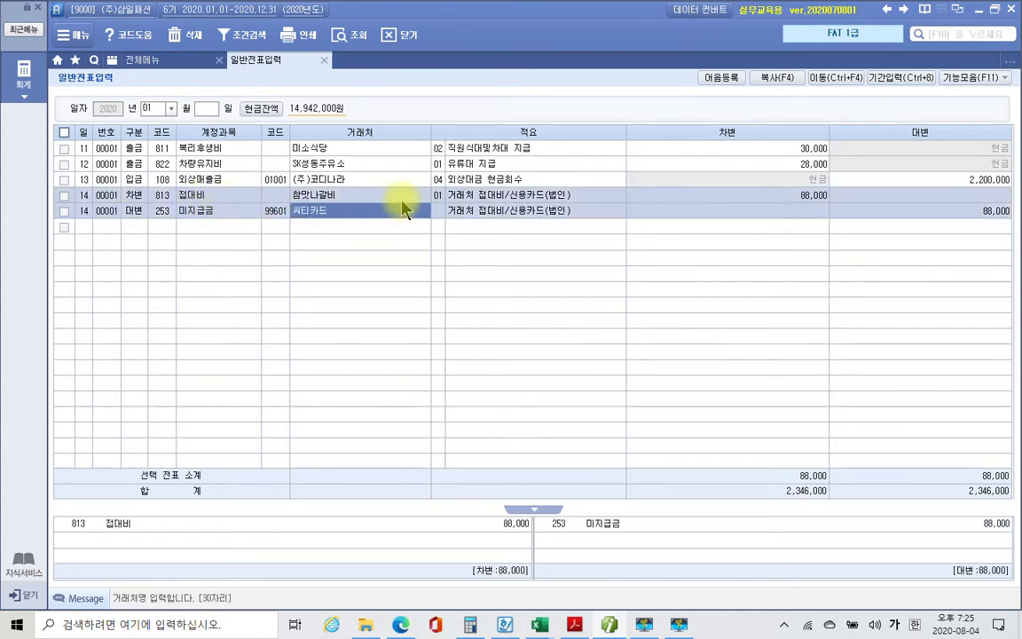
{"action": "left_click", "coordinate": [453, 211]}
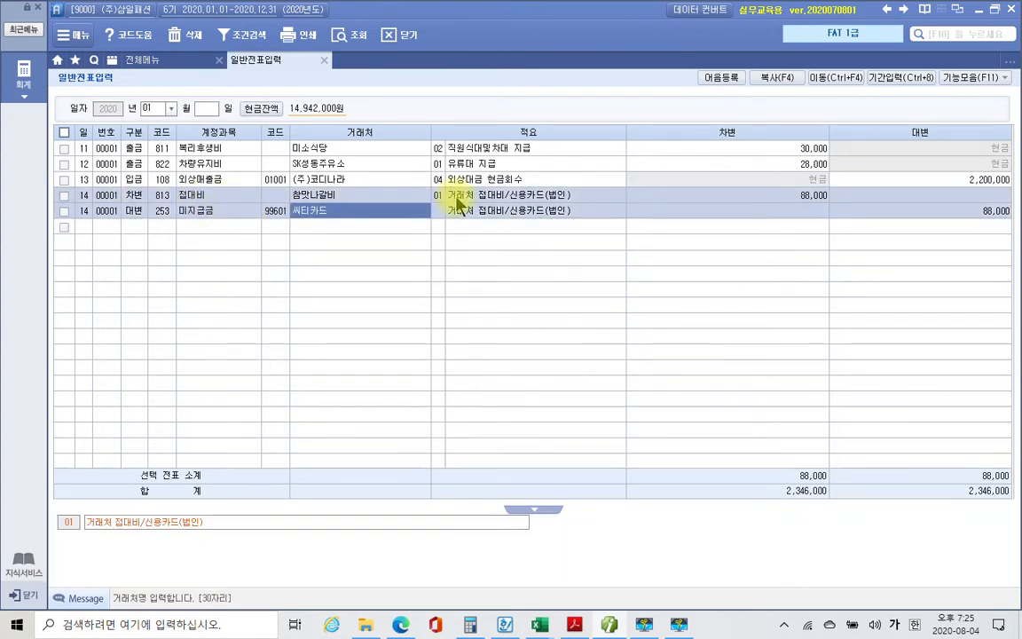
Review the 구분 types of the January 11 to 14 vouchers in 일반전표입력, comparing the cash entries with the 대체전표 lines.
{"action": "left_click", "coordinate": [141, 150]}
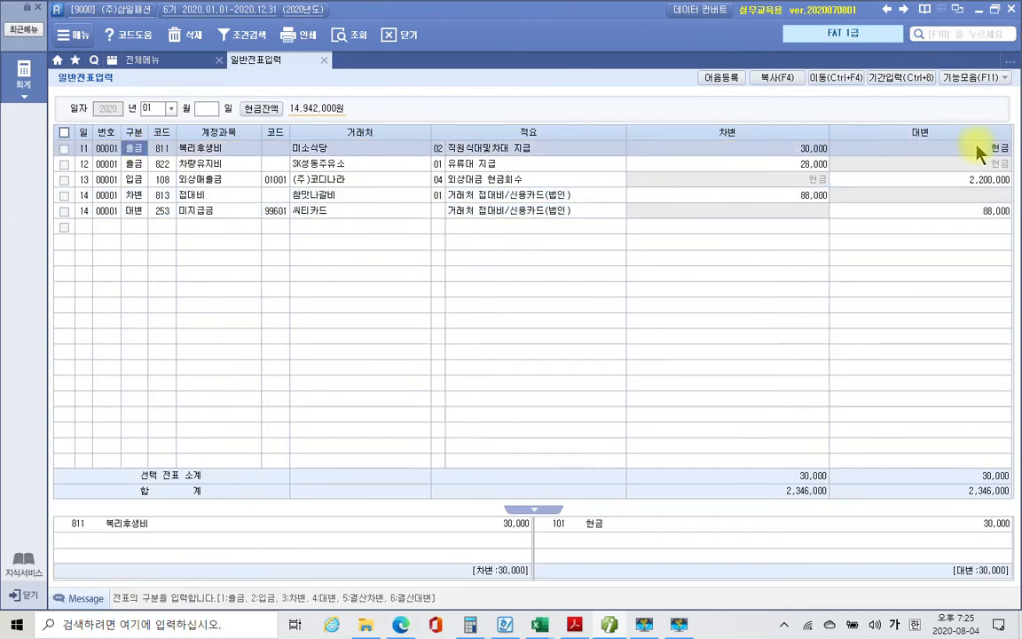
{"action": "left_click", "coordinate": [141, 179]}
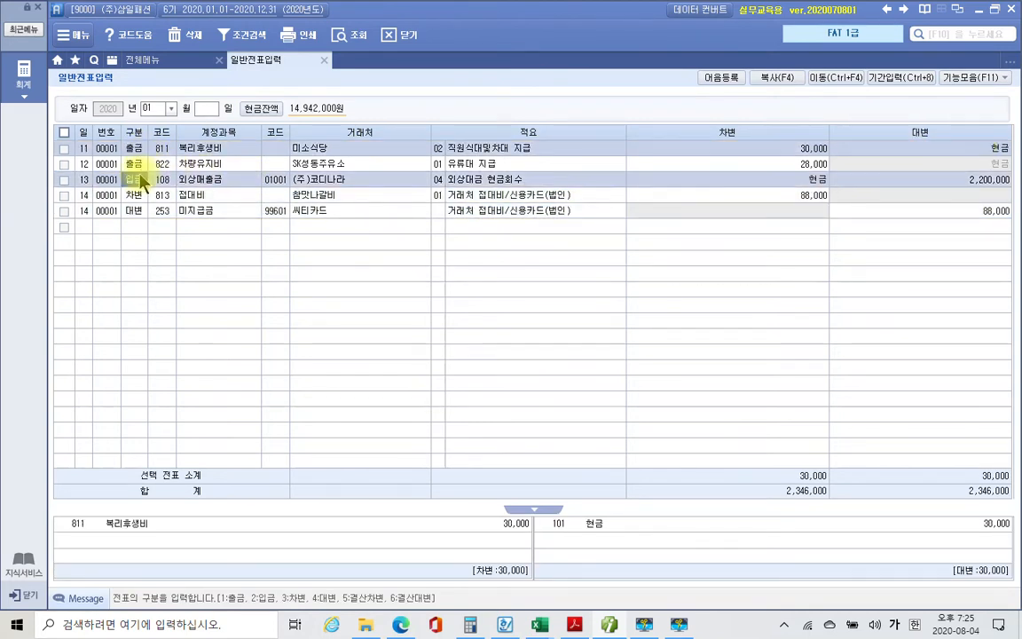
{"action": "left_click", "coordinate": [136, 226]}
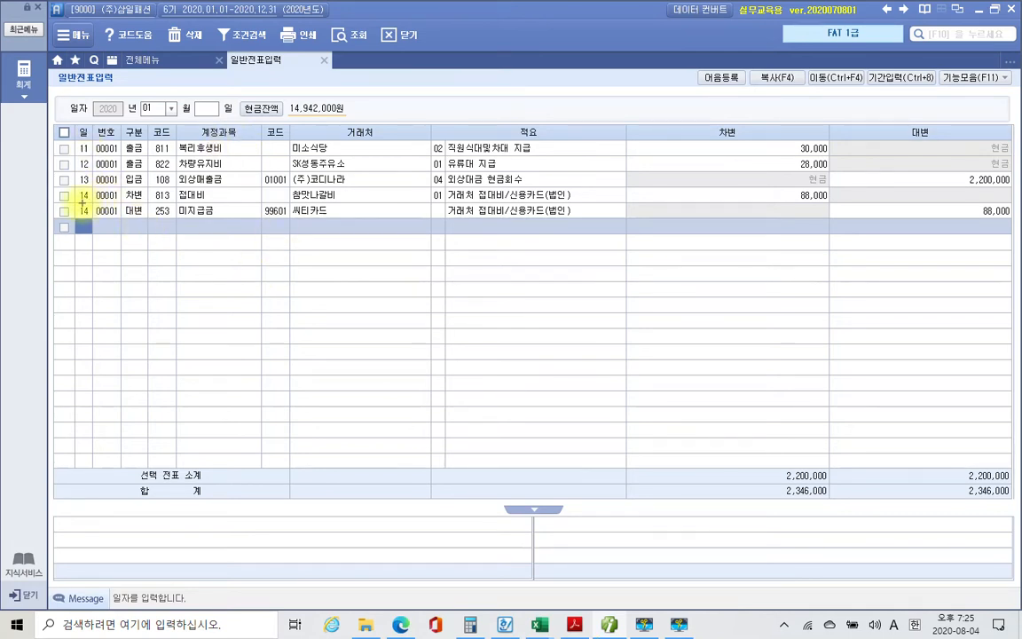
{"action": "mouse_move", "coordinate": [59, 187]}
{"action": "left_mouse_down"}
{"action": "mouse_move", "coordinate": [133, 210]}
{"action": "mouse_move", "coordinate": [1014, 229]}
{"action": "left_mouse_up"}
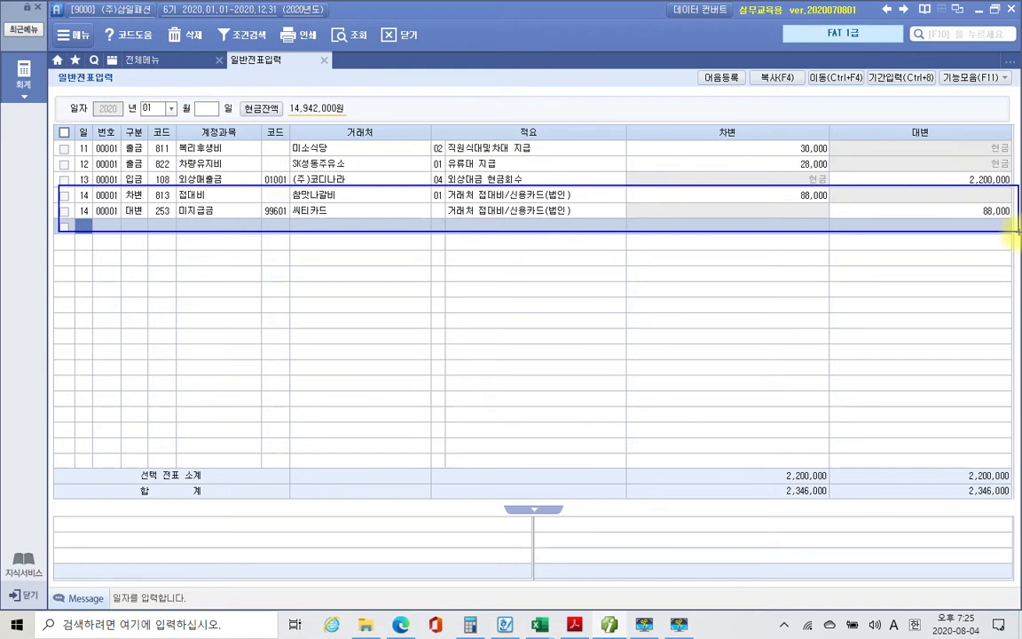
{"action": "mouse_move", "coordinate": [145, 160]}
{"action": "left_mouse_down"}
{"action": "mouse_move", "coordinate": [124, 133]}
{"action": "mouse_move", "coordinate": [150, 153]}
{"action": "mouse_move", "coordinate": [144, 196]}
{"action": "left_mouse_up"}
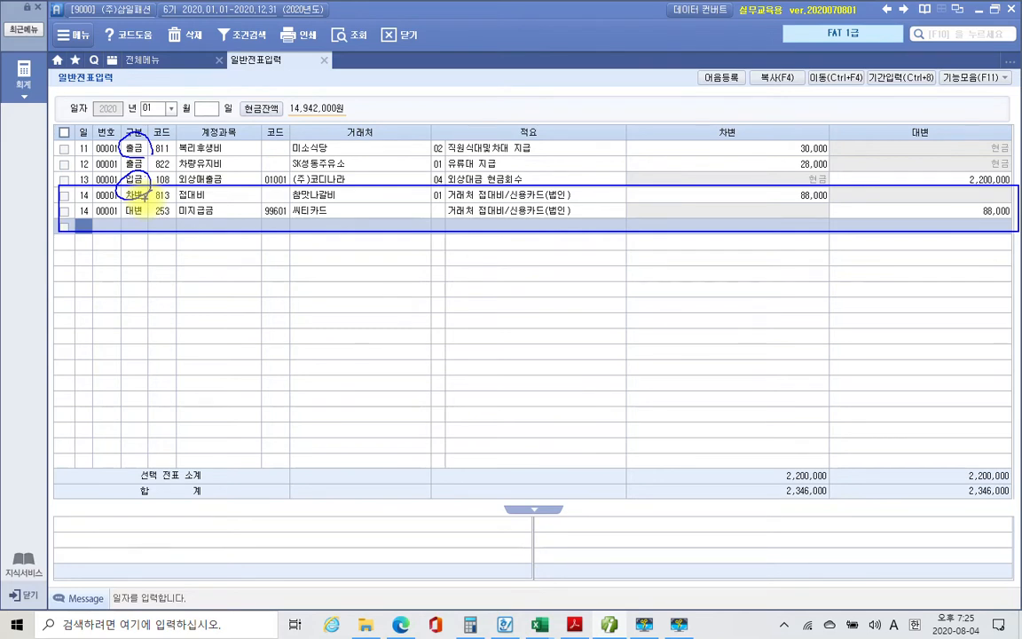
{"action": "key", "text": "Escape"}
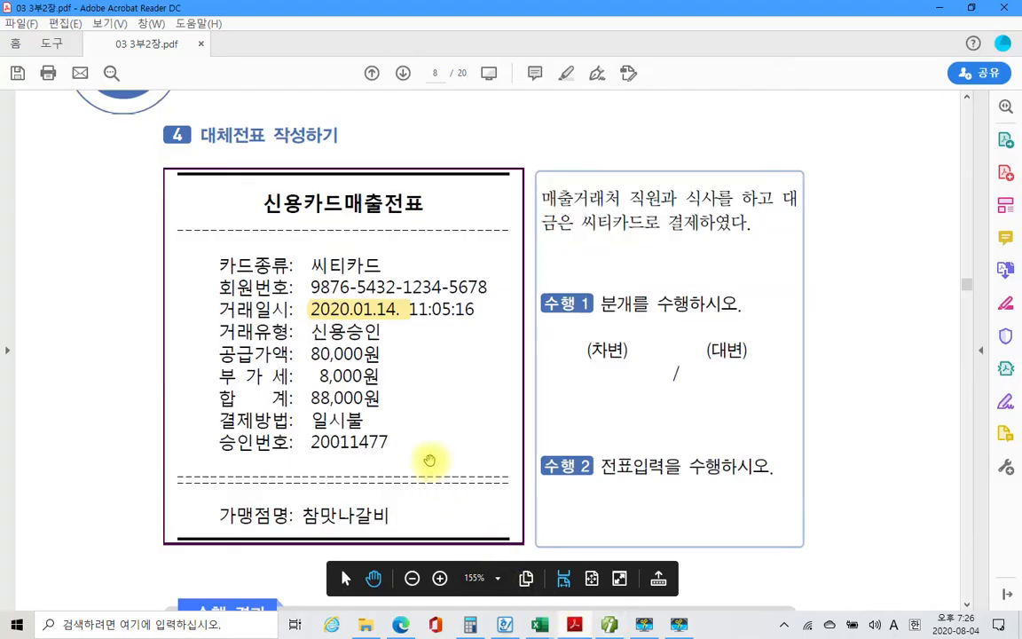
Switch to 03 3부2장.pdf in Acrobat Reader and check the 수행 결과 entry and journal line for 1월 11일.
{"action": "scroll", "coordinate": [427, 459], "scroll_direction": "down", "scroll_amount": 5}
{"action": "scroll", "coordinate": [427, 458], "scroll_direction": "down", "scroll_amount": 2}
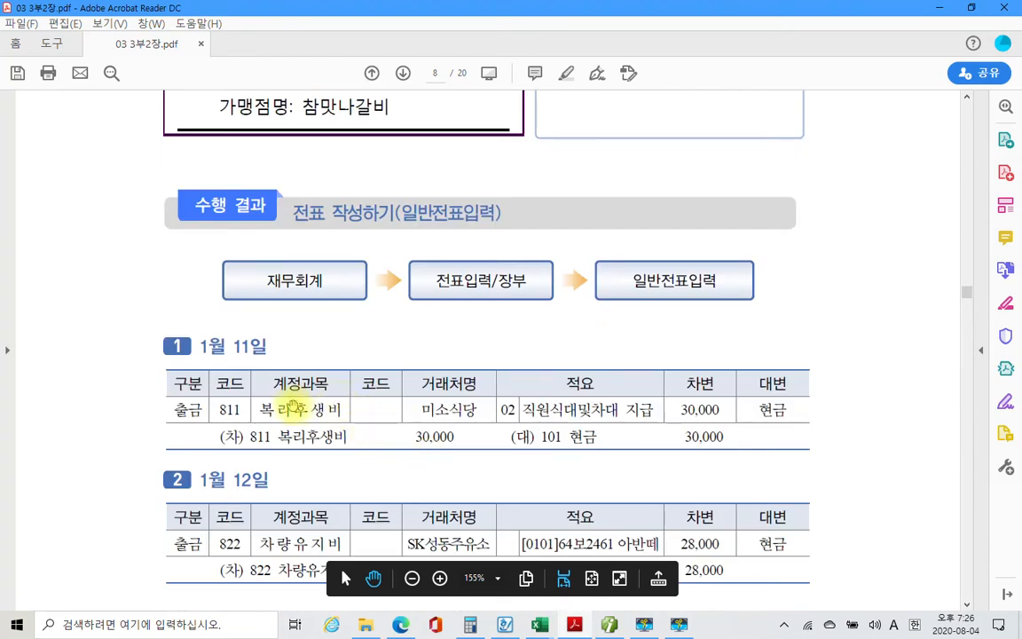
{"action": "scroll", "coordinate": [256, 347], "scroll_direction": "down", "scroll_amount": 2}
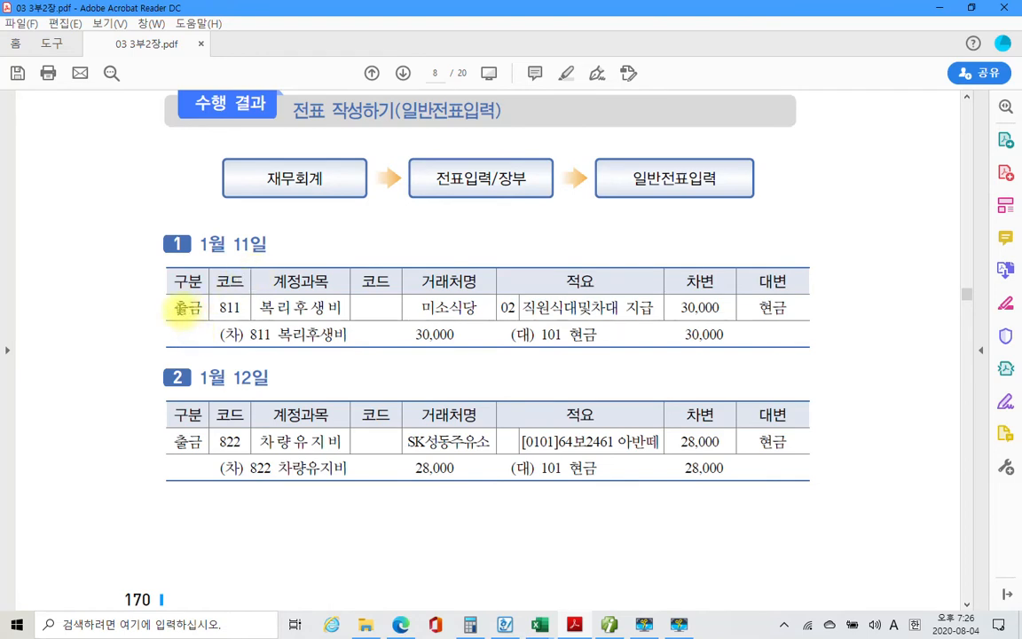
{"action": "left_click_drag", "start_coordinate": [174, 307], "coordinate": [205, 306]}
{"action": "left_click", "coordinate": [229, 307]}
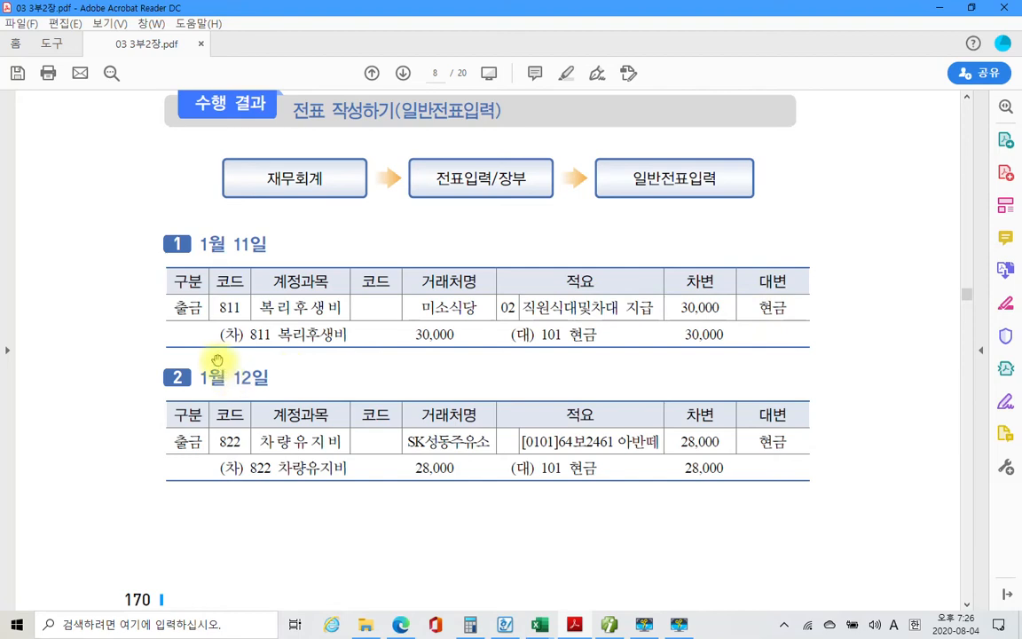
{"action": "left_click_drag", "start_coordinate": [173, 319], "coordinate": [806, 352]}
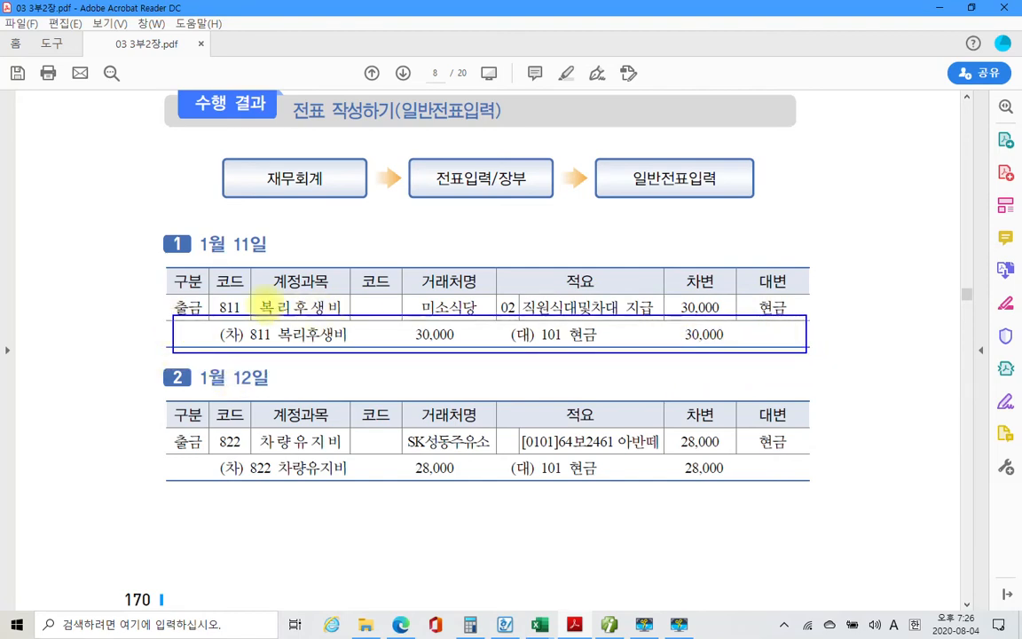
{"action": "mouse_move", "coordinate": [145, 298]}
{"action": "left_mouse_down"}
{"action": "mouse_move", "coordinate": [163, 295]}
{"action": "mouse_move", "coordinate": [160, 328]}
{"action": "left_mouse_up"}
{"action": "left_click_drag", "start_coordinate": [284, 342], "coordinate": [468, 342]}
{"action": "left_click_drag", "start_coordinate": [572, 341], "coordinate": [749, 339]}
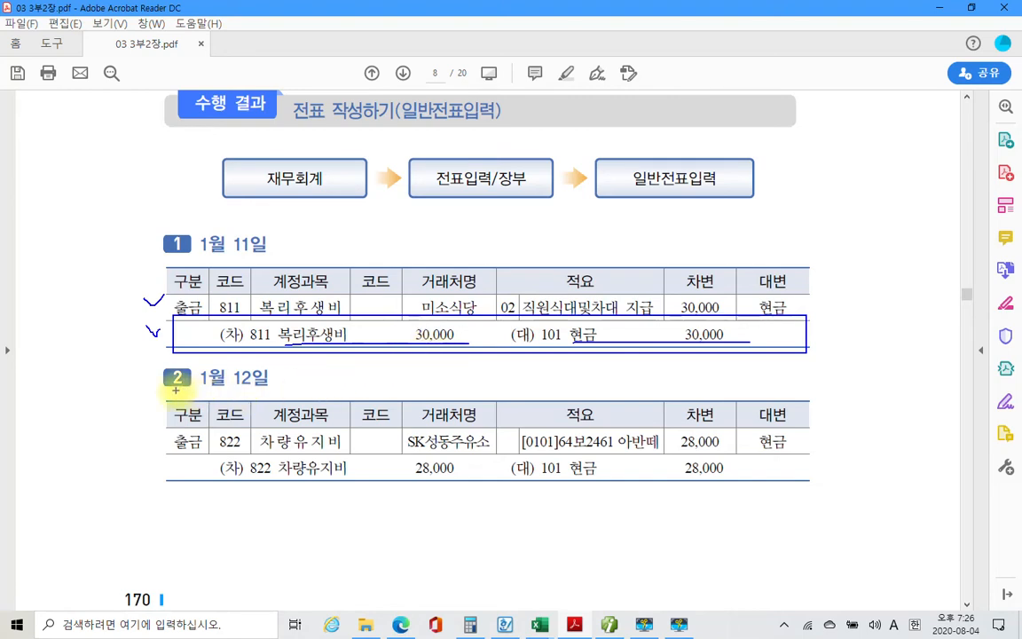
Check the 1월 12일 차량유지비 solution, including its 거래처명, 적요, amount and journal line.
{"action": "left_click_drag", "start_coordinate": [163, 385], "coordinate": [282, 384]}
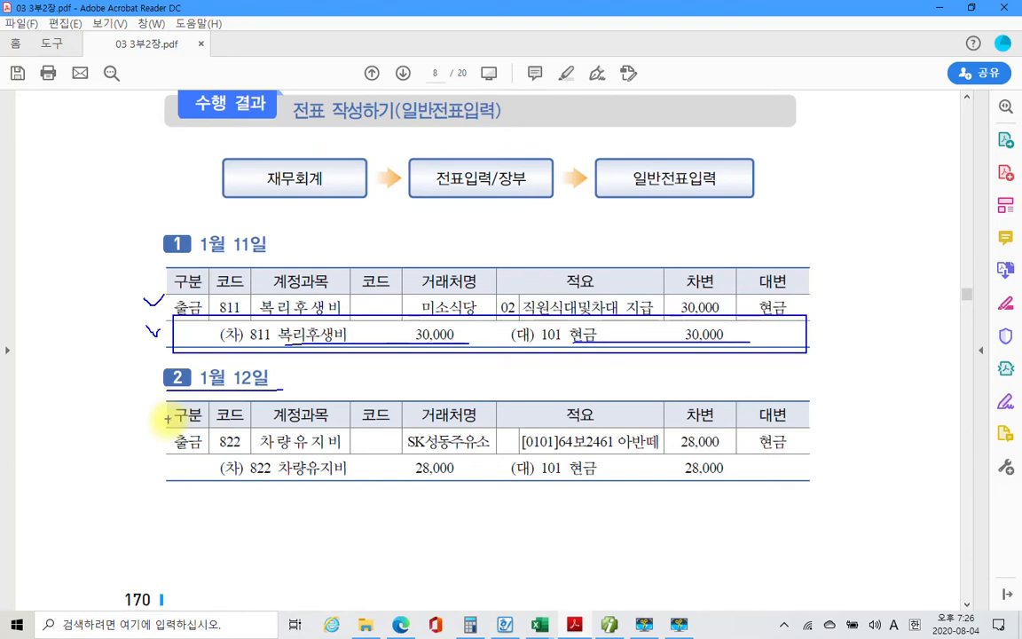
{"action": "left_click_drag", "start_coordinate": [167, 430], "coordinate": [164, 447]}
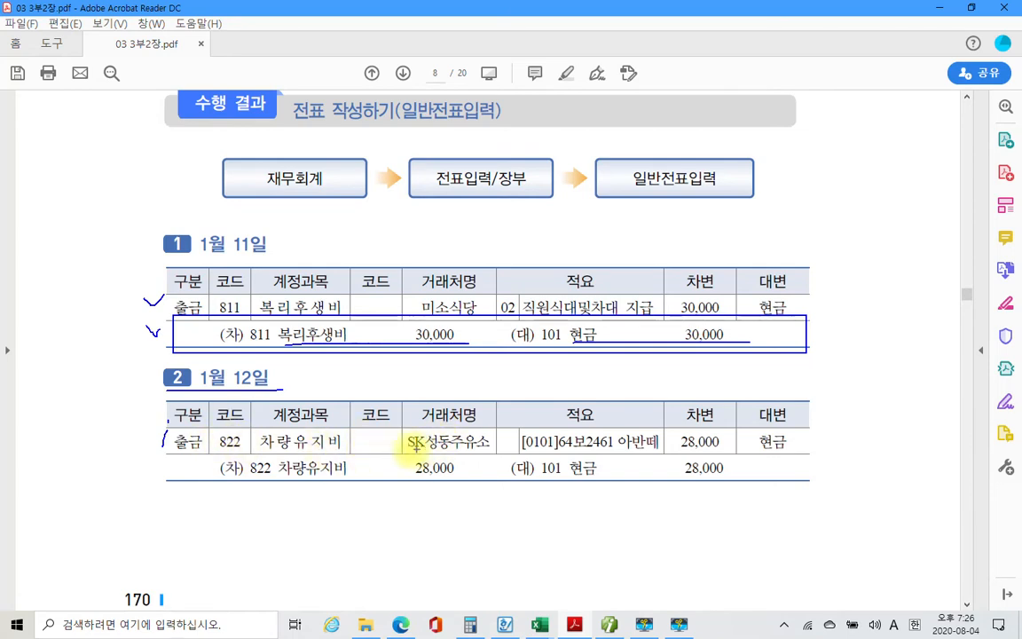
{"action": "left_click_drag", "start_coordinate": [410, 451], "coordinate": [490, 450]}
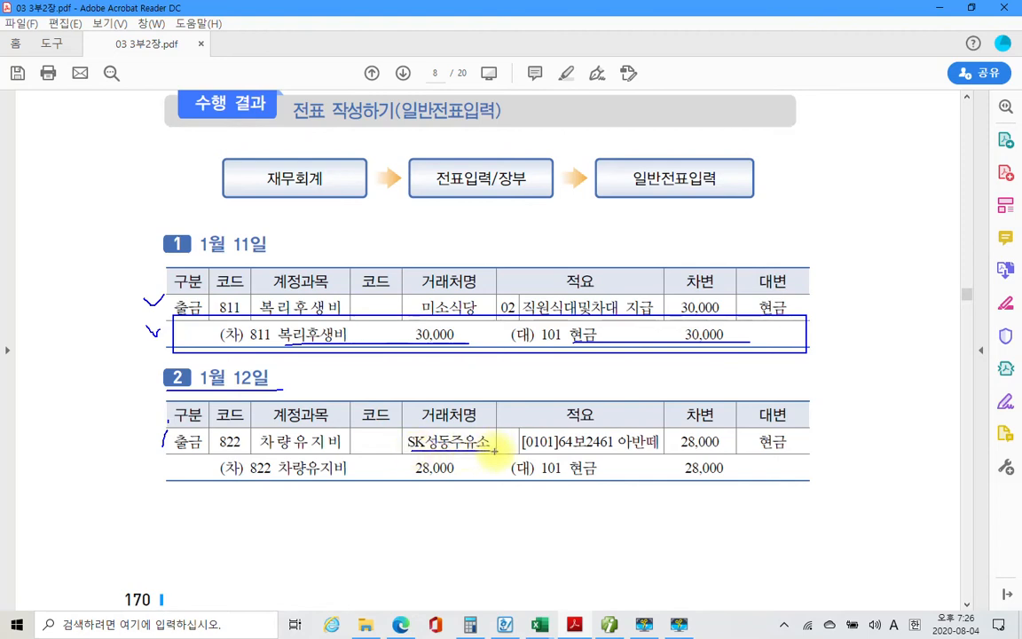
{"action": "mouse_move", "coordinate": [683, 449]}
{"action": "left_mouse_down"}
{"action": "mouse_move", "coordinate": [504, 436]}
{"action": "mouse_move", "coordinate": [531, 419]}
{"action": "mouse_move", "coordinate": [666, 424]}
{"action": "mouse_move", "coordinate": [673, 451]}
{"action": "left_mouse_up"}
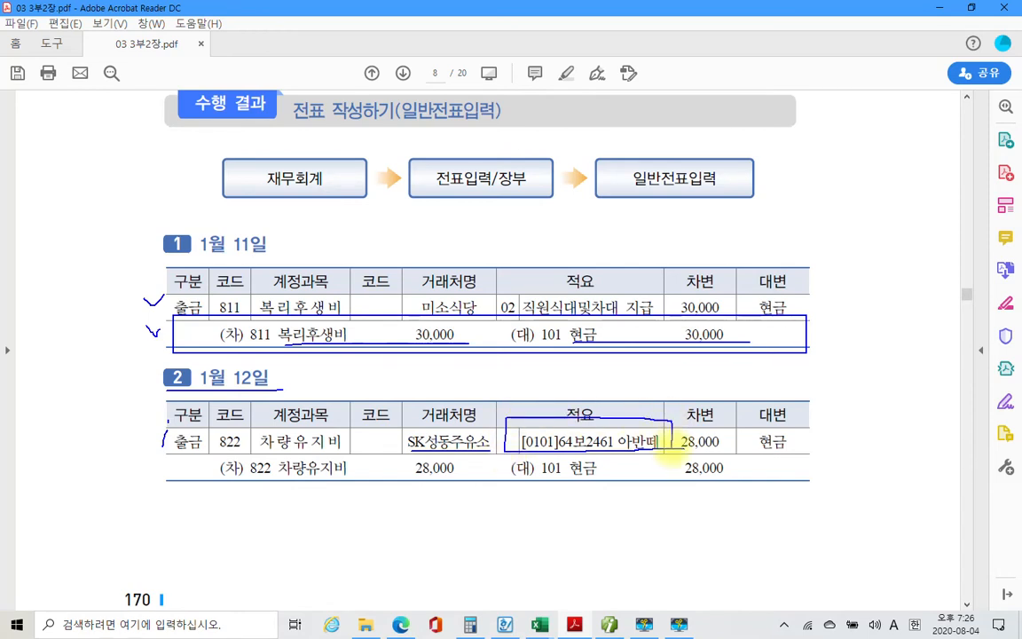
{"action": "key", "text": "Escape"}
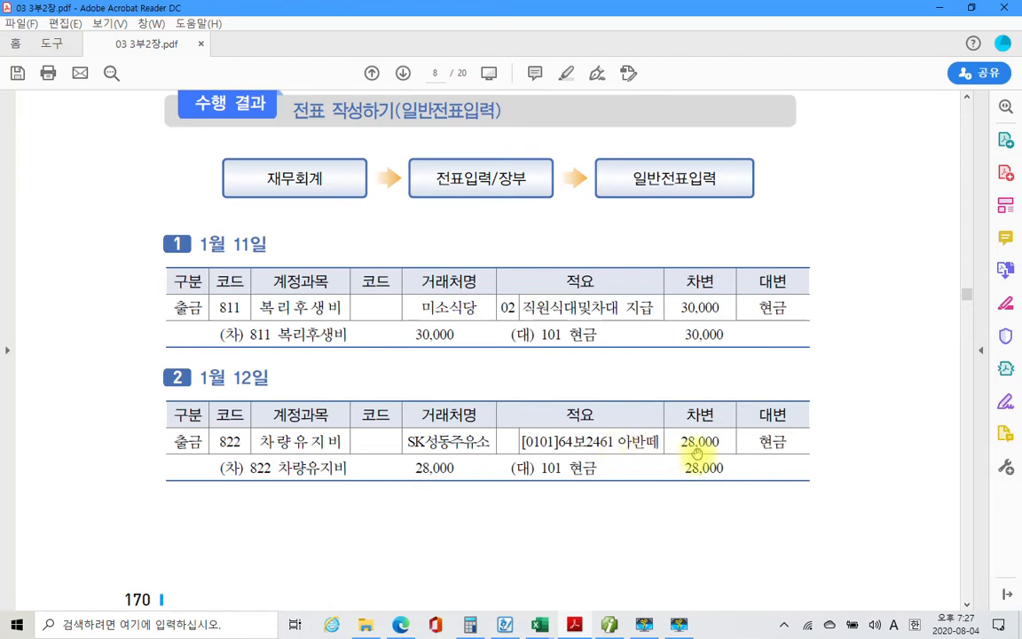
{"action": "left_click_drag", "start_coordinate": [683, 443], "coordinate": [721, 440]}
{"action": "left_click", "coordinate": [477, 484]}
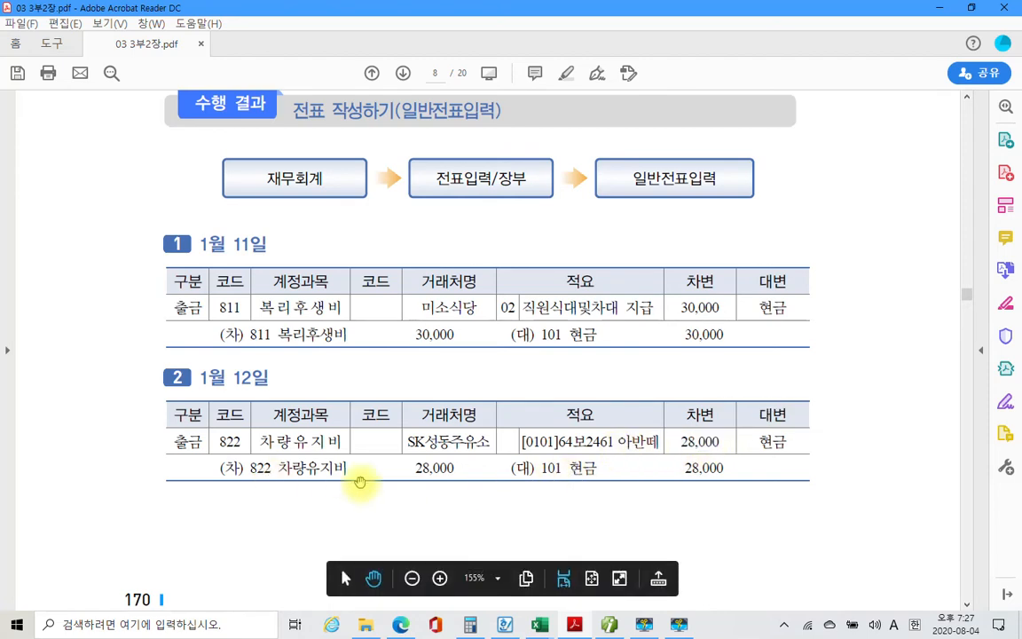
{"action": "left_click_drag", "start_coordinate": [138, 446], "coordinate": [843, 483]}
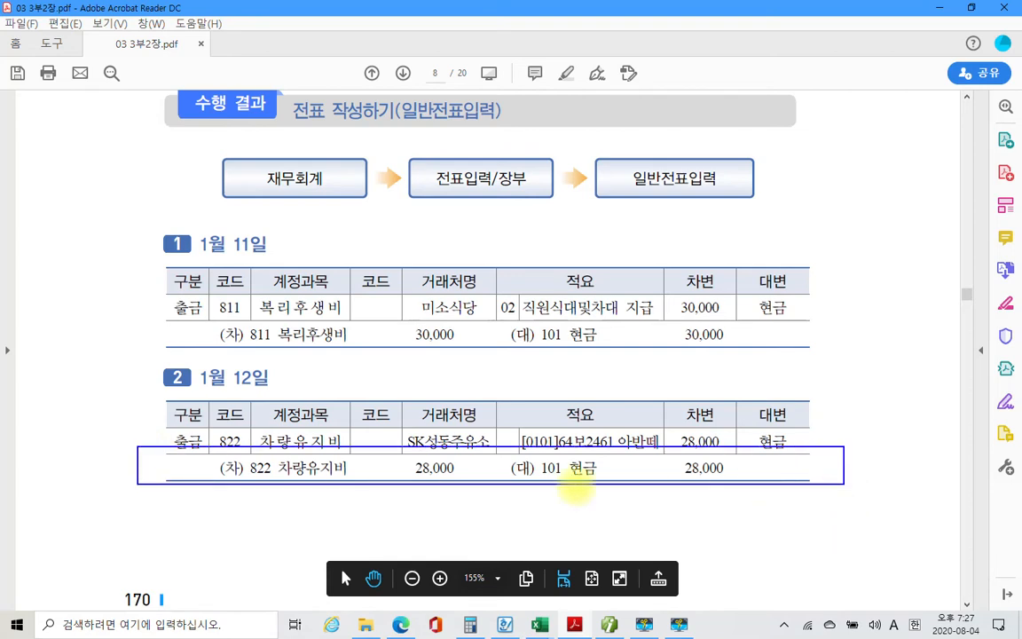
{"action": "left_click_drag", "start_coordinate": [279, 476], "coordinate": [462, 477]}
{"action": "left_click_drag", "start_coordinate": [562, 476], "coordinate": [741, 476]}
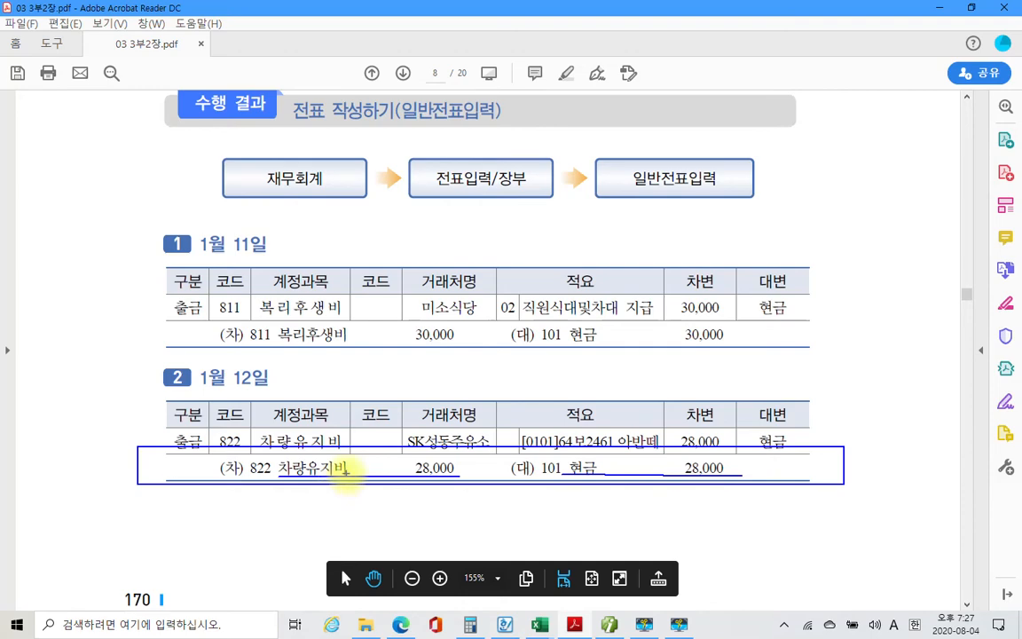
{"action": "key", "text": "Escape"}
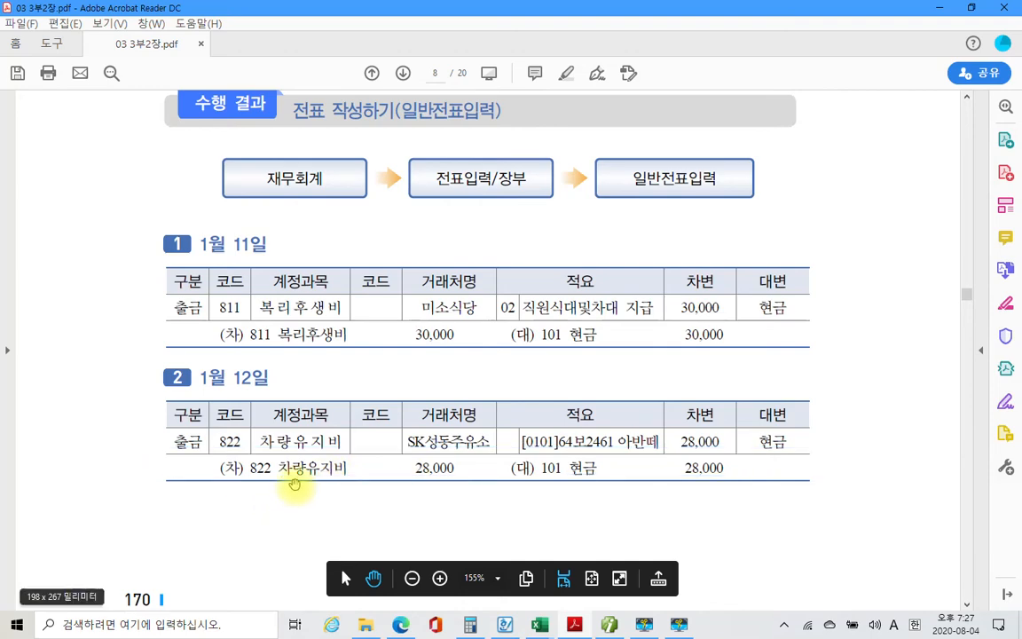
Read past the 업무용승용차 관리 notes and check the 1월 13일 외상매출금 입금 solution and its journal line.
{"action": "scroll", "coordinate": [289, 473], "scroll_direction": "down", "scroll_amount": 3}
{"action": "scroll", "coordinate": [289, 473], "scroll_direction": "down", "scroll_amount": 5}
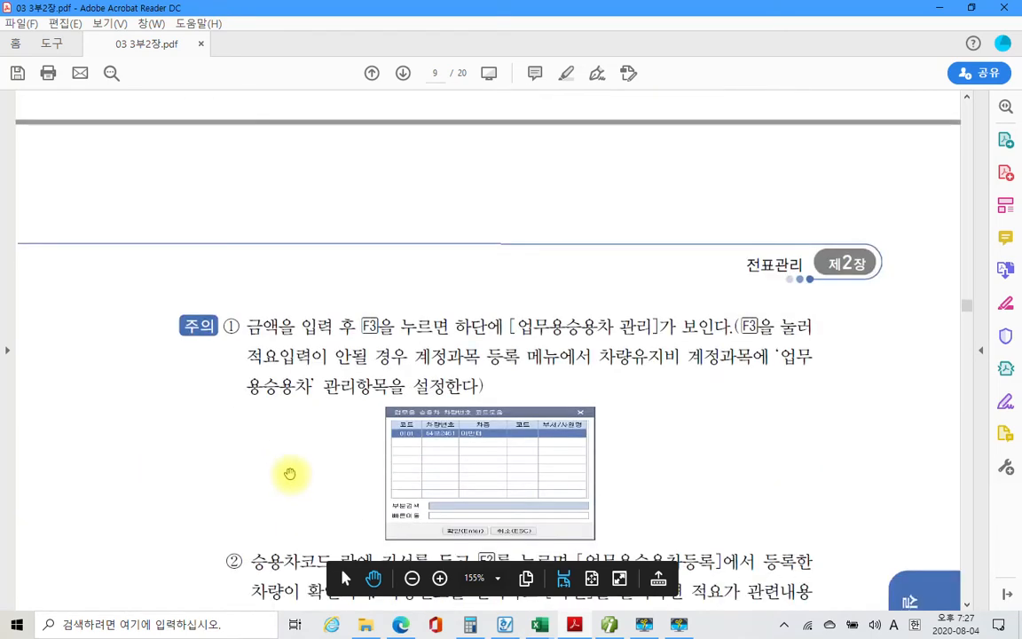
{"action": "scroll", "coordinate": [289, 473], "scroll_direction": "down", "scroll_amount": 2}
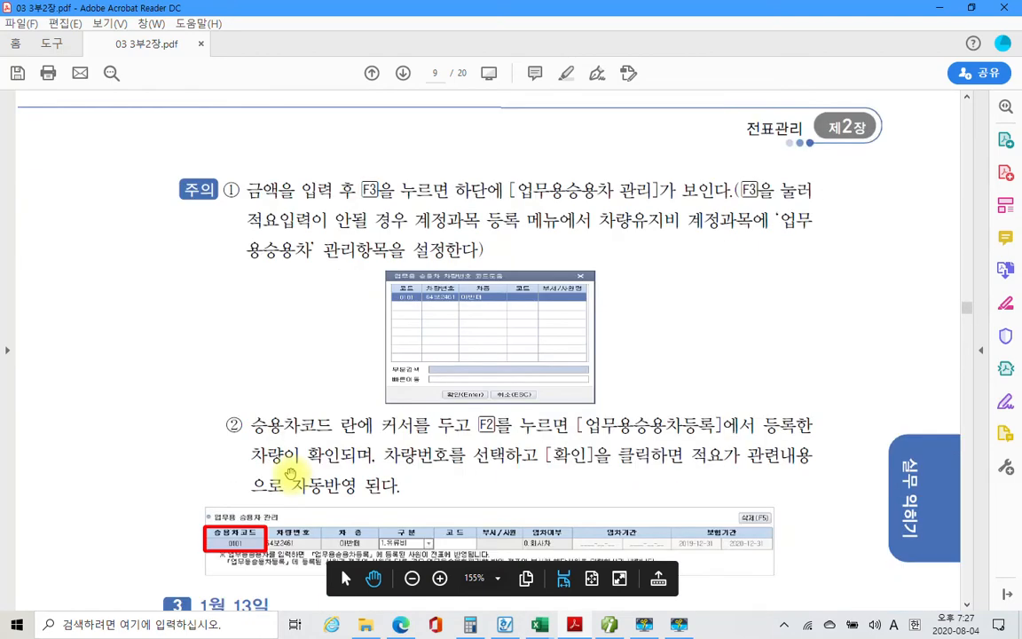
{"action": "scroll", "coordinate": [426, 277], "scroll_direction": "down", "scroll_amount": 4}
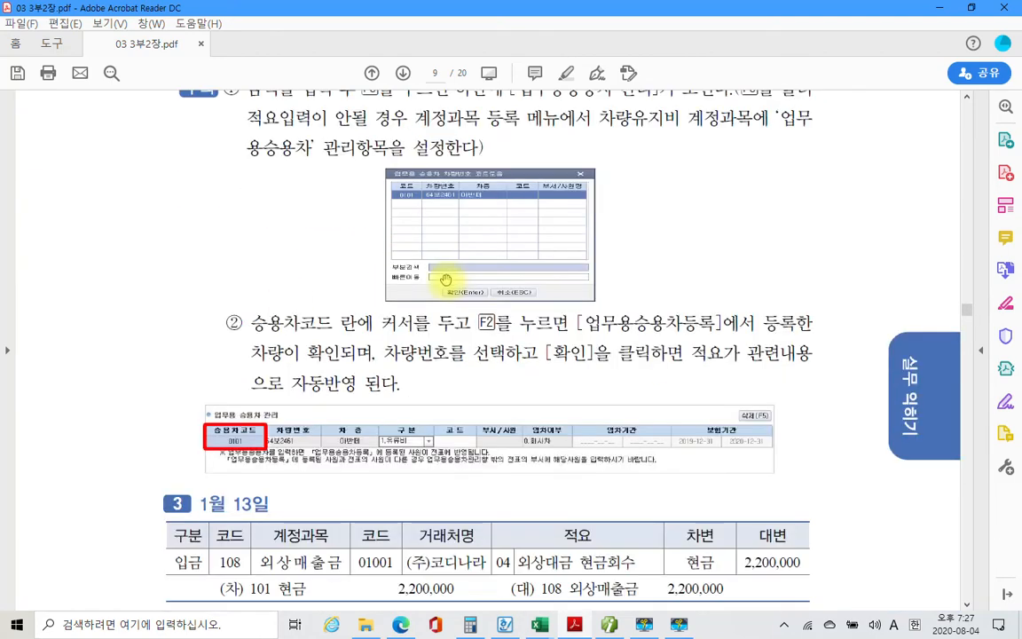
{"action": "scroll", "coordinate": [395, 317], "scroll_direction": "down", "scroll_amount": 5}
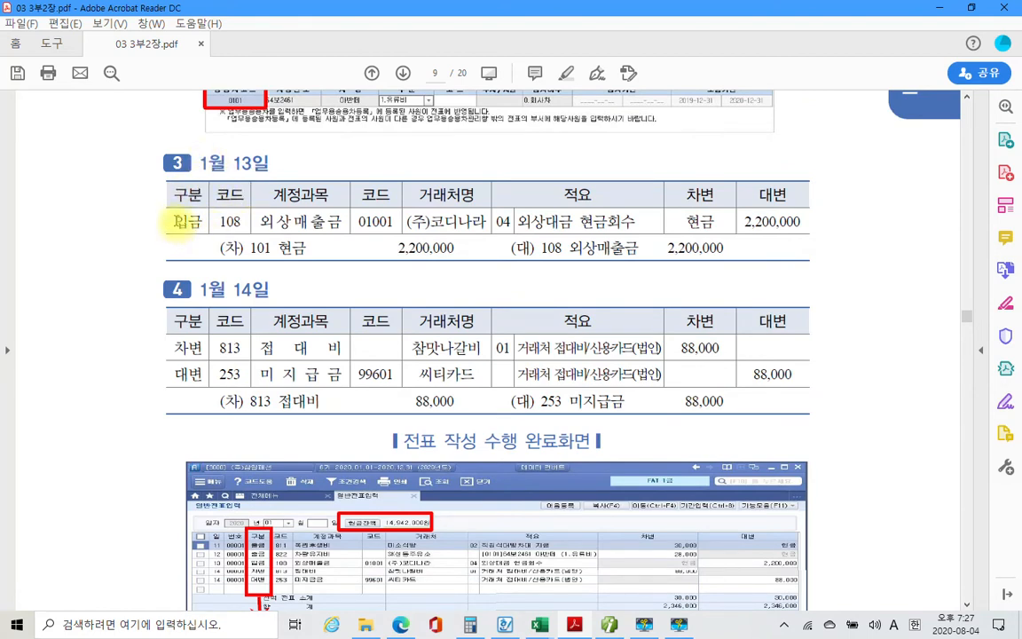
{"action": "double_click", "coordinate": [181, 221]}
{"action": "left_click", "coordinate": [181, 223]}
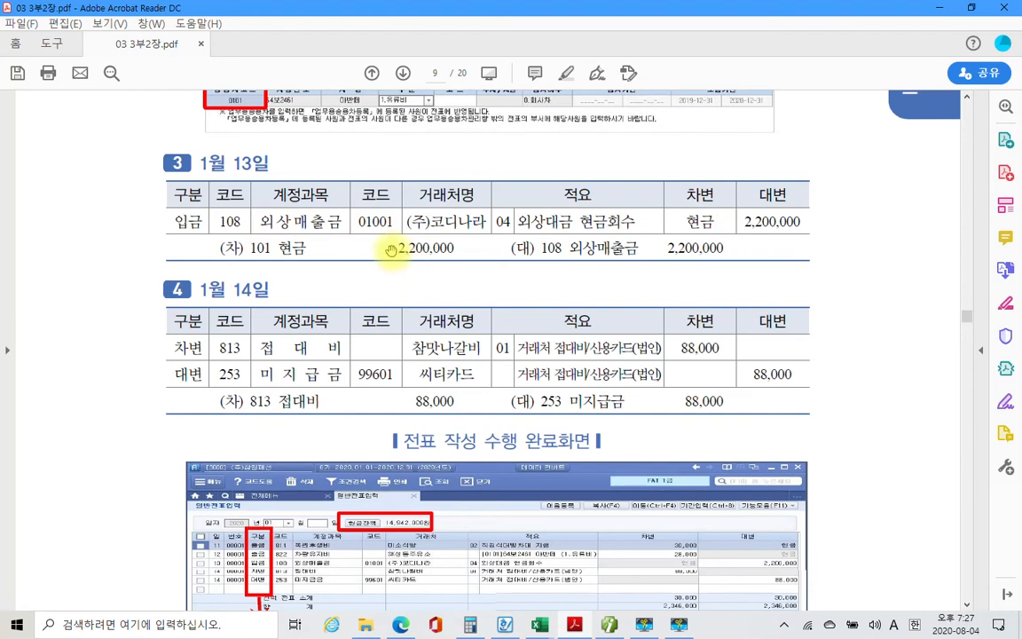
{"action": "double_click", "coordinate": [358, 221]}
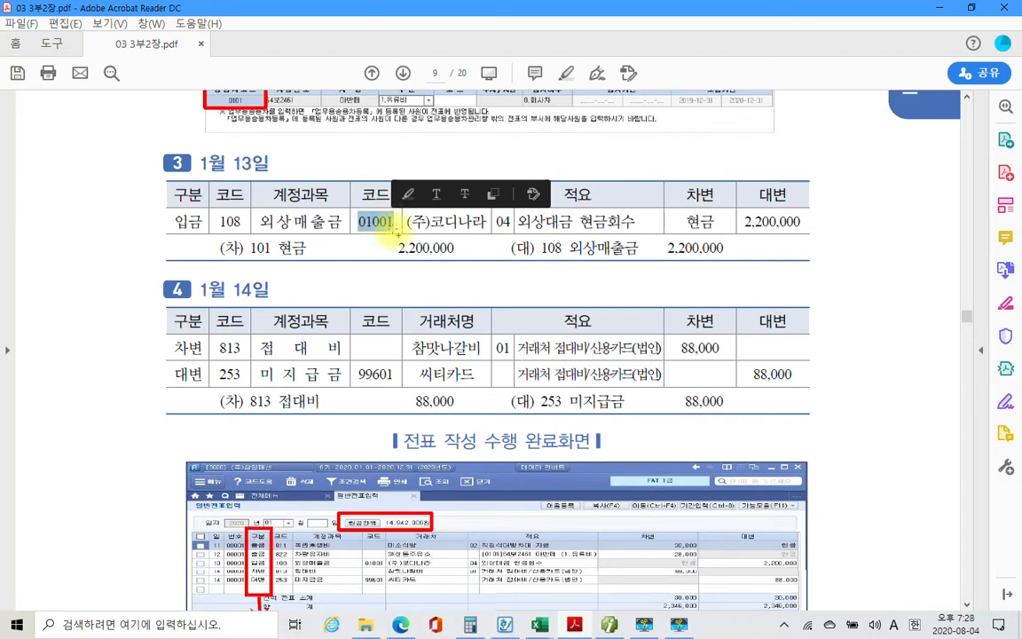
{"action": "left_click", "coordinate": [515, 220]}
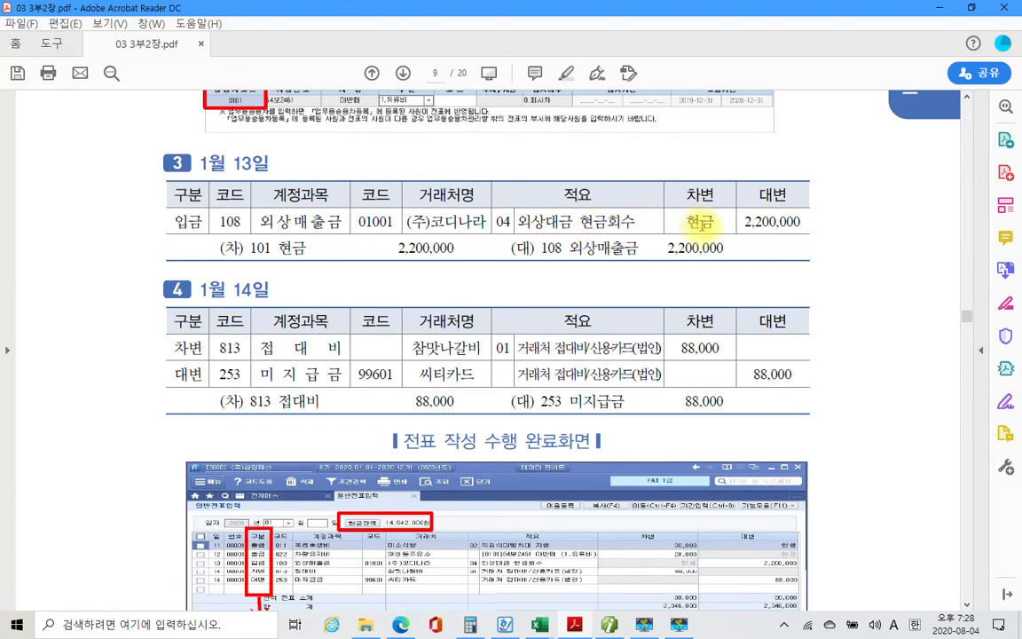
{"action": "left_click_drag", "start_coordinate": [741, 221], "coordinate": [832, 221]}
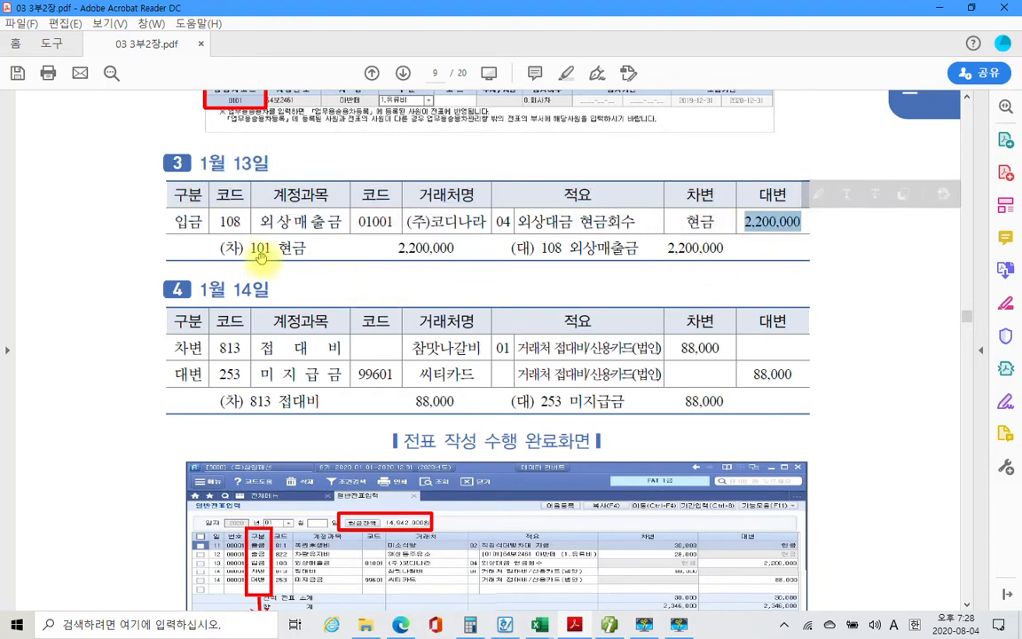
{"action": "left_click_drag", "start_coordinate": [205, 235], "coordinate": [745, 271]}
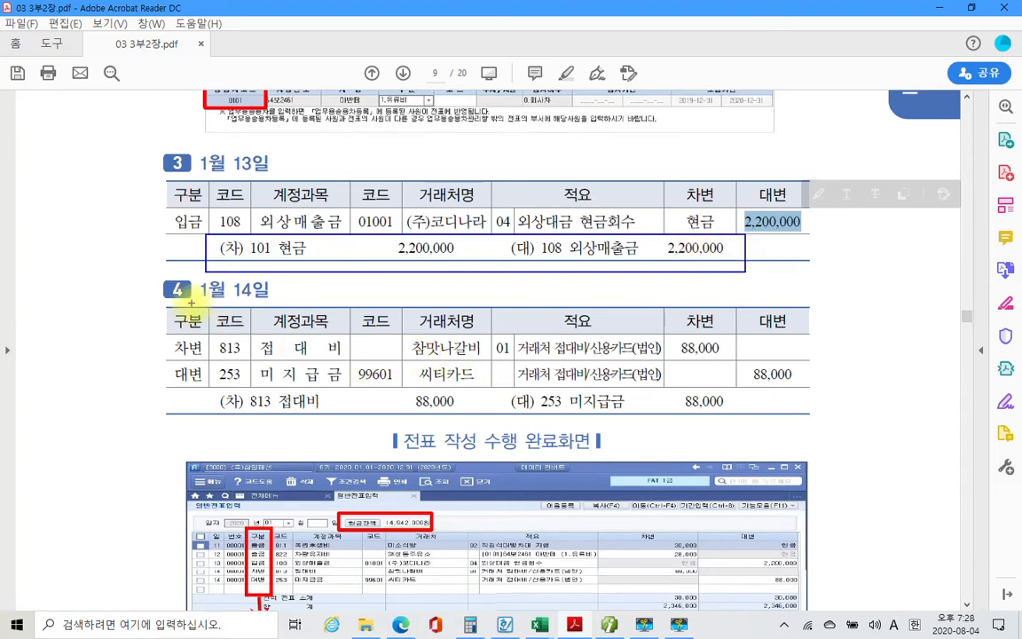
Check the 차변 접대비 line of the 1월 14일 solution, including its 거래처명, 적요 and amount.
{"action": "left_click_drag", "start_coordinate": [191, 303], "coordinate": [281, 297]}
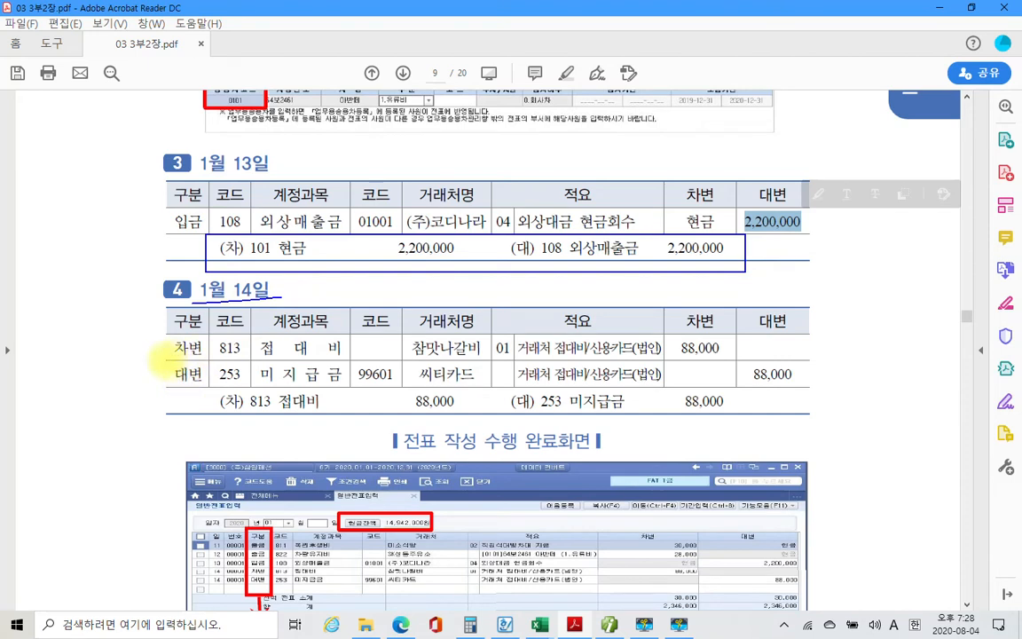
{"action": "left_click_drag", "start_coordinate": [170, 358], "coordinate": [341, 360]}
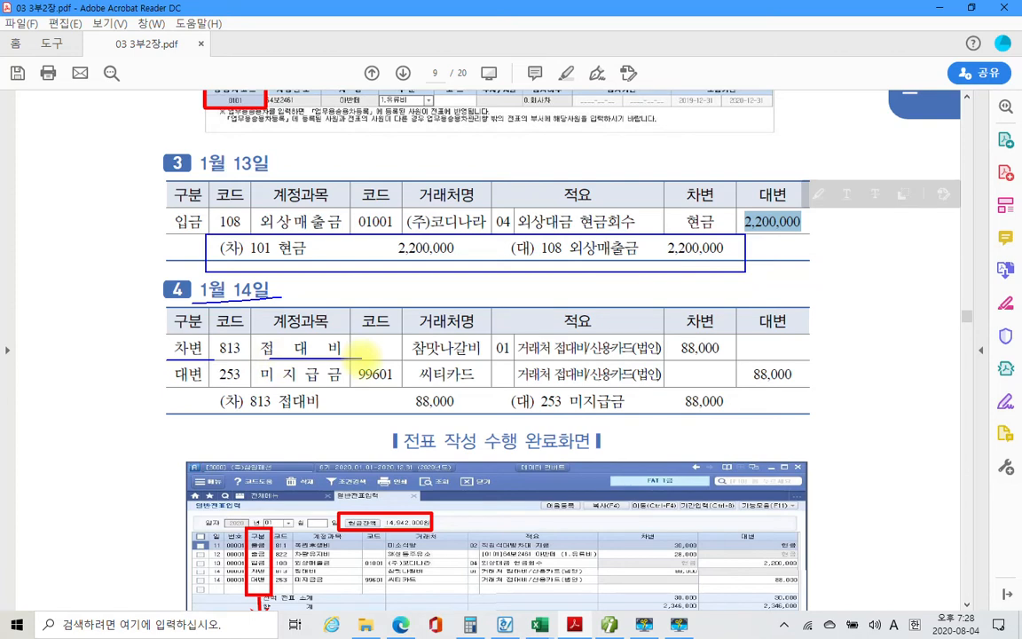
{"action": "left_click_drag", "start_coordinate": [423, 356], "coordinate": [516, 356]}
{"action": "left_click_drag", "start_coordinate": [685, 356], "coordinate": [715, 356]}
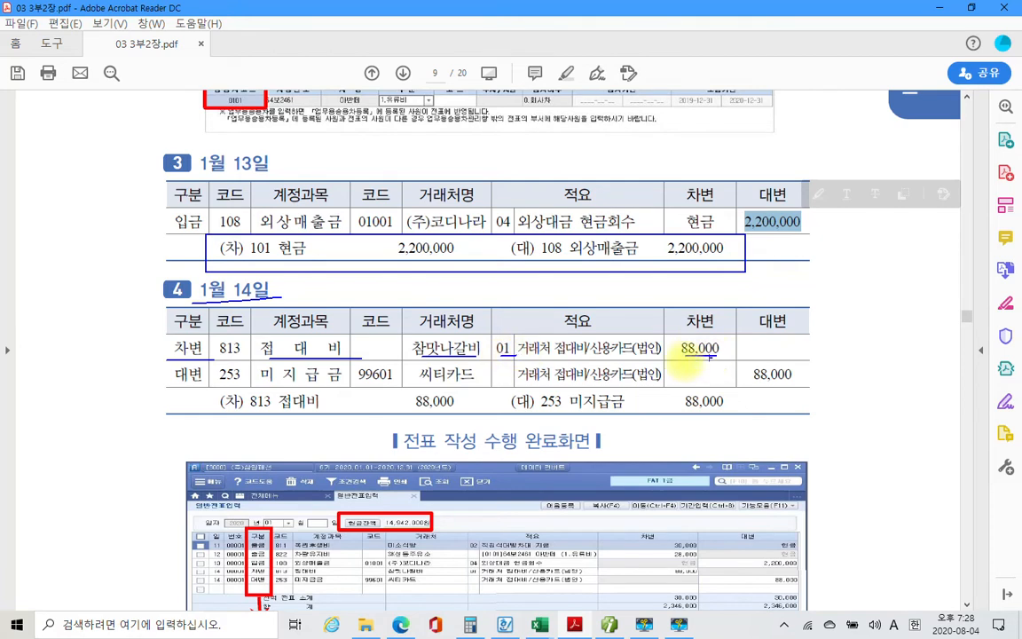
Check the 대변 미지급금 line of the 1월 14일 solution, its 거래처 code and the journal line, and view the 전표 작성 수행 완료화면 notes.
{"action": "left_click_drag", "start_coordinate": [173, 386], "coordinate": [211, 387]}
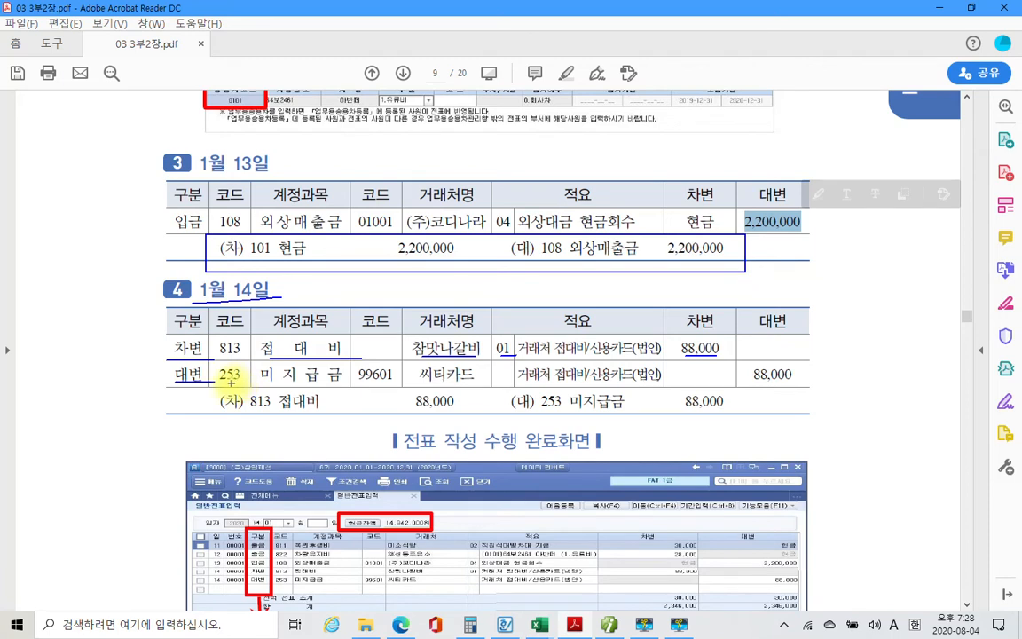
{"action": "left_click_drag", "start_coordinate": [220, 384], "coordinate": [256, 384]}
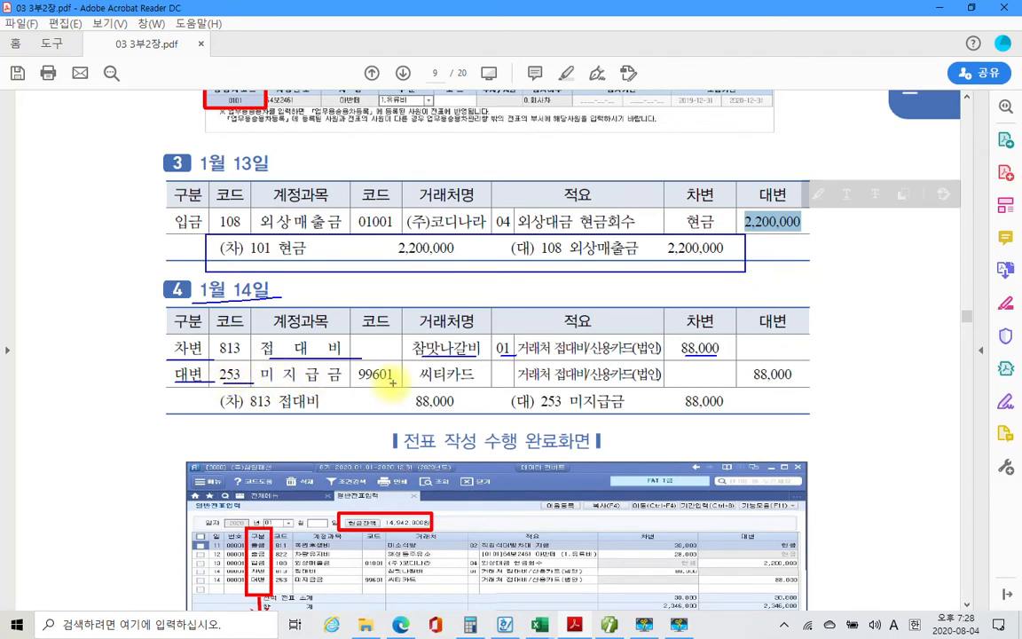
{"action": "left_click_drag", "start_coordinate": [359, 385], "coordinate": [392, 385]}
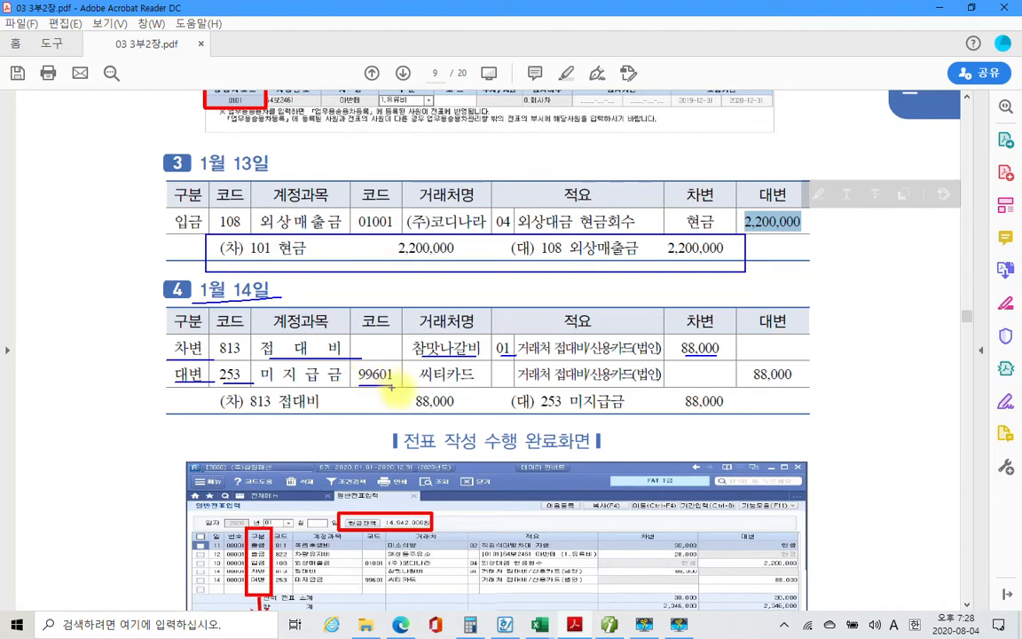
{"action": "left_click_drag", "start_coordinate": [522, 385], "coordinate": [661, 385]}
{"action": "left_click_drag", "start_coordinate": [752, 384], "coordinate": [804, 385]}
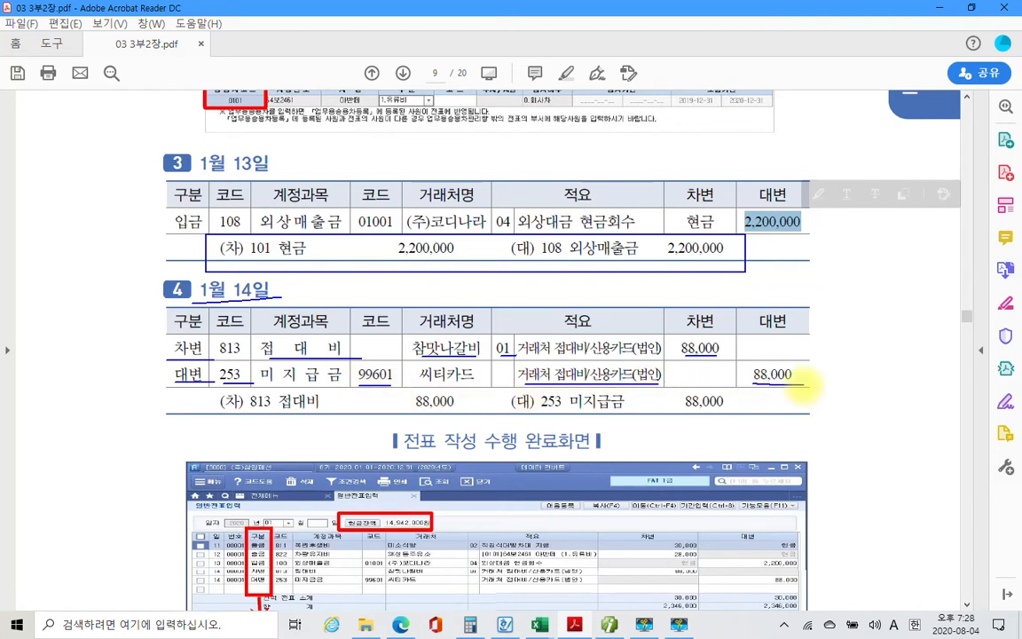
{"action": "left_click_drag", "start_coordinate": [173, 381], "coordinate": [822, 417]}
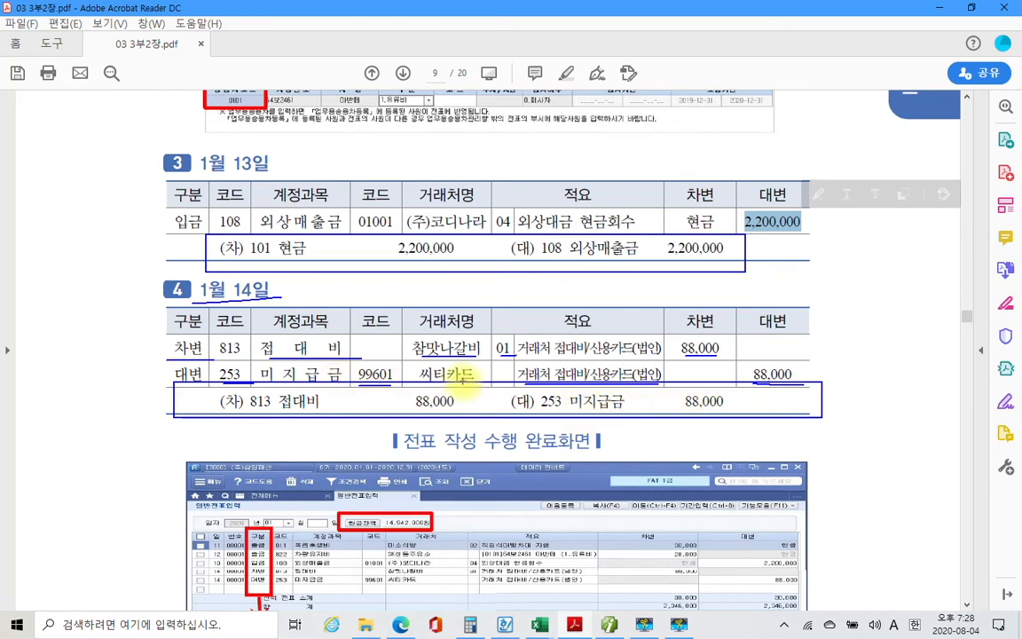
{"action": "mouse_move", "coordinate": [411, 367]}
{"action": "left_mouse_down"}
{"action": "mouse_move", "coordinate": [470, 380]}
{"action": "mouse_move", "coordinate": [646, 372]}
{"action": "mouse_move", "coordinate": [570, 392]}
{"action": "mouse_move", "coordinate": [646, 408]}
{"action": "mouse_move", "coordinate": [656, 395]}
{"action": "left_mouse_up"}
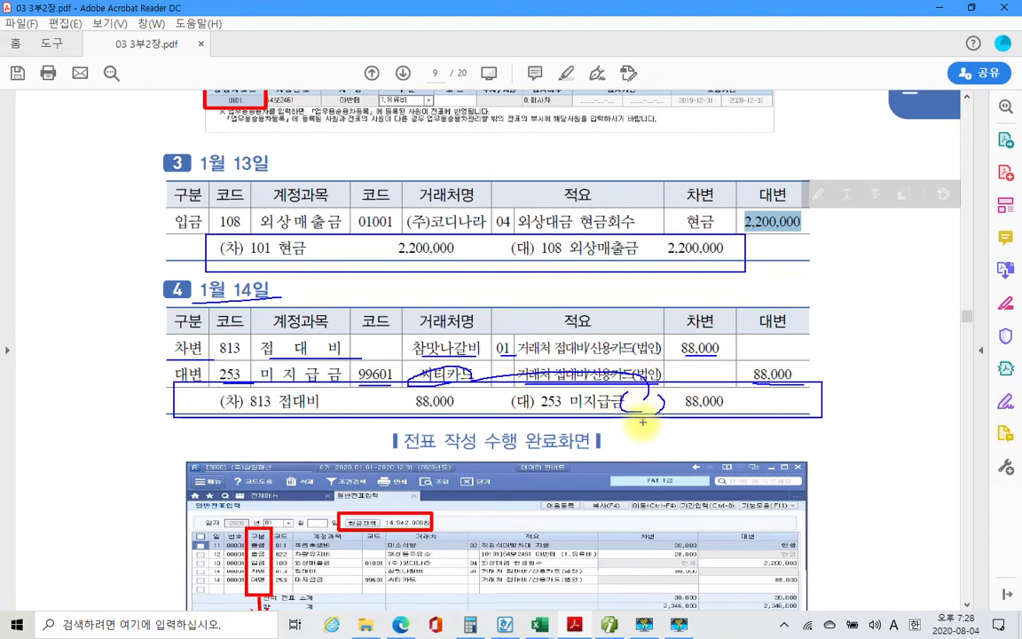
{"action": "key", "text": "Escape"}
{"action": "scroll", "coordinate": [340, 418], "scroll_direction": "down", "scroll_amount": 4}
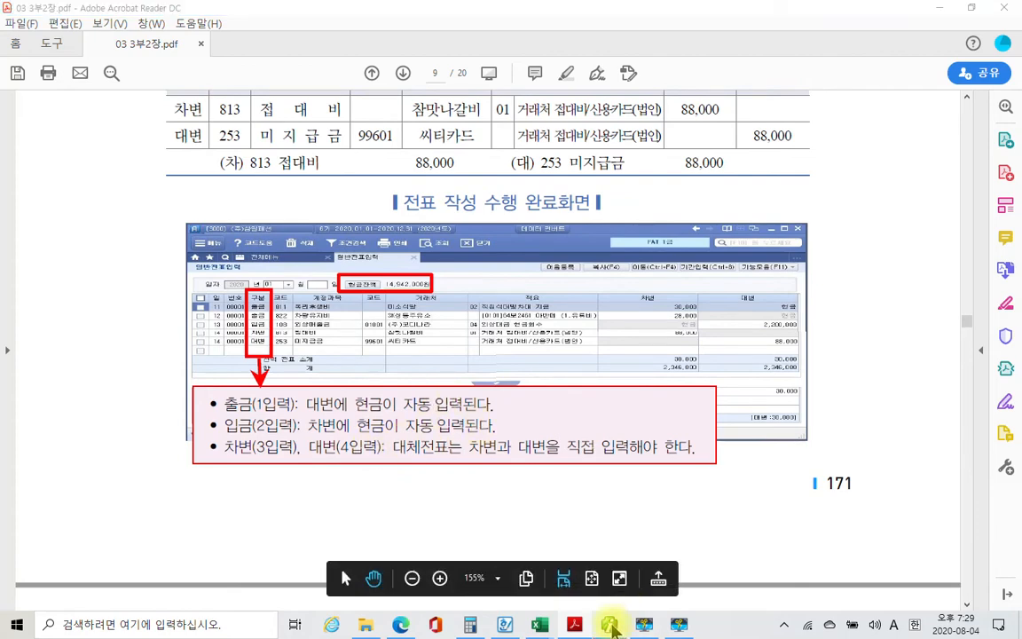
Select the January 12 차량유지비 voucher in SmartA and reread the PDF's 출금전표 작성하기 receipt exercise with its 수행 2 and 수행 3 tasks.
{"action": "left_click", "coordinate": [640, 621]}
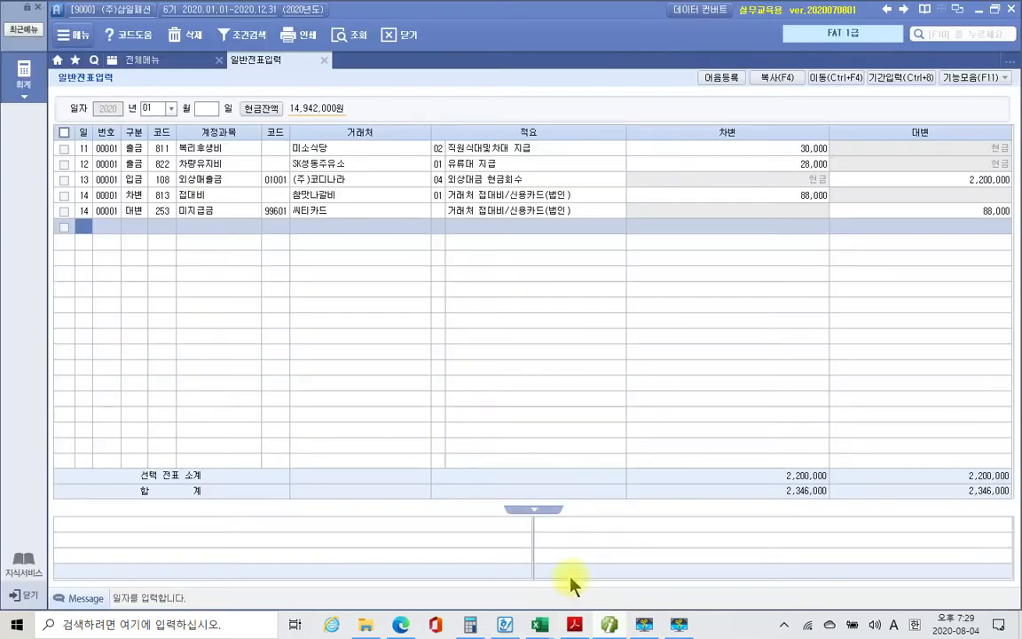
{"action": "left_click", "coordinate": [225, 164]}
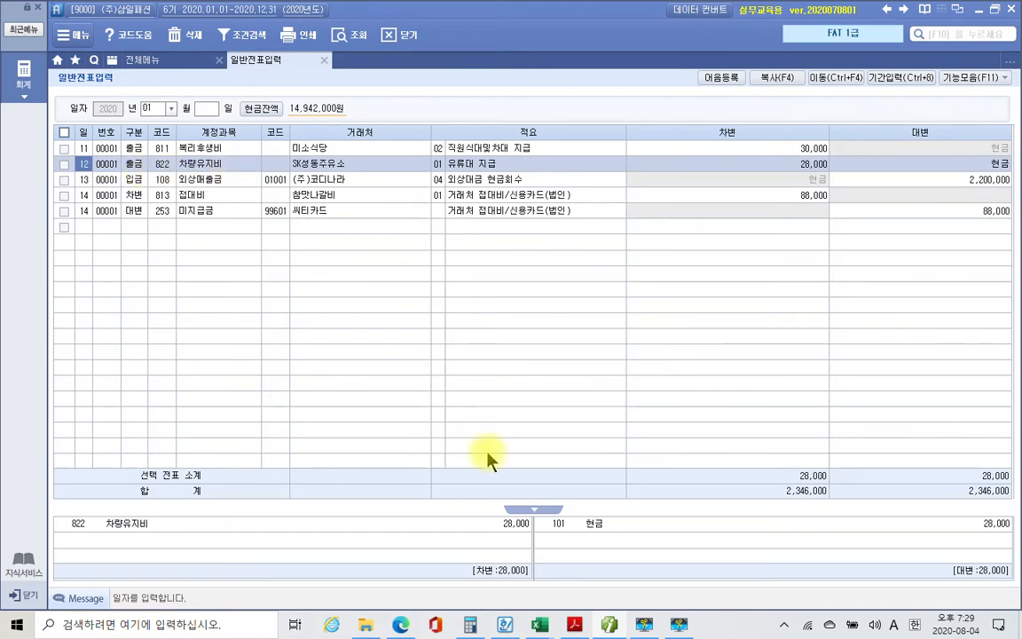
{"action": "left_click", "coordinate": [574, 624]}
{"action": "scroll", "coordinate": [499, 222], "scroll_direction": "up", "scroll_amount": 15}
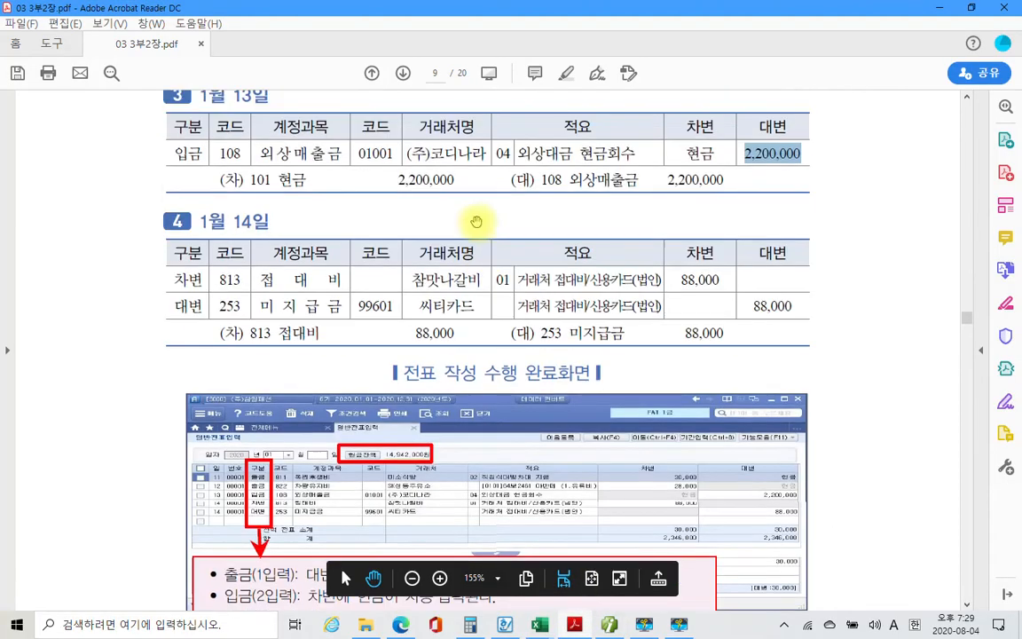
{"action": "scroll", "coordinate": [407, 202], "scroll_direction": "up", "scroll_amount": 10}
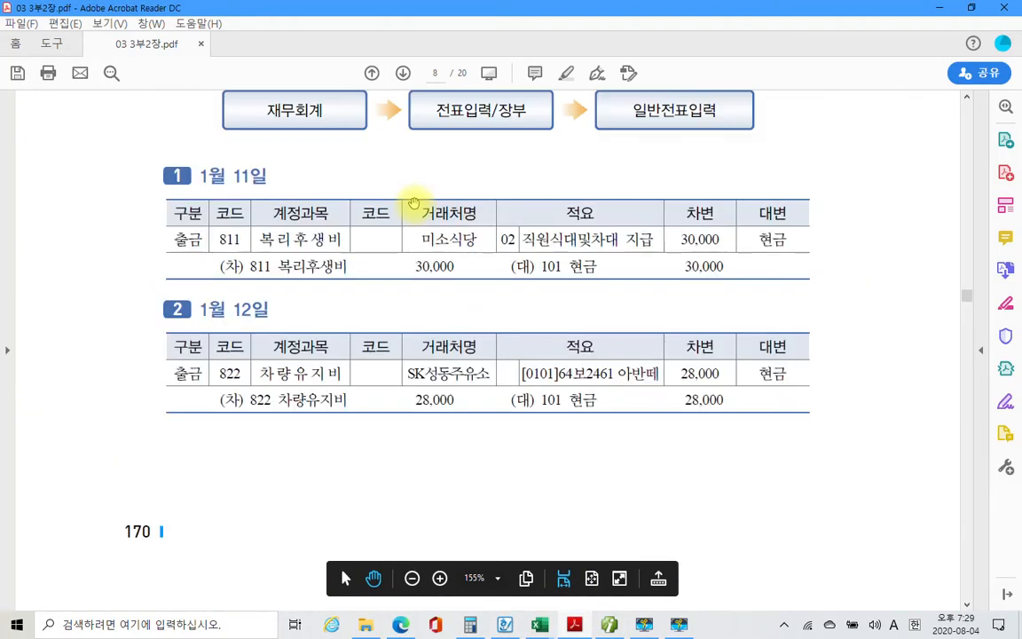
{"action": "scroll", "coordinate": [408, 205], "scroll_direction": "up", "scroll_amount": 10}
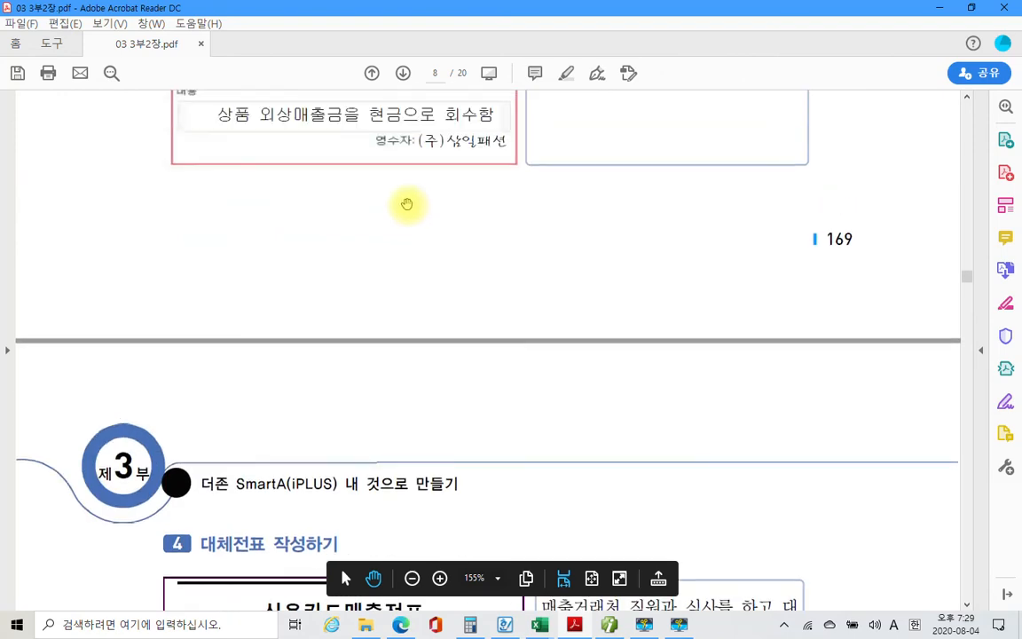
{"action": "scroll", "coordinate": [407, 208], "scroll_direction": "up", "scroll_amount": 5}
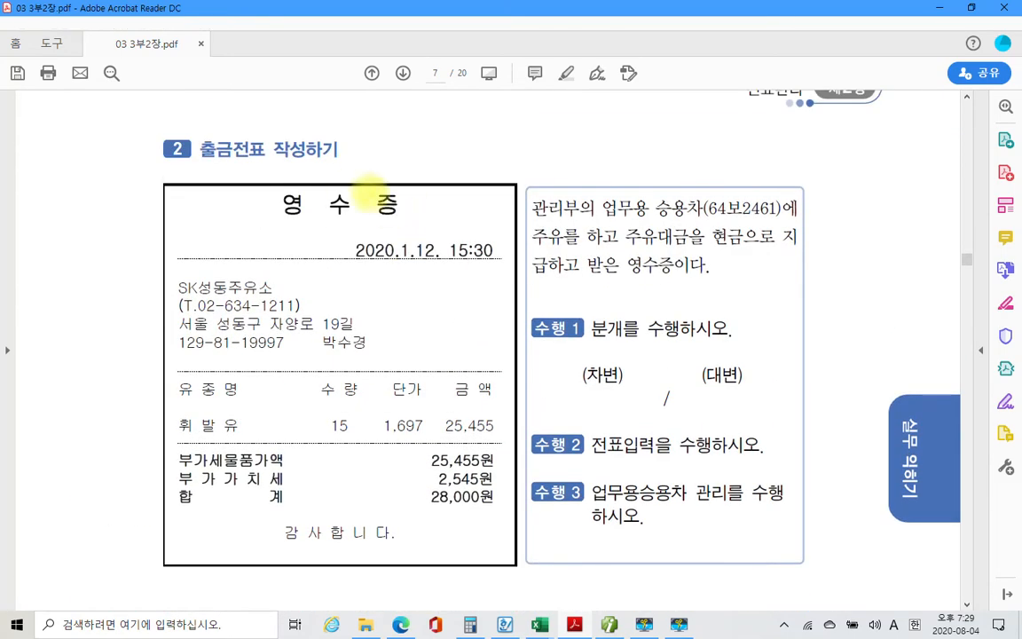
{"action": "left_click_drag", "start_coordinate": [262, 180], "coordinate": [420, 237]}
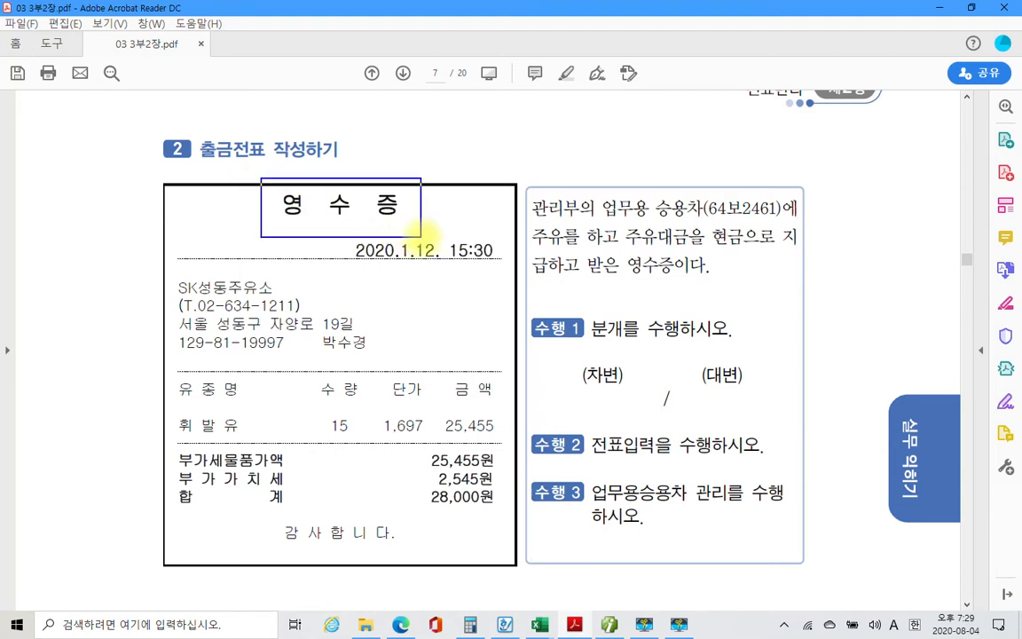
{"action": "left_click_drag", "start_coordinate": [596, 463], "coordinate": [825, 462]}
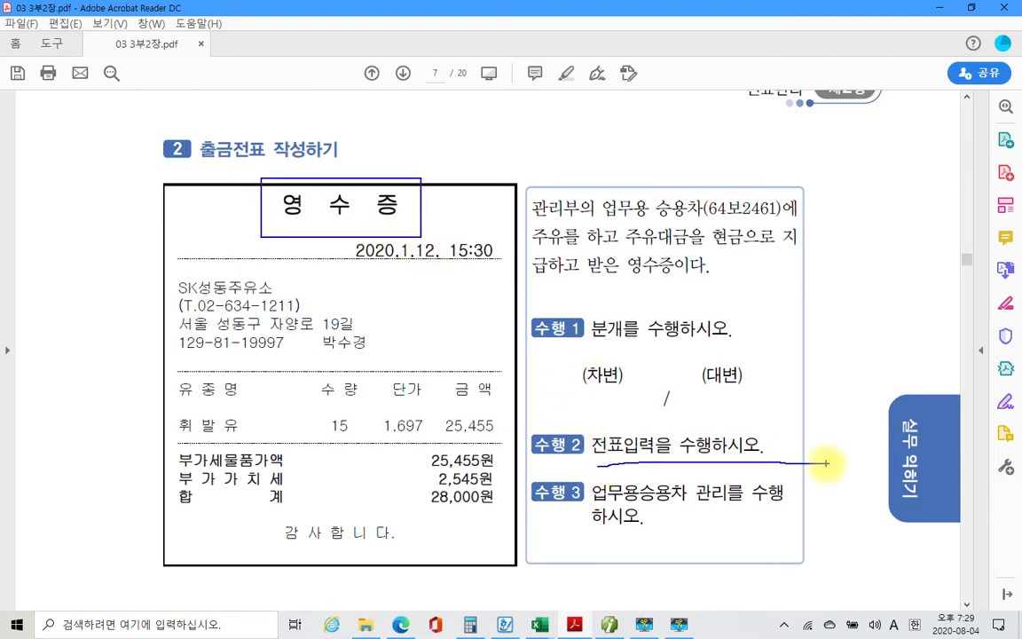
{"action": "mouse_move", "coordinate": [573, 477]}
{"action": "left_mouse_down"}
{"action": "mouse_move", "coordinate": [530, 508]}
{"action": "mouse_move", "coordinate": [564, 540]}
{"action": "left_mouse_up"}
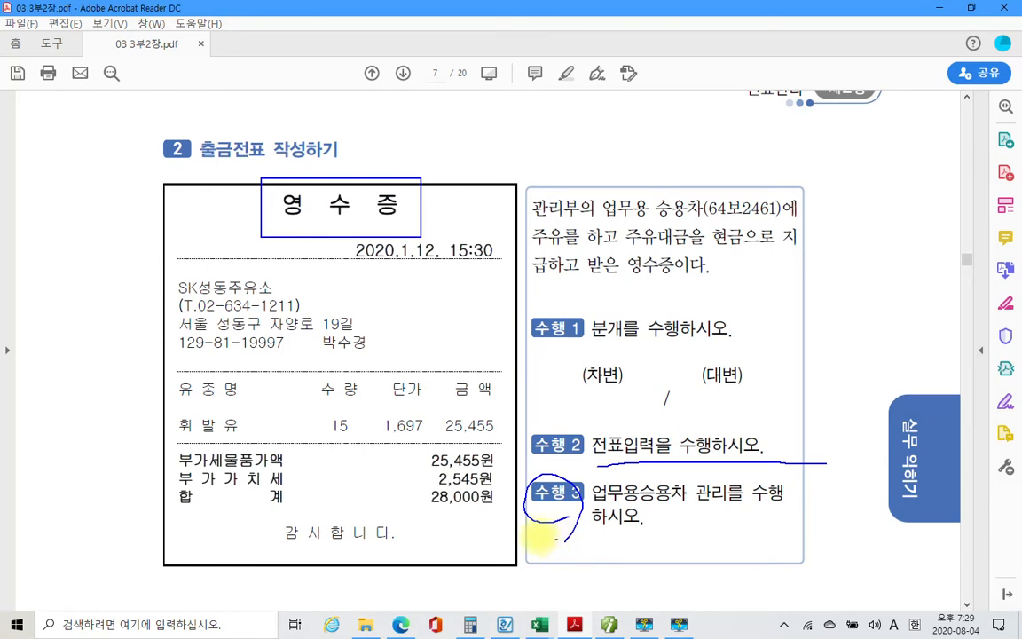
{"action": "key", "text": "Escape"}
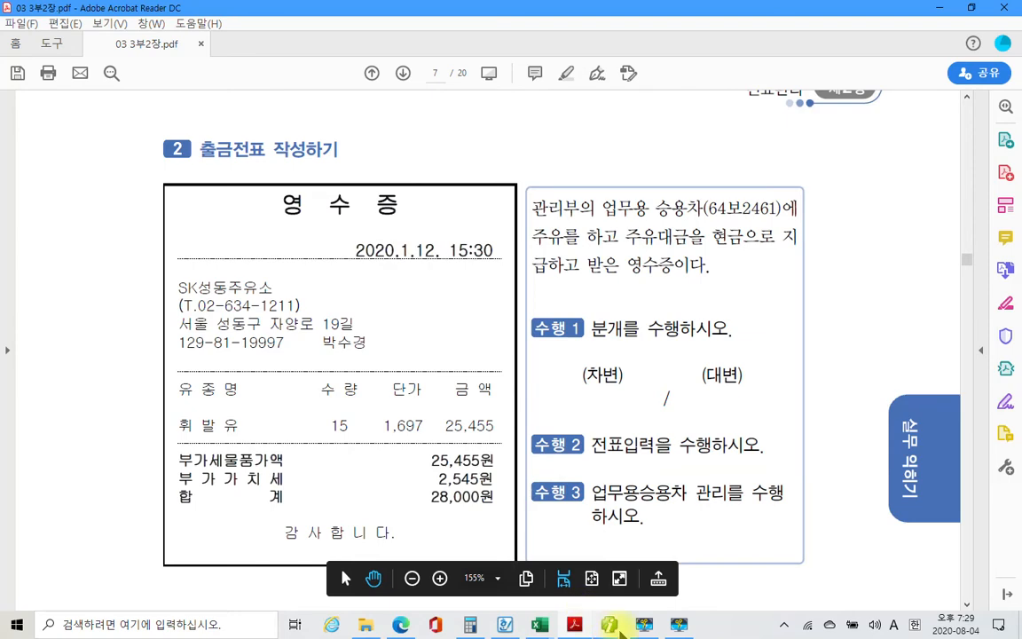
Switch to SmartA and review the January 12 voucher's 구분, 계정과목 코드, 거래처, 적요 and 차변 amount.
{"action": "left_click", "coordinate": [609, 623]}
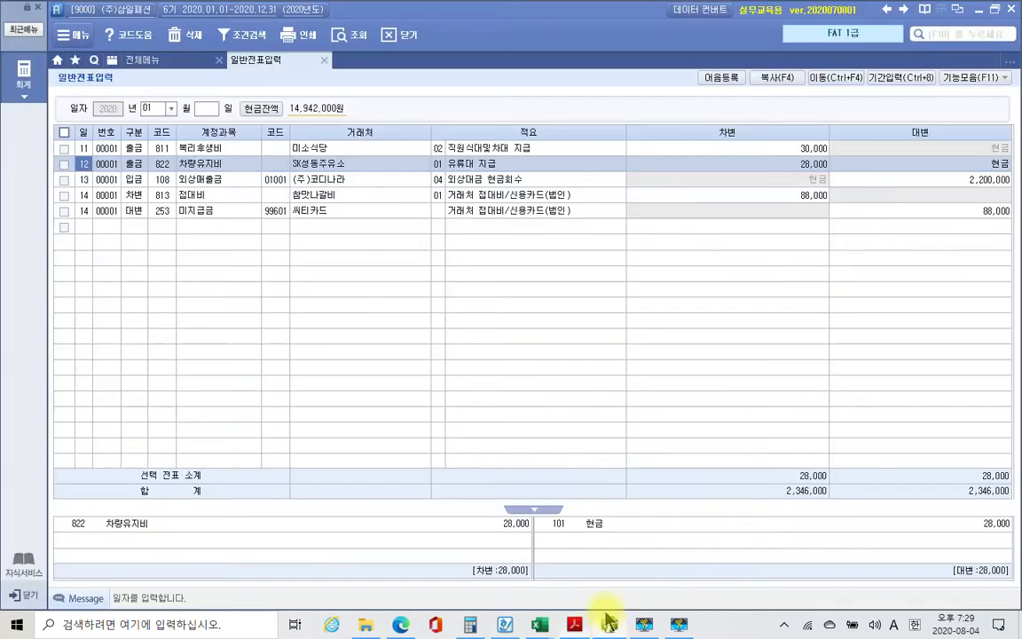
{"action": "left_click", "coordinate": [129, 164]}
{"action": "left_click", "coordinate": [170, 165]}
{"action": "left_click", "coordinate": [132, 165]}
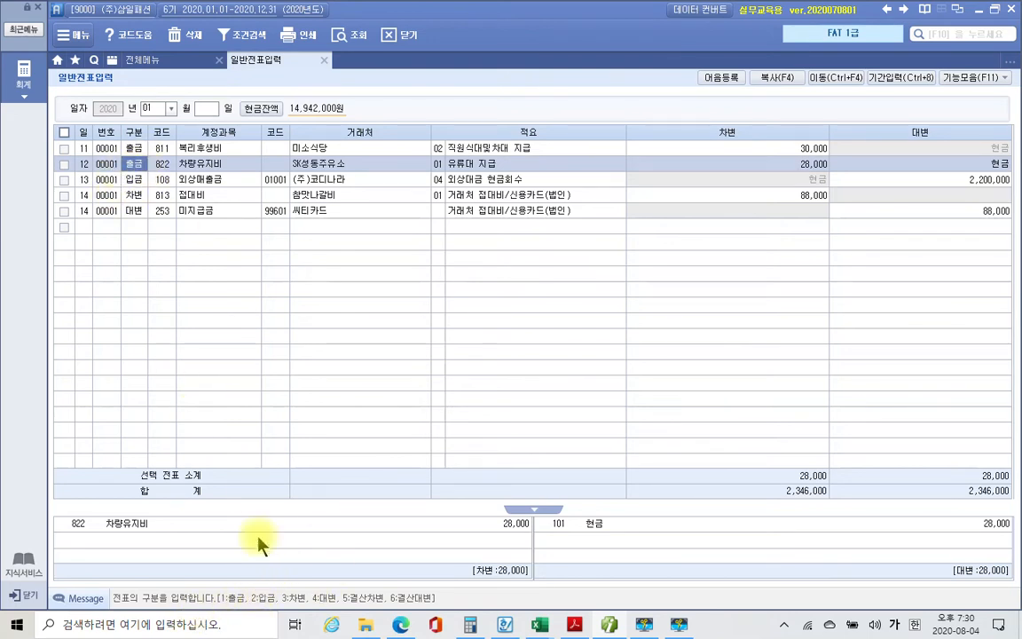
{"action": "left_click", "coordinate": [162, 164]}
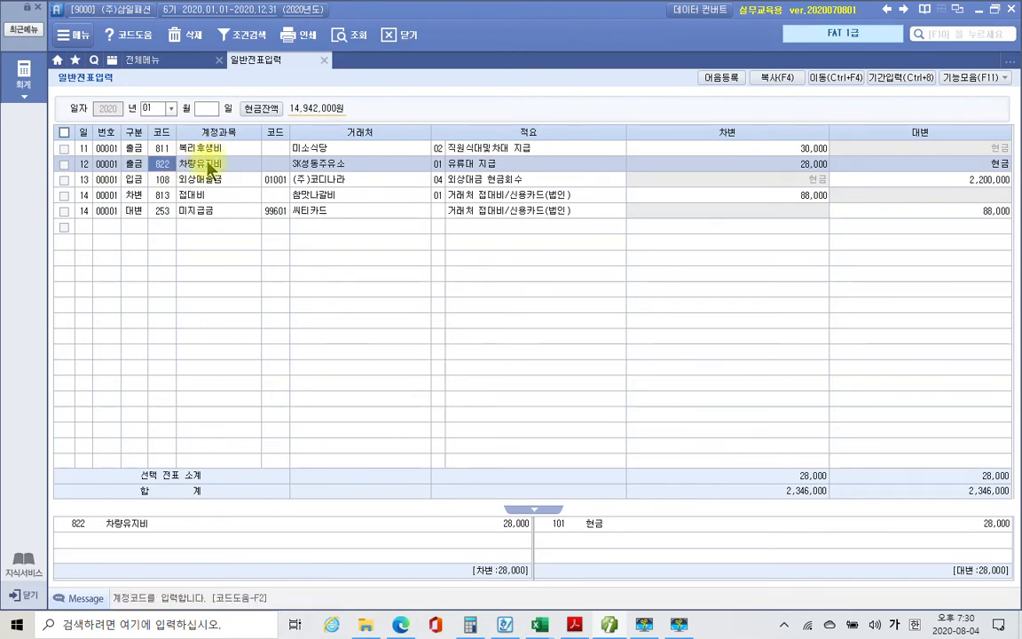
{"action": "left_click", "coordinate": [350, 169]}
{"action": "left_click", "coordinate": [455, 167]}
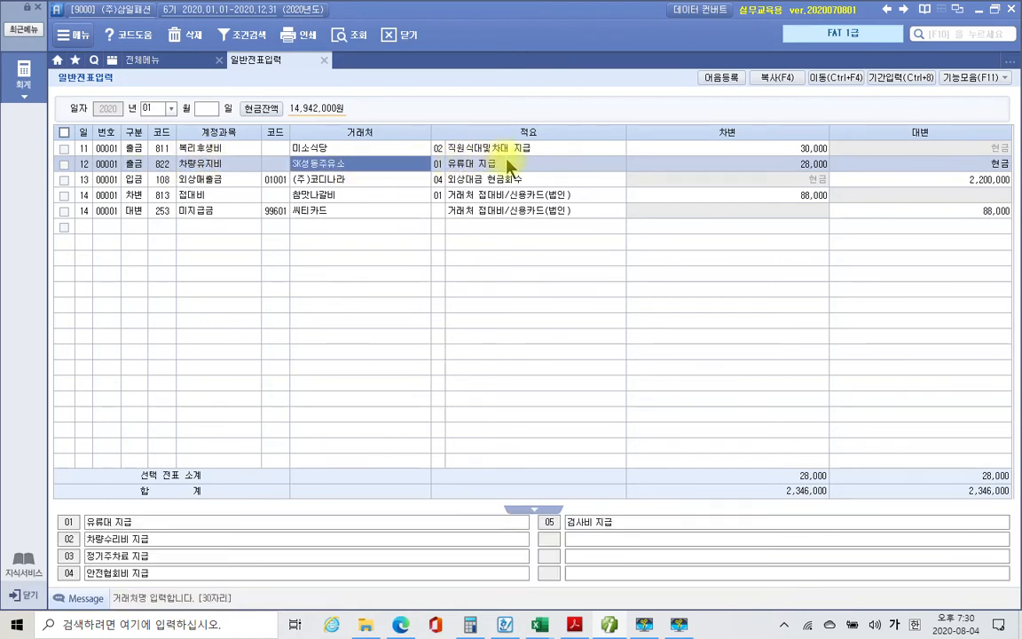
{"action": "left_click", "coordinate": [825, 168]}
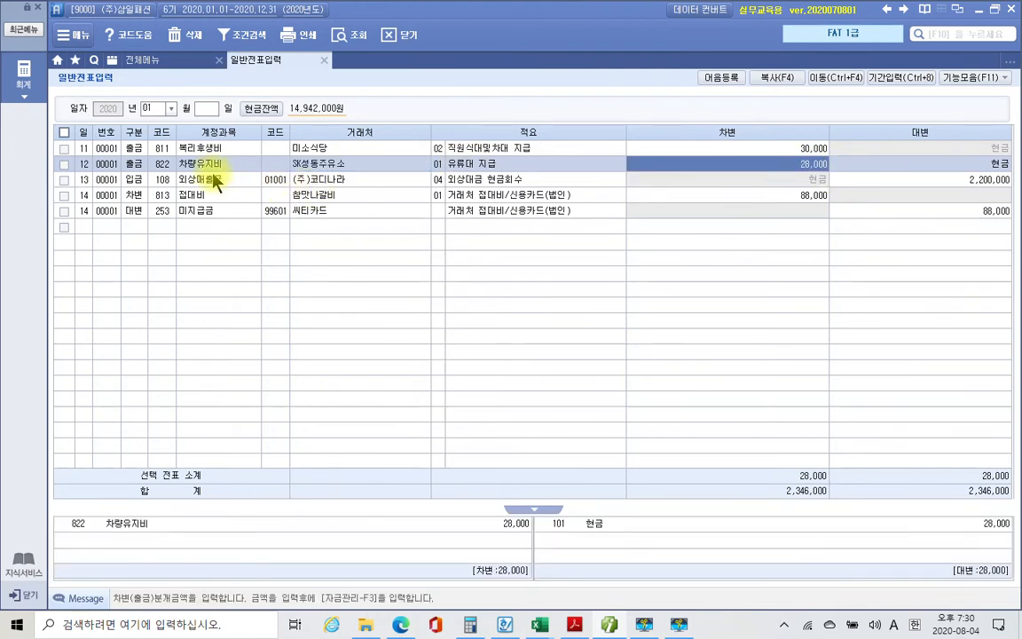
{"action": "left_click", "coordinate": [131, 167]}
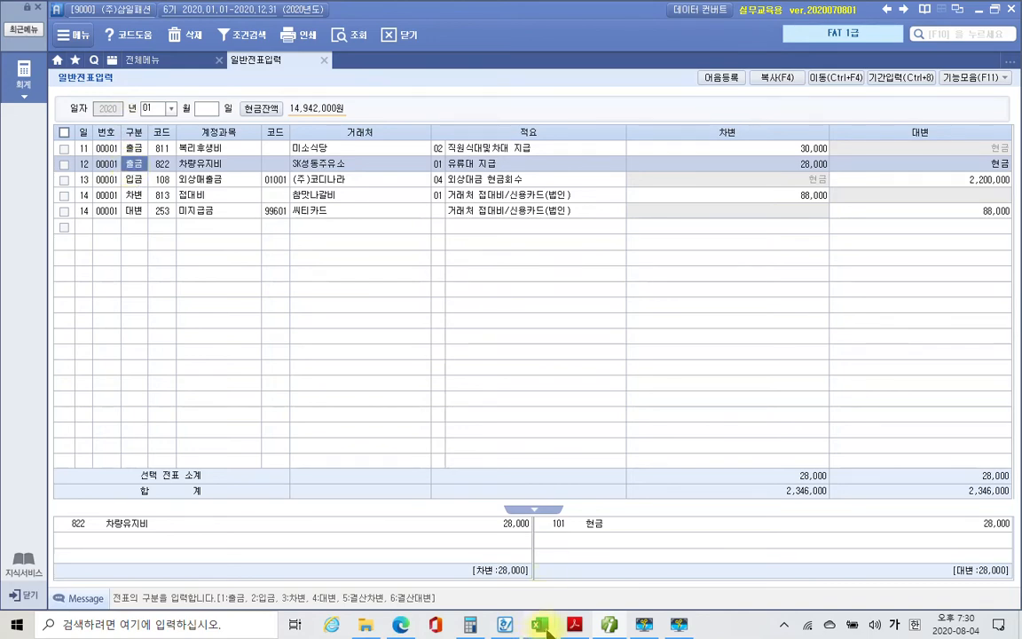
Check the 업무용 승용차 number in the PDF exercise and open 업무용 승용차 관리 from the January 12 차량유지비 amount in SmartA.
{"action": "left_click", "coordinate": [574, 624]}
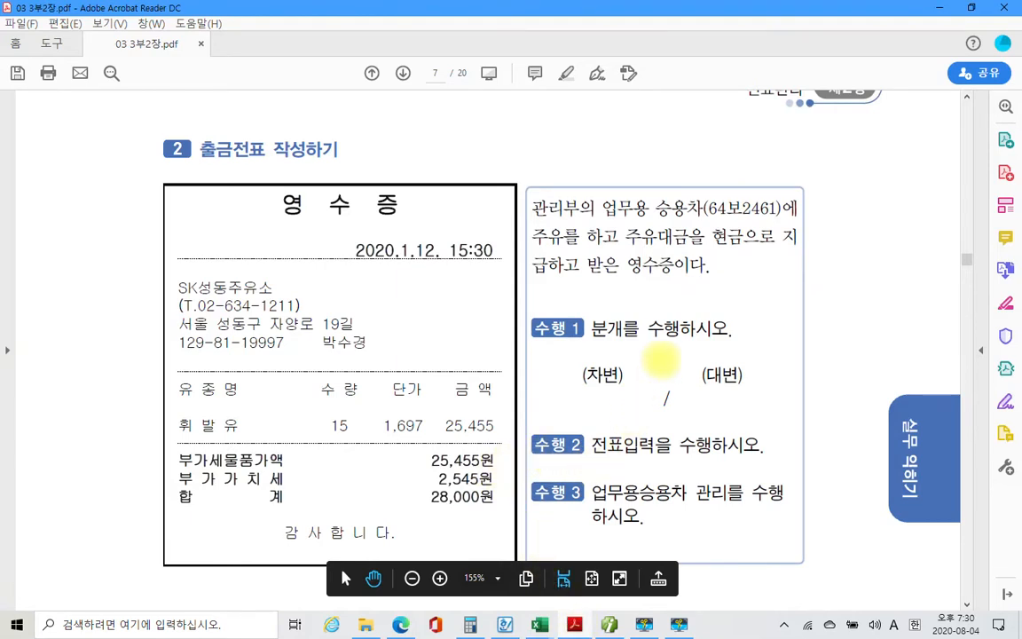
{"action": "left_click_drag", "start_coordinate": [707, 193], "coordinate": [780, 222]}
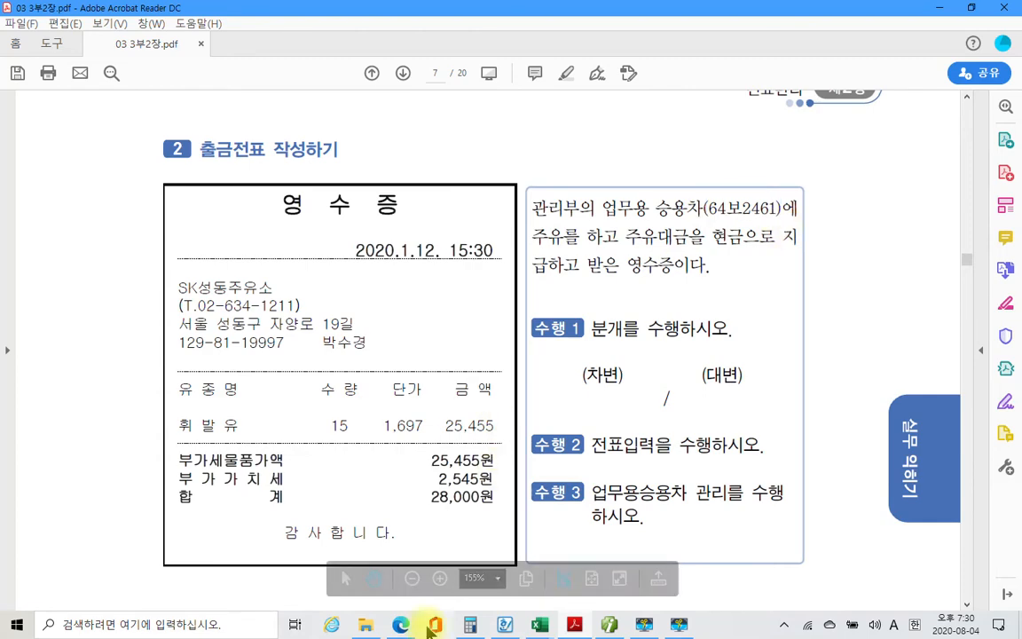
{"action": "left_click", "coordinate": [609, 624]}
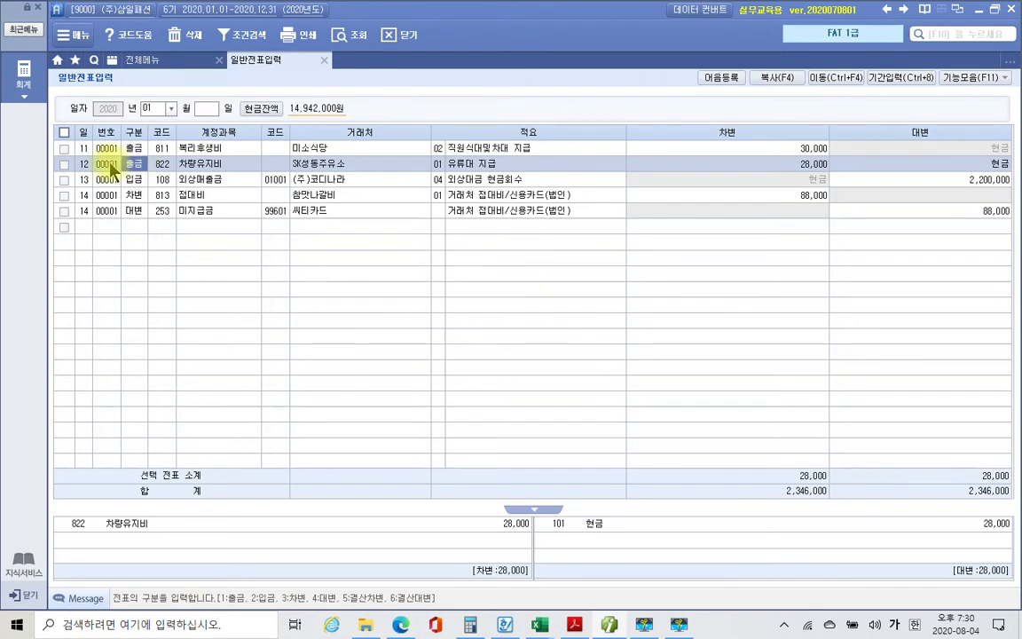
{"action": "left_click", "coordinate": [82, 164]}
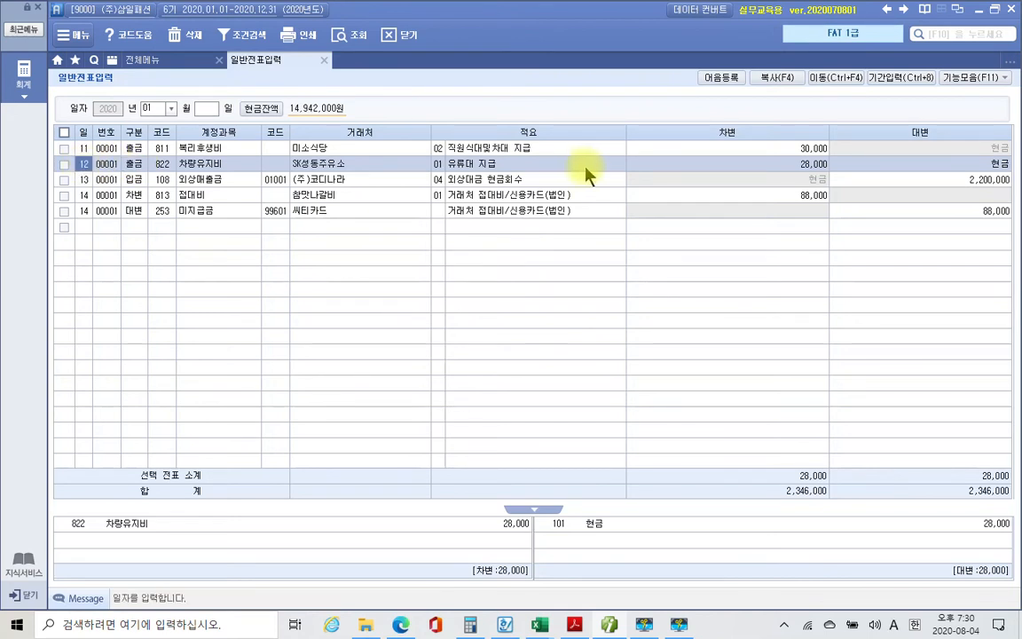
{"action": "left_click", "coordinate": [770, 165]}
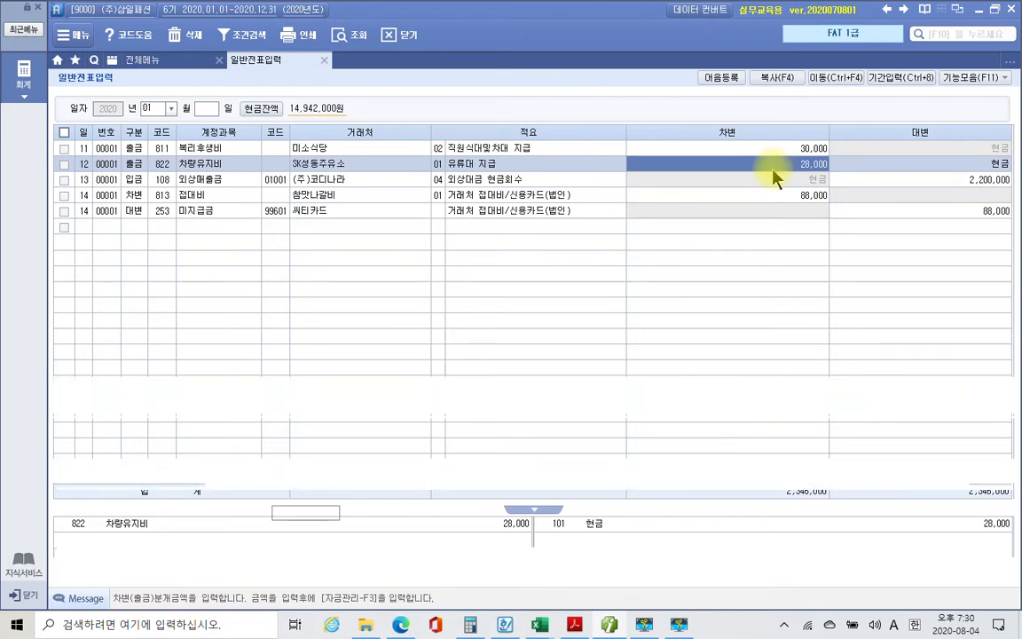
{"action": "key", "text": "Return"}
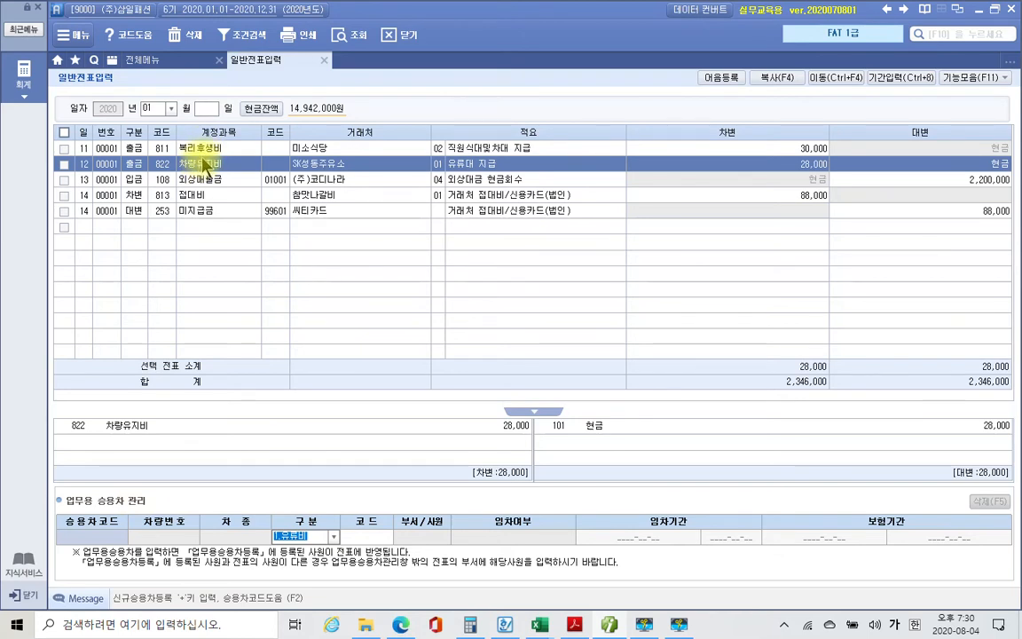
Compare with the January 11 복리후생비 amount and reopen 업무용 승용차 관리 for the January 12 차량유지비 voucher.
{"action": "left_click", "coordinate": [764, 151]}
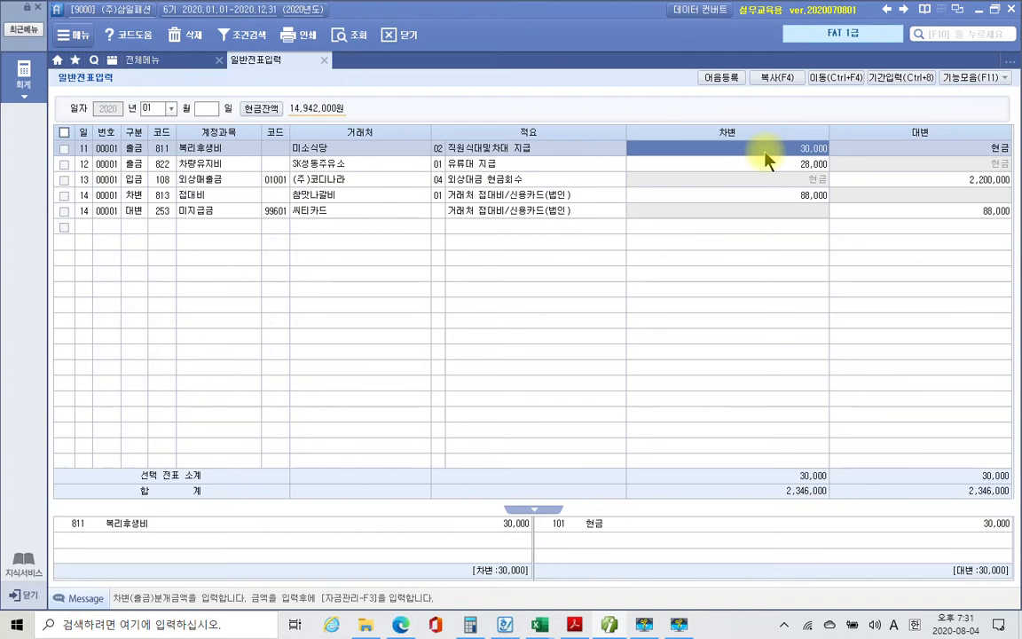
{"action": "left_click", "coordinate": [768, 166]}
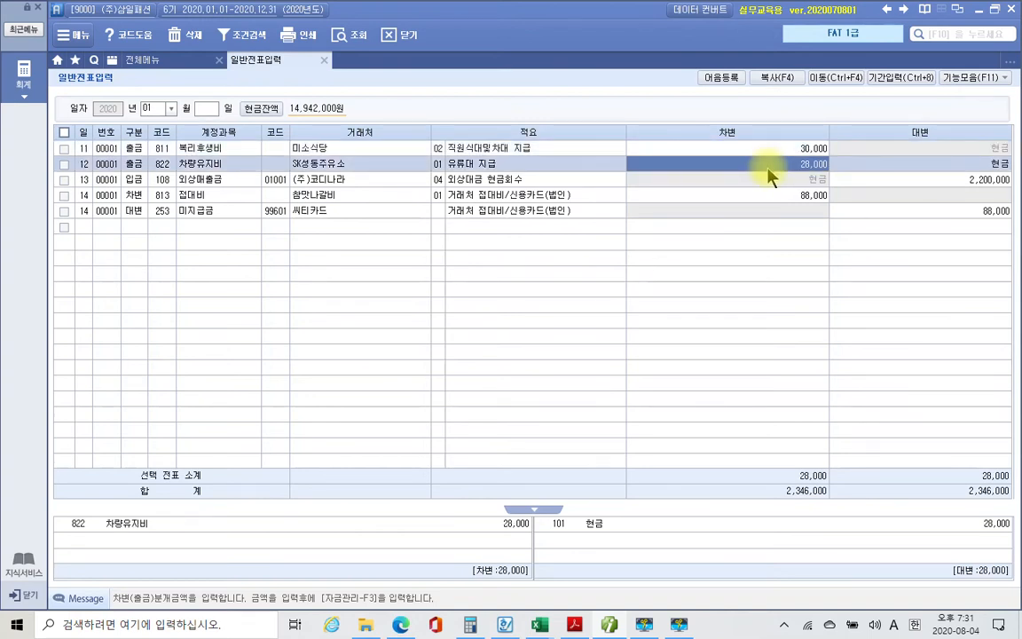
{"action": "key", "text": "Return"}
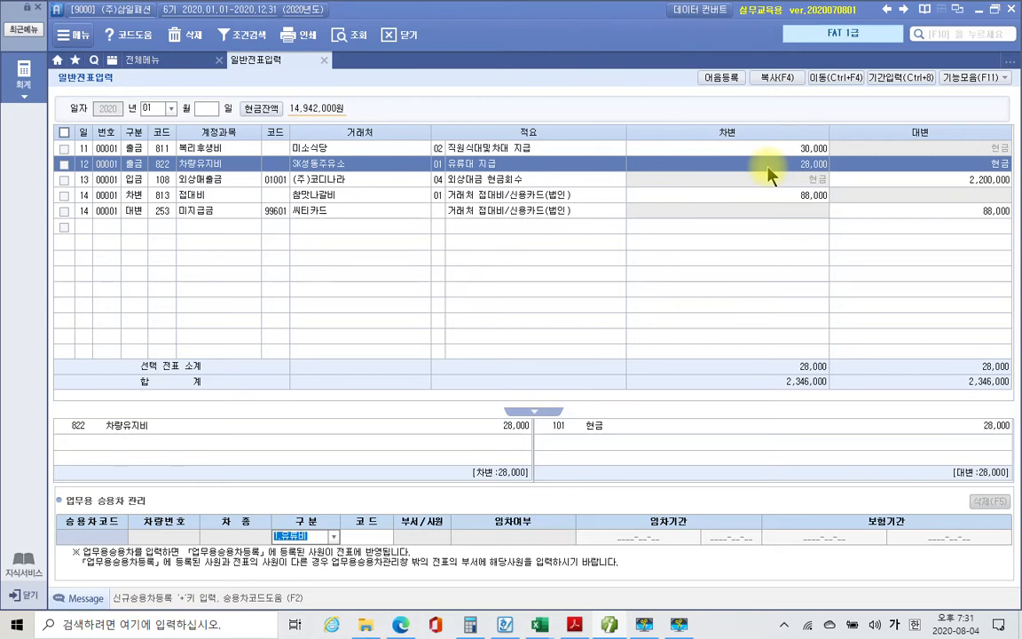
Assign company car 0101 아반떼 to the January 12 차량유지비 voucher from the 업무용 승용차 차량번호 code list.
{"action": "key", "text": "F2"}
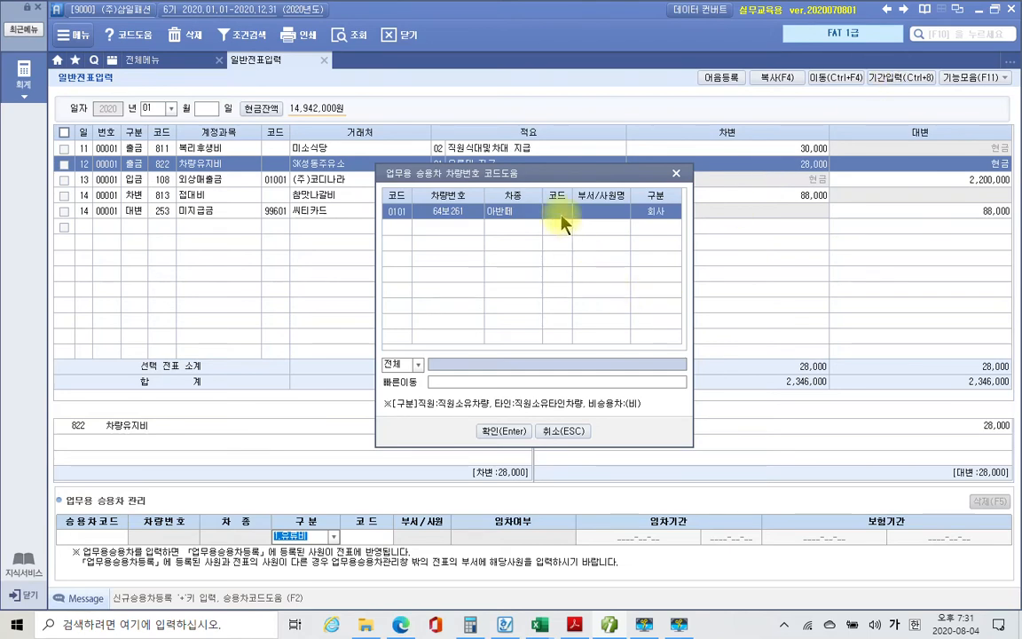
{"action": "left_click_drag", "start_coordinate": [550, 164], "coordinate": [524, 248]}
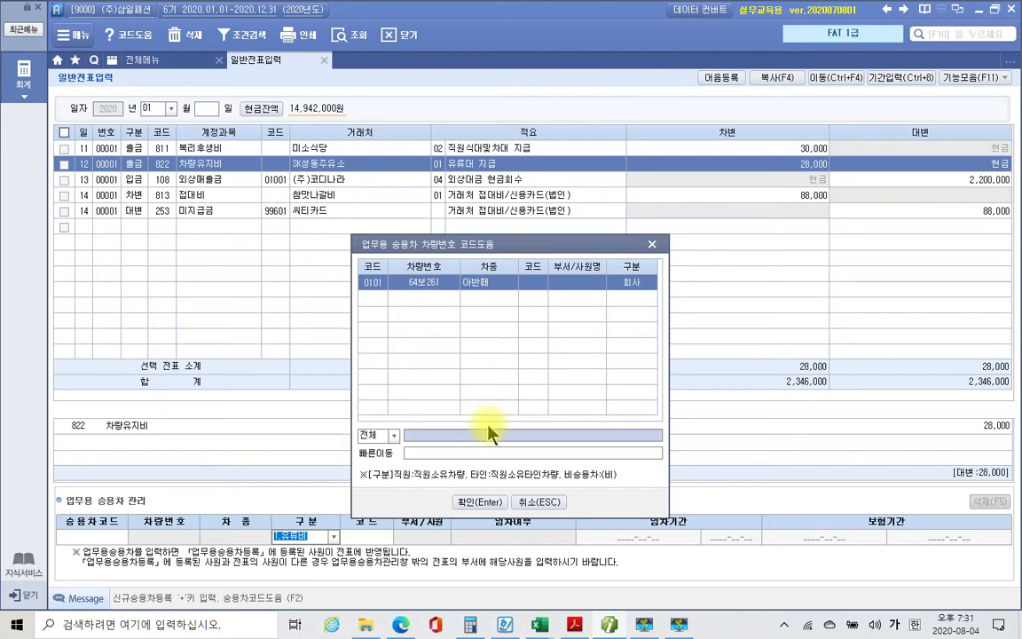
{"action": "left_click", "coordinate": [476, 501]}
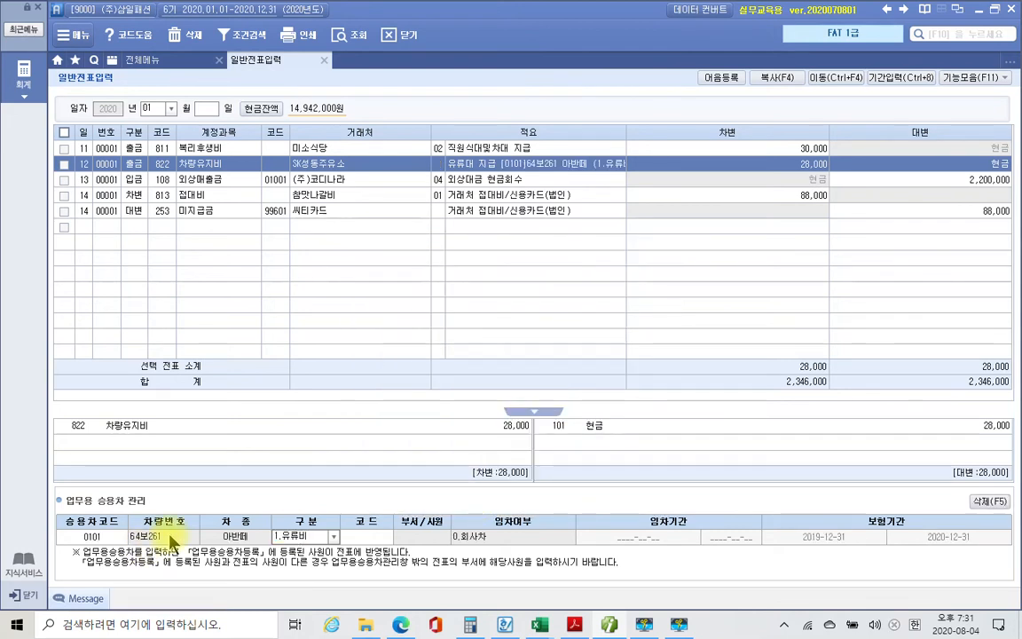
Try the 구분 options 2.보험료 and 3.수선비 for the 아반떼 in 업무용 승용차 관리 and reopen the option list.
{"action": "left_click", "coordinate": [332, 536]}
{"action": "left_click", "coordinate": [334, 538]}
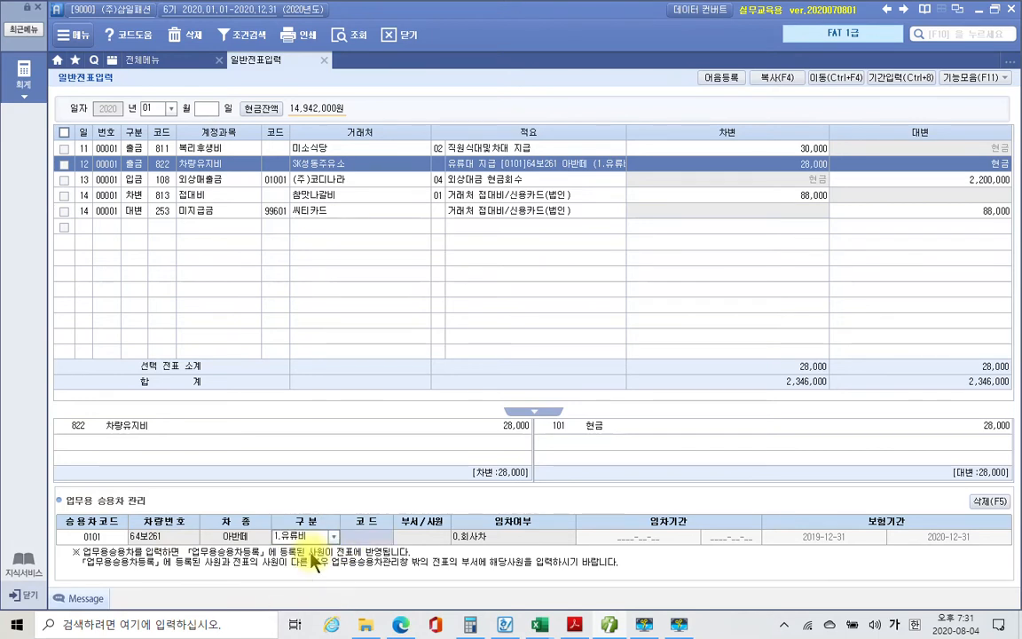
{"action": "left_click", "coordinate": [334, 540]}
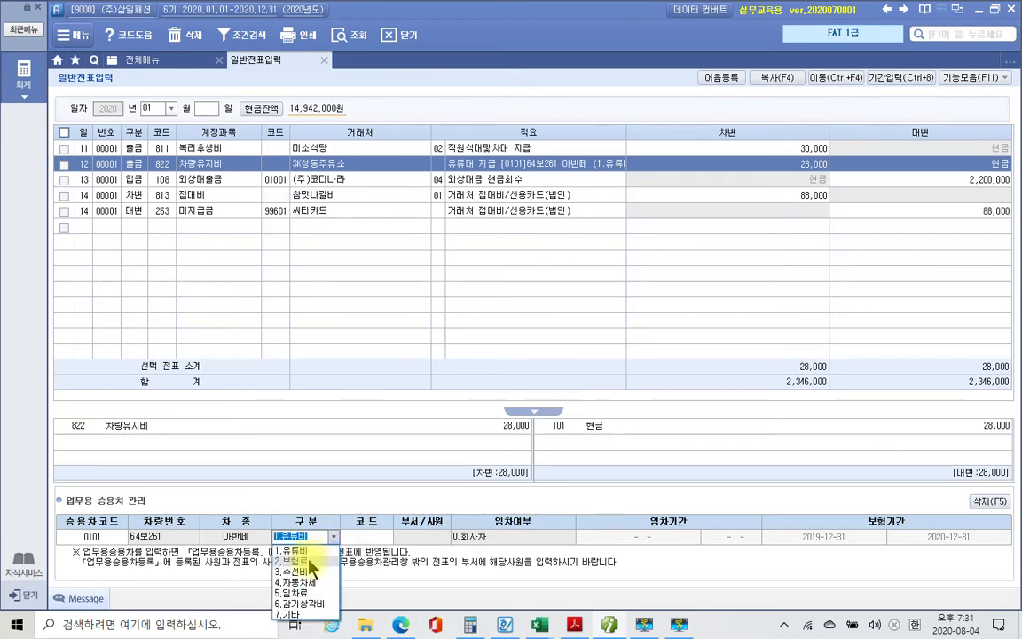
{"action": "left_click", "coordinate": [293, 561]}
{"action": "left_click", "coordinate": [333, 540]}
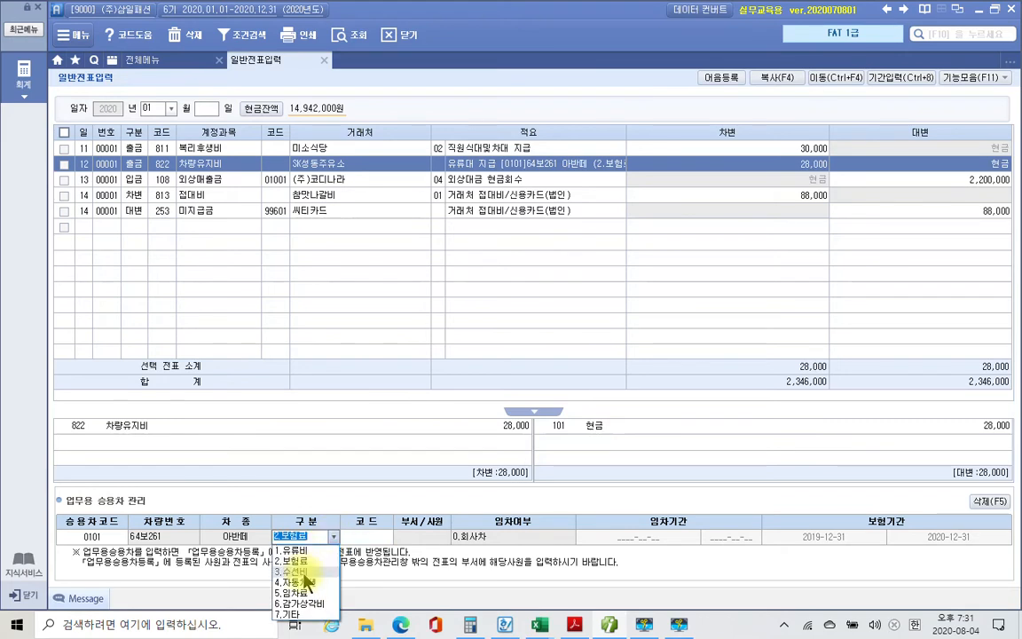
{"action": "left_click", "coordinate": [297, 571]}
{"action": "left_click", "coordinate": [333, 541]}
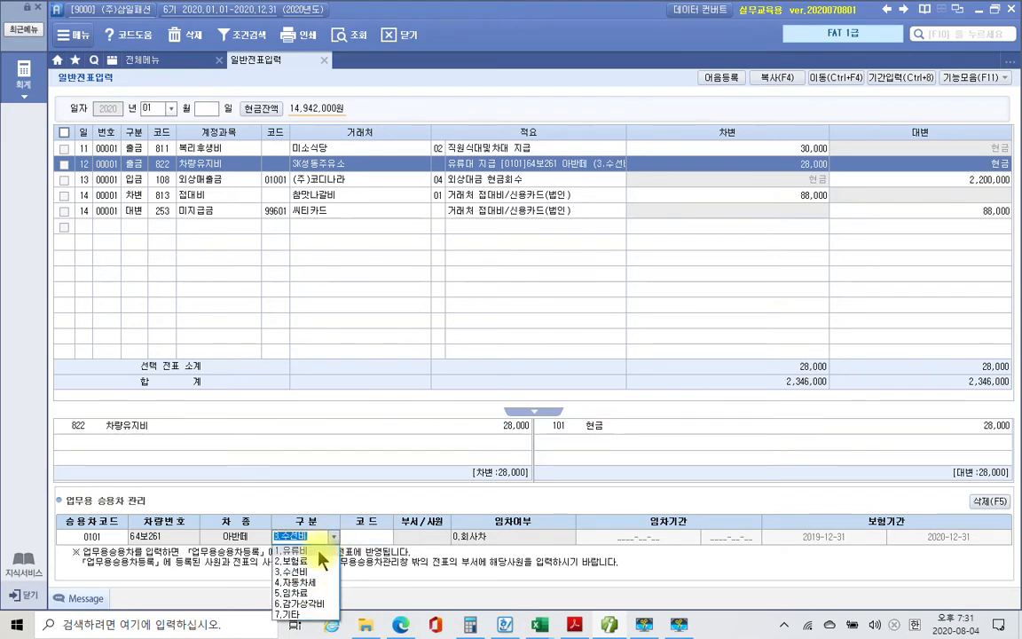
Set the 구분 of the business car record for the January 12 차량유지비 voucher to 1.유류비.
{"action": "left_click", "coordinate": [327, 551]}
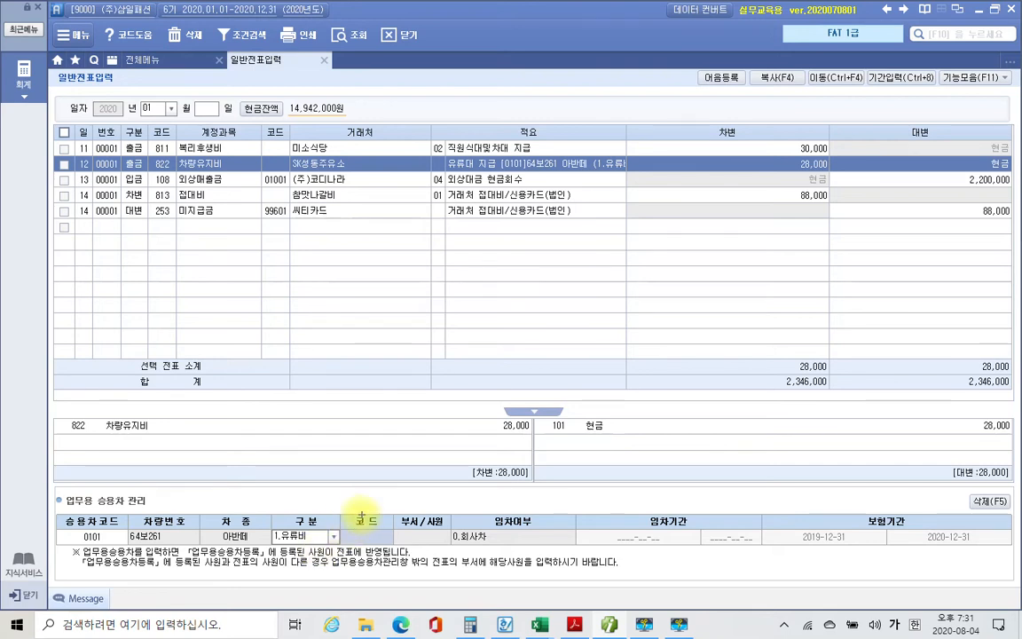
{"action": "mouse_move", "coordinate": [338, 519]}
{"action": "left_mouse_down"}
{"action": "mouse_move", "coordinate": [452, 543]}
{"action": "mouse_move", "coordinate": [375, 545]}
{"action": "mouse_move", "coordinate": [425, 551]}
{"action": "left_mouse_up"}
{"action": "key", "text": "Escape"}
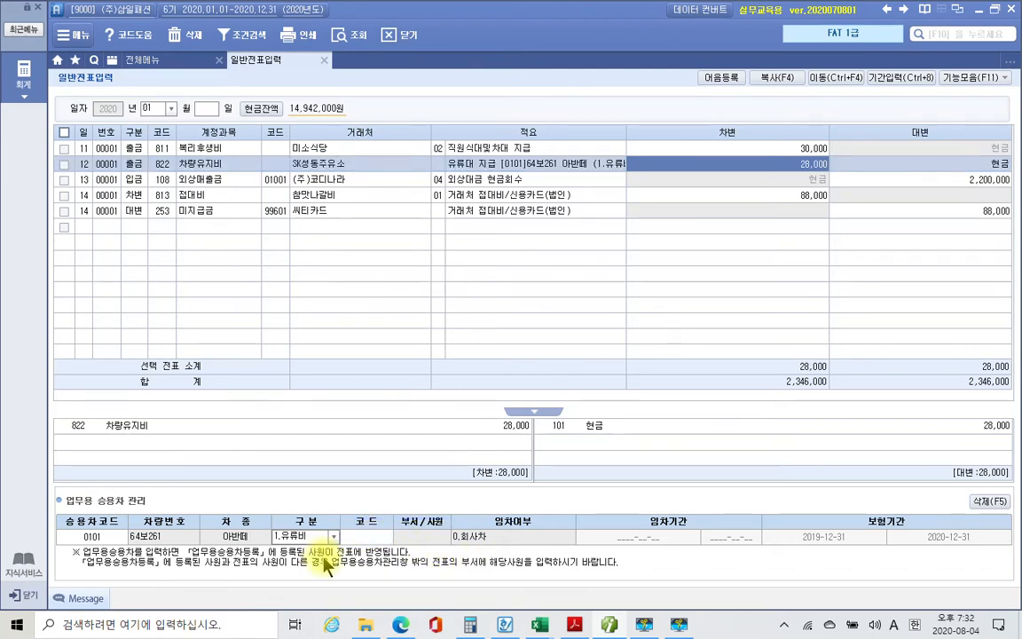
{"action": "left_click_drag", "start_coordinate": [412, 140], "coordinate": [635, 173]}
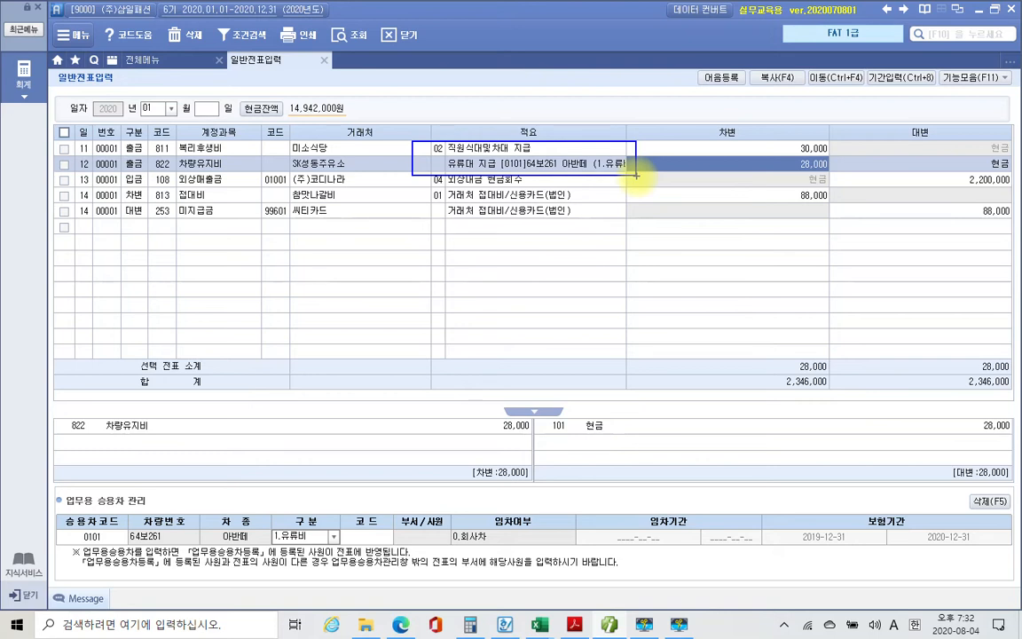
{"action": "key", "text": "Escape"}
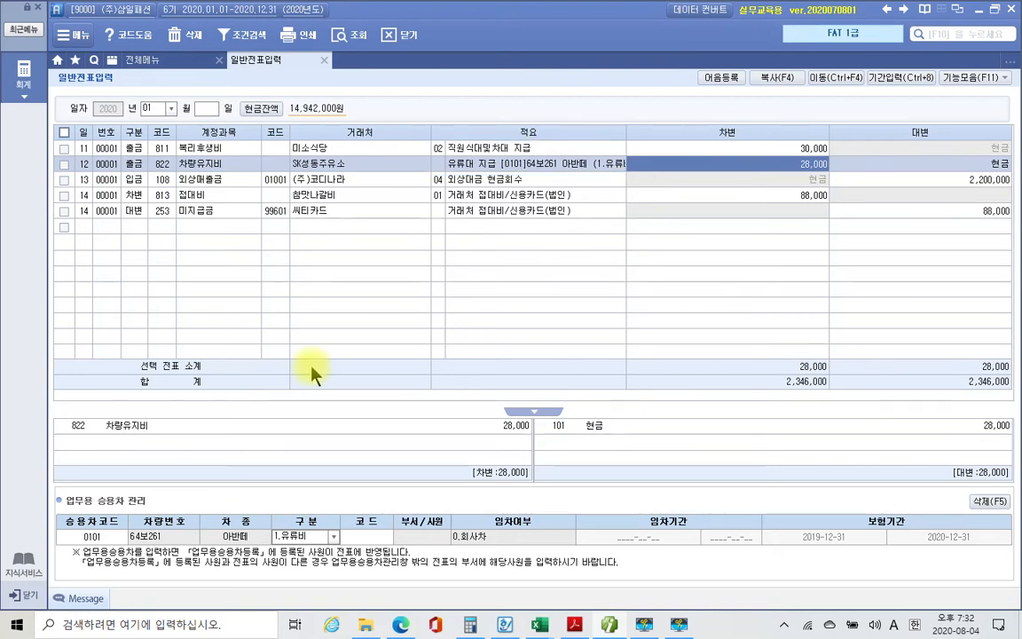
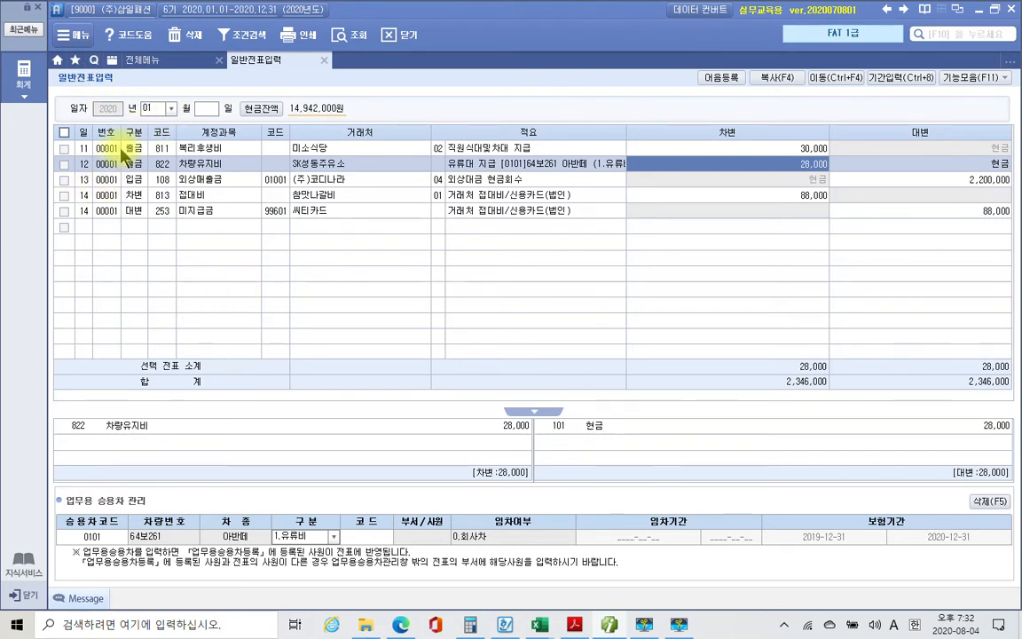
Review the 구분 types 출금, 입금, 차변 and 대변 across the January 11 to 14 vouchers.
{"action": "left_click", "coordinate": [84, 148]}
{"action": "left_click", "coordinate": [85, 211]}
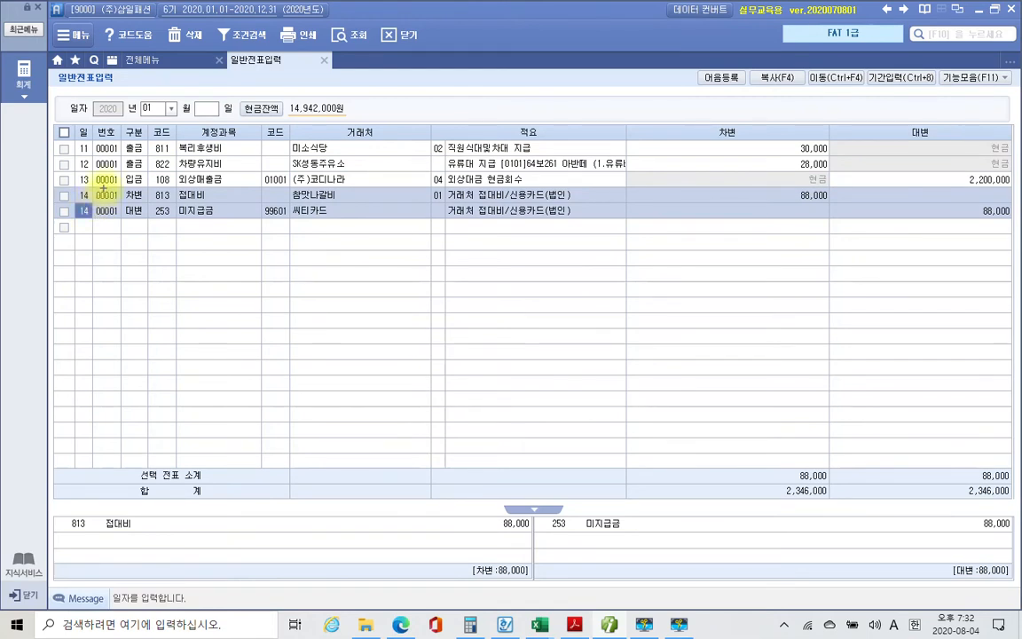
{"action": "mouse_move", "coordinate": [118, 139]}
{"action": "left_mouse_down"}
{"action": "mouse_move", "coordinate": [147, 171]}
{"action": "mouse_move", "coordinate": [152, 224]}
{"action": "left_mouse_up"}
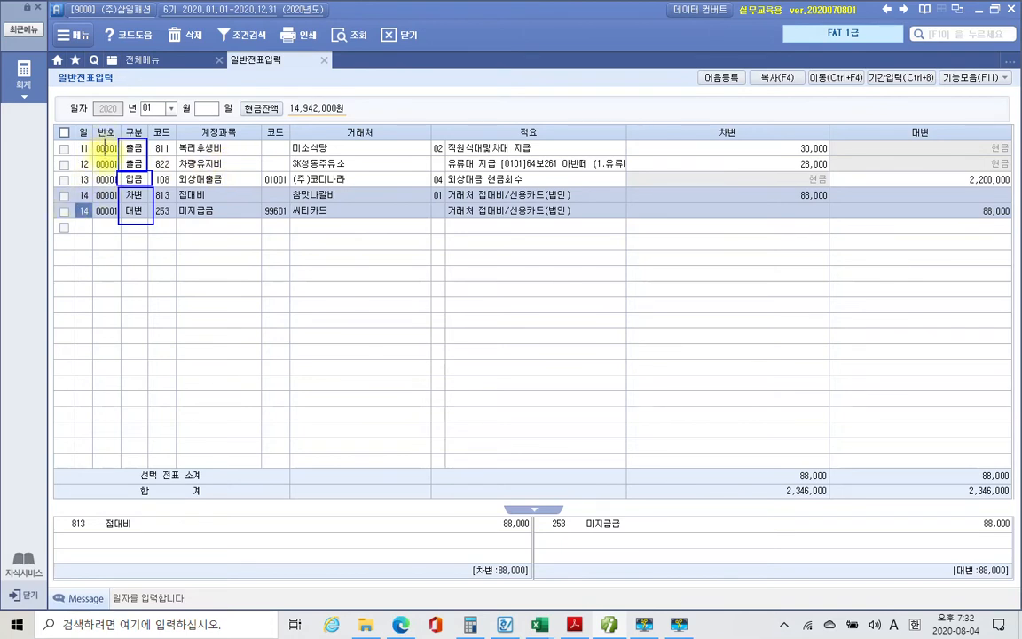
{"action": "mouse_move", "coordinate": [100, 176]}
{"action": "left_mouse_down"}
{"action": "mouse_move", "coordinate": [115, 172]}
{"action": "mouse_move", "coordinate": [116, 196]}
{"action": "left_mouse_up"}
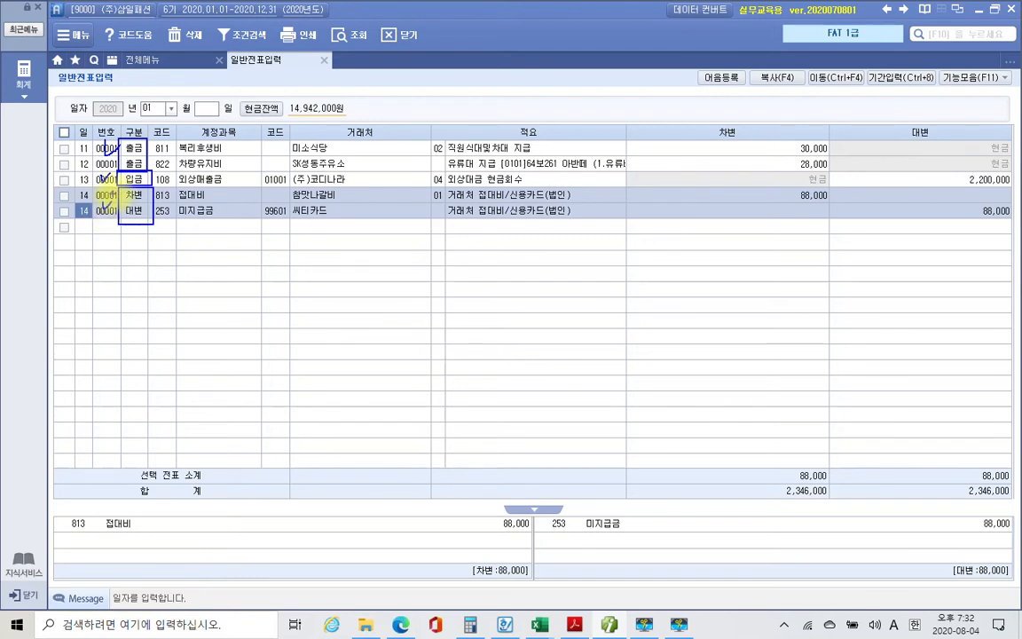
{"action": "key", "text": "Escape"}
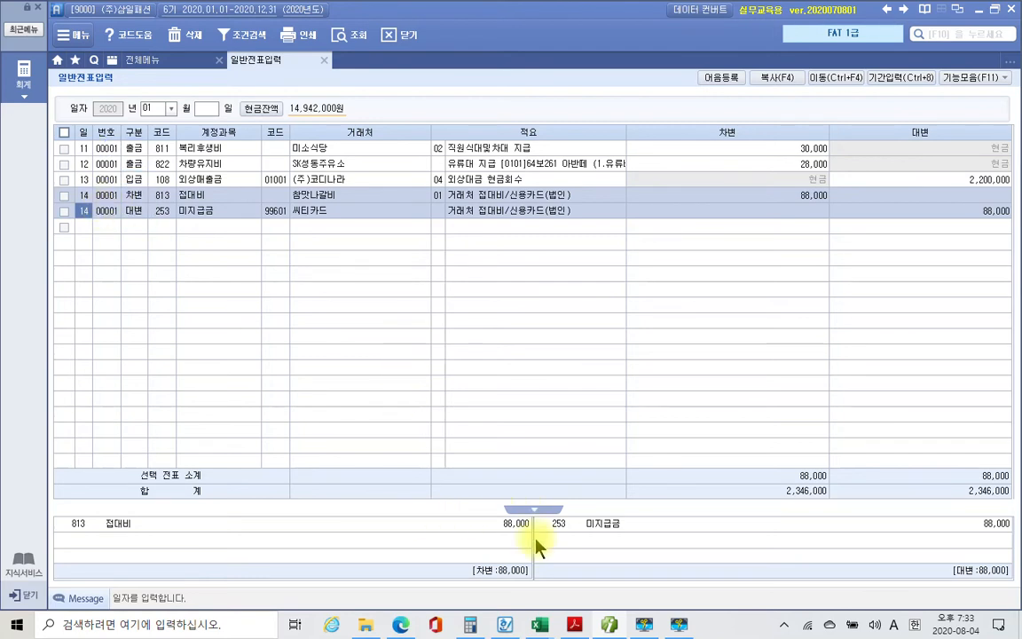
Switch to 03 3부2장.pdf in Adobe Acrobat Reader and read on past the voucher answers to the 증빙서류의 의의 section.
{"action": "left_click", "coordinate": [574, 623]}
{"action": "scroll", "coordinate": [594, 515], "scroll_direction": "down", "scroll_amount": 3}
{"action": "scroll", "coordinate": [593, 478], "scroll_direction": "down", "scroll_amount": 10}
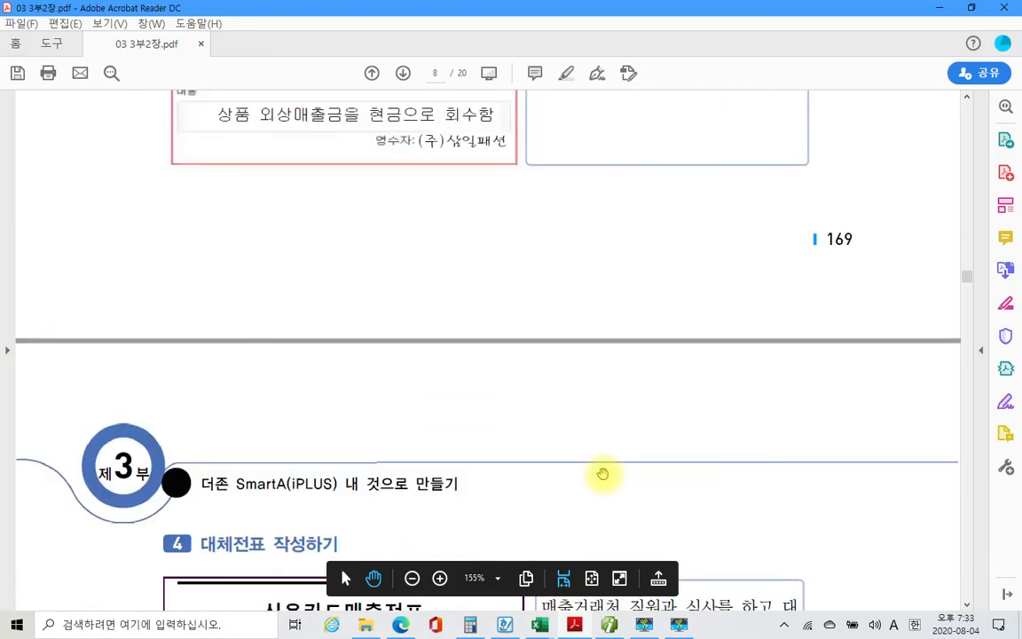
{"action": "scroll", "coordinate": [603, 478], "scroll_direction": "down", "scroll_amount": 10}
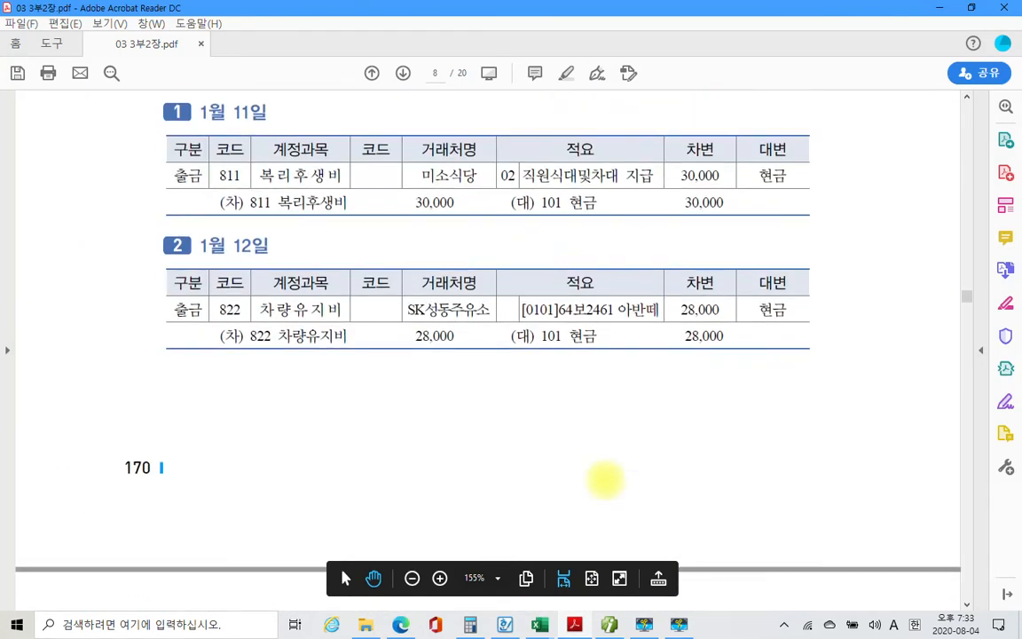
{"action": "scroll", "coordinate": [603, 478], "scroll_direction": "down", "scroll_amount": 10}
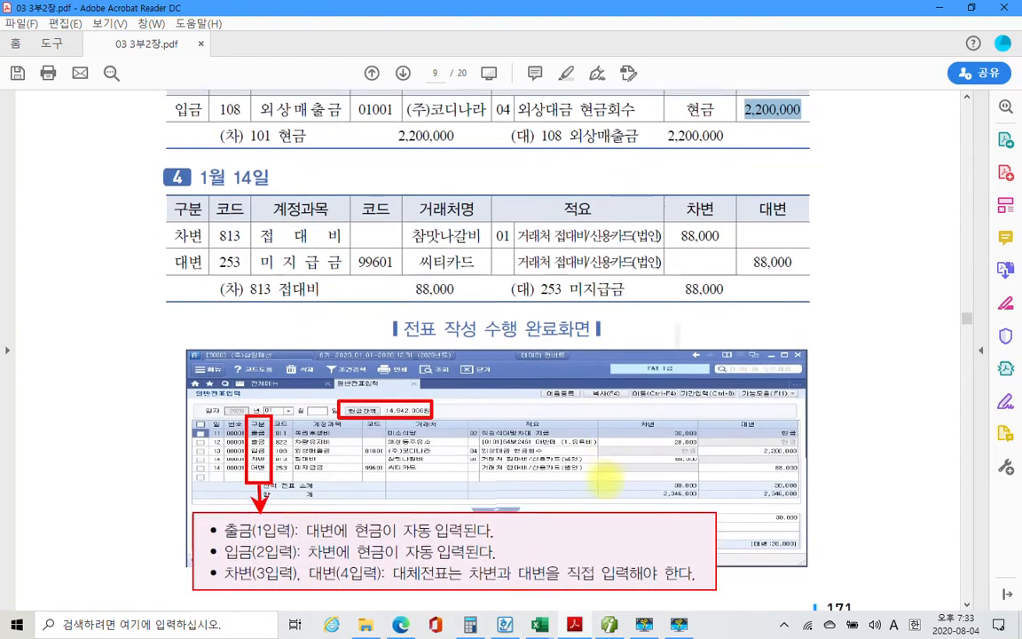
{"action": "scroll", "coordinate": [603, 480], "scroll_direction": "down", "scroll_amount": 10}
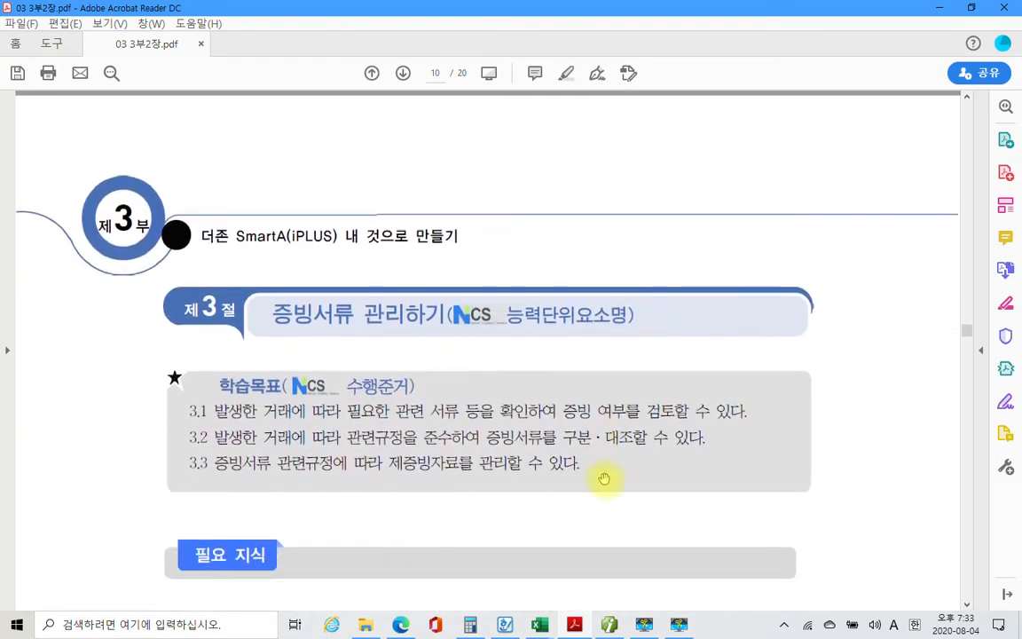
{"action": "scroll", "coordinate": [604, 478], "scroll_direction": "up", "scroll_amount": 6}
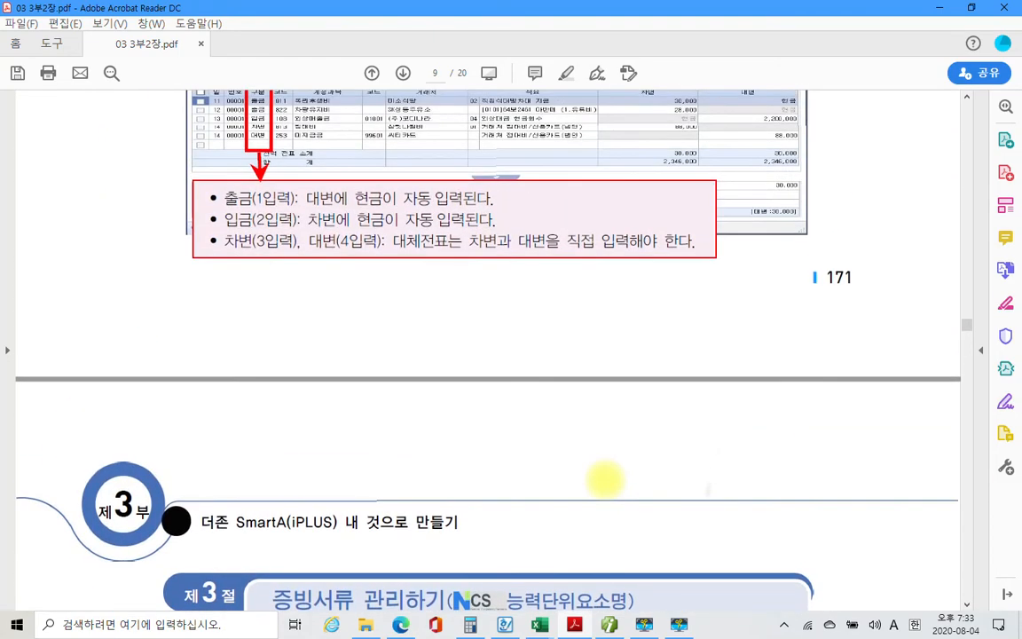
{"action": "scroll", "coordinate": [604, 480], "scroll_direction": "down", "scroll_amount": 3}
{"action": "scroll", "coordinate": [603, 480], "scroll_direction": "down", "scroll_amount": 6}
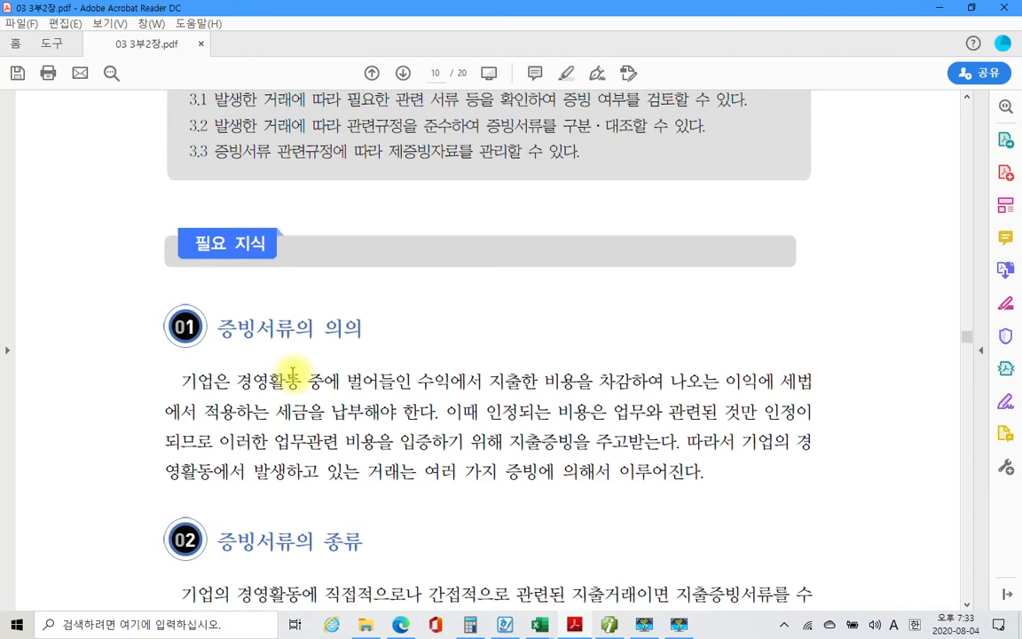
Outline the 증빙서류의 의의 paragraph with temporary ink and mark its phrases on 세금, 수익, 비용 and 이익.
{"action": "mouse_move", "coordinate": [129, 352]}
{"action": "left_mouse_down"}
{"action": "mouse_move", "coordinate": [422, 456]}
{"action": "mouse_move", "coordinate": [838, 499]}
{"action": "left_mouse_up"}
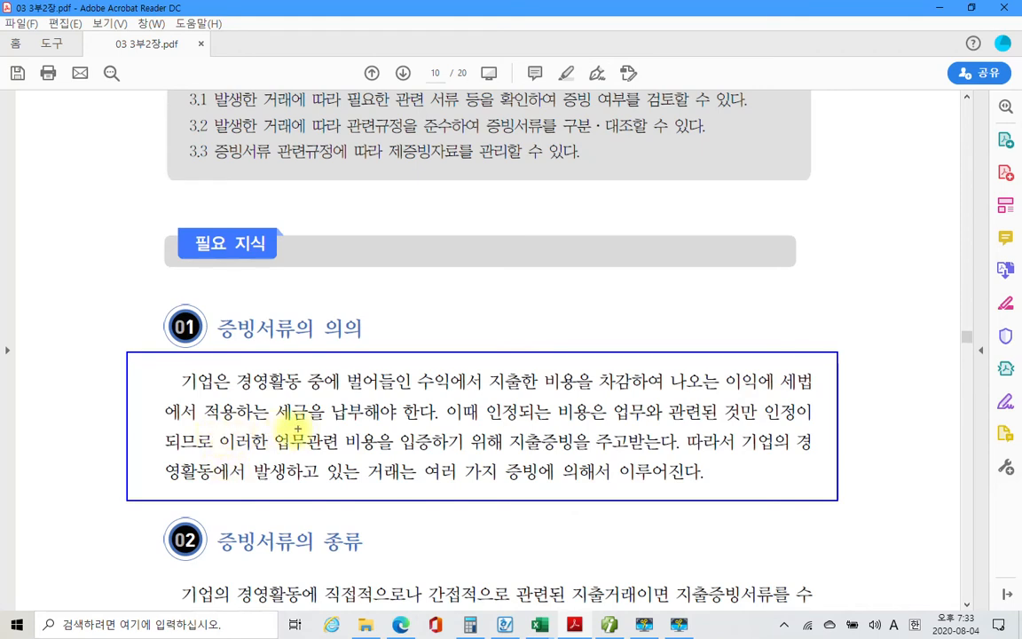
{"action": "left_click_drag", "start_coordinate": [274, 425], "coordinate": [433, 425]}
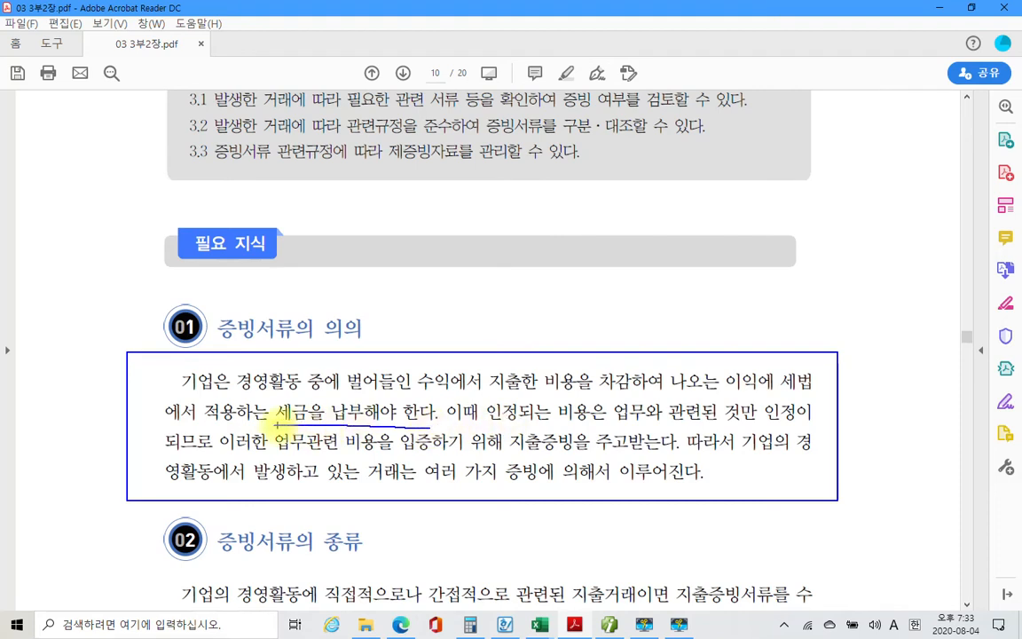
{"action": "mouse_move", "coordinate": [270, 415]}
{"action": "left_mouse_down"}
{"action": "mouse_move", "coordinate": [275, 395]}
{"action": "mouse_move", "coordinate": [310, 418]}
{"action": "left_mouse_up"}
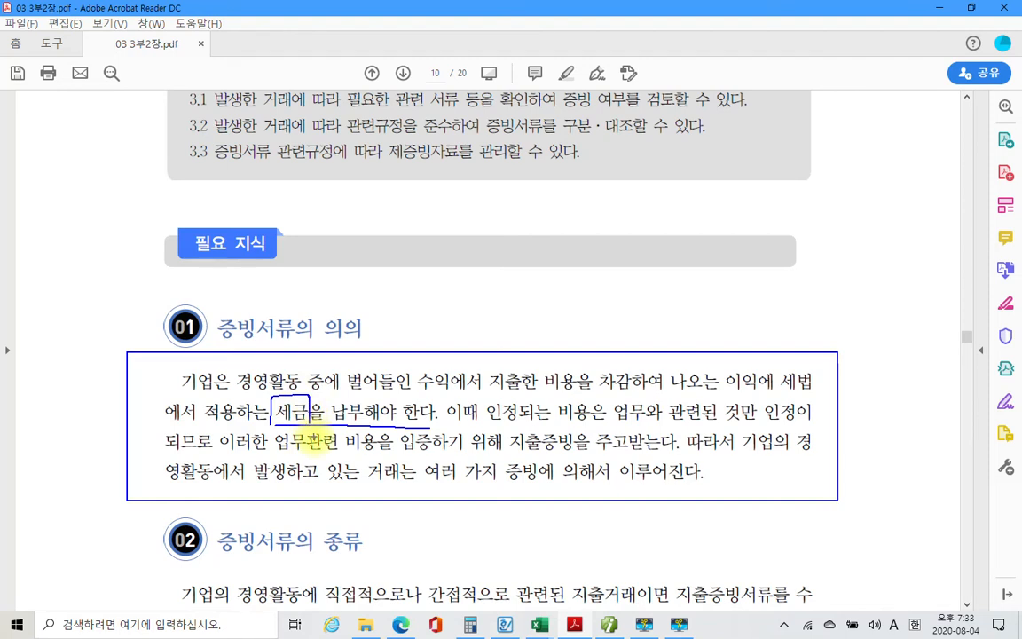
{"action": "left_click_drag", "start_coordinate": [343, 392], "coordinate": [669, 390]}
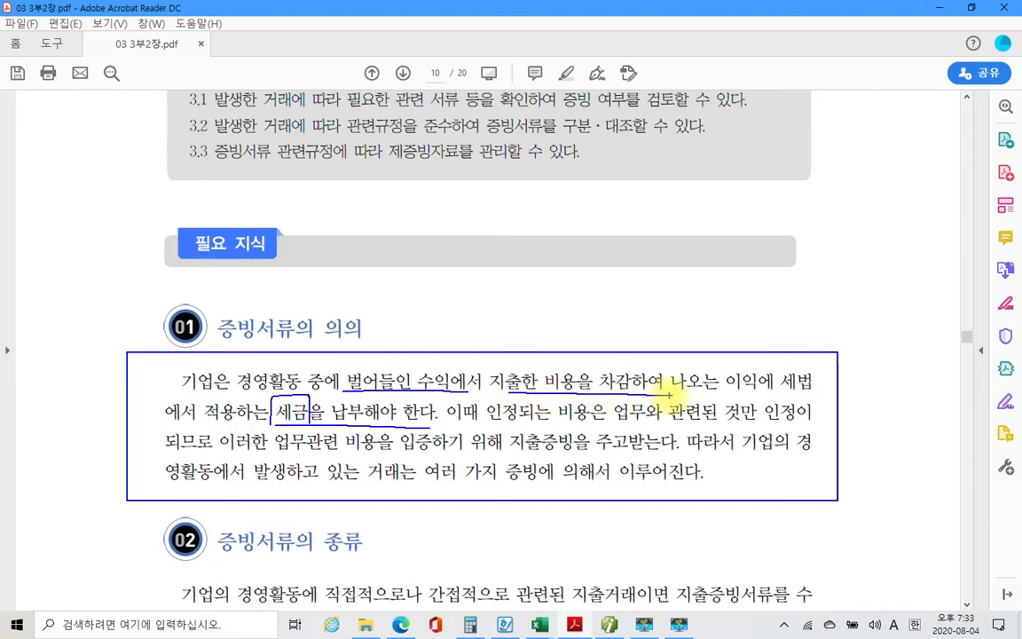
{"action": "mouse_move", "coordinate": [750, 362]}
{"action": "left_mouse_down"}
{"action": "mouse_move", "coordinate": [714, 383]}
{"action": "mouse_move", "coordinate": [765, 373]}
{"action": "mouse_move", "coordinate": [768, 401]}
{"action": "left_mouse_up"}
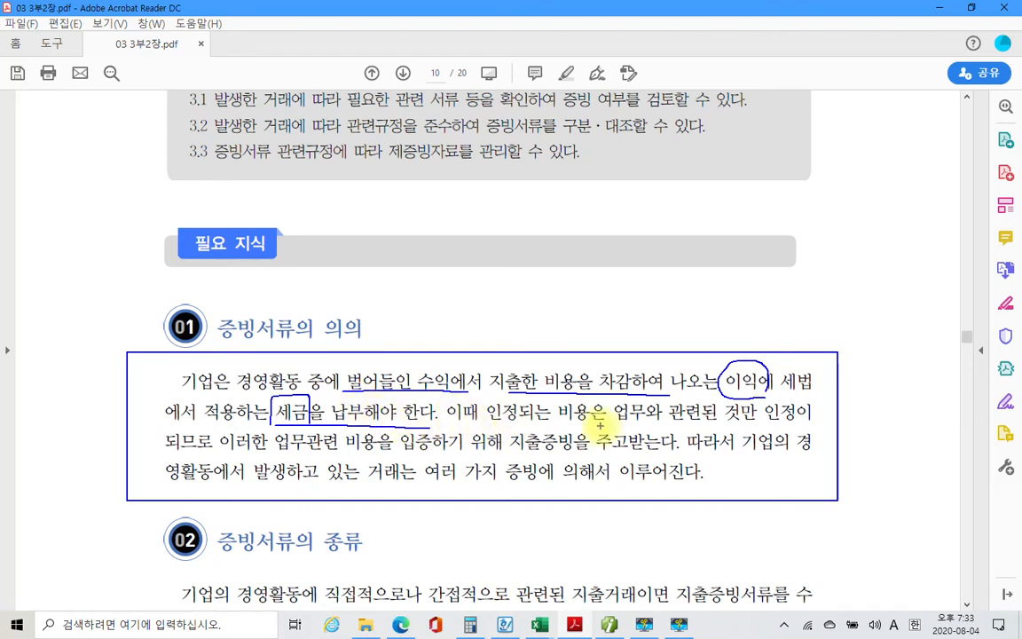
Sketch an upward arrow from 비용 marked 70 and 100, and write 30 with a downward arrow above 이익.
{"action": "mouse_move", "coordinate": [542, 394]}
{"action": "left_mouse_down"}
{"action": "mouse_move", "coordinate": [542, 372]}
{"action": "mouse_move", "coordinate": [575, 360]}
{"action": "mouse_move", "coordinate": [582, 387]}
{"action": "mouse_move", "coordinate": [564, 361]}
{"action": "mouse_move", "coordinate": [566, 211]}
{"action": "left_mouse_up"}
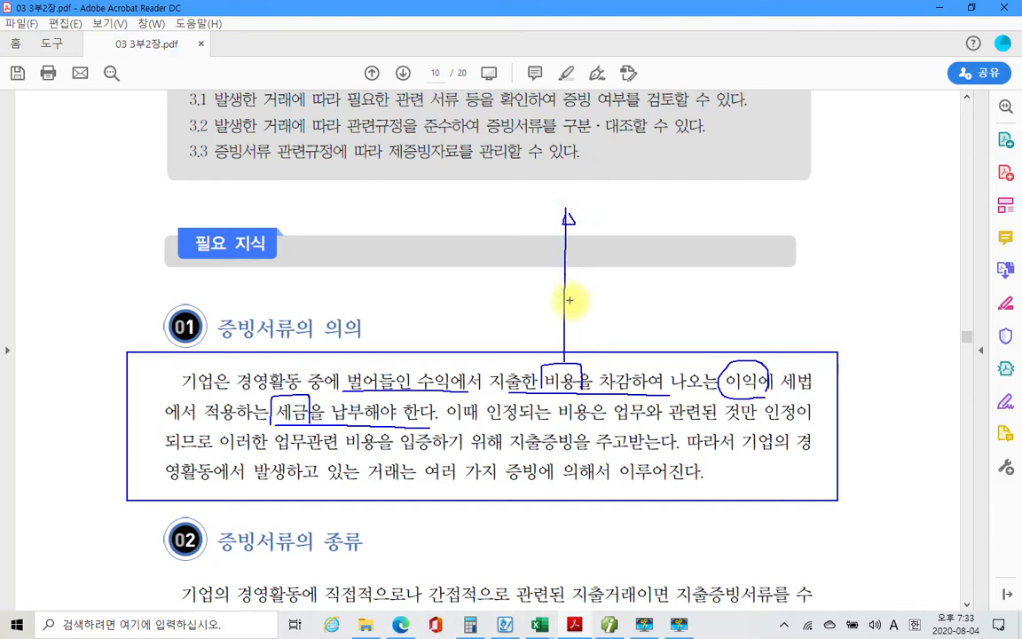
{"action": "left_click_drag", "start_coordinate": [550, 246], "coordinate": [577, 248]}
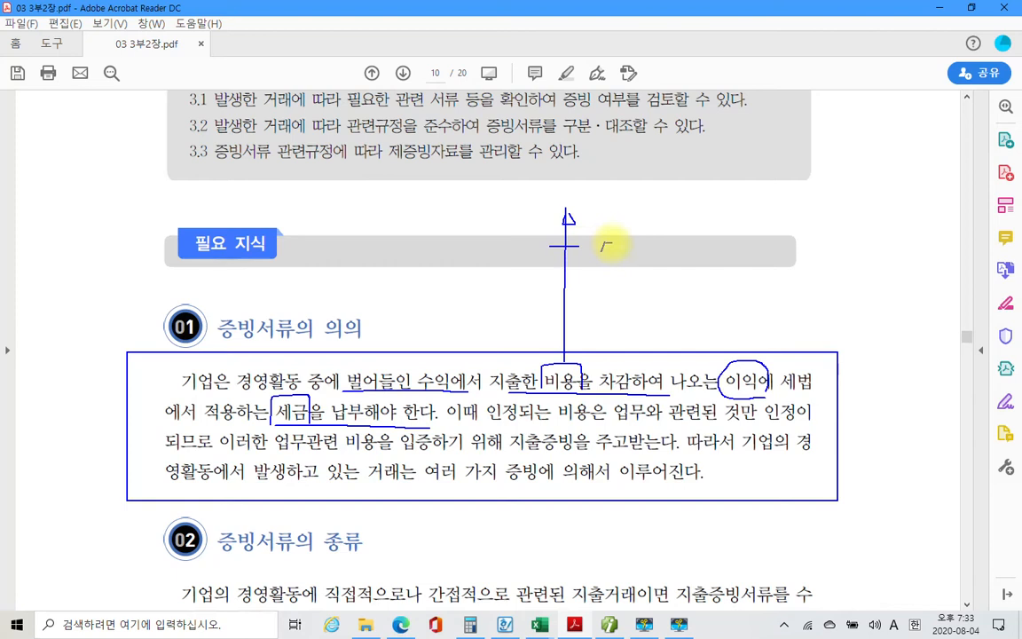
{"action": "mouse_move", "coordinate": [608, 246]}
{"action": "left_mouse_down"}
{"action": "mouse_move", "coordinate": [618, 256]}
{"action": "mouse_move", "coordinate": [628, 246]}
{"action": "left_mouse_up"}
{"action": "left_click_drag", "start_coordinate": [557, 203], "coordinate": [620, 206]}
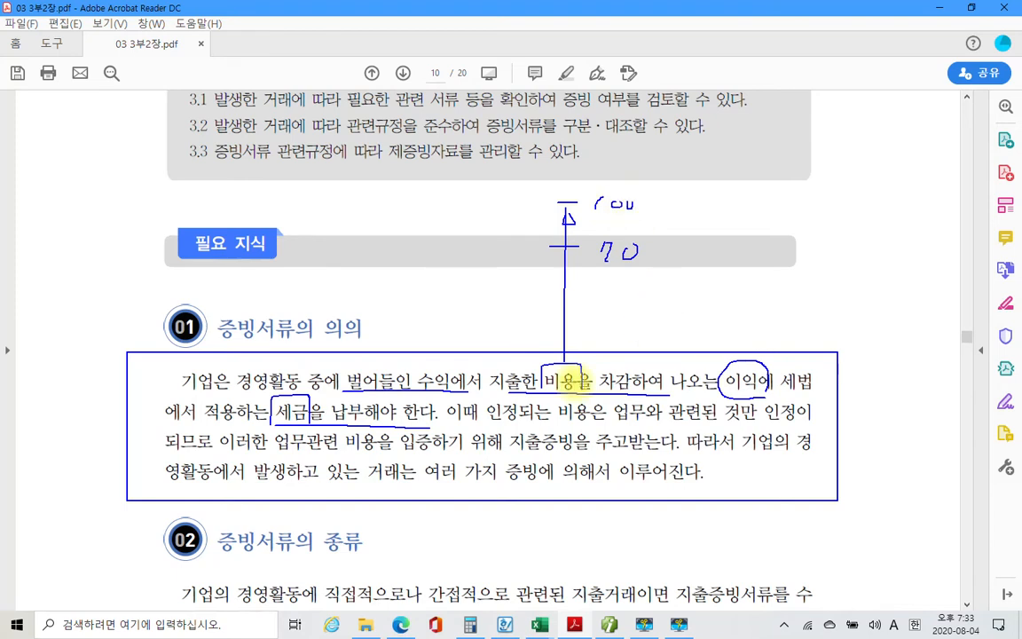
{"action": "mouse_move", "coordinate": [752, 327]}
{"action": "left_mouse_down"}
{"action": "mouse_move", "coordinate": [768, 328]}
{"action": "mouse_move", "coordinate": [772, 341]}
{"action": "mouse_move", "coordinate": [751, 347]}
{"action": "mouse_move", "coordinate": [791, 329]}
{"action": "mouse_move", "coordinate": [818, 357]}
{"action": "mouse_move", "coordinate": [831, 353]}
{"action": "left_mouse_up"}
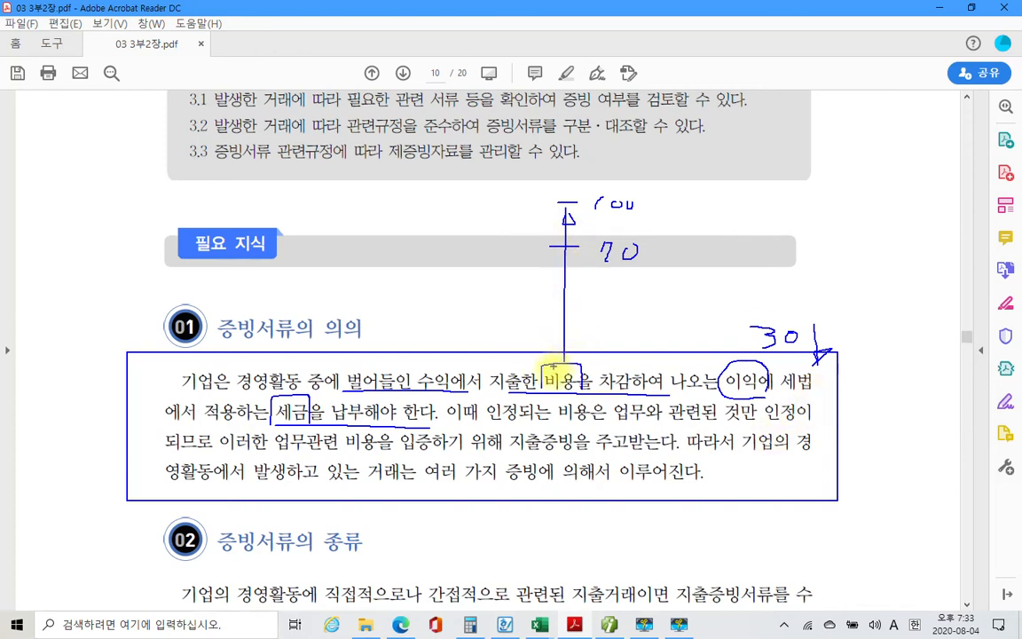
Circle 비용, mark the heading and the paragraph's phrases about 증빙 in temporary ink, and clear all the ink.
{"action": "mouse_move", "coordinate": [552, 392]}
{"action": "left_mouse_down"}
{"action": "mouse_move", "coordinate": [539, 371]}
{"action": "mouse_move", "coordinate": [579, 365]}
{"action": "mouse_move", "coordinate": [577, 393]}
{"action": "left_mouse_up"}
{"action": "left_click_drag", "start_coordinate": [206, 338], "coordinate": [325, 340]}
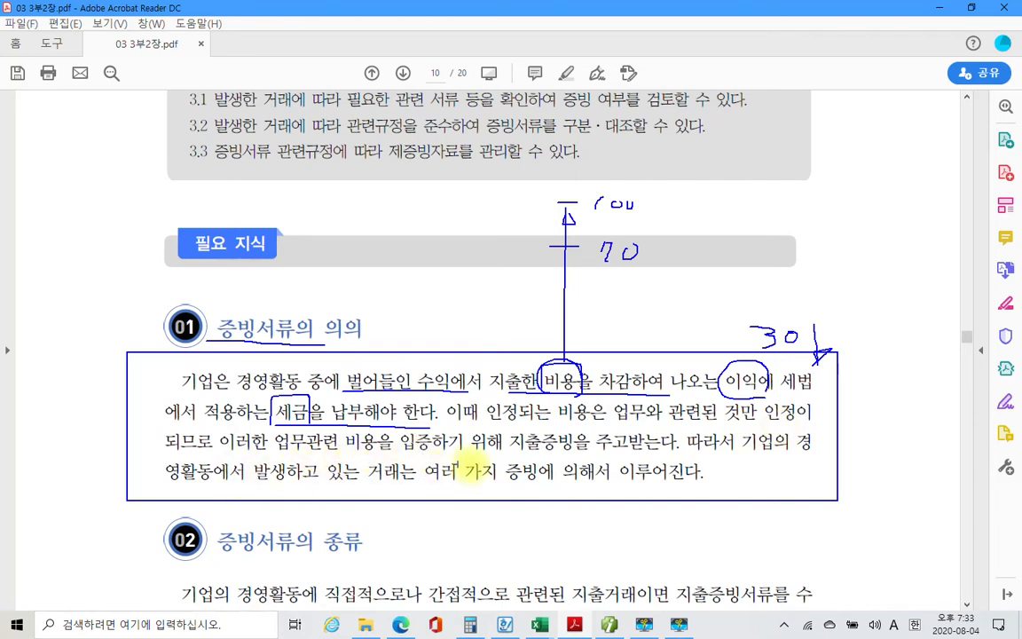
{"action": "left_click_drag", "start_coordinate": [511, 454], "coordinate": [674, 458]}
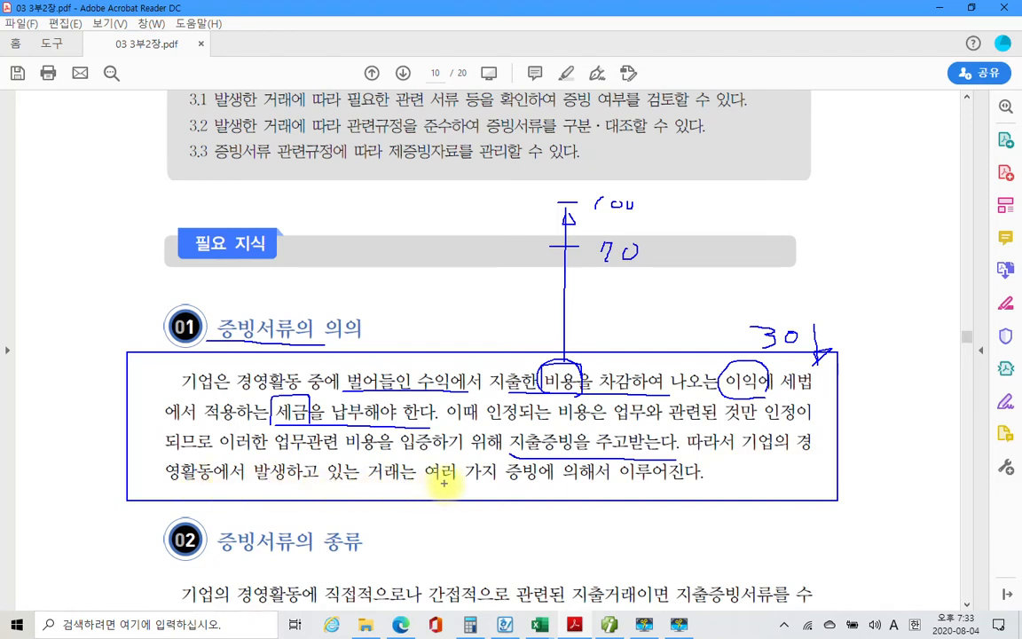
{"action": "mouse_move", "coordinate": [426, 468]}
{"action": "left_mouse_down"}
{"action": "mouse_move", "coordinate": [714, 486]}
{"action": "mouse_move", "coordinate": [709, 466]}
{"action": "mouse_move", "coordinate": [404, 441]}
{"action": "mouse_move", "coordinate": [425, 463]}
{"action": "left_mouse_up"}
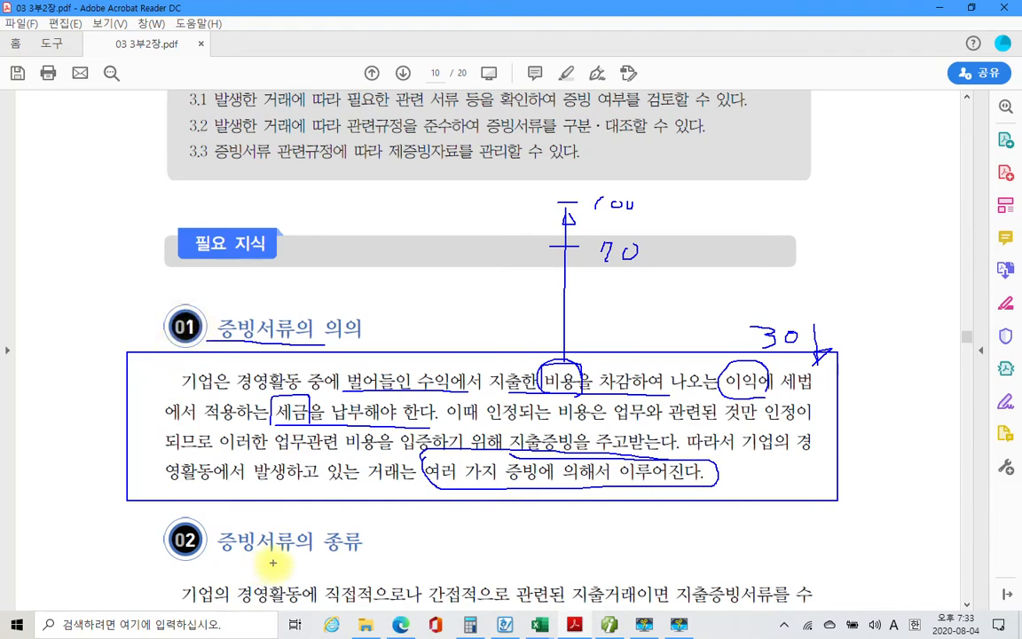
{"action": "key", "text": "Escape"}
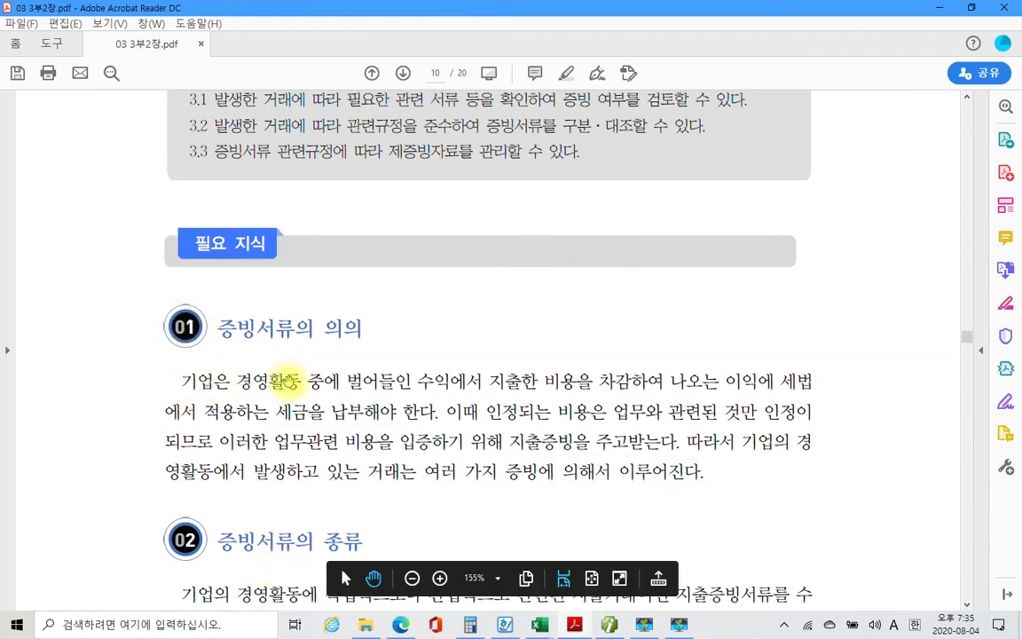
Highlight the phrase "비용으로 인정을 받지 못한다." in the 증빙서류의 종류 section.
{"action": "scroll", "coordinate": [284, 380], "scroll_direction": "down", "scroll_amount": 4}
{"action": "scroll", "coordinate": [287, 381], "scroll_direction": "down", "scroll_amount": 5}
{"action": "scroll", "coordinate": [287, 380], "scroll_direction": "up", "scroll_amount": 2}
{"action": "scroll", "coordinate": [287, 380], "scroll_direction": "down", "scroll_amount": 2}
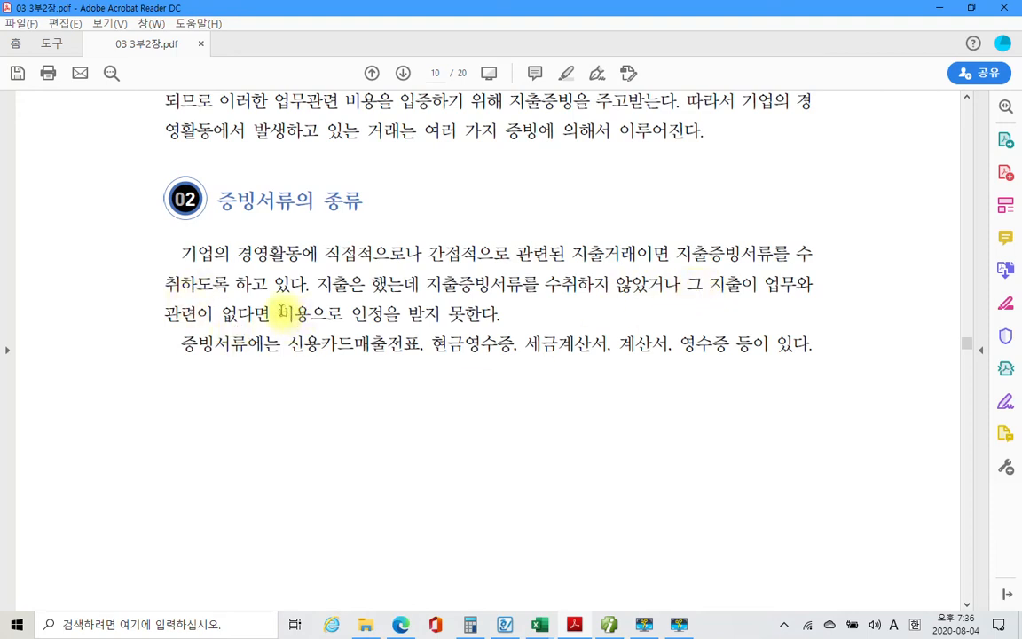
{"action": "left_click_drag", "start_coordinate": [282, 312], "coordinate": [483, 312]}
{"action": "right_click", "coordinate": [454, 313]}
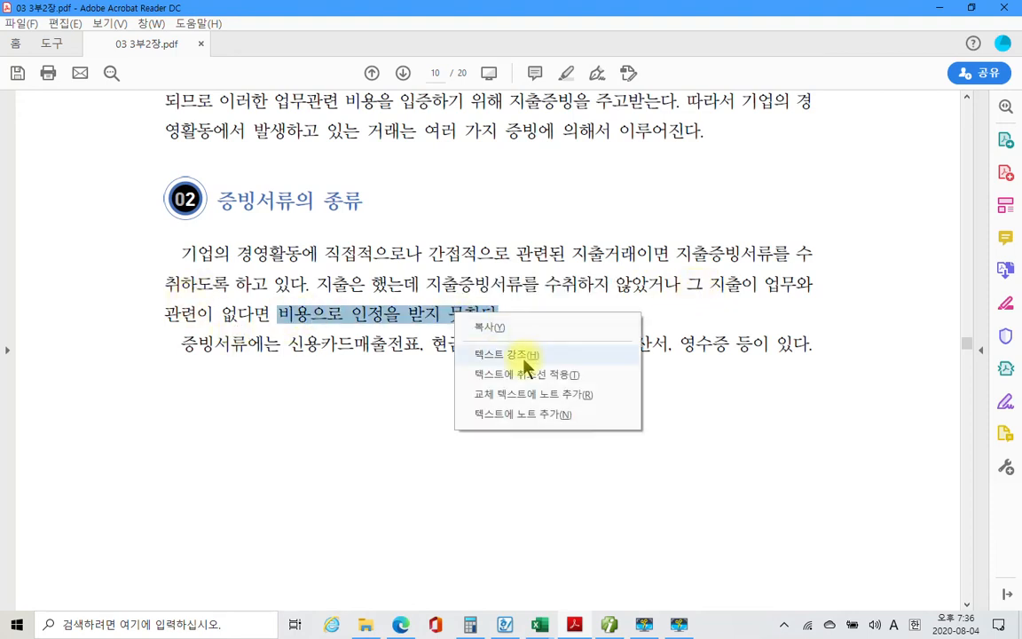
{"action": "left_click", "coordinate": [506, 353]}
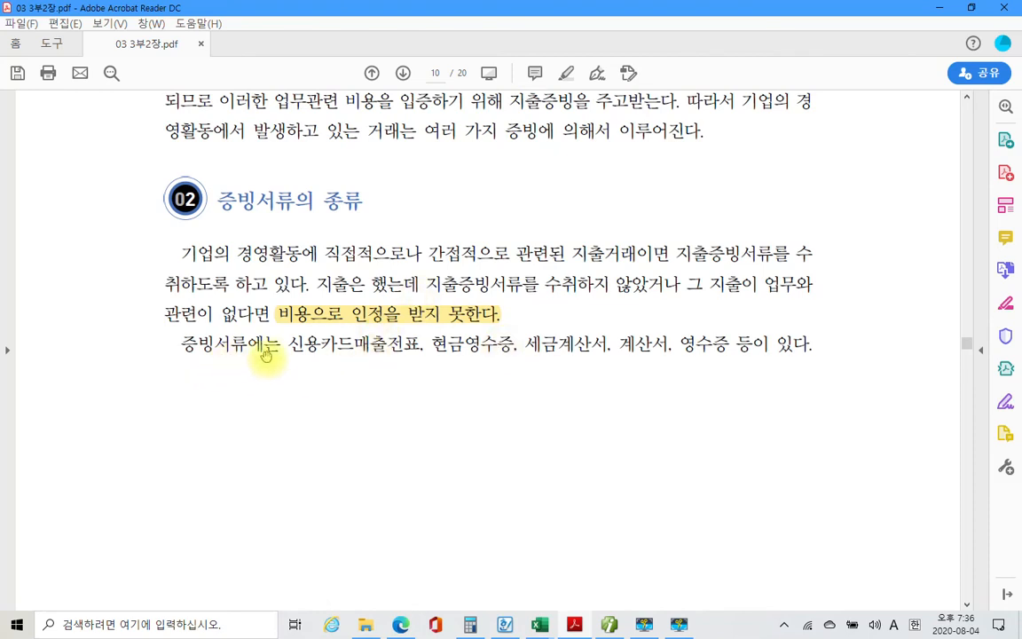
Highlight 신용카드매출전표 and 현금영수증 in the sentence listing the types of 증빙서류.
{"action": "mouse_move", "coordinate": [293, 346]}
{"action": "left_mouse_down"}
{"action": "mouse_move", "coordinate": [414, 348]}
{"action": "mouse_move", "coordinate": [404, 352]}
{"action": "left_mouse_up"}
{"action": "right_click", "coordinate": [404, 352]}
{"action": "left_click", "coordinate": [434, 390]}
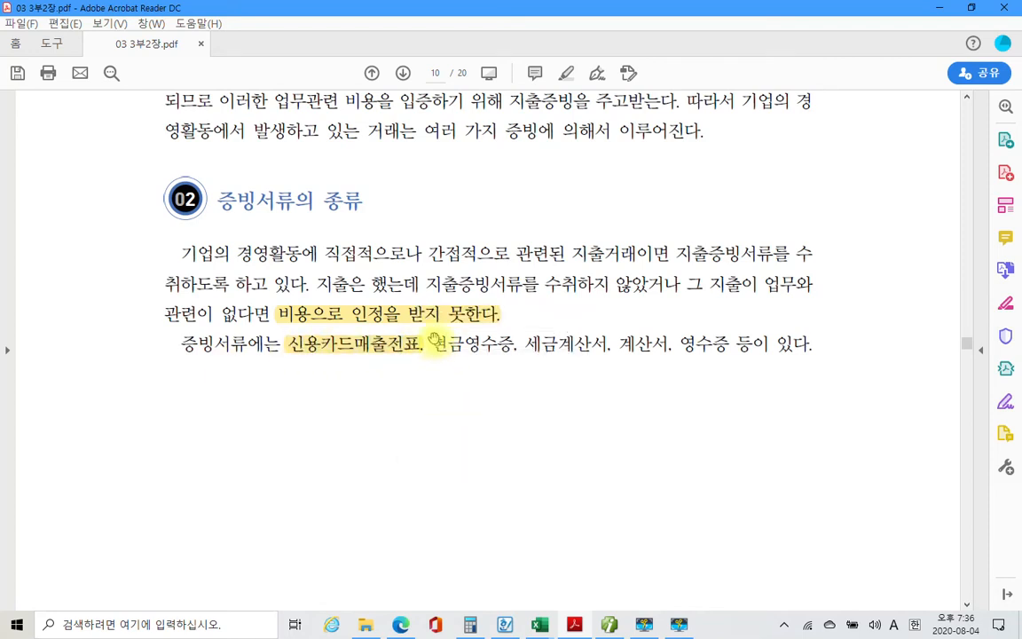
{"action": "left_click_drag", "start_coordinate": [432, 345], "coordinate": [507, 347]}
{"action": "right_click", "coordinate": [505, 351]}
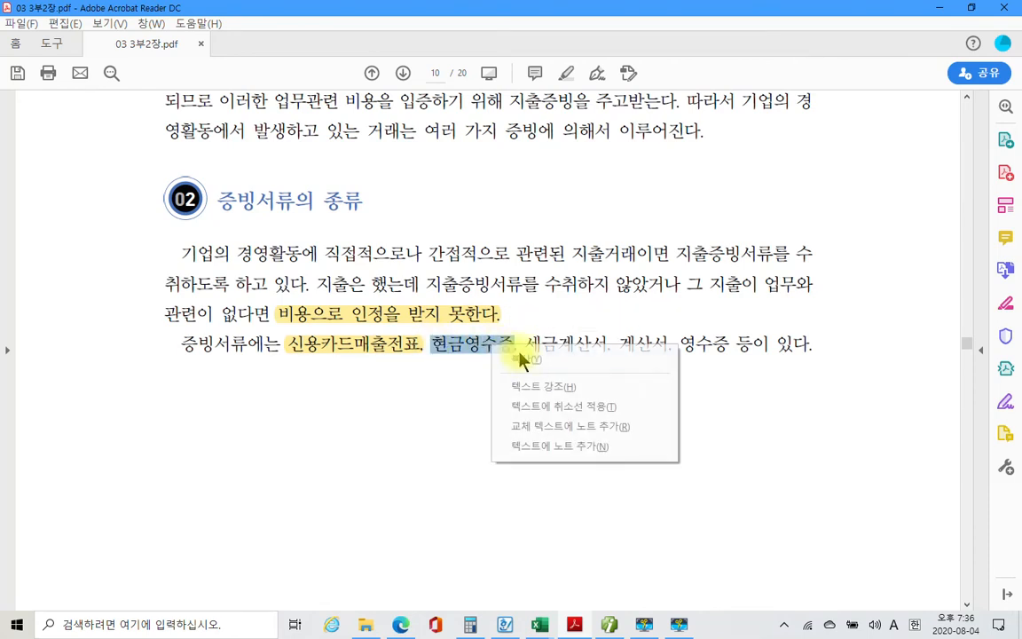
{"action": "left_click", "coordinate": [532, 386]}
Highlight 세금계산서 and 계산서 in the sentence listing the types of 증빙서류.
{"action": "left_click_drag", "start_coordinate": [526, 343], "coordinate": [608, 346]}
{"action": "right_click", "coordinate": [581, 349]}
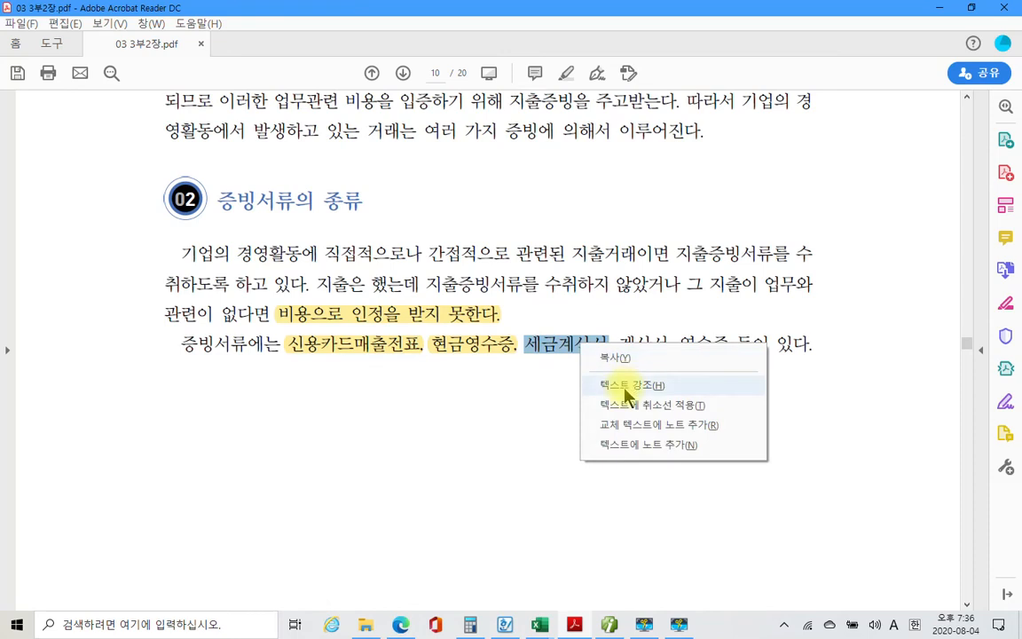
{"action": "left_click", "coordinate": [626, 391]}
{"action": "left_click_drag", "start_coordinate": [618, 343], "coordinate": [665, 345]}
{"action": "right_click", "coordinate": [662, 346]}
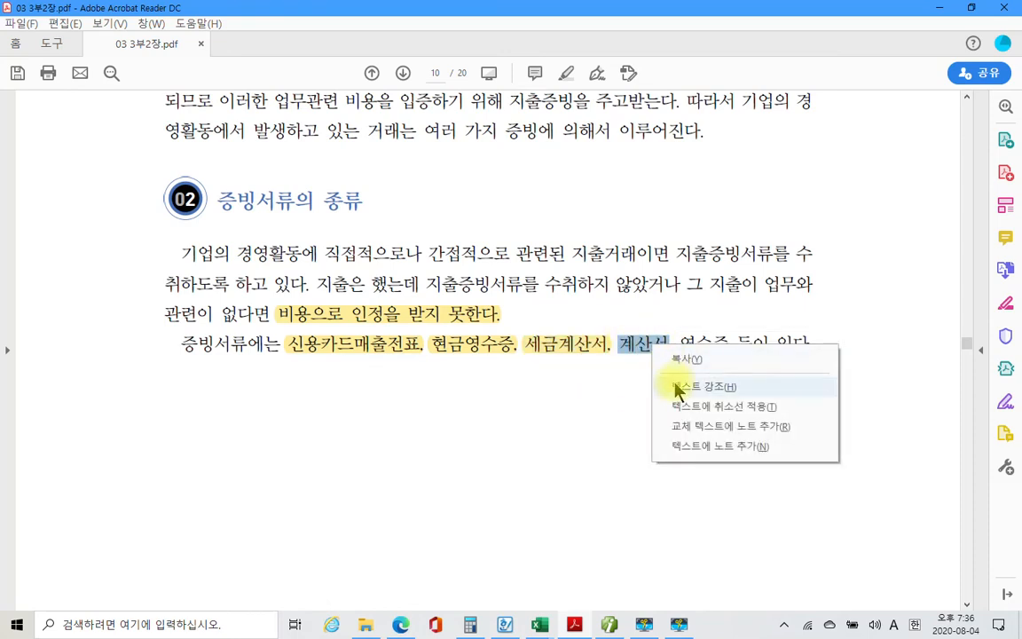
{"action": "left_click", "coordinate": [678, 387]}
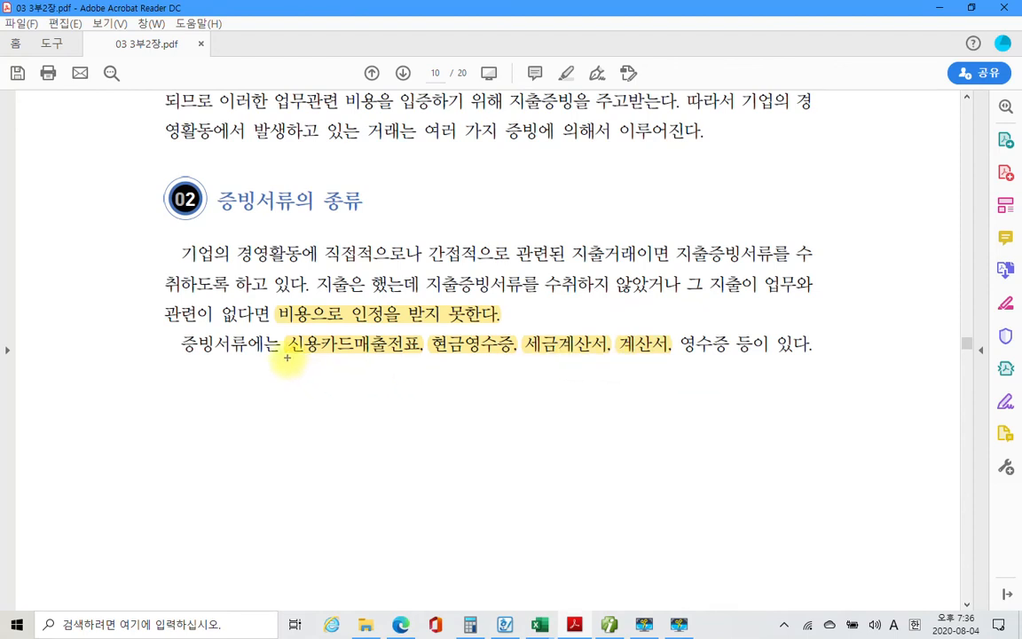
Underline 신용카드매출전표, 현금영수증, 세금계산서, 계산서 and 영수증 in temporary ink.
{"action": "left_click_drag", "start_coordinate": [287, 356], "coordinate": [502, 359]}
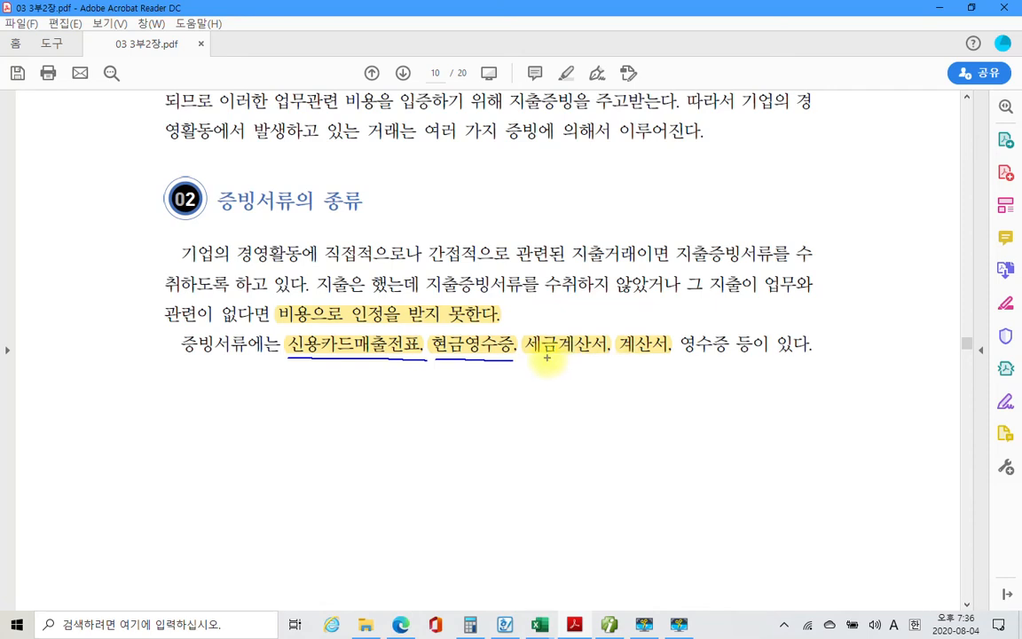
{"action": "left_click_drag", "start_coordinate": [532, 356], "coordinate": [664, 361]}
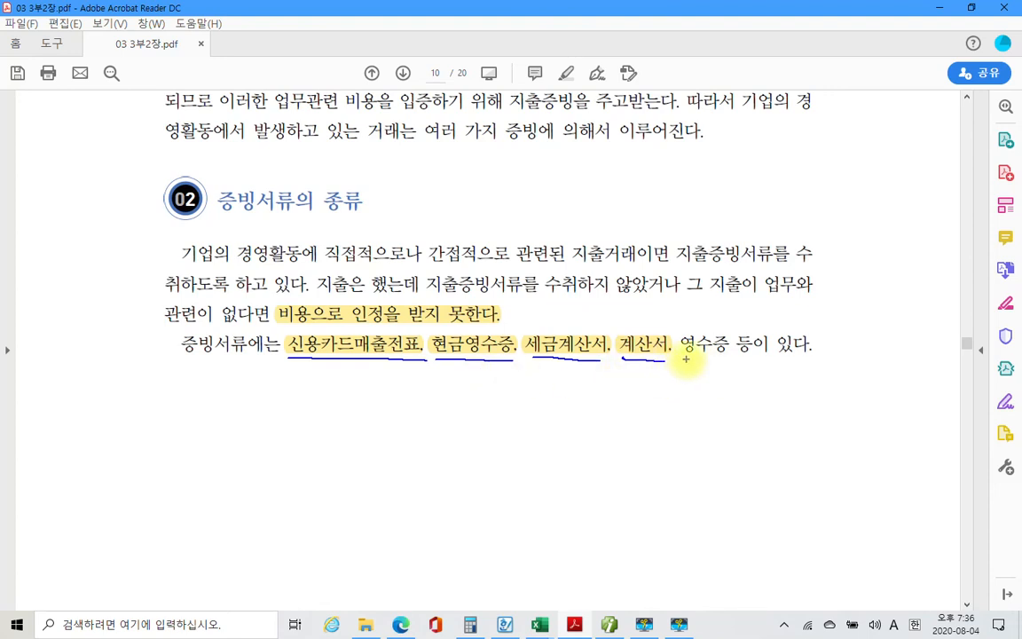
{"action": "left_click_drag", "start_coordinate": [687, 359], "coordinate": [735, 360]}
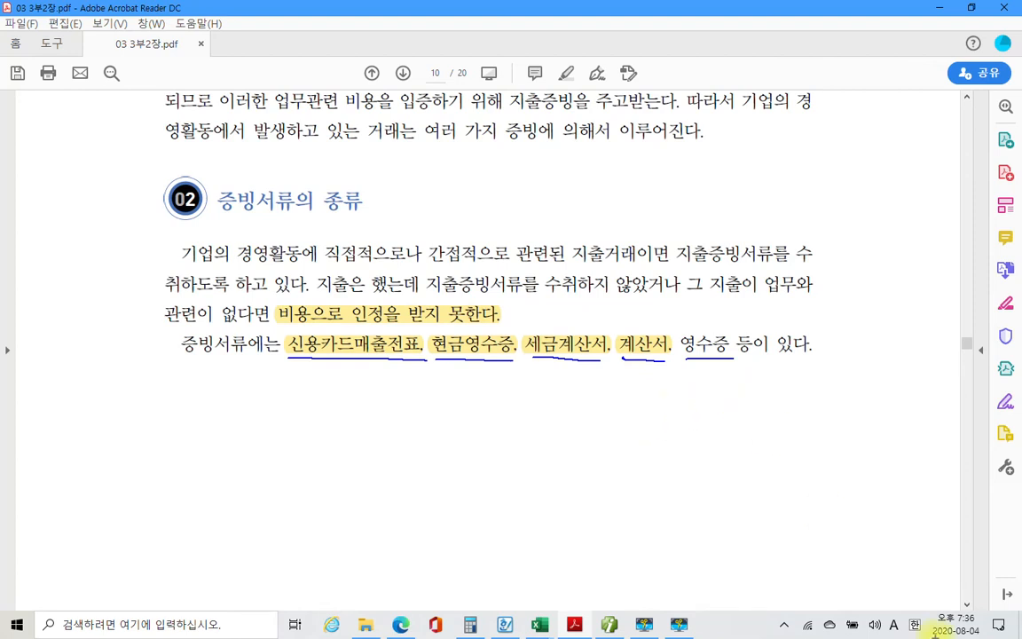
Sketch an arrow from 영수증 to a handwritten 3만, add 1만 below it with a connecting curve, and circle 영수증.
{"action": "mouse_move", "coordinate": [705, 368]}
{"action": "left_mouse_down"}
{"action": "mouse_move", "coordinate": [707, 401]}
{"action": "mouse_move", "coordinate": [801, 381]}
{"action": "mouse_move", "coordinate": [816, 395]}
{"action": "mouse_move", "coordinate": [874, 376]}
{"action": "mouse_move", "coordinate": [862, 411]}
{"action": "mouse_move", "coordinate": [794, 417]}
{"action": "mouse_move", "coordinate": [841, 440]}
{"action": "mouse_move", "coordinate": [856, 460]}
{"action": "mouse_move", "coordinate": [882, 434]}
{"action": "left_mouse_up"}
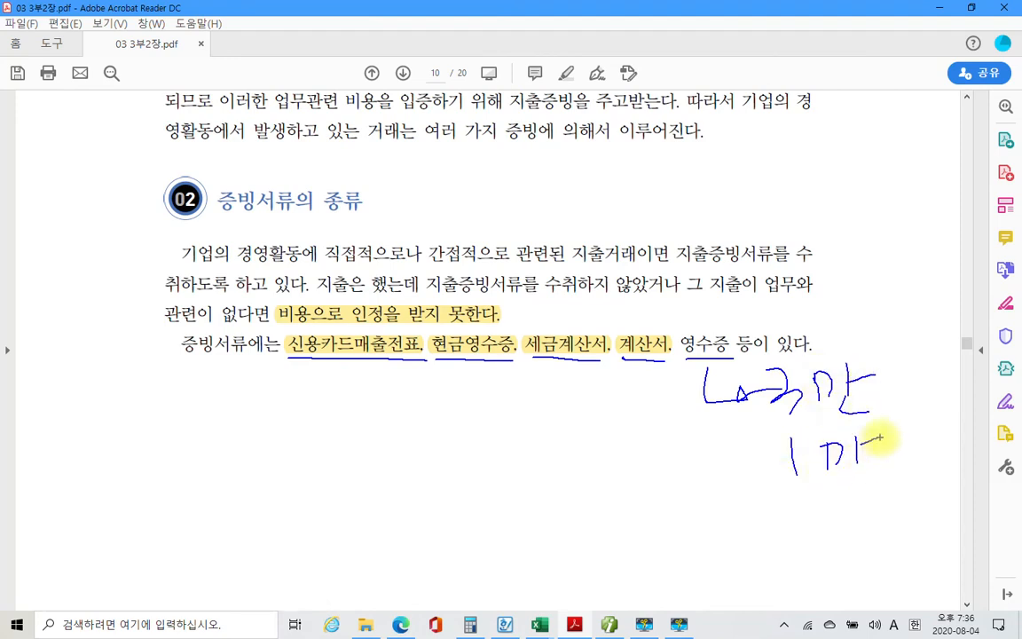
{"action": "left_click_drag", "start_coordinate": [854, 473], "coordinate": [883, 481]}
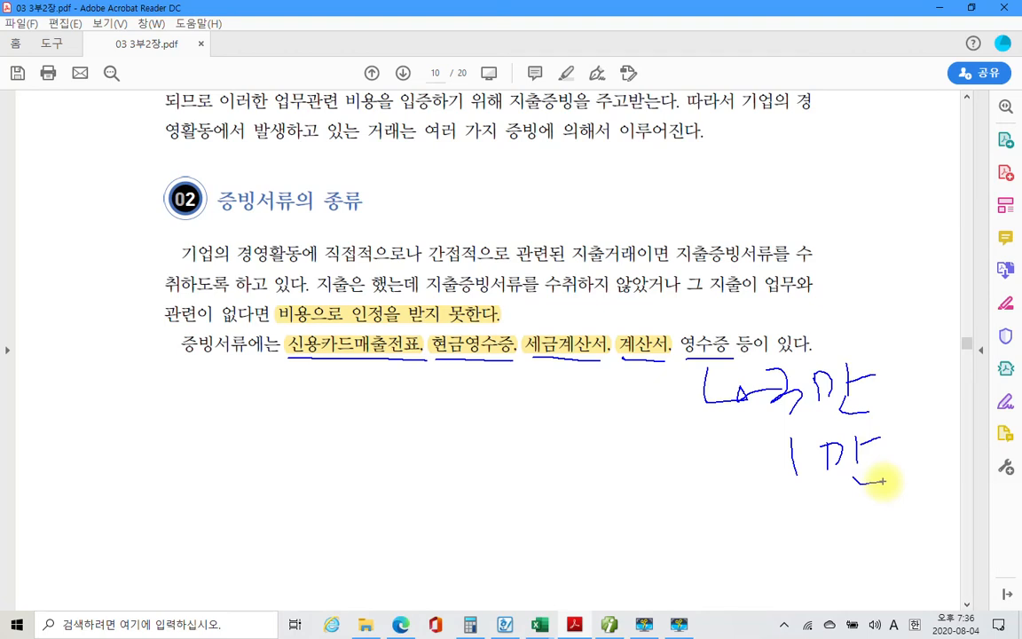
{"action": "left_click_drag", "start_coordinate": [750, 383], "coordinate": [774, 462]}
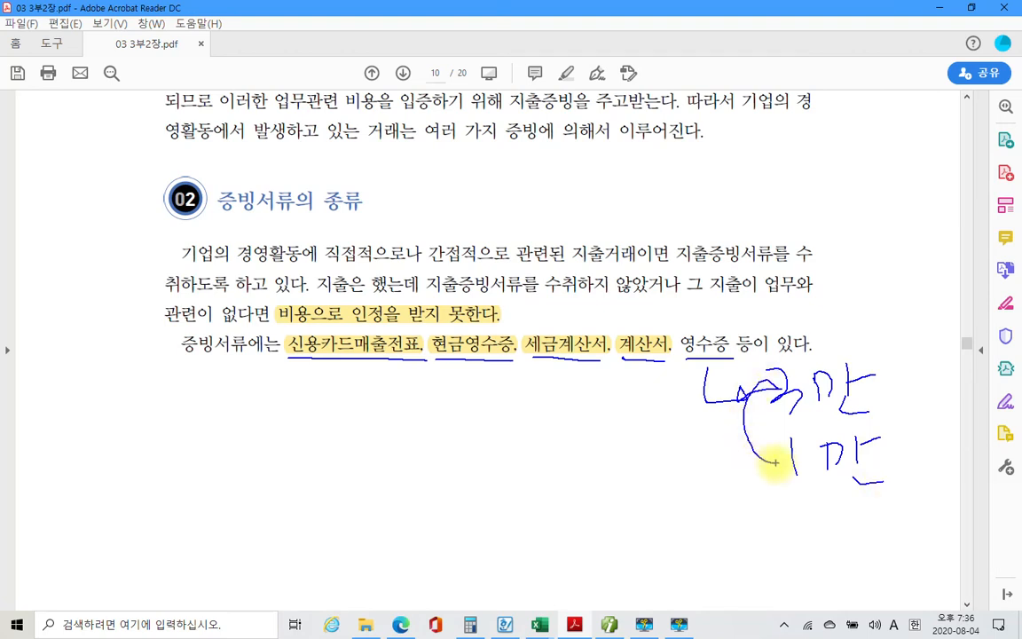
{"action": "mouse_move", "coordinate": [686, 347]}
{"action": "left_mouse_down"}
{"action": "mouse_move", "coordinate": [684, 319]}
{"action": "mouse_move", "coordinate": [743, 373]}
{"action": "left_mouse_up"}
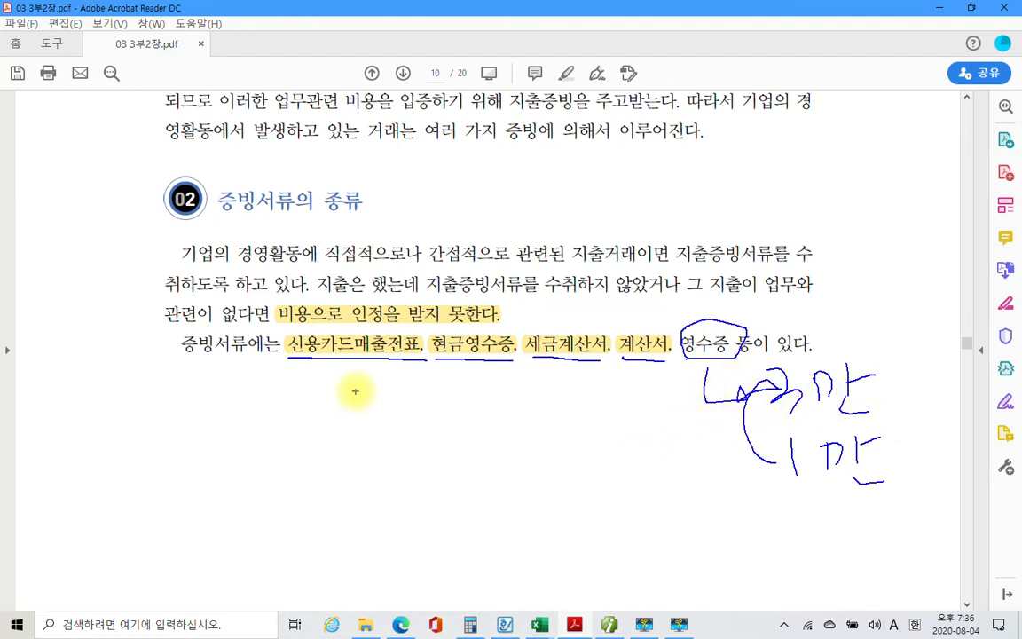
Underline 신용카드매출전표 and 현금영수증 a second time and link them from below with a bracket ending in two upward arrows.
{"action": "left_click_drag", "start_coordinate": [286, 362], "coordinate": [512, 360]}
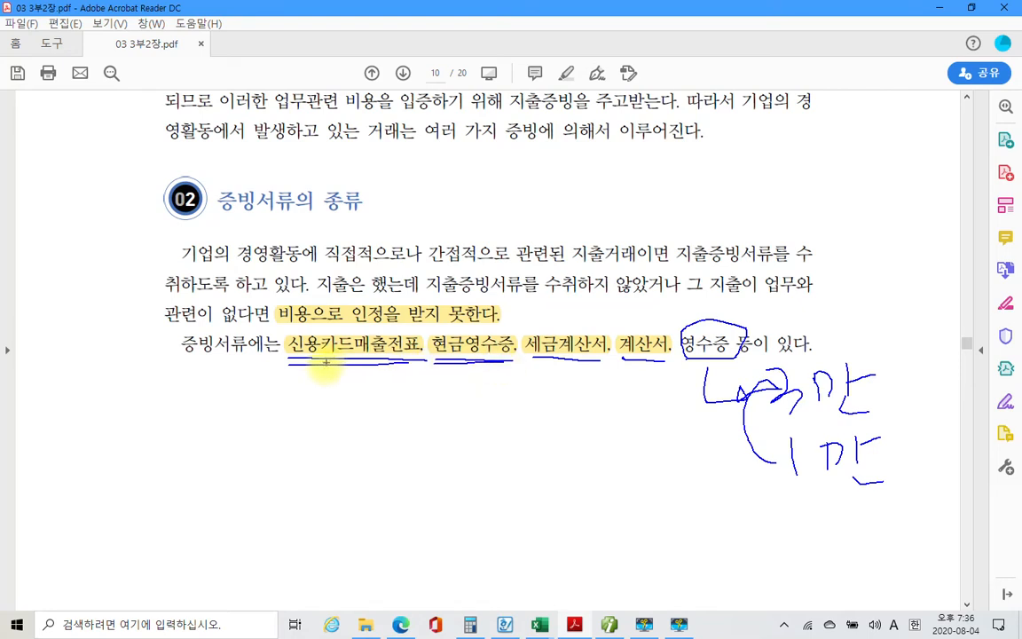
{"action": "mouse_move", "coordinate": [330, 375]}
{"action": "left_mouse_down"}
{"action": "mouse_move", "coordinate": [330, 415]}
{"action": "mouse_move", "coordinate": [479, 416]}
{"action": "mouse_move", "coordinate": [490, 363]}
{"action": "left_mouse_up"}
{"action": "mouse_move", "coordinate": [332, 362]}
{"action": "left_mouse_down"}
{"action": "mouse_move", "coordinate": [321, 371]}
{"action": "mouse_move", "coordinate": [330, 364]}
{"action": "left_mouse_up"}
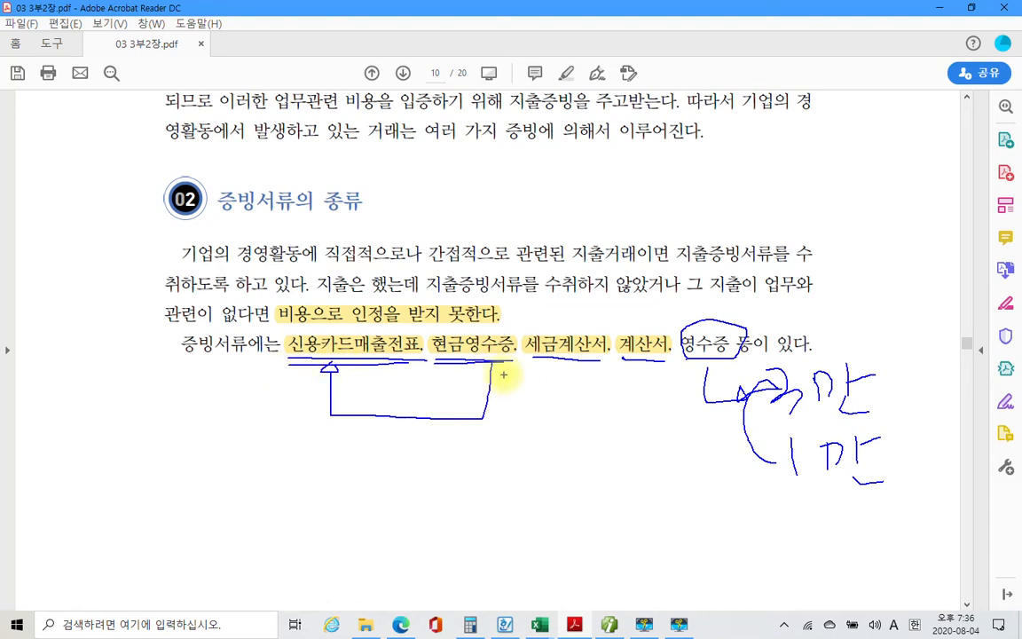
{"action": "mouse_move", "coordinate": [491, 362]}
{"action": "left_mouse_down"}
{"action": "mouse_move", "coordinate": [477, 371]}
{"action": "mouse_move", "coordinate": [499, 371]}
{"action": "mouse_move", "coordinate": [489, 364]}
{"action": "left_mouse_up"}
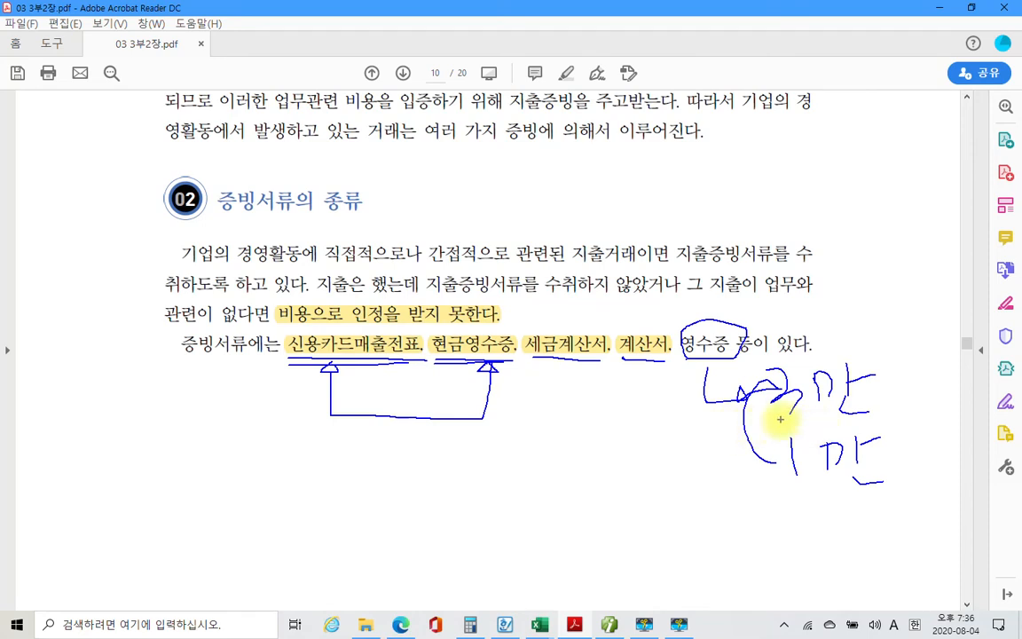
Double-underline the handwritten 3만 and 1만, and clear all the temporary ink.
{"action": "left_click_drag", "start_coordinate": [782, 417], "coordinate": [867, 414]}
{"action": "left_click_drag", "start_coordinate": [790, 485], "coordinate": [899, 497]}
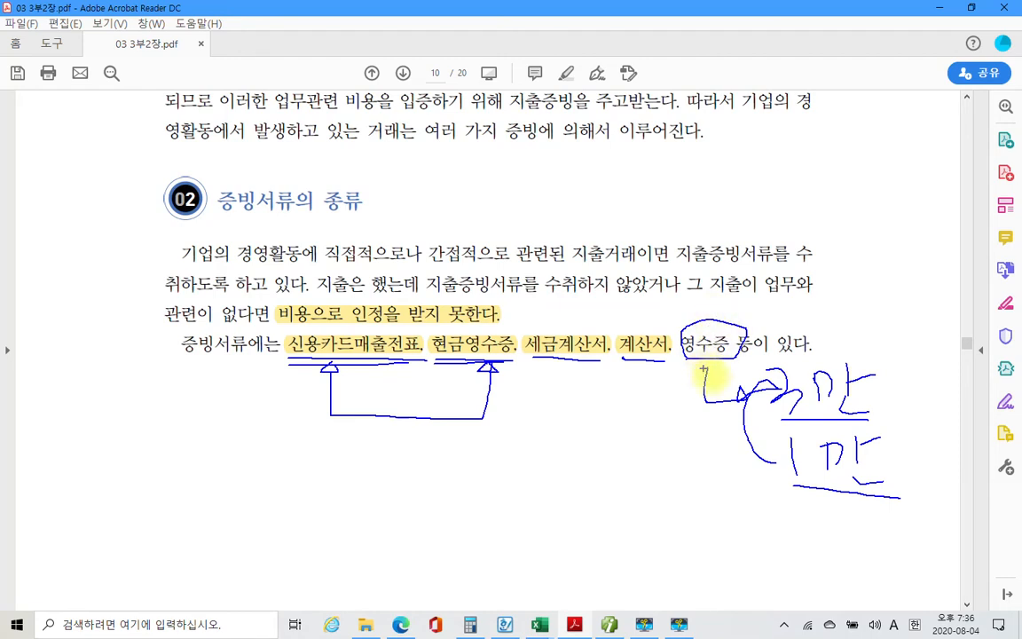
{"action": "left_click_drag", "start_coordinate": [777, 411], "coordinate": [877, 410]}
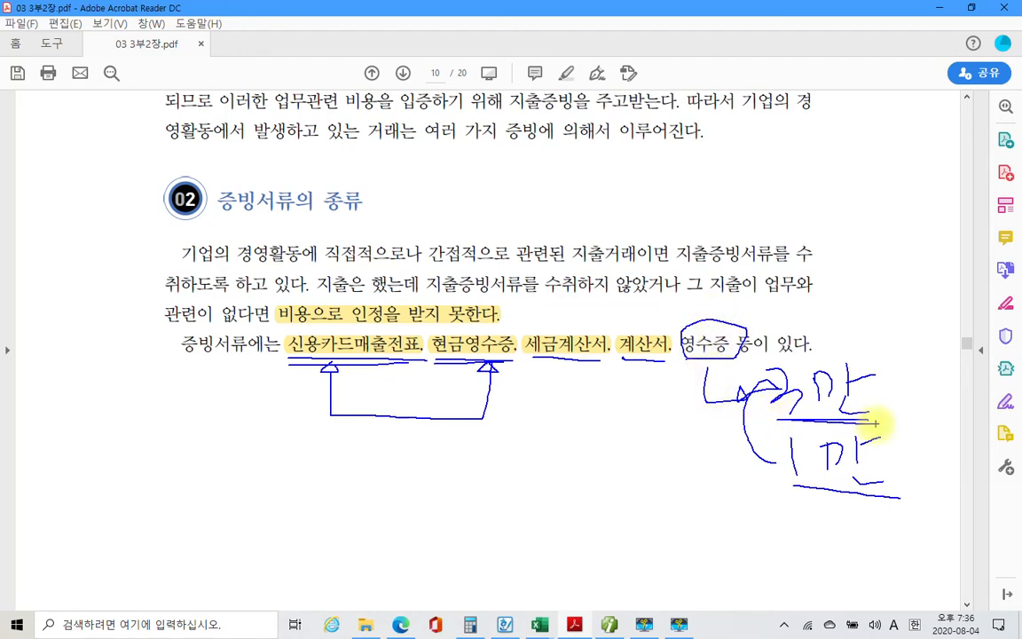
{"action": "left_click_drag", "start_coordinate": [786, 487], "coordinate": [896, 495]}
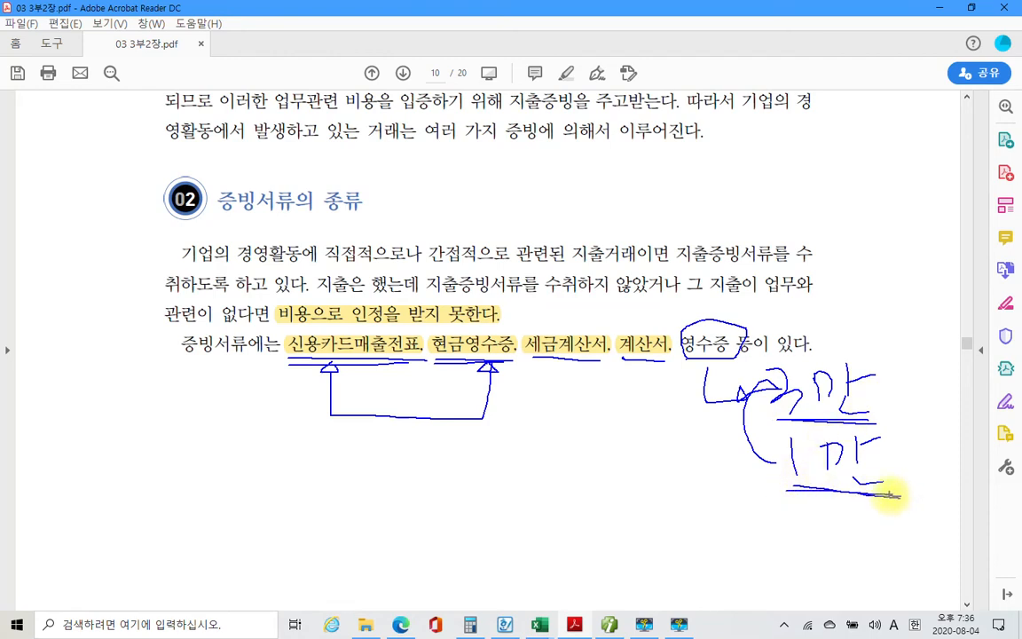
{"action": "key", "text": "Escape"}
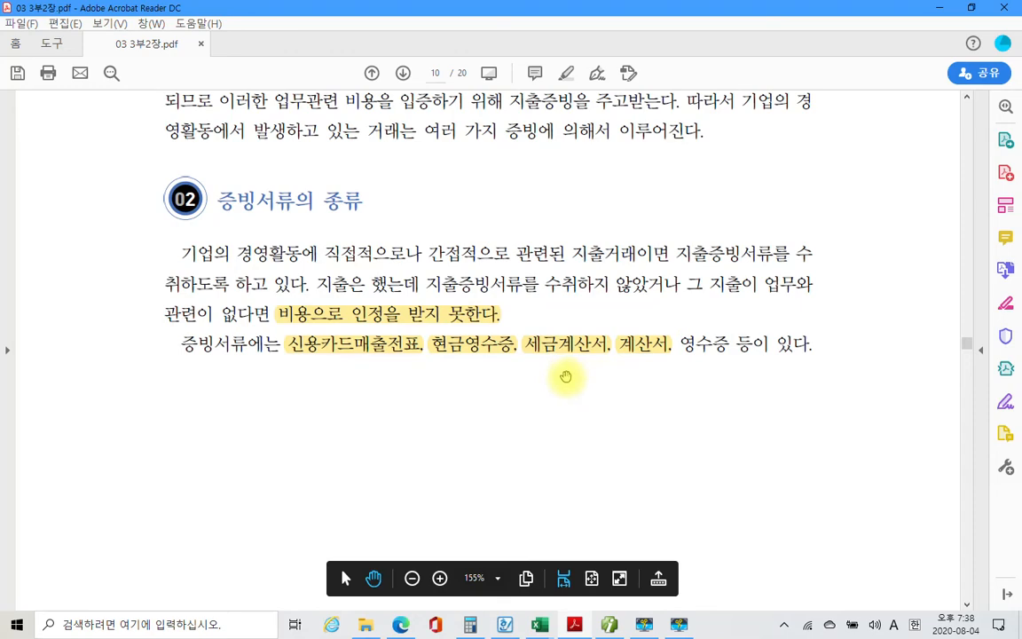
Highlight the exercise title 돌잔치 초대장 in the 증빙서류별 전표 작성하기 section.
{"action": "scroll", "coordinate": [654, 416], "scroll_direction": "down", "scroll_amount": 3}
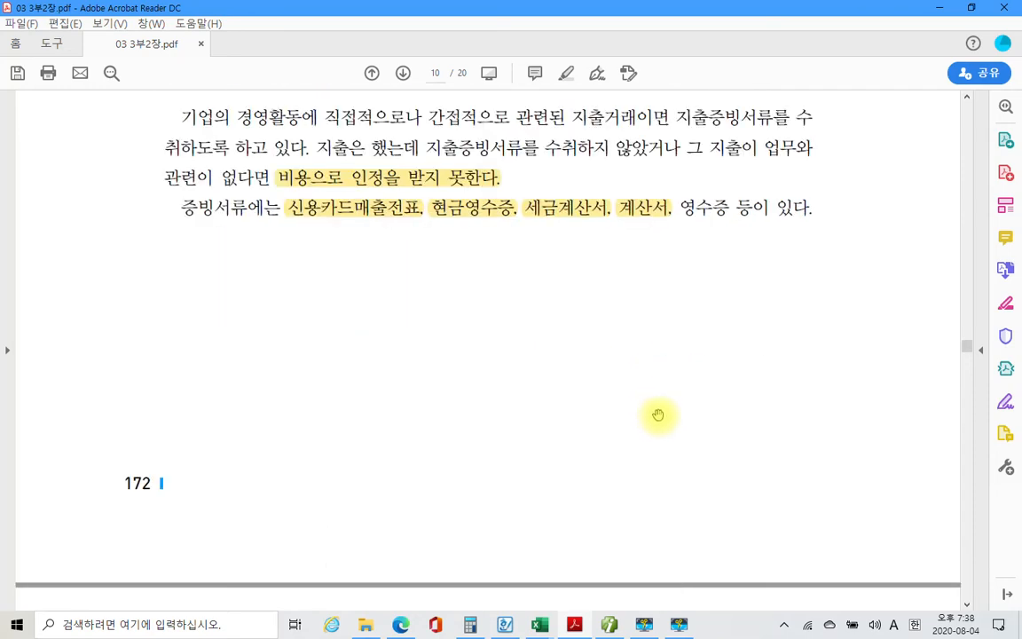
{"action": "scroll", "coordinate": [658, 414], "scroll_direction": "down", "scroll_amount": 9}
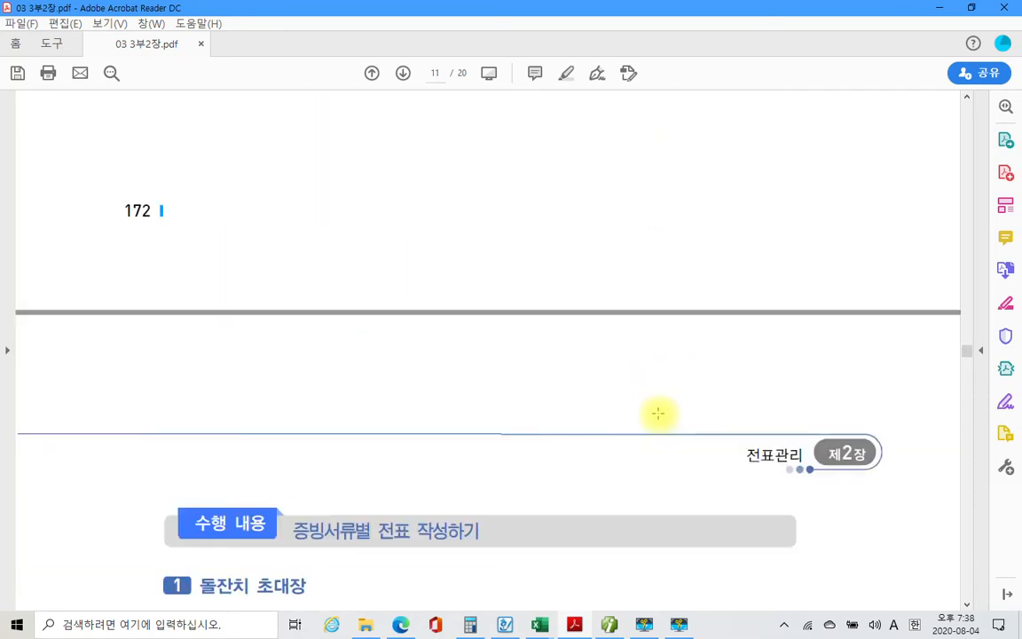
{"action": "scroll", "coordinate": [659, 413], "scroll_direction": "down", "scroll_amount": 2}
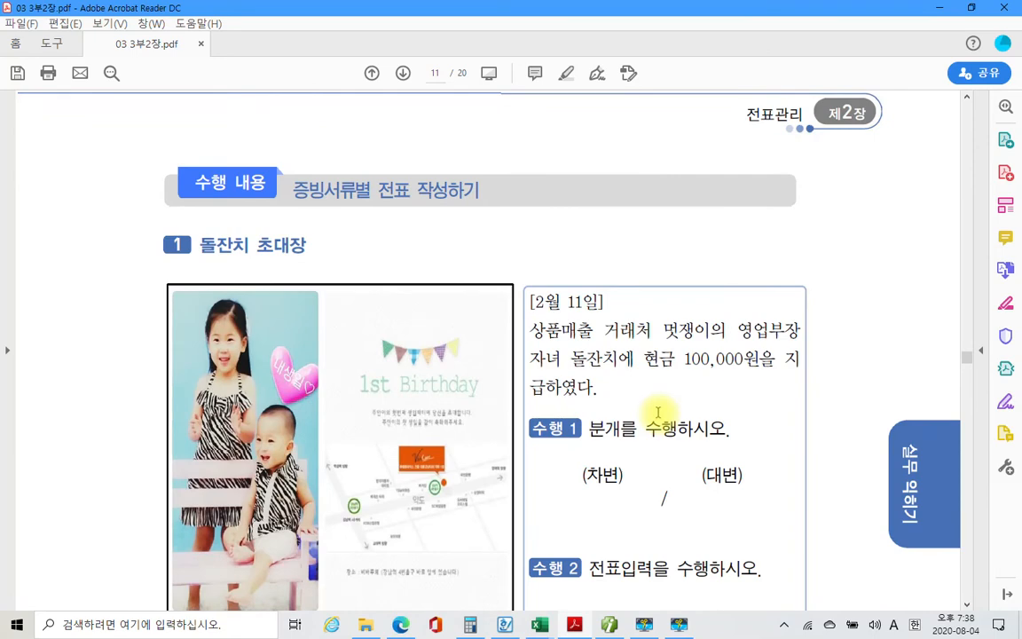
{"action": "scroll", "coordinate": [658, 414], "scroll_direction": "up", "scroll_amount": 8}
{"action": "scroll", "coordinate": [657, 410], "scroll_direction": "down", "scroll_amount": 6}
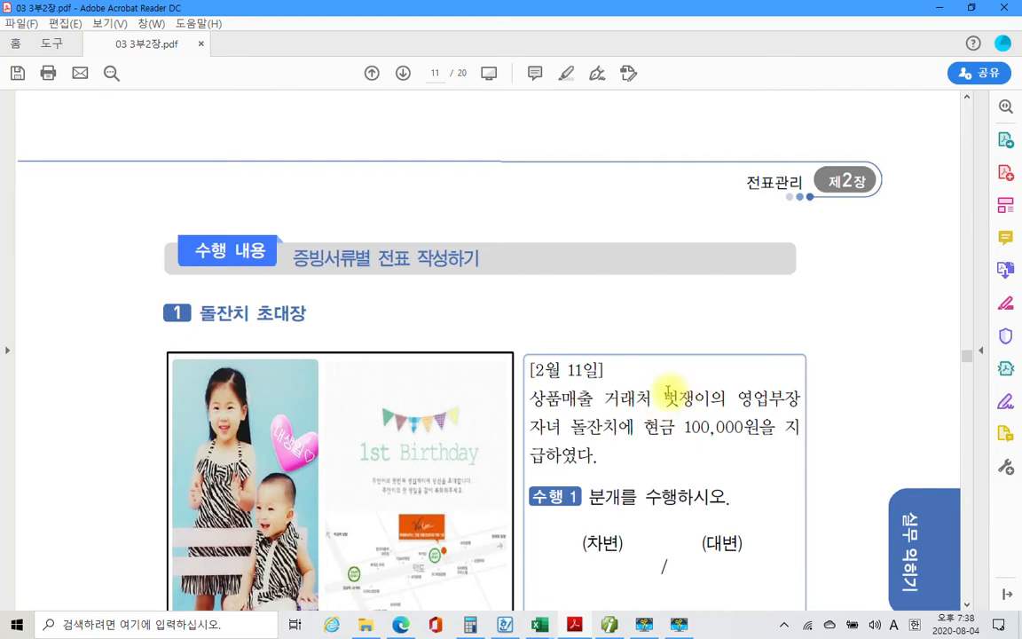
{"action": "scroll", "coordinate": [665, 392], "scroll_direction": "up", "scroll_amount": 2}
{"action": "scroll", "coordinate": [665, 392], "scroll_direction": "down", "scroll_amount": 6}
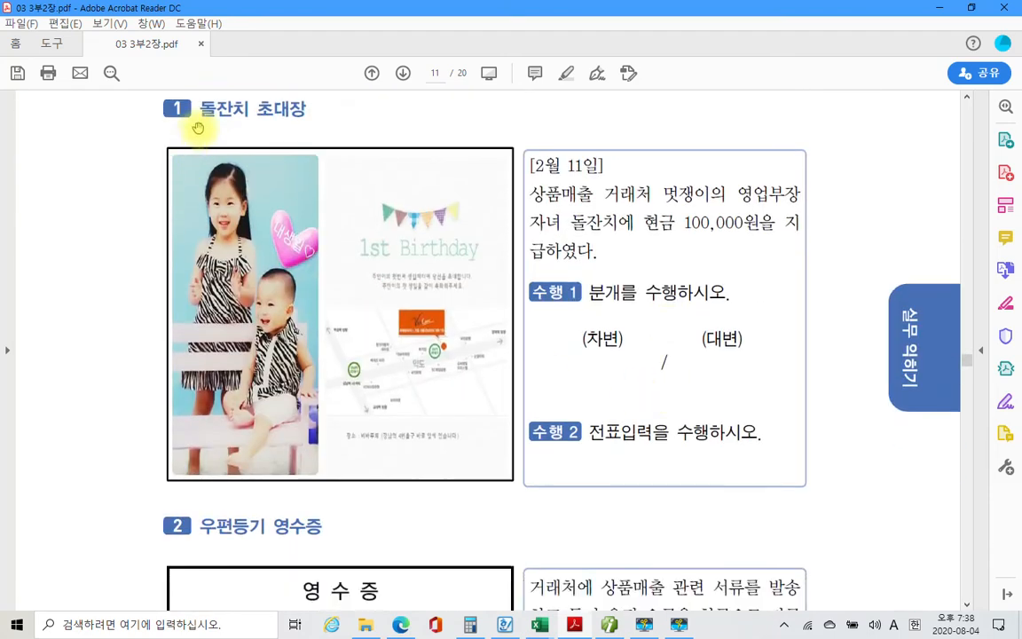
{"action": "left_click_drag", "start_coordinate": [197, 110], "coordinate": [290, 112]}
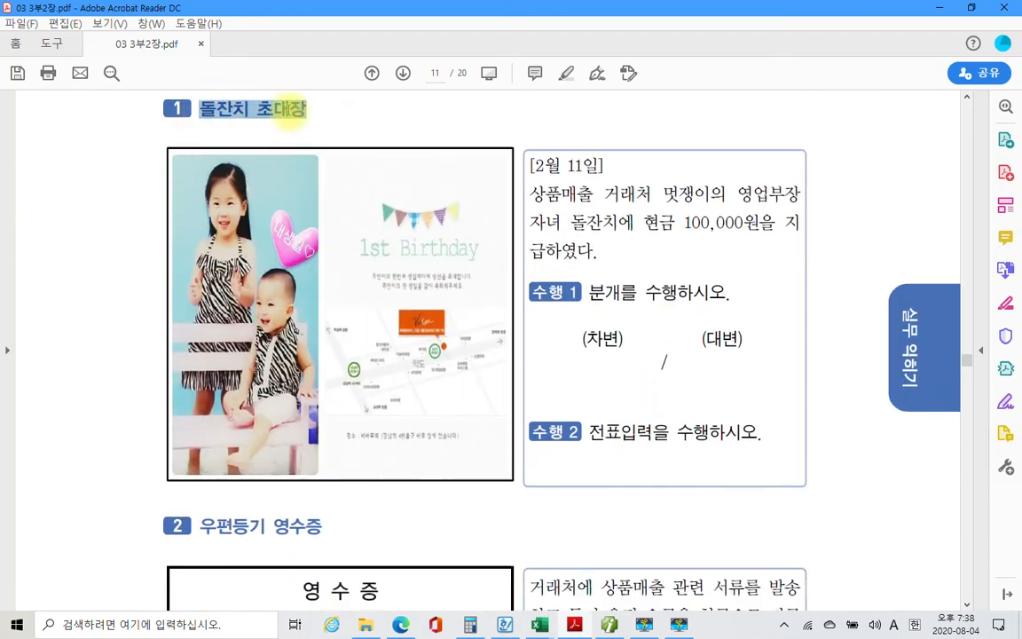
{"action": "right_click", "coordinate": [277, 112]}
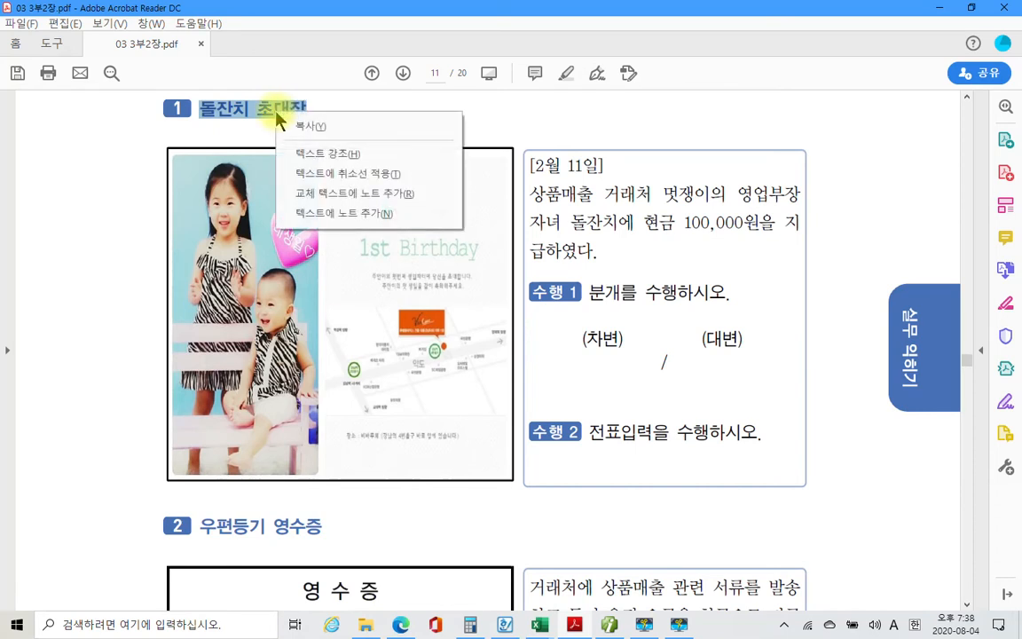
{"action": "left_click", "coordinate": [345, 158]}
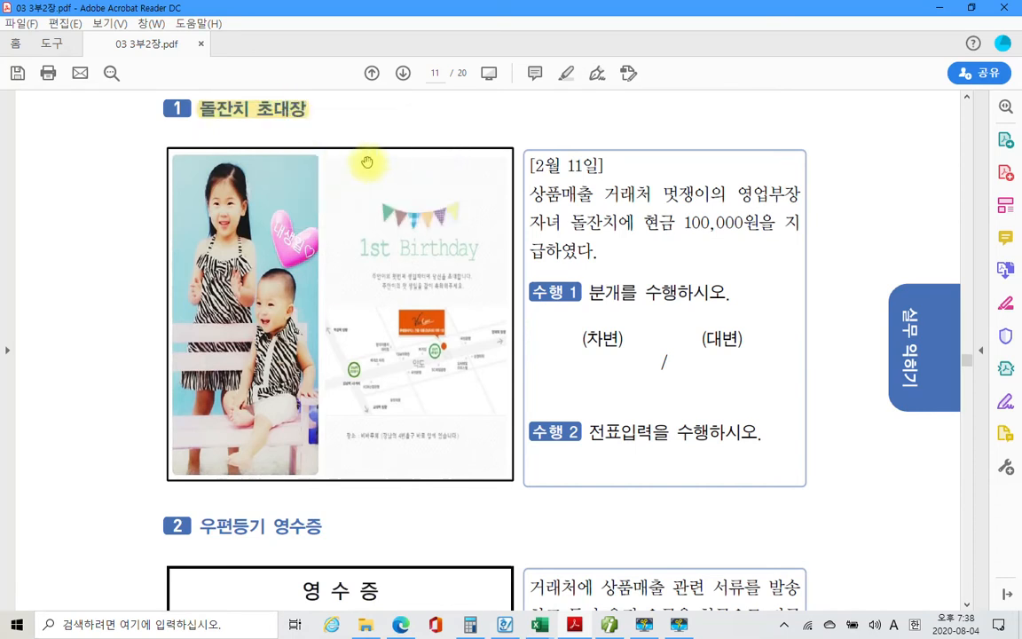
Highlight the date [2월 11일] and the phrase "현금 100,000원을" in the 돌잔치 초대장 transaction text.
{"action": "left_click_drag", "start_coordinate": [530, 164], "coordinate": [601, 168]}
{"action": "right_click", "coordinate": [603, 167]}
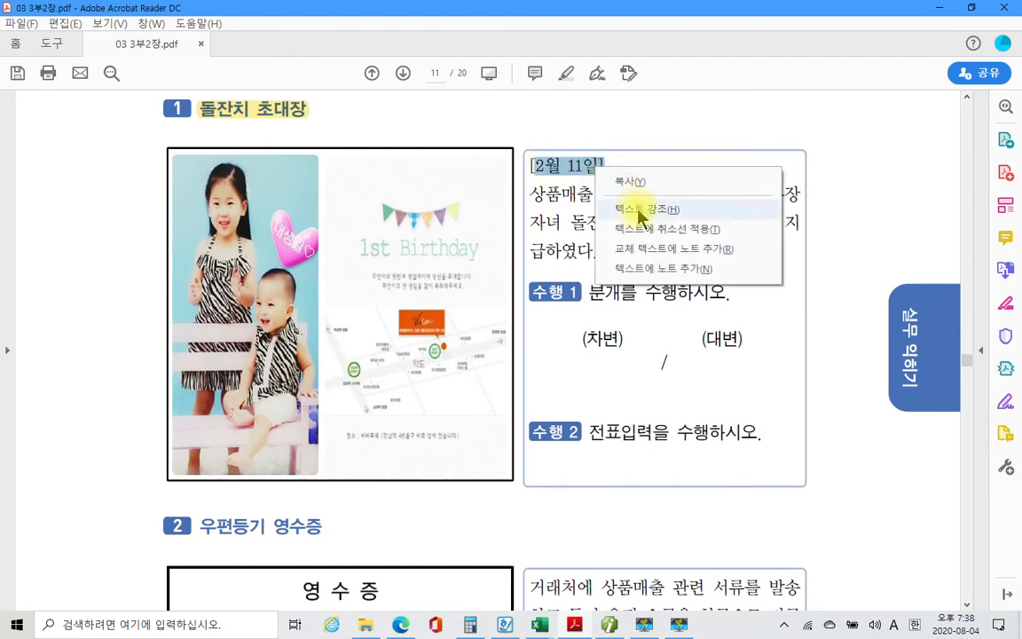
{"action": "left_click", "coordinate": [646, 146]}
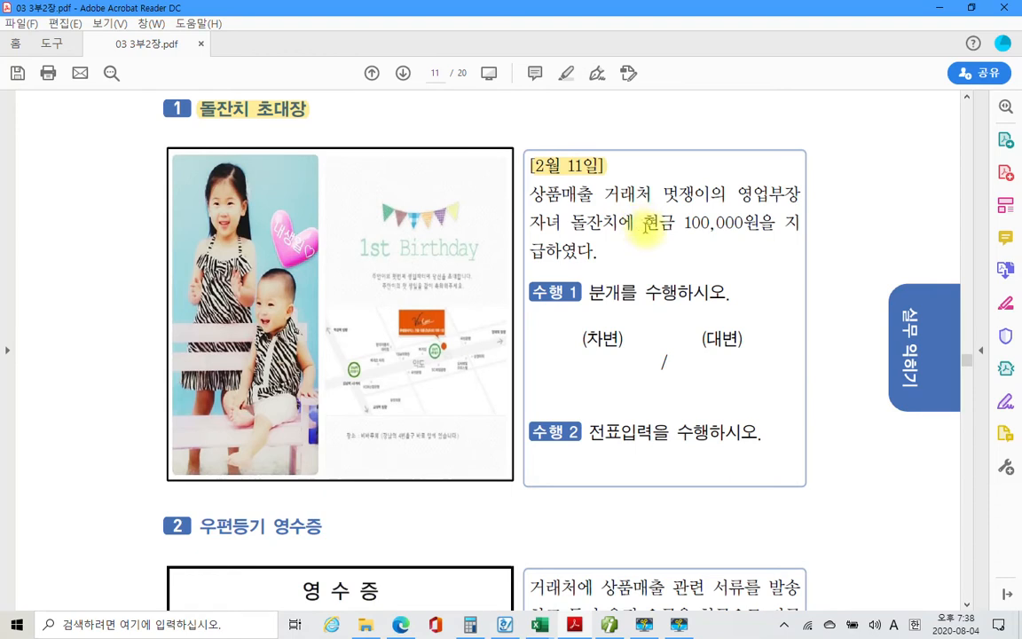
{"action": "left_click_drag", "start_coordinate": [650, 221], "coordinate": [731, 227]}
{"action": "right_click", "coordinate": [731, 228]}
{"action": "left_click", "coordinate": [779, 270]}
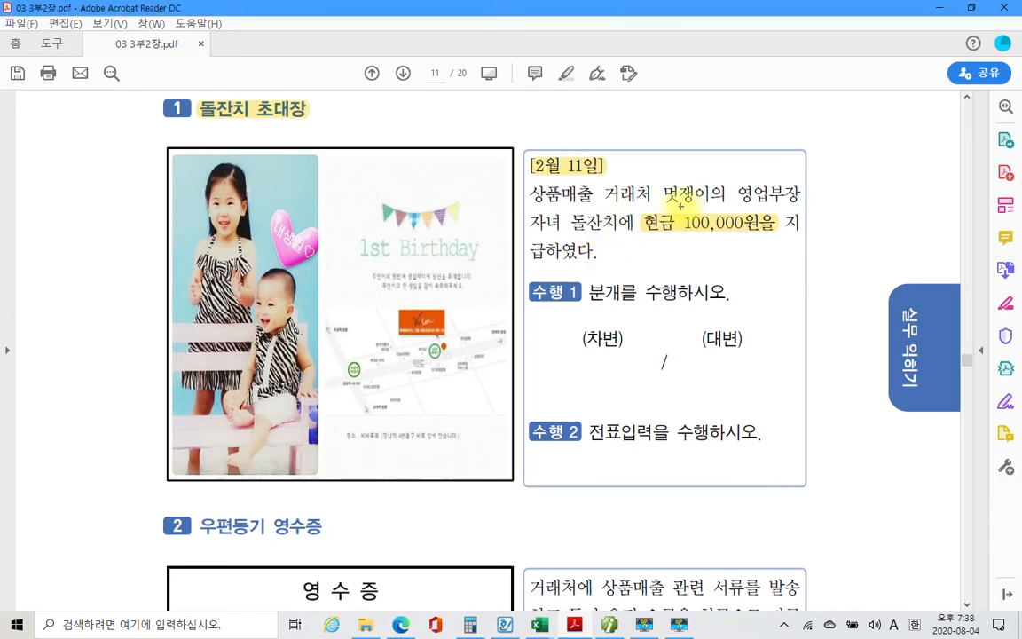
Underline "멋쟁이의 영업부장" and "현금 100,000원" in ink in the 2월 11일 transaction text.
{"action": "left_click_drag", "start_coordinate": [663, 210], "coordinate": [800, 208]}
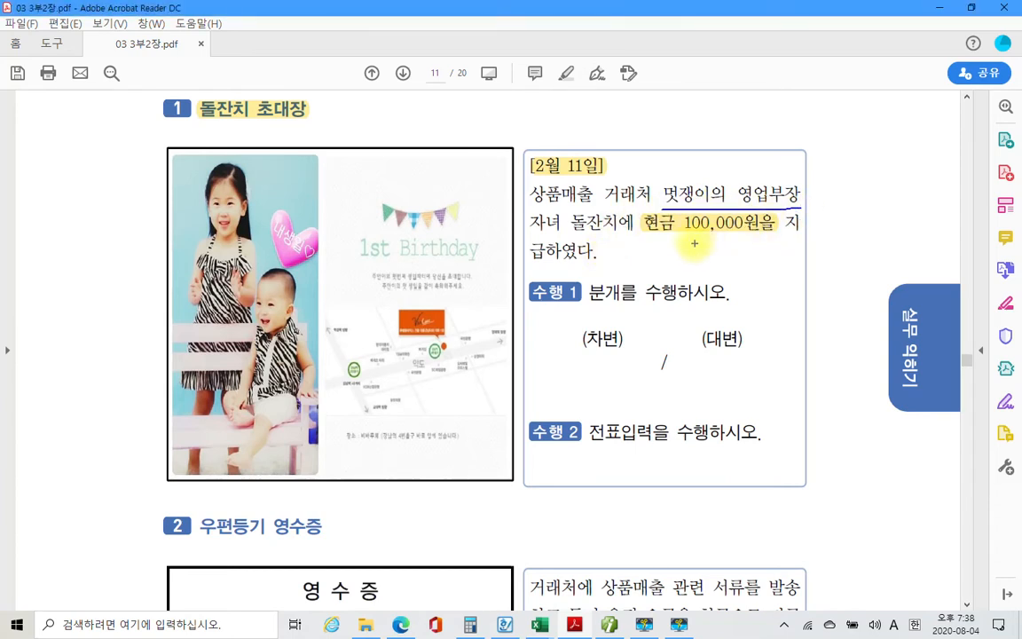
{"action": "left_click_drag", "start_coordinate": [687, 235], "coordinate": [753, 235]}
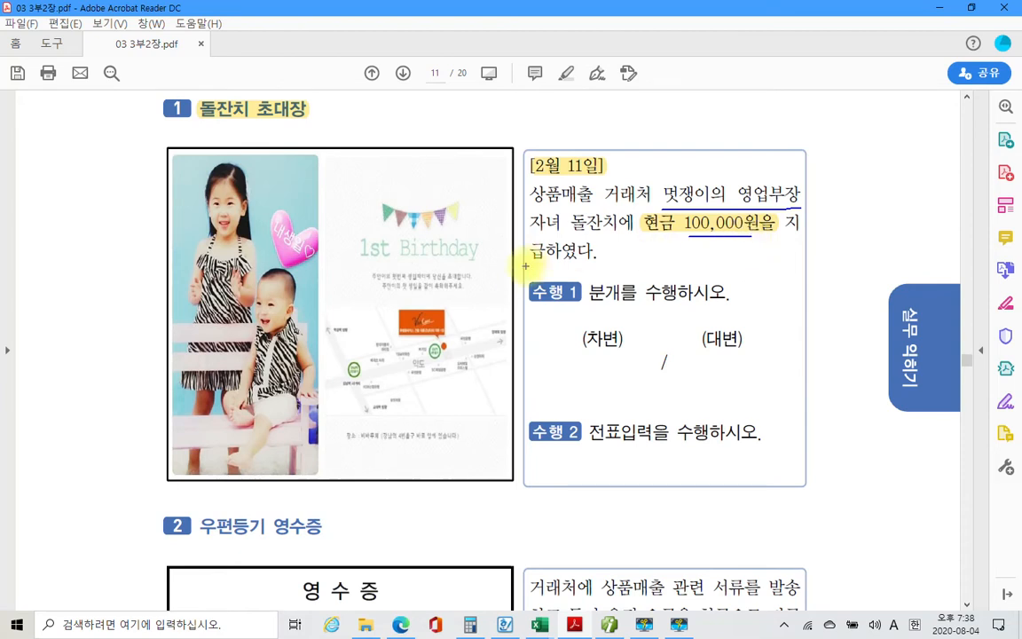
{"action": "left_click_drag", "start_coordinate": [644, 234], "coordinate": [719, 238]}
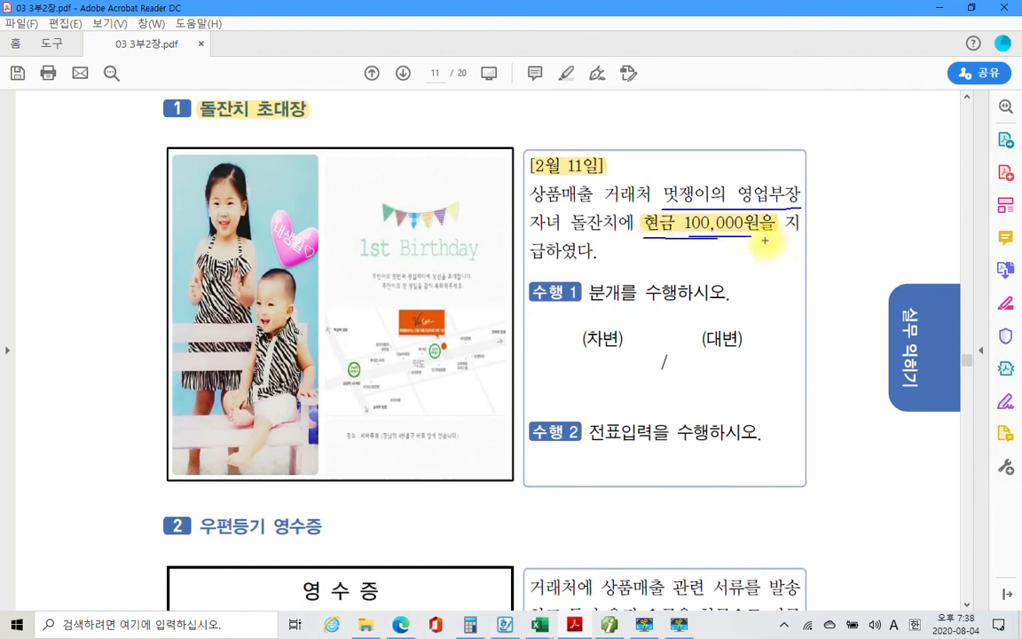
Draw a check mark on the invitation picture, and underline "1st Birthday" and 초대장 in the exercise title in ink.
{"action": "left_click_drag", "start_coordinate": [396, 173], "coordinate": [422, 172]}
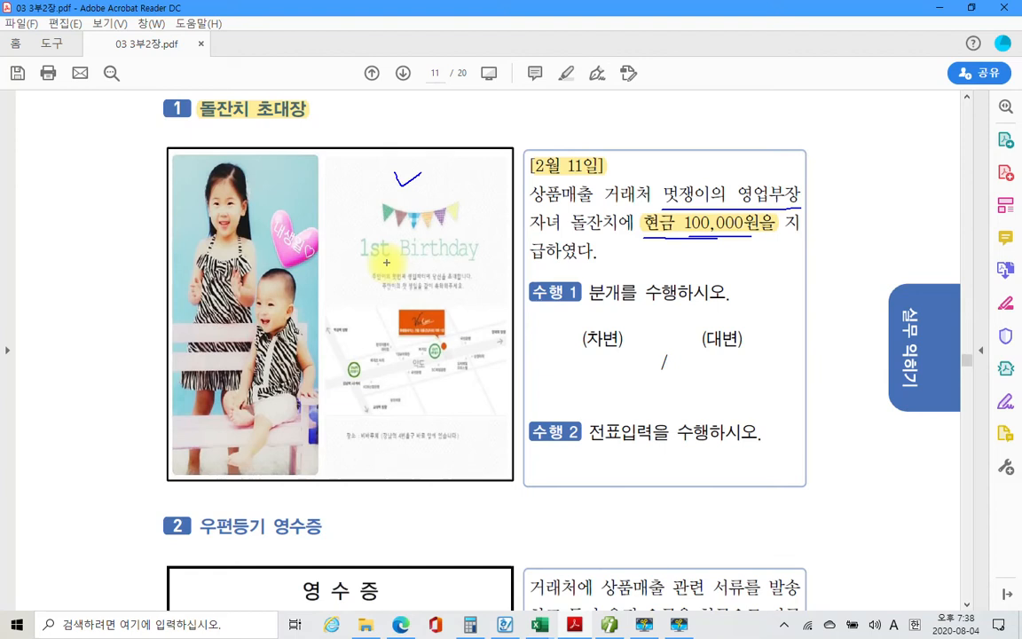
{"action": "left_click_drag", "start_coordinate": [355, 262], "coordinate": [475, 260]}
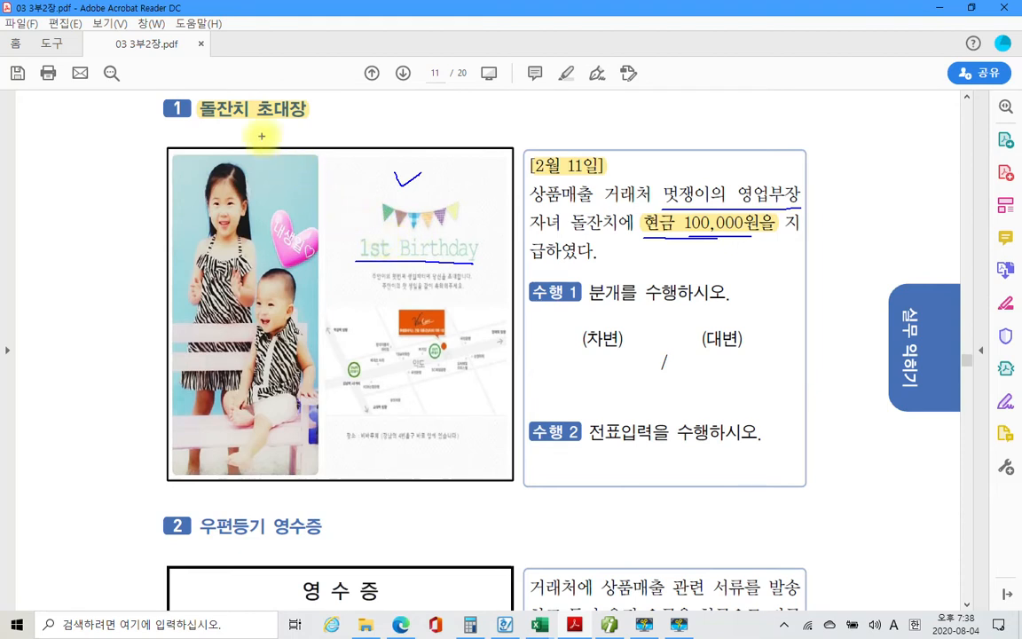
{"action": "left_click_drag", "start_coordinate": [256, 123], "coordinate": [318, 123]}
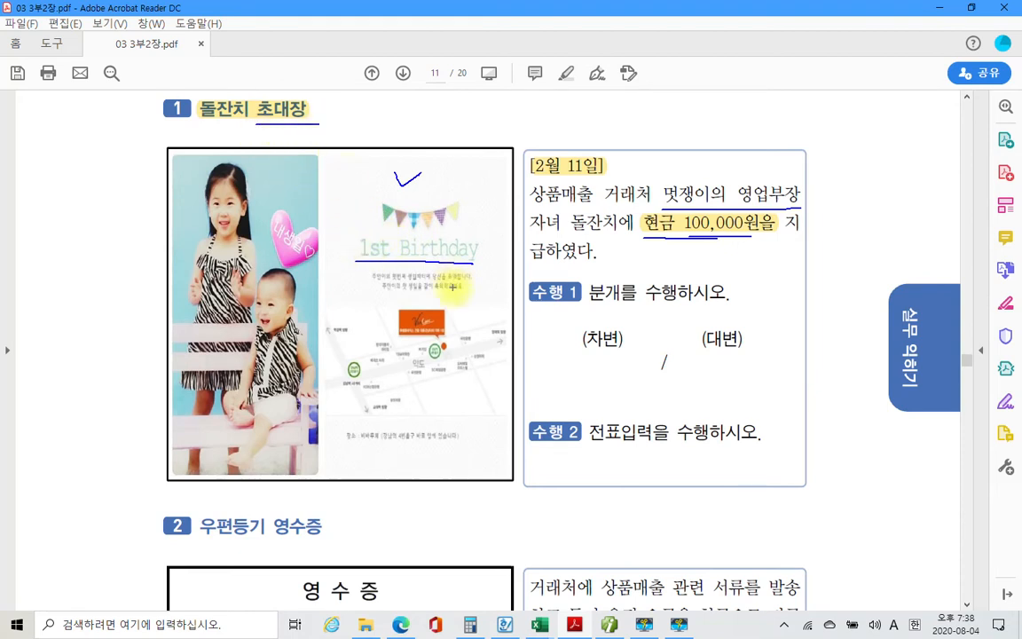
Circle 거래처 in the transaction text and handwrite the debit entry 접대비 100 in ink above a ruled line under 수행 1.
{"action": "left_click_drag", "start_coordinate": [435, 393], "coordinate": [585, 395]}
{"action": "left_click_drag", "start_coordinate": [707, 396], "coordinate": [927, 396]}
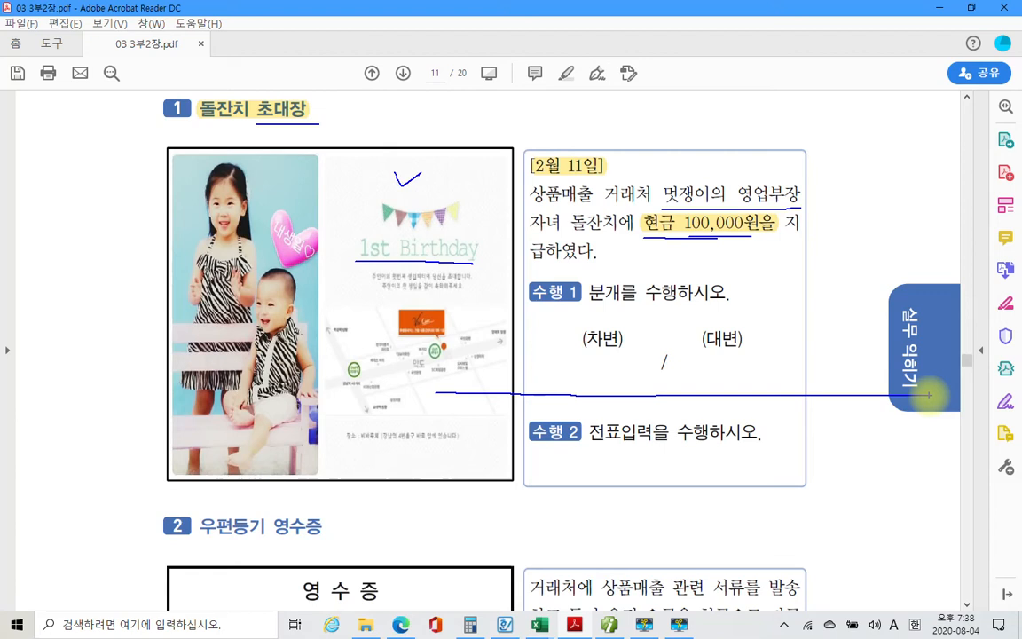
{"action": "left_click_drag", "start_coordinate": [586, 182], "coordinate": [645, 186]}
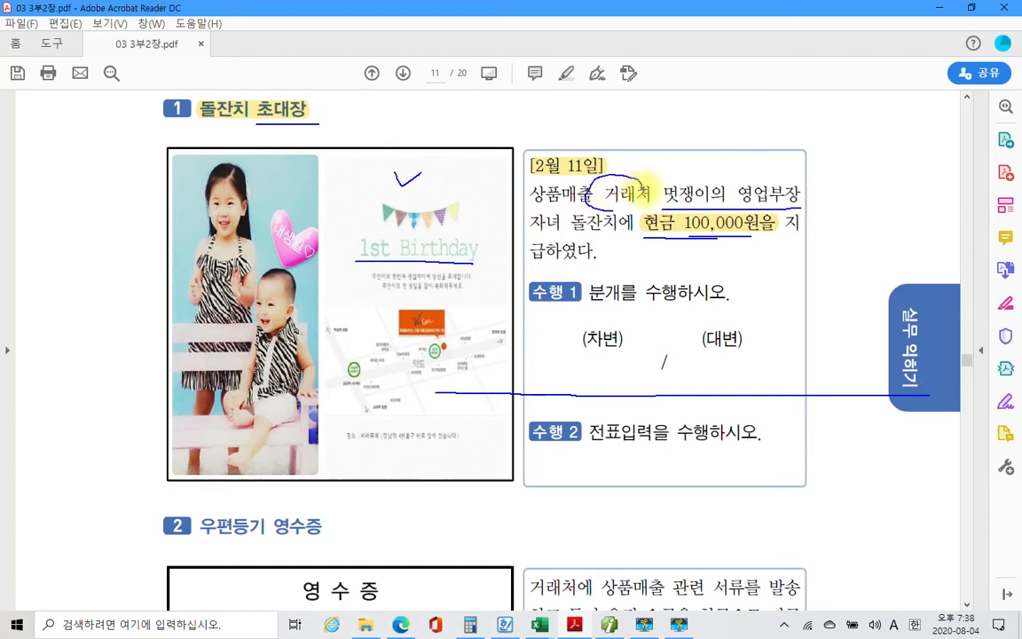
{"action": "left_click_drag", "start_coordinate": [470, 335], "coordinate": [489, 369]}
{"action": "mouse_move", "coordinate": [493, 347]}
{"action": "left_mouse_down"}
{"action": "mouse_move", "coordinate": [506, 345]}
{"action": "mouse_move", "coordinate": [509, 366]}
{"action": "mouse_move", "coordinate": [536, 326]}
{"action": "mouse_move", "coordinate": [543, 342]}
{"action": "mouse_move", "coordinate": [560, 334]}
{"action": "mouse_move", "coordinate": [560, 363]}
{"action": "left_mouse_up"}
{"action": "mouse_move", "coordinate": [569, 339]}
{"action": "left_mouse_down"}
{"action": "mouse_move", "coordinate": [575, 361]}
{"action": "mouse_move", "coordinate": [588, 359]}
{"action": "left_mouse_up"}
{"action": "left_click_drag", "start_coordinate": [592, 311], "coordinate": [595, 399]}
{"action": "mouse_move", "coordinate": [618, 344]}
{"action": "left_mouse_down"}
{"action": "mouse_move", "coordinate": [620, 360]}
{"action": "mouse_move", "coordinate": [645, 349]}
{"action": "left_mouse_up"}
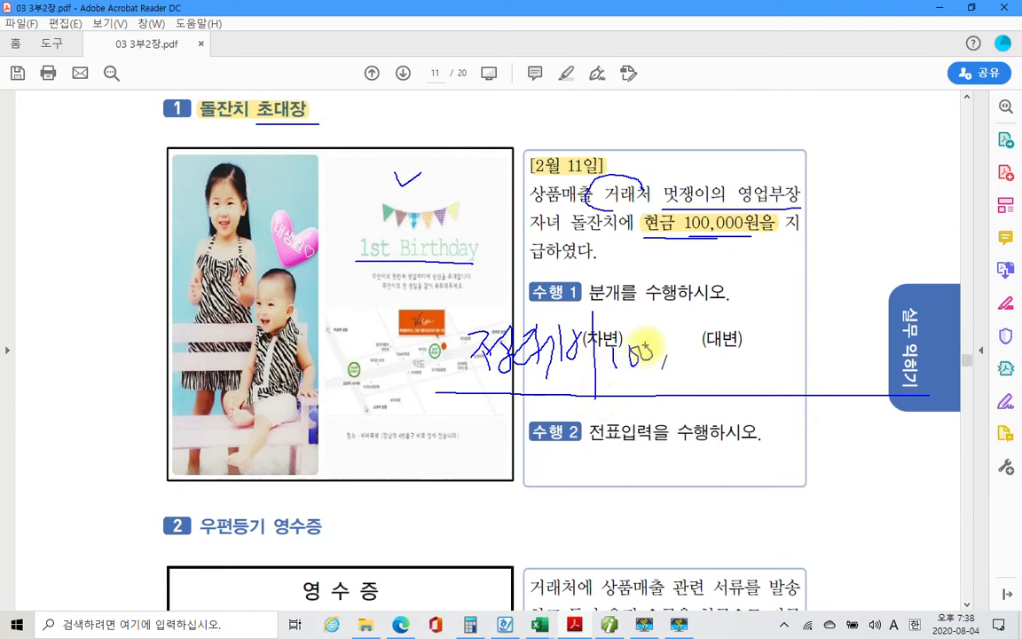
Circle 현금 in the transaction text and handwrite the credit entry 현금 100 in ink beside the debit entry.
{"action": "left_click_drag", "start_coordinate": [666, 211], "coordinate": [678, 236]}
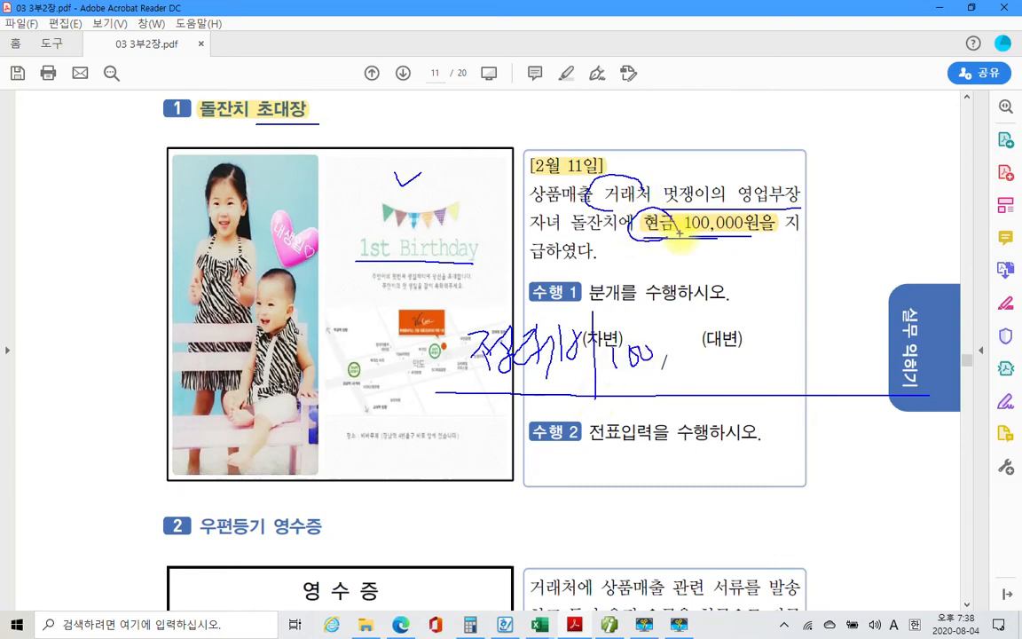
{"action": "mouse_move", "coordinate": [695, 342]}
{"action": "left_mouse_down"}
{"action": "mouse_move", "coordinate": [702, 373]}
{"action": "mouse_move", "coordinate": [765, 360]}
{"action": "mouse_move", "coordinate": [758, 395]}
{"action": "mouse_move", "coordinate": [775, 395]}
{"action": "left_mouse_up"}
{"action": "mouse_move", "coordinate": [817, 340]}
{"action": "left_mouse_down"}
{"action": "mouse_move", "coordinate": [819, 383]}
{"action": "mouse_move", "coordinate": [862, 355]}
{"action": "mouse_move", "coordinate": [854, 355]}
{"action": "left_mouse_up"}
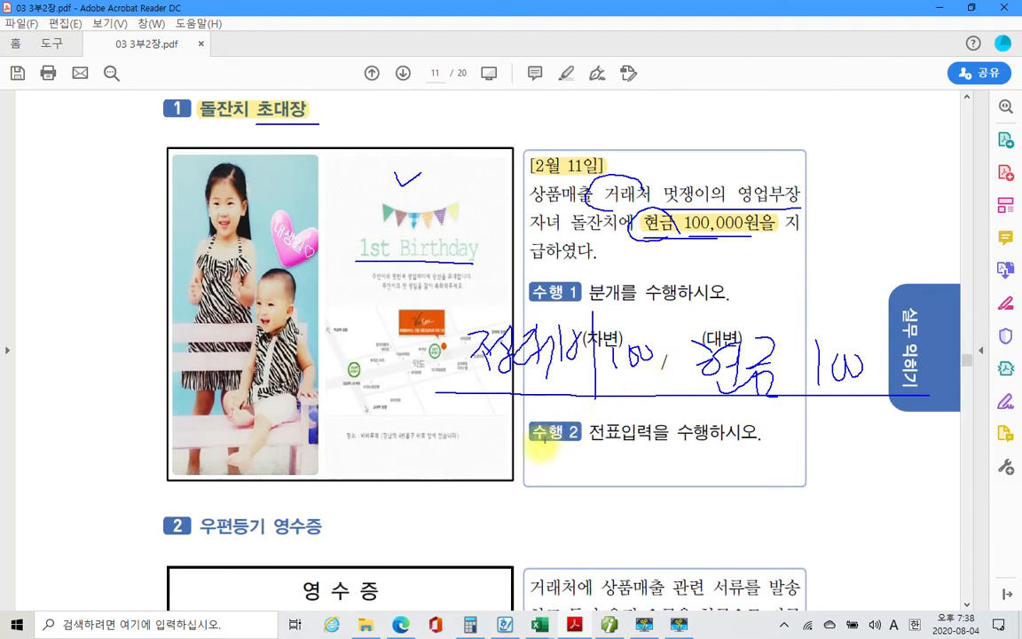
Underline 수행 2 and 수행하시오, and box 전표입력을 in ink.
{"action": "mouse_move", "coordinate": [521, 452]}
{"action": "left_mouse_down"}
{"action": "mouse_move", "coordinate": [671, 453]}
{"action": "mouse_move", "coordinate": [673, 424]}
{"action": "mouse_move", "coordinate": [612, 413]}
{"action": "mouse_move", "coordinate": [590, 453]}
{"action": "left_mouse_up"}
{"action": "left_click_drag", "start_coordinate": [698, 451], "coordinate": [778, 451]}
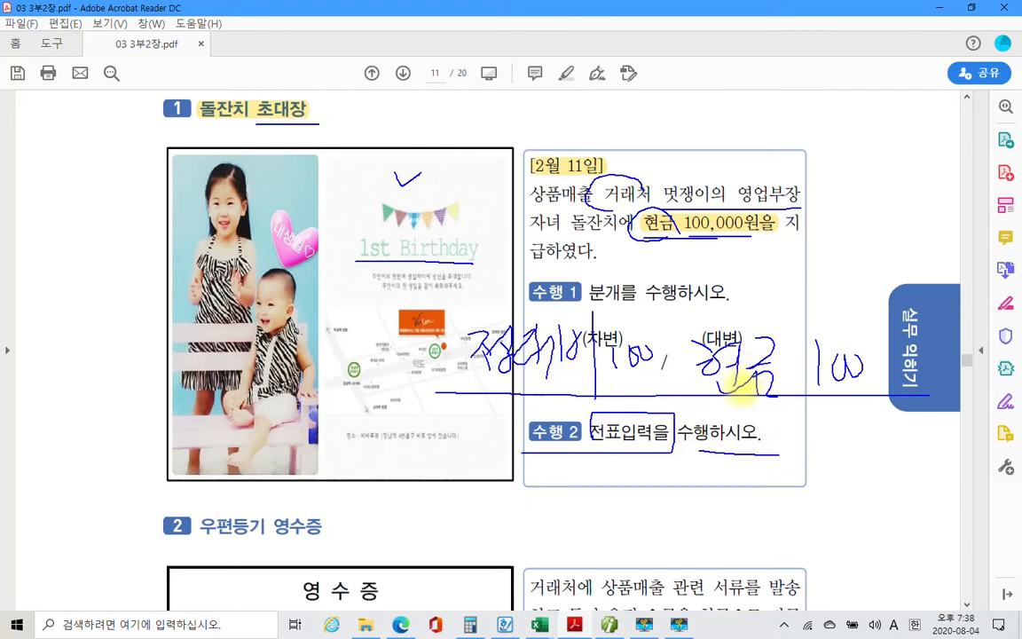
{"action": "mouse_move", "coordinate": [842, 436]}
{"action": "left_mouse_down"}
{"action": "mouse_move", "coordinate": [848, 448]}
{"action": "mouse_move", "coordinate": [867, 446]}
{"action": "left_mouse_up"}
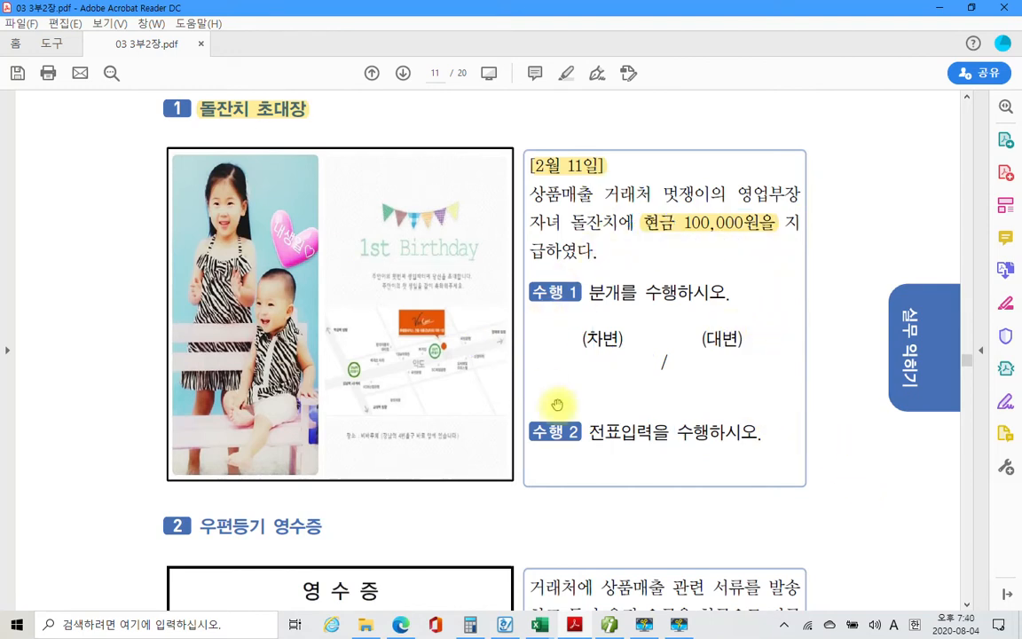
Switch to the accounting program's 일반전표입력 screen and start a type 1 출금 voucher dated 2월 11일.
{"action": "scroll", "coordinate": [599, 454], "scroll_direction": "down", "scroll_amount": 3}
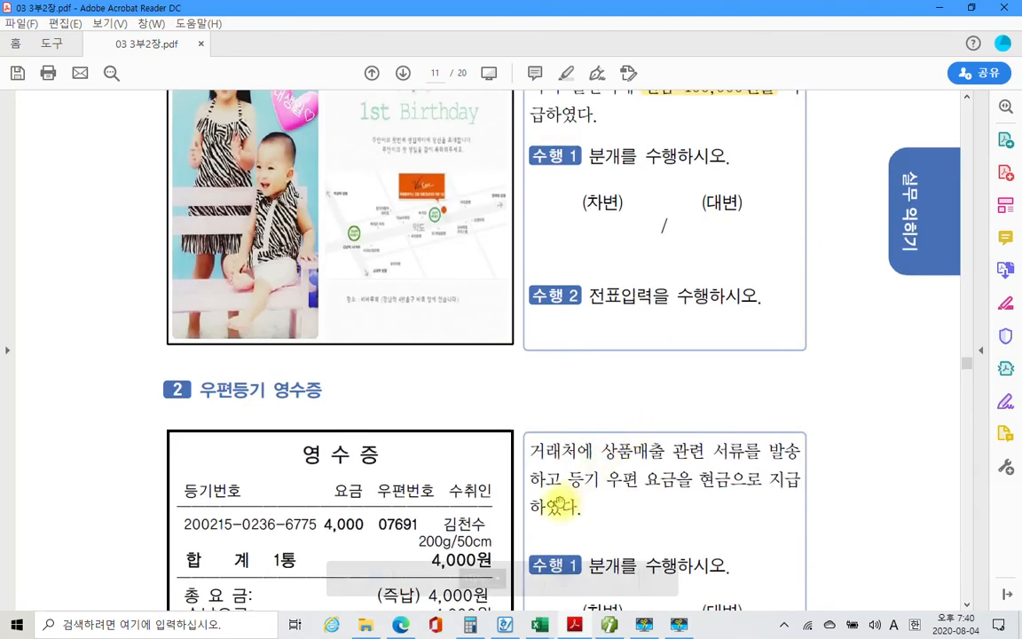
{"action": "scroll", "coordinate": [558, 532], "scroll_direction": "up", "scroll_amount": 2}
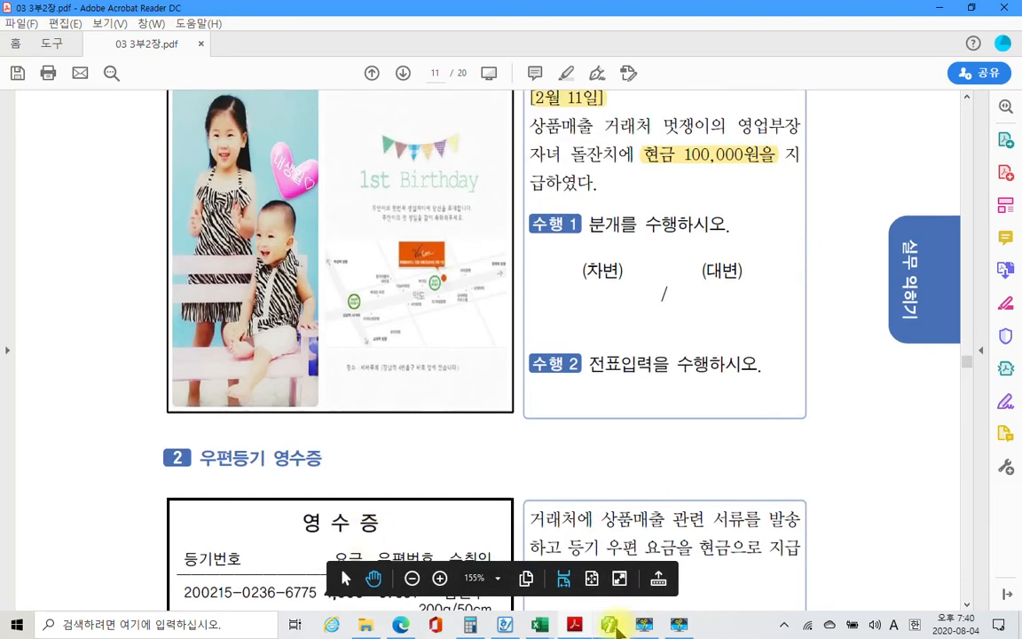
{"action": "left_click", "coordinate": [610, 625]}
{"action": "left_click", "coordinate": [162, 111]}
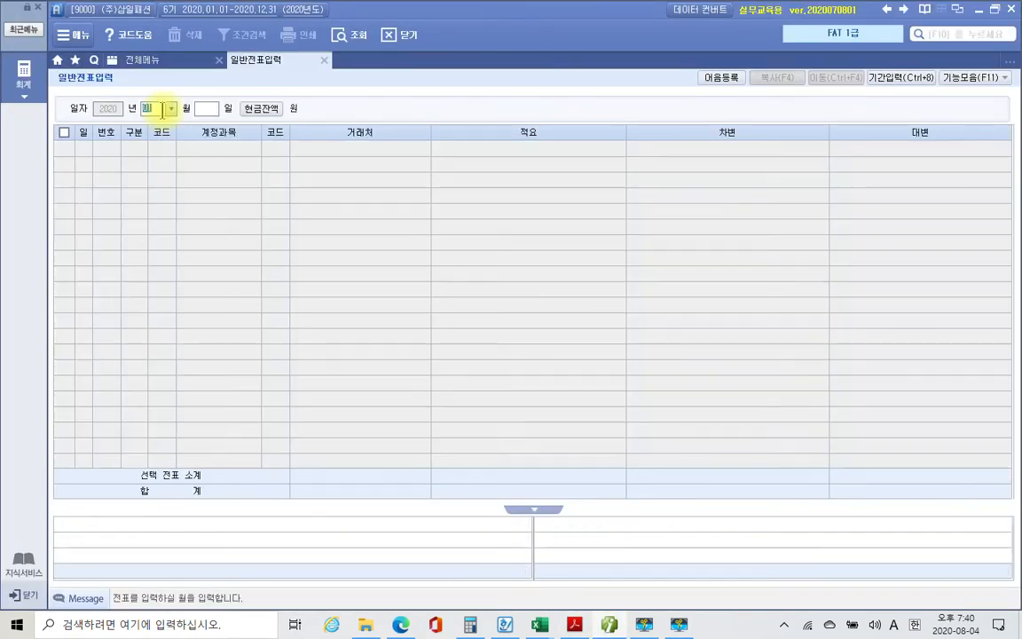
{"action": "type", "text": "2"}
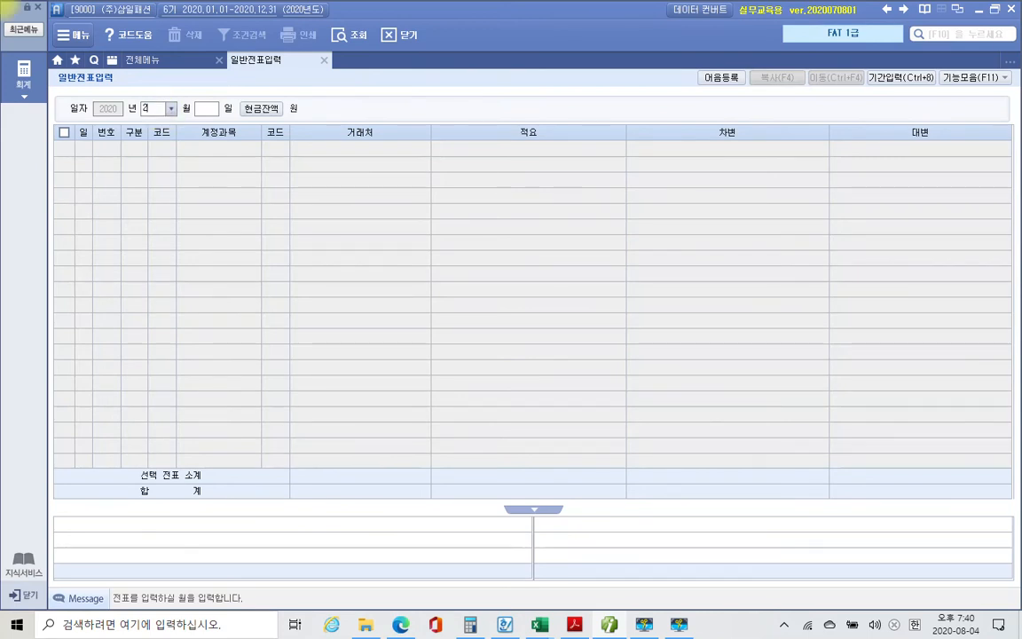
{"action": "key", "text": "Return"}
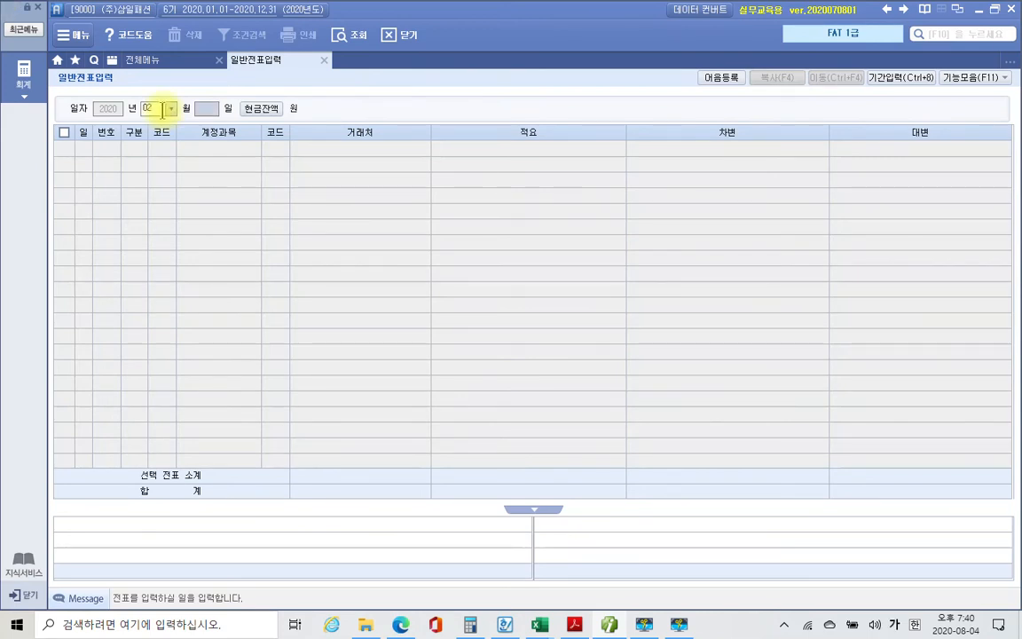
{"action": "key", "text": "Return"}
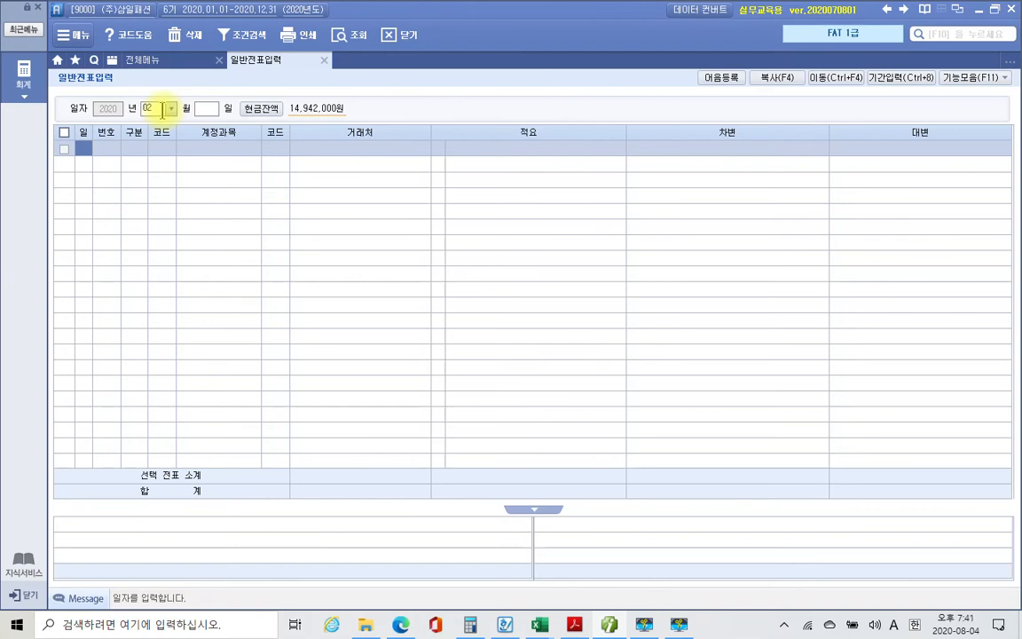
{"action": "type", "text": "11"}
{"action": "key", "text": "Return"}
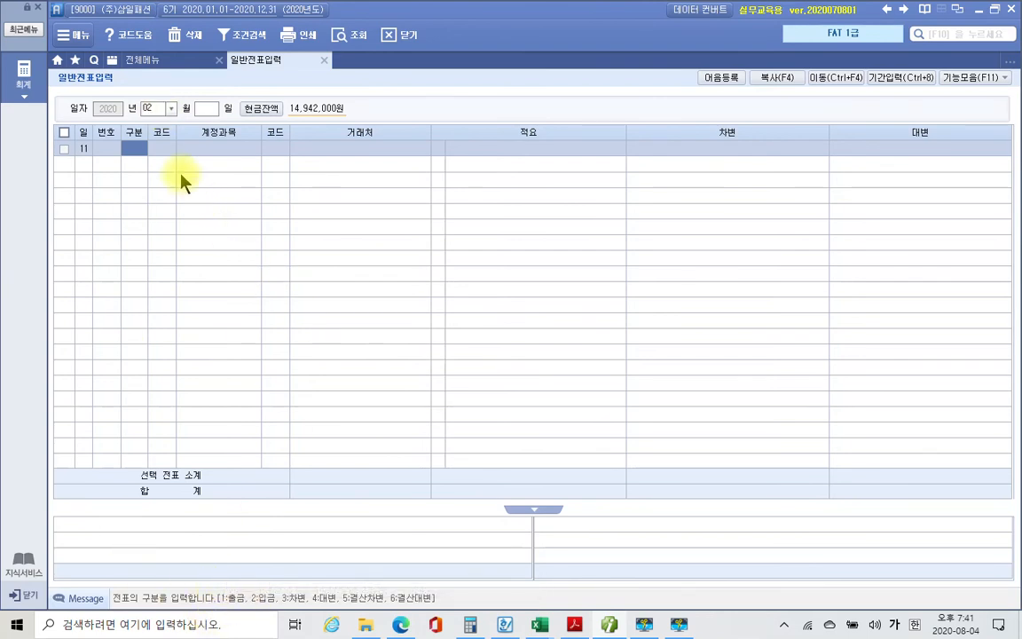
{"action": "type", "text": "1"}
{"action": "key", "text": "Return"}
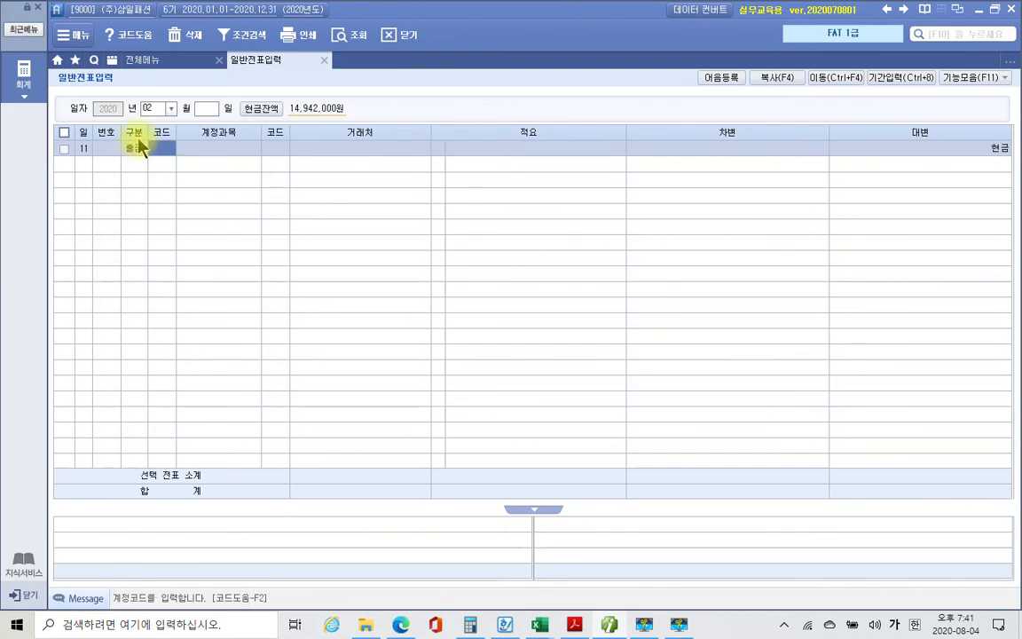
Mark the 대변 현금 cell and the 코드, 계정과목 and 차변 fields in ink, and clear the markings.
{"action": "mouse_move", "coordinate": [857, 111]}
{"action": "left_mouse_down"}
{"action": "mouse_move", "coordinate": [880, 133]}
{"action": "mouse_move", "coordinate": [1018, 161]}
{"action": "left_mouse_up"}
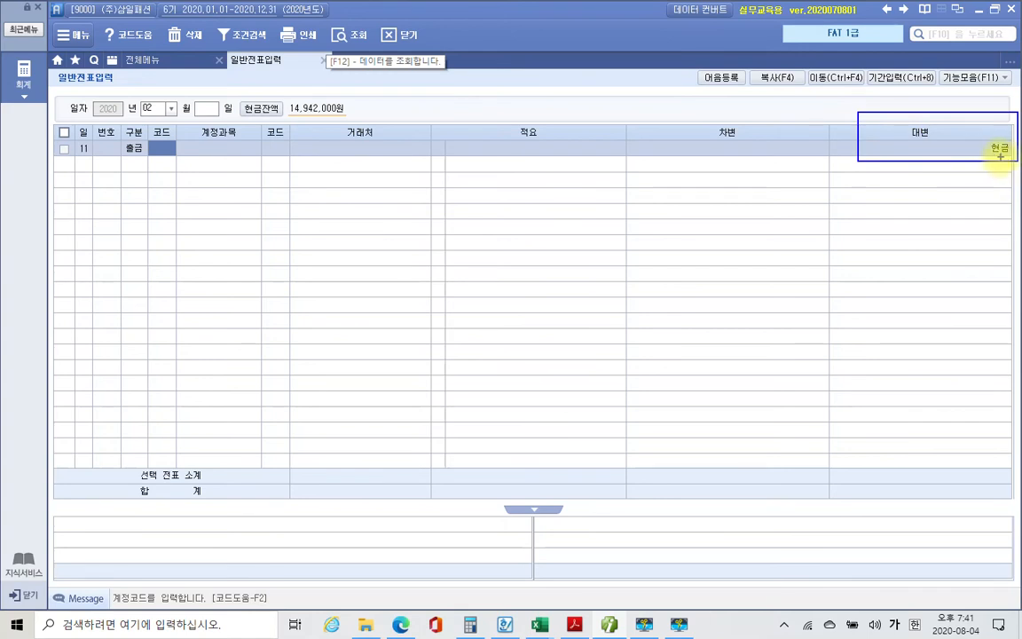
{"action": "mouse_move", "coordinate": [149, 149]}
{"action": "left_mouse_down"}
{"action": "mouse_move", "coordinate": [213, 161]}
{"action": "mouse_move", "coordinate": [256, 142]}
{"action": "mouse_move", "coordinate": [187, 124]}
{"action": "mouse_move", "coordinate": [149, 133]}
{"action": "left_mouse_up"}
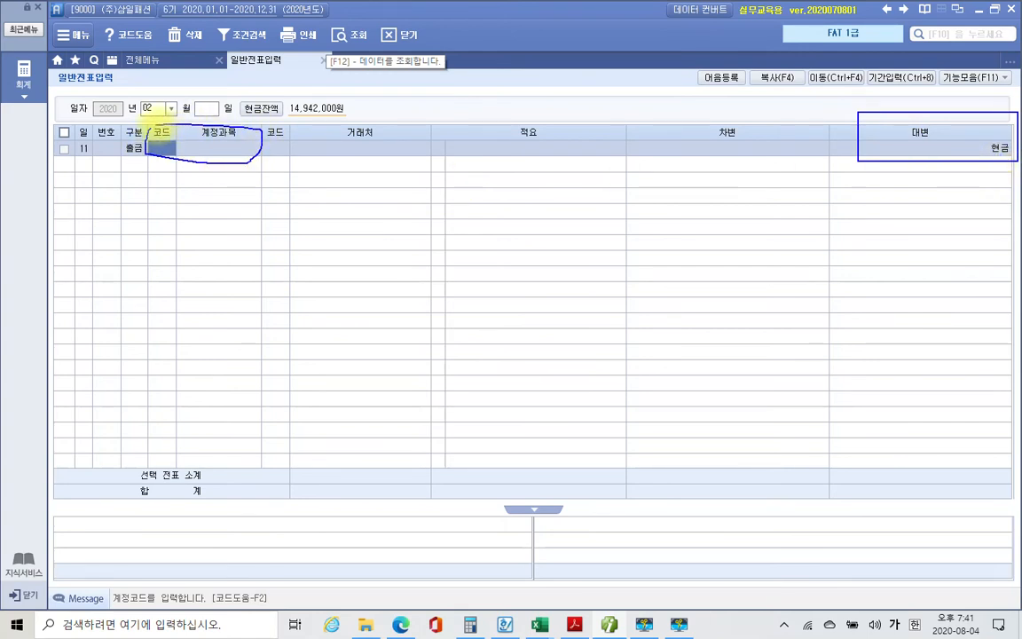
{"action": "mouse_move", "coordinate": [670, 118]}
{"action": "left_mouse_down"}
{"action": "mouse_move", "coordinate": [616, 141]}
{"action": "mouse_move", "coordinate": [810, 166]}
{"action": "mouse_move", "coordinate": [725, 109]}
{"action": "left_mouse_up"}
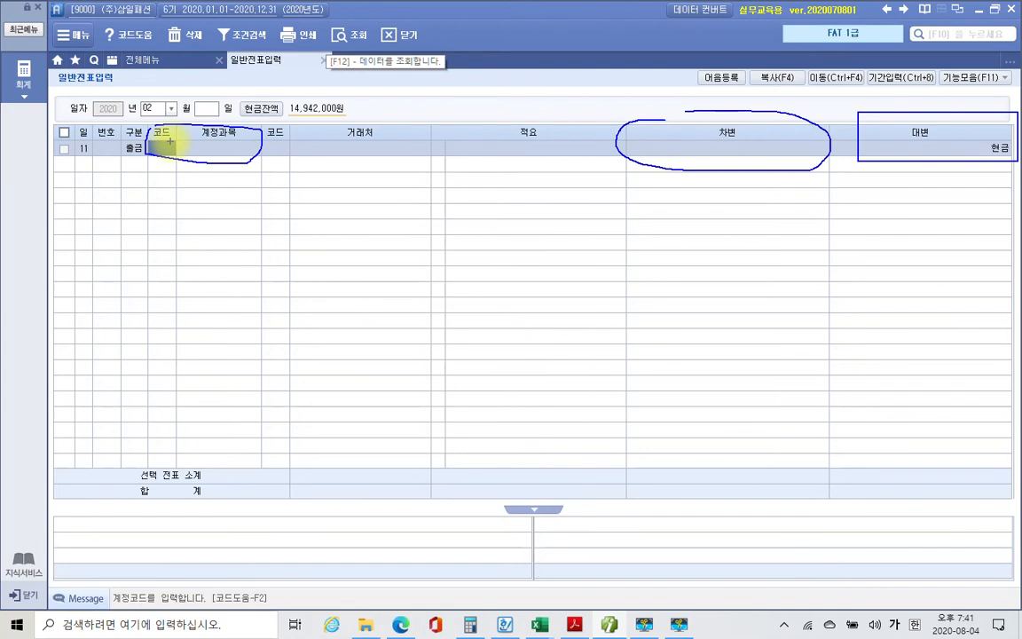
{"action": "mouse_move", "coordinate": [154, 129]}
{"action": "left_mouse_down"}
{"action": "mouse_move", "coordinate": [147, 153]}
{"action": "mouse_move", "coordinate": [153, 133]}
{"action": "mouse_move", "coordinate": [164, 150]}
{"action": "left_mouse_up"}
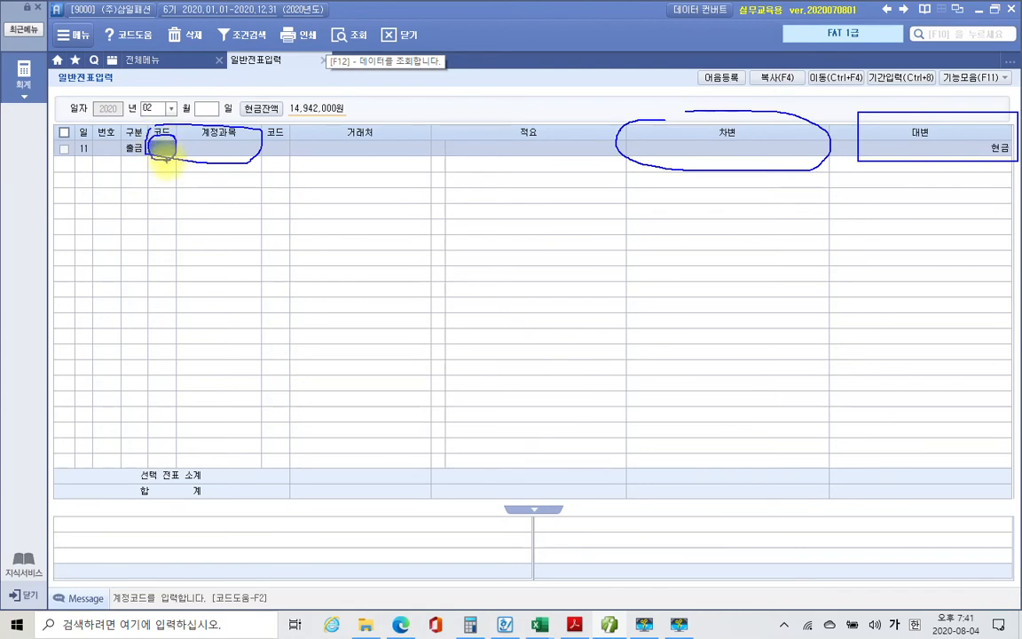
{"action": "key", "text": "Escape"}
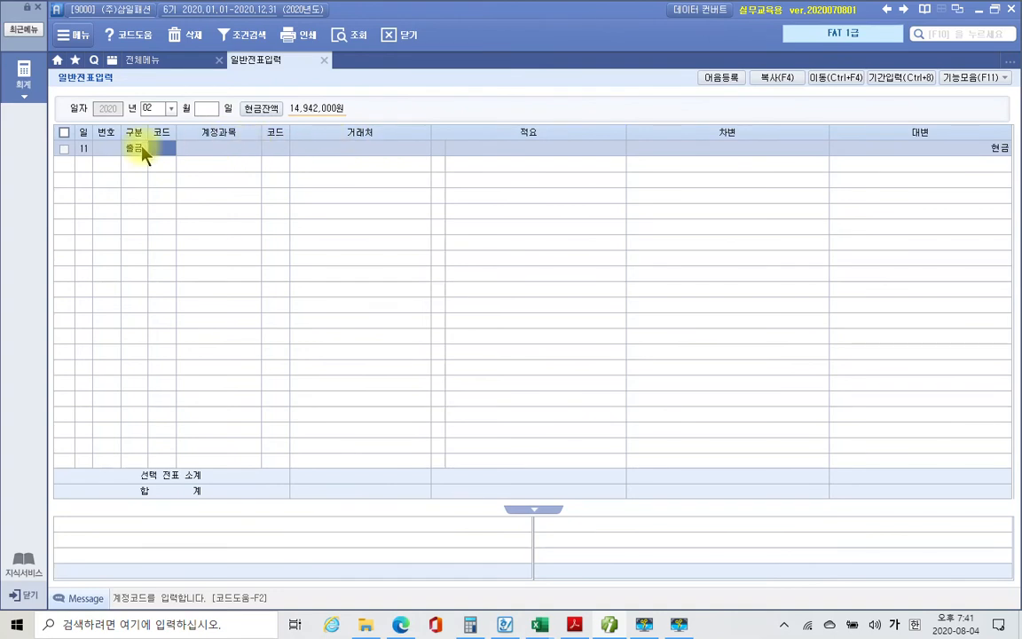
Look up 접대 in the account codes and assign account 813 접대비 to the voucher line.
{"action": "type", "text": "접"}
{"action": "type", "text": "재"}
{"action": "type", "text": "ㄷㅐ"}
{"action": "key", "text": "Return"}
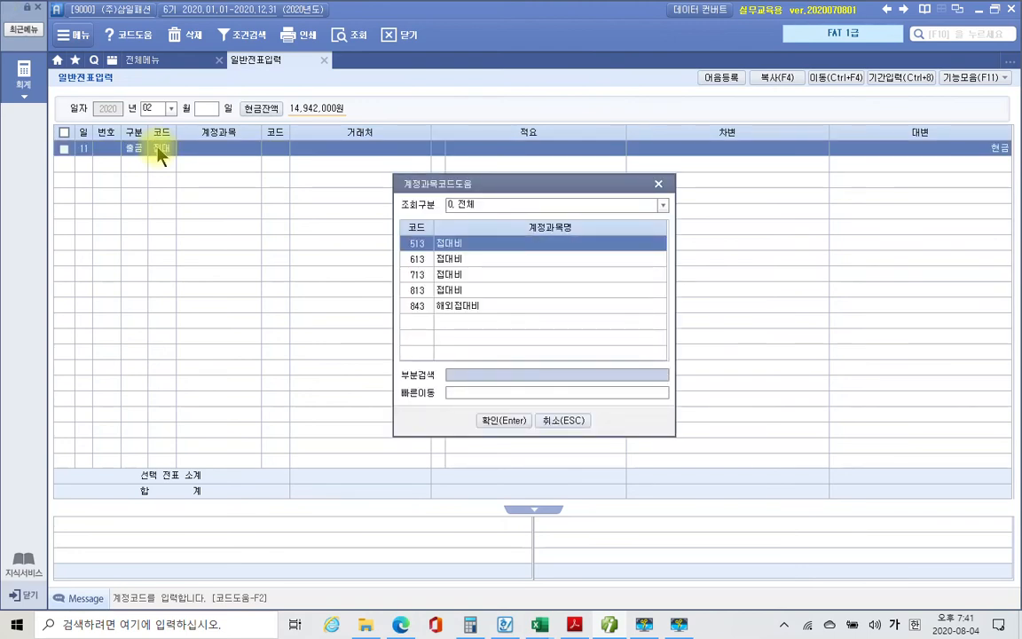
{"action": "left_click", "coordinate": [456, 257]}
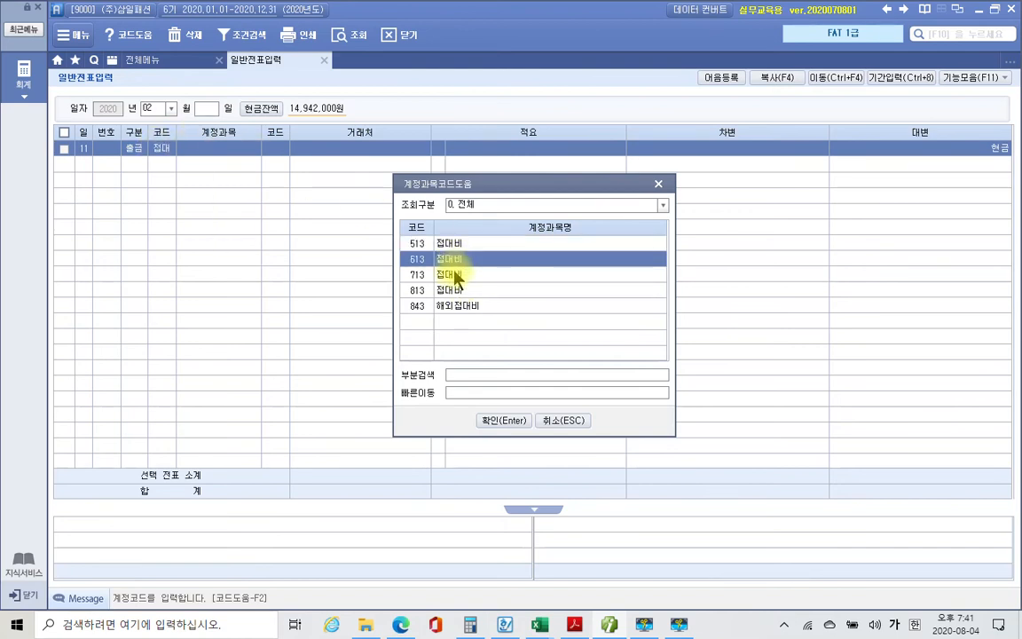
{"action": "left_click", "coordinate": [456, 276]}
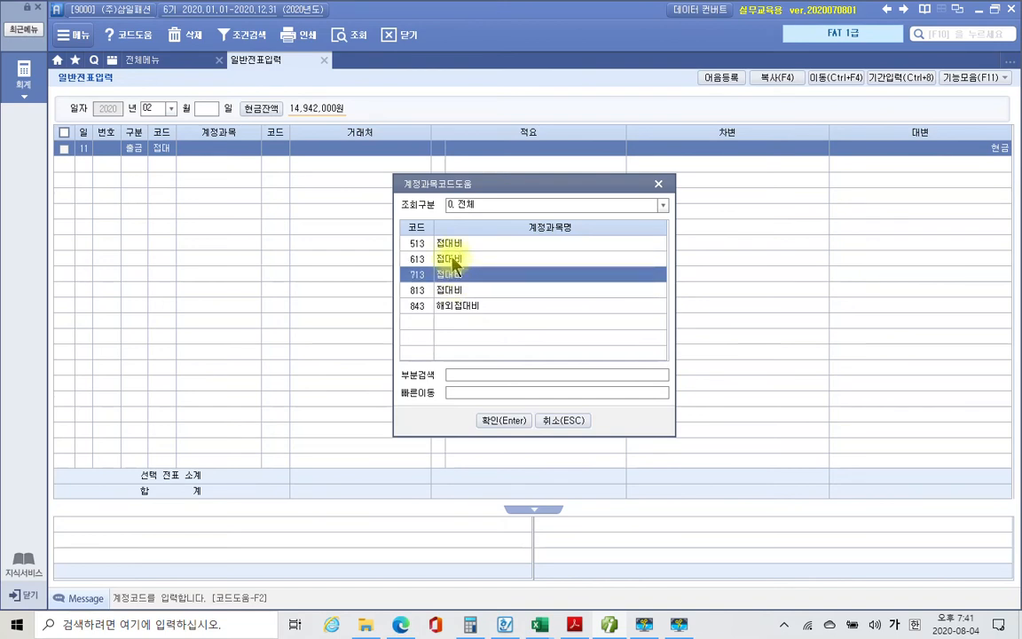
{"action": "left_click", "coordinate": [447, 289]}
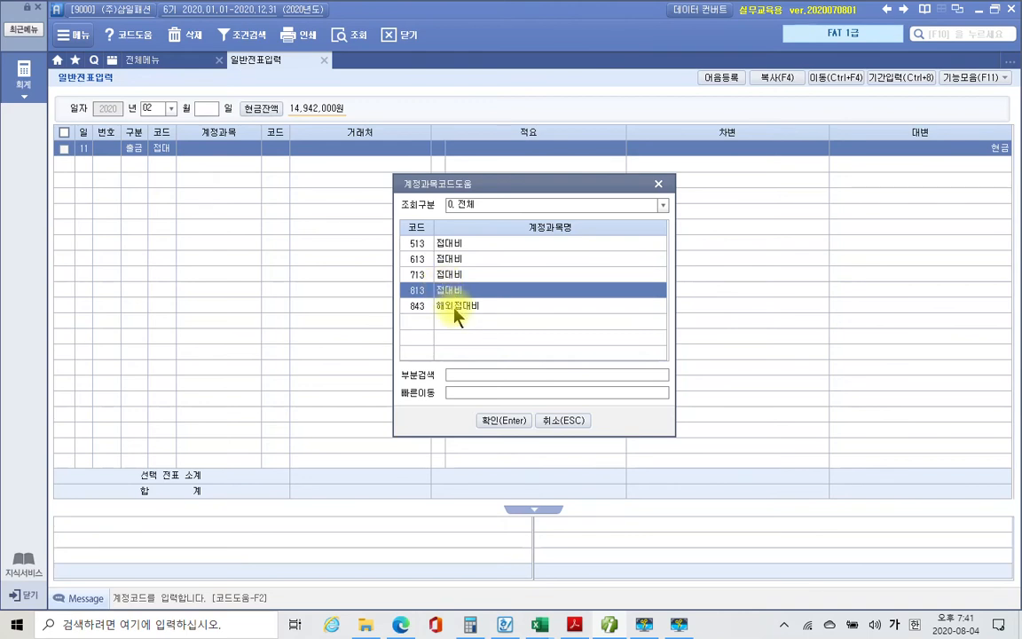
{"action": "left_click", "coordinate": [487, 423]}
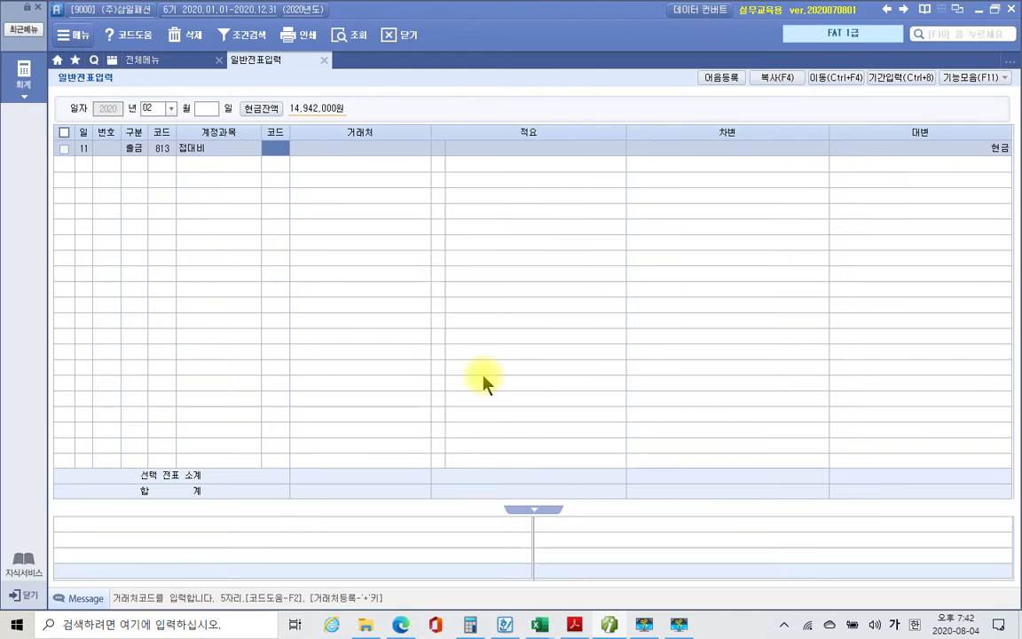
Enter 멋쟁이 as the 거래처 and choose 적요 10 거래처 경조사비 지급(조정) for the 접대비 line.
{"action": "key", "text": "Return"}
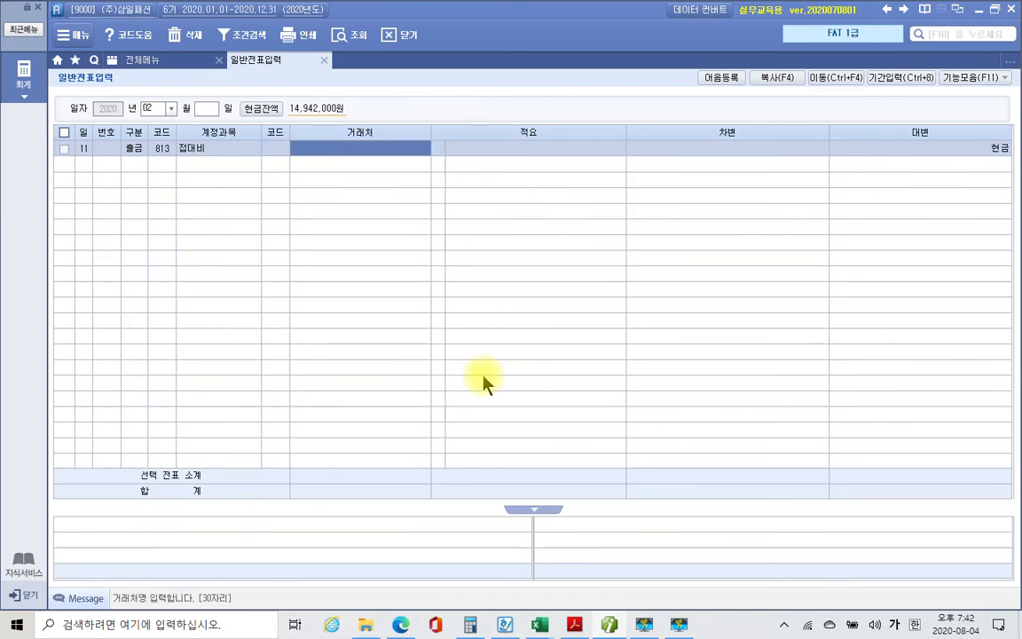
{"action": "type", "text": "멋쟁이"}
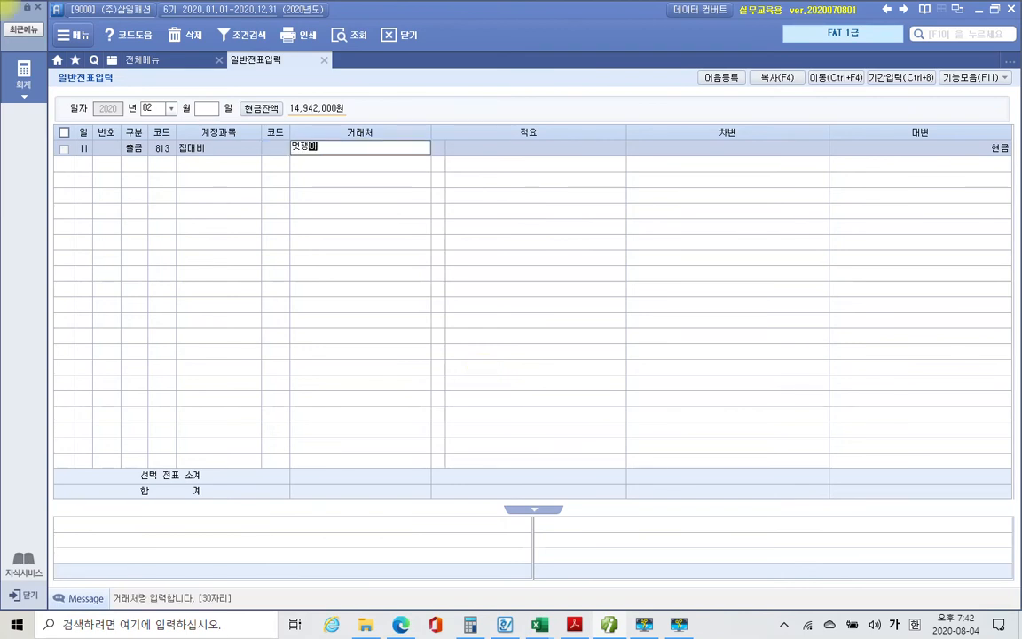
{"action": "key", "text": "Return"}
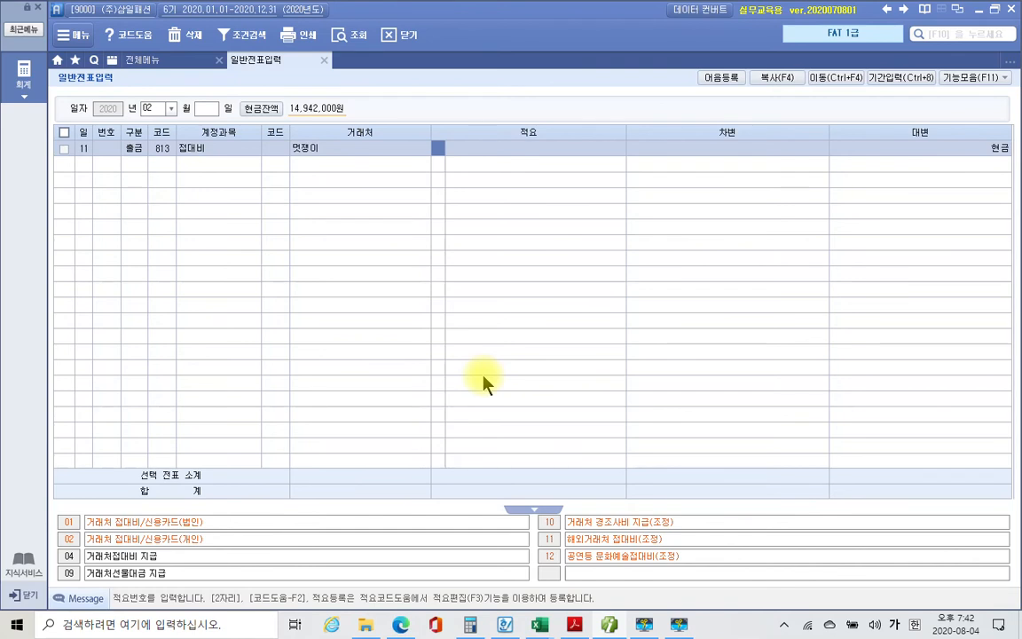
{"action": "type", "text": "10"}
{"action": "key", "text": "Return"}
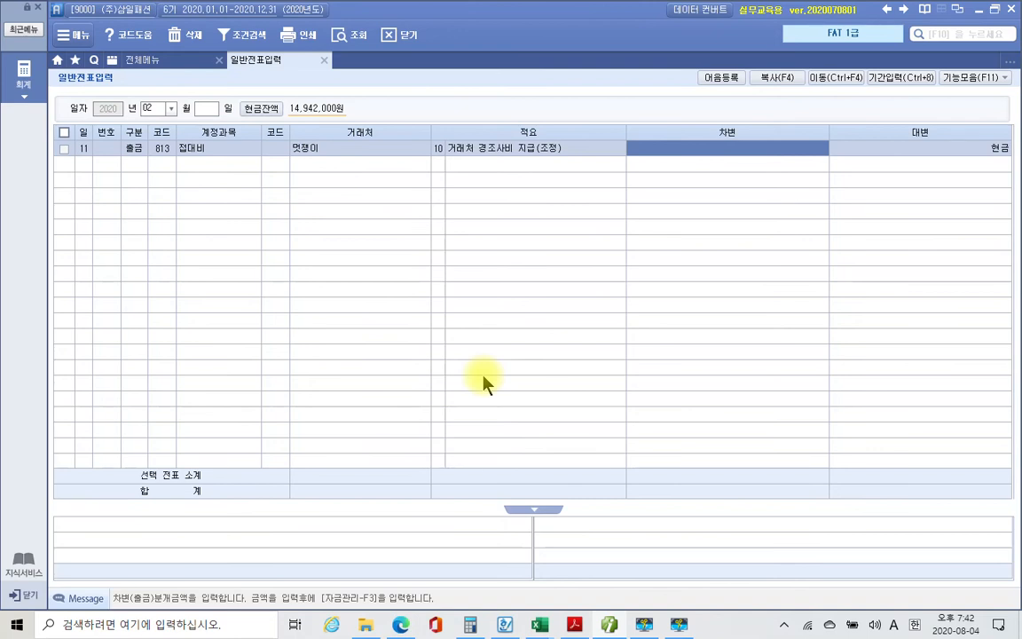
Enter 100,000 as the 차변 amount and complete the voucher line.
{"action": "type", "text": "1000000"}
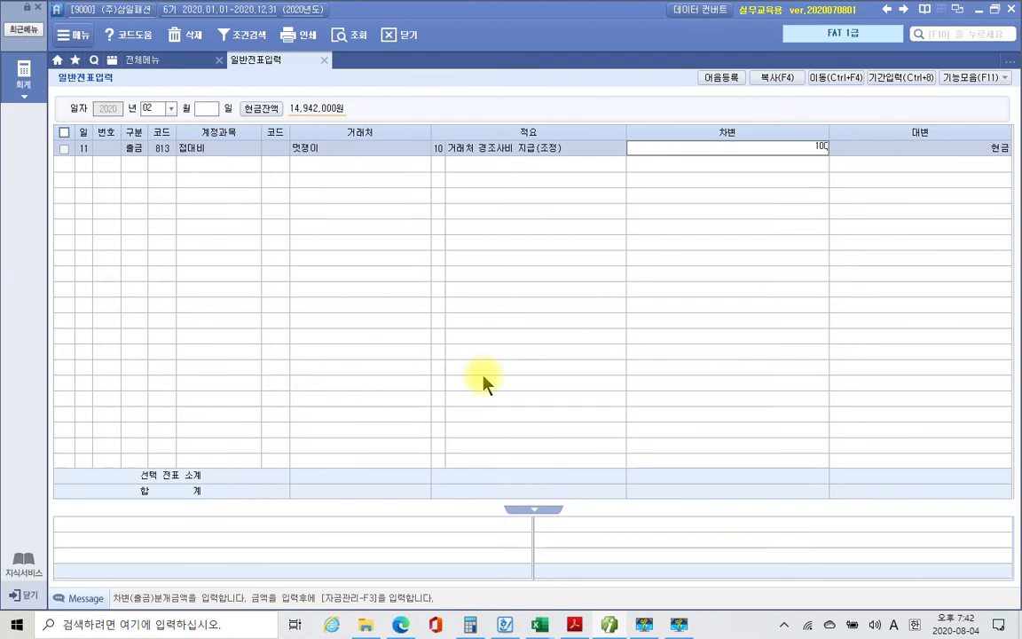
{"action": "key", "text": "BackSpace"}
{"action": "key", "text": "BackSpace"}
{"action": "type", "text": "0"}
{"action": "key", "text": "Return"}
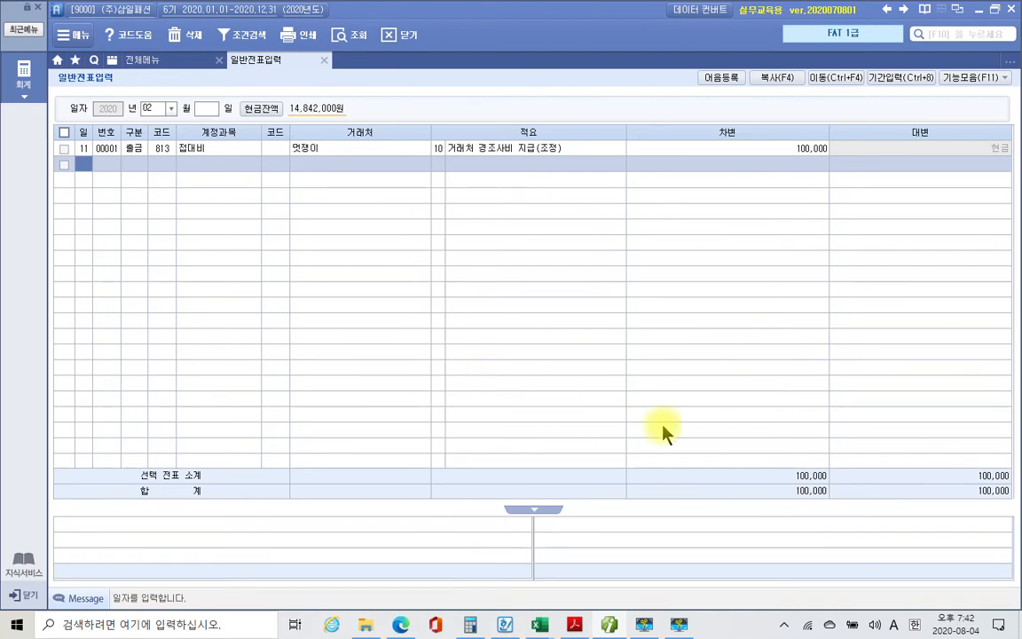
Display the 접대비 voucher's journal entry, box its debit and credit sides in ink, and circle the 차변 amount with an arrow to the entry.
{"action": "left_click", "coordinate": [754, 154]}
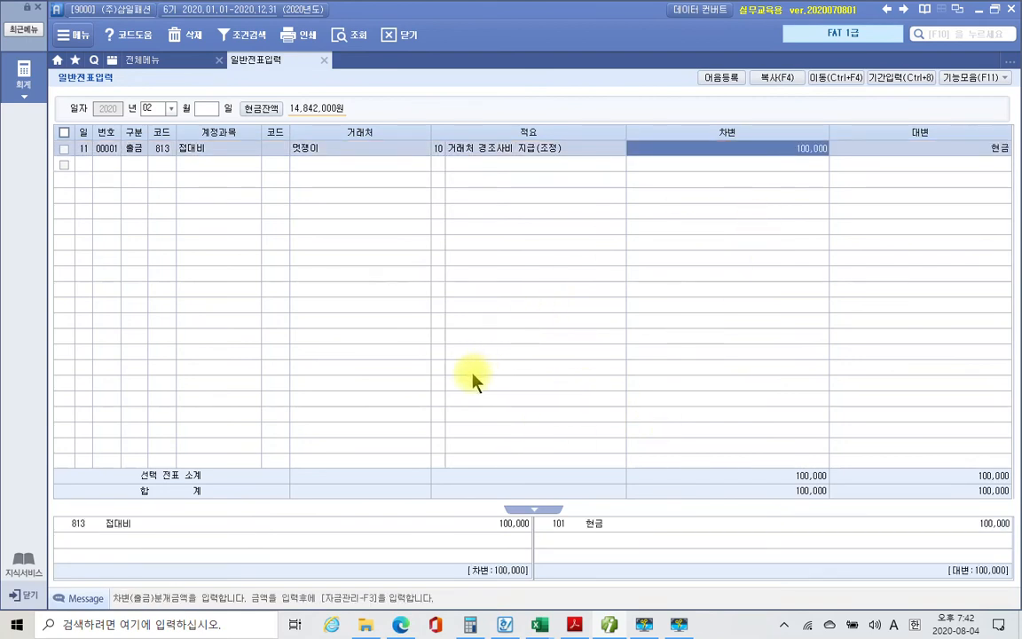
{"action": "mouse_move", "coordinate": [63, 508]}
{"action": "left_mouse_down"}
{"action": "mouse_move", "coordinate": [136, 543]}
{"action": "mouse_move", "coordinate": [567, 579]}
{"action": "mouse_move", "coordinate": [538, 579]}
{"action": "left_mouse_up"}
{"action": "mouse_move", "coordinate": [557, 507]}
{"action": "left_mouse_down"}
{"action": "mouse_move", "coordinate": [821, 588]}
{"action": "mouse_move", "coordinate": [1020, 581]}
{"action": "left_mouse_up"}
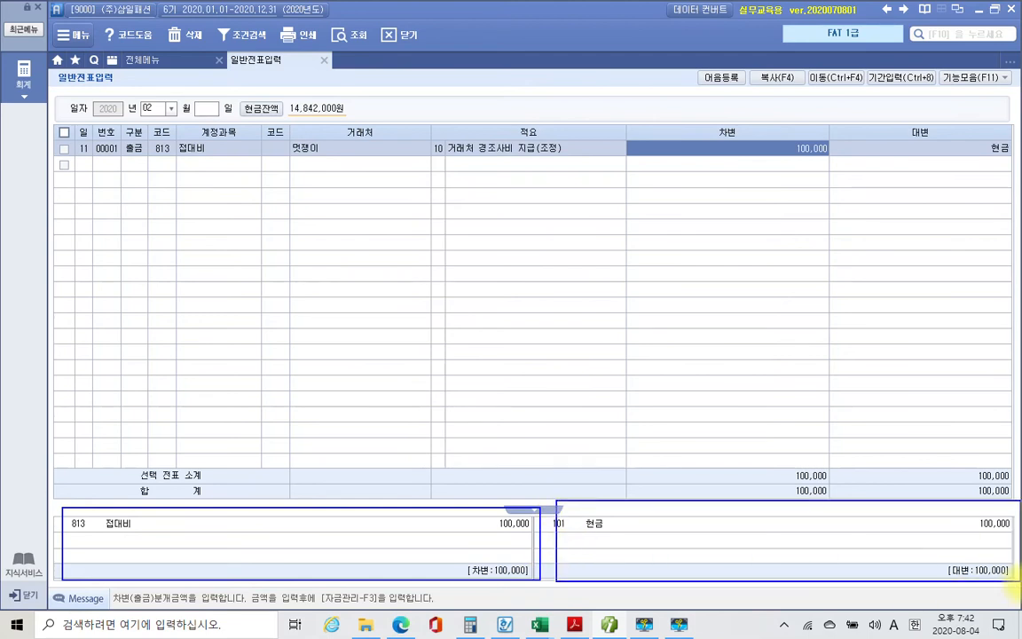
{"action": "mouse_move", "coordinate": [818, 174]}
{"action": "left_mouse_down"}
{"action": "mouse_move", "coordinate": [863, 169]}
{"action": "mouse_move", "coordinate": [782, 495]}
{"action": "left_mouse_up"}
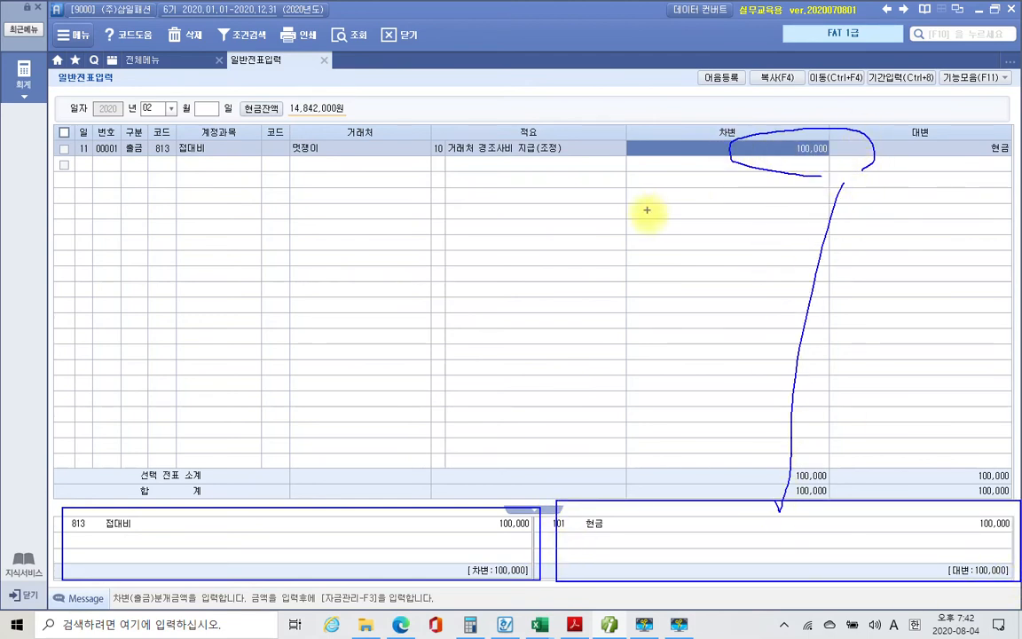
{"action": "mouse_move", "coordinate": [792, 158]}
{"action": "left_mouse_down"}
{"action": "mouse_move", "coordinate": [787, 175]}
{"action": "mouse_move", "coordinate": [776, 114]}
{"action": "left_mouse_up"}
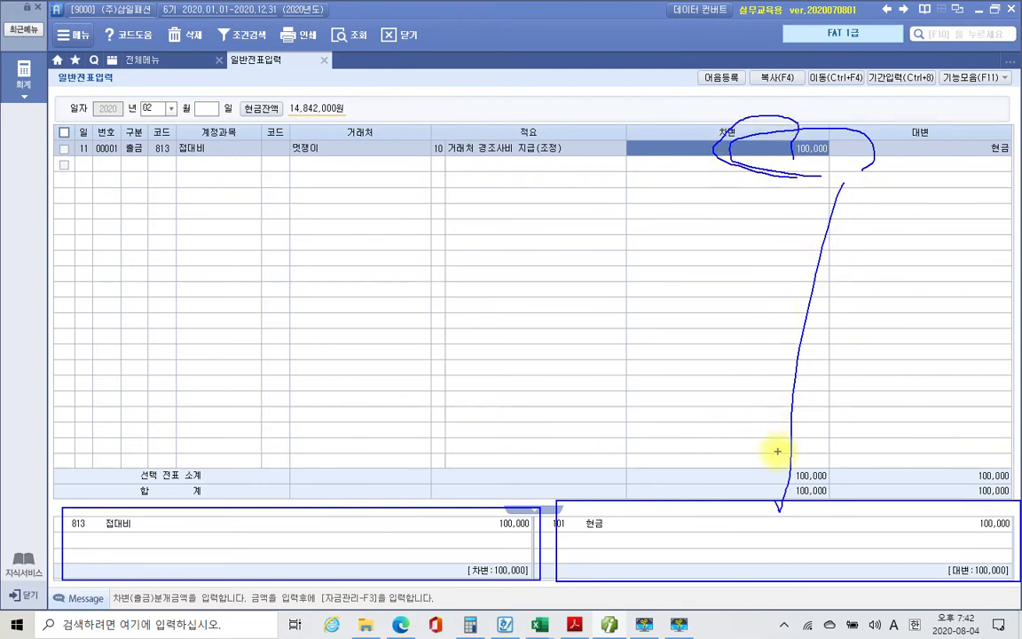
Clear the ink marks from the voucher screen and select the day field of the empty line below the 접대비 entry.
{"action": "key", "text": "Escape"}
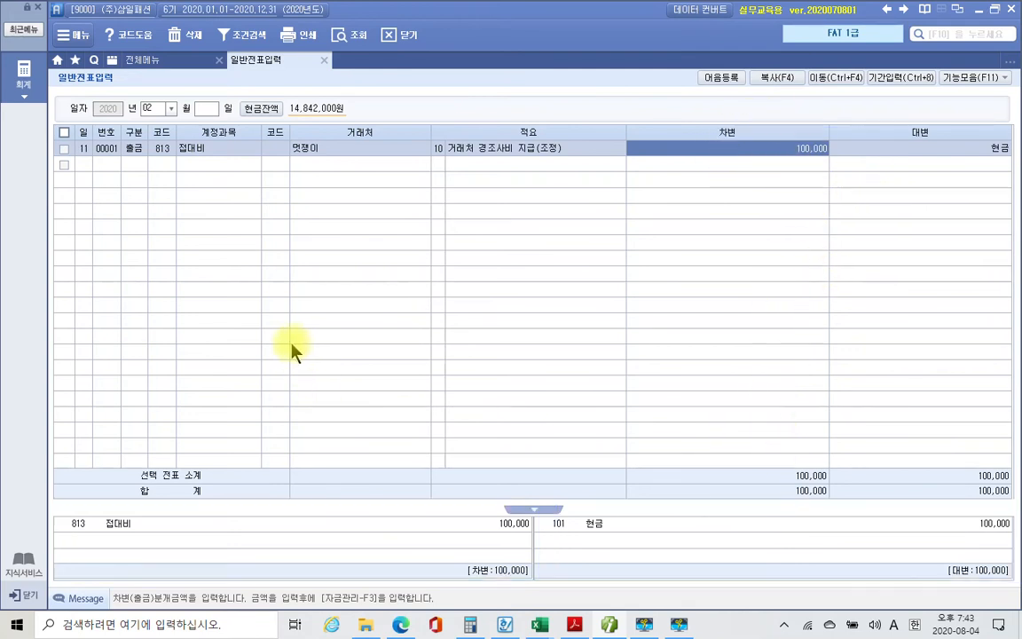
{"action": "left_click", "coordinate": [89, 167]}
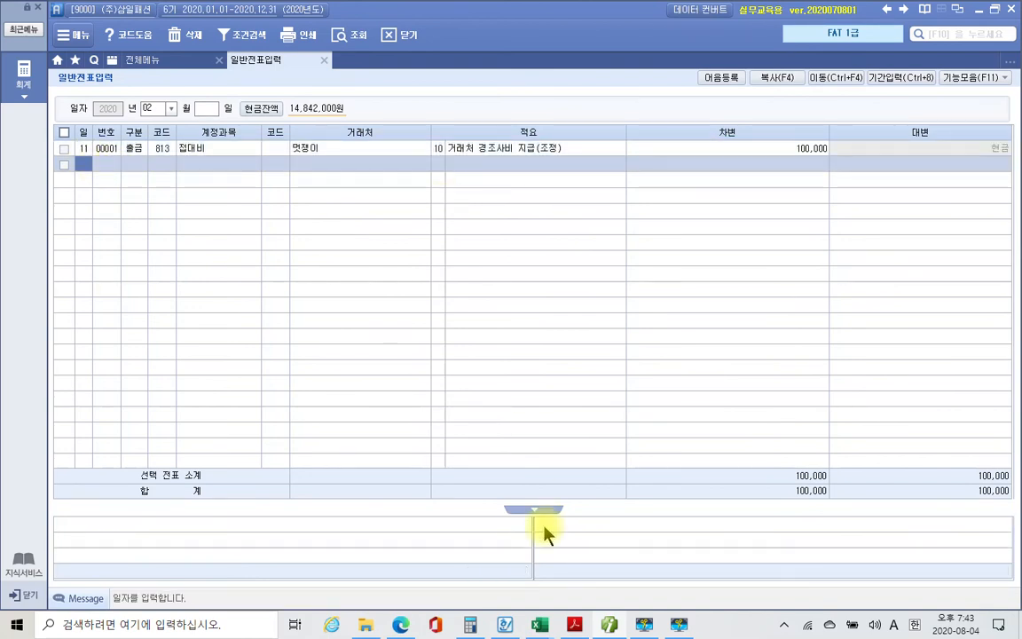
Switch to the textbook PDF in Acrobat Reader, underline exercise 2's title and registered-mail cash payment in ink, and circle the receipt's 현금 4,000원.
{"action": "left_click", "coordinate": [574, 625]}
{"action": "scroll", "coordinate": [560, 501], "scroll_direction": "down", "scroll_amount": 5}
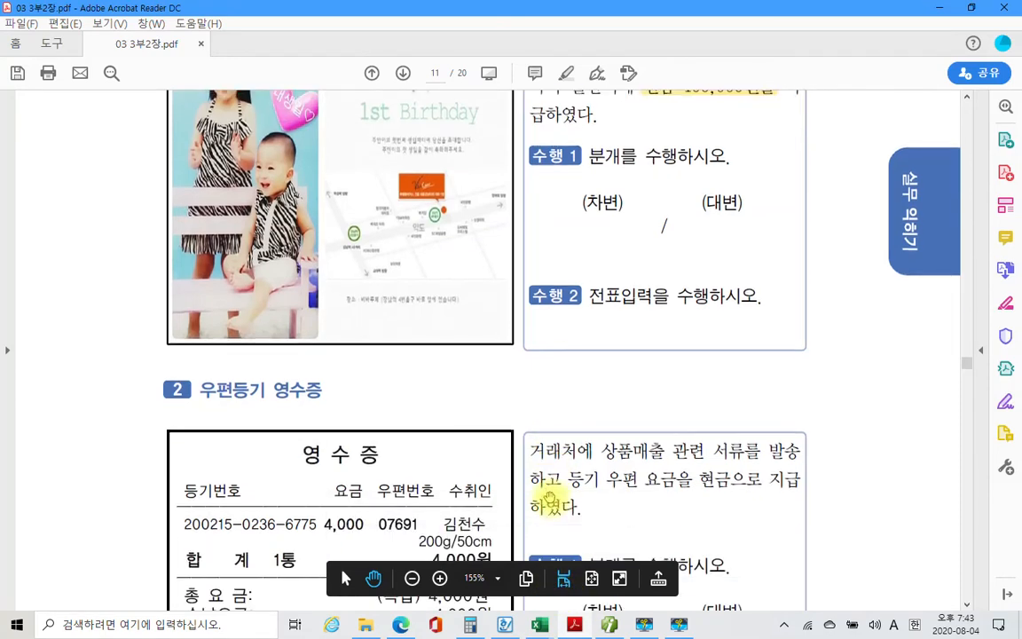
{"action": "scroll", "coordinate": [544, 496], "scroll_direction": "down", "scroll_amount": 3}
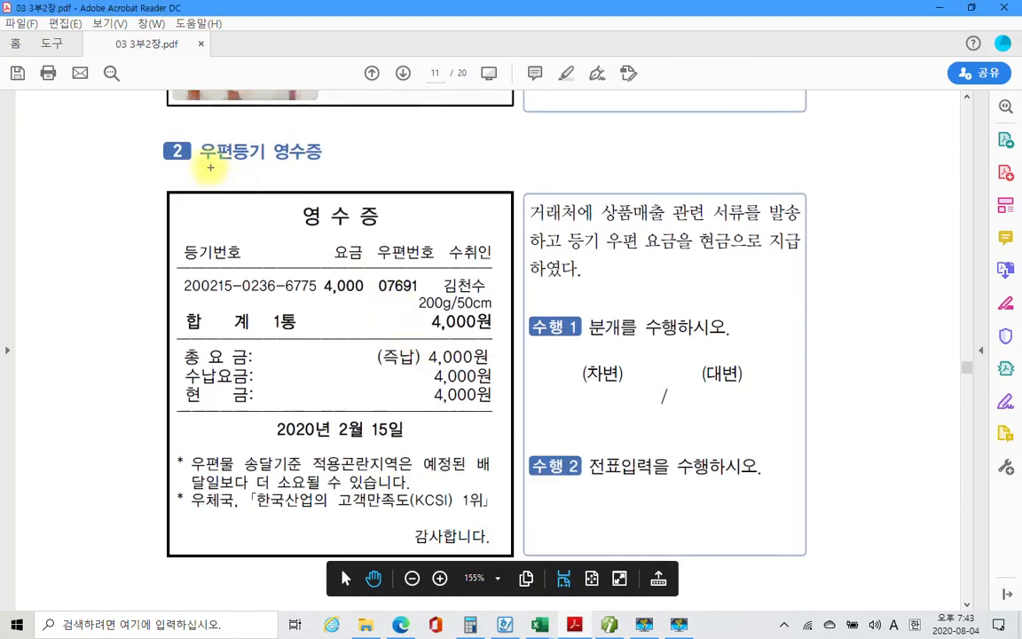
{"action": "left_click_drag", "start_coordinate": [197, 164], "coordinate": [353, 165]}
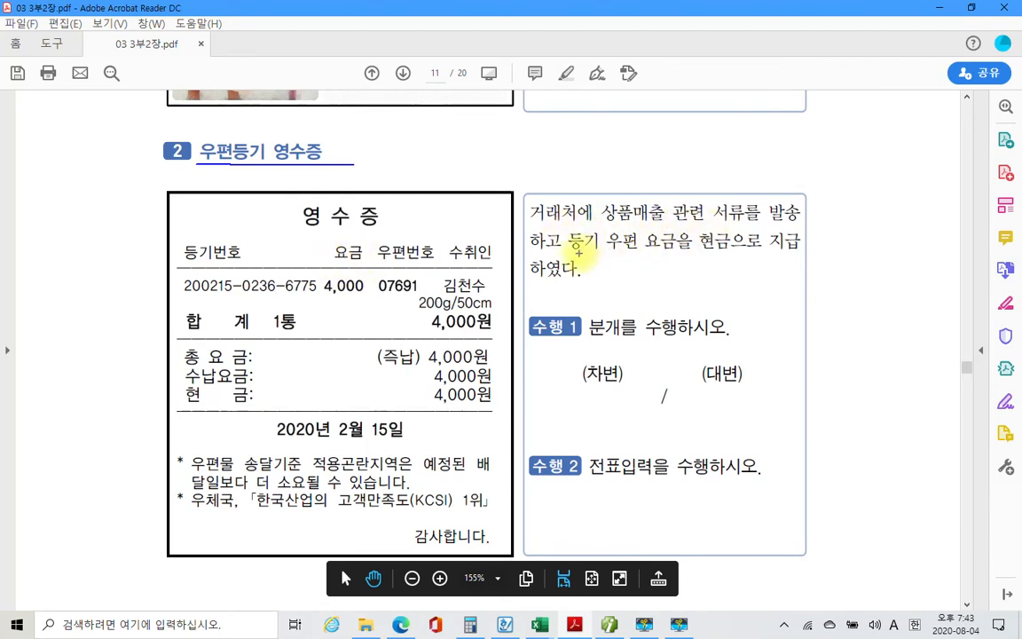
{"action": "left_click_drag", "start_coordinate": [568, 254], "coordinate": [743, 255]}
{"action": "left_click_drag", "start_coordinate": [540, 283], "coordinate": [555, 283]}
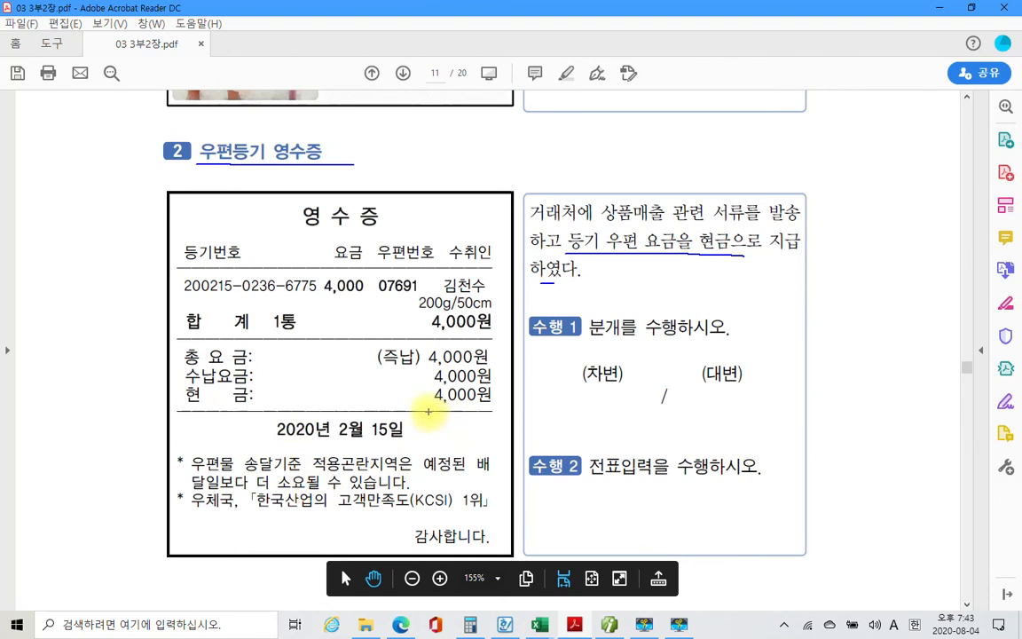
{"action": "mouse_move", "coordinate": [421, 404]}
{"action": "left_mouse_down"}
{"action": "mouse_move", "coordinate": [520, 397]}
{"action": "mouse_move", "coordinate": [470, 383]}
{"action": "mouse_move", "coordinate": [420, 389]}
{"action": "left_mouse_up"}
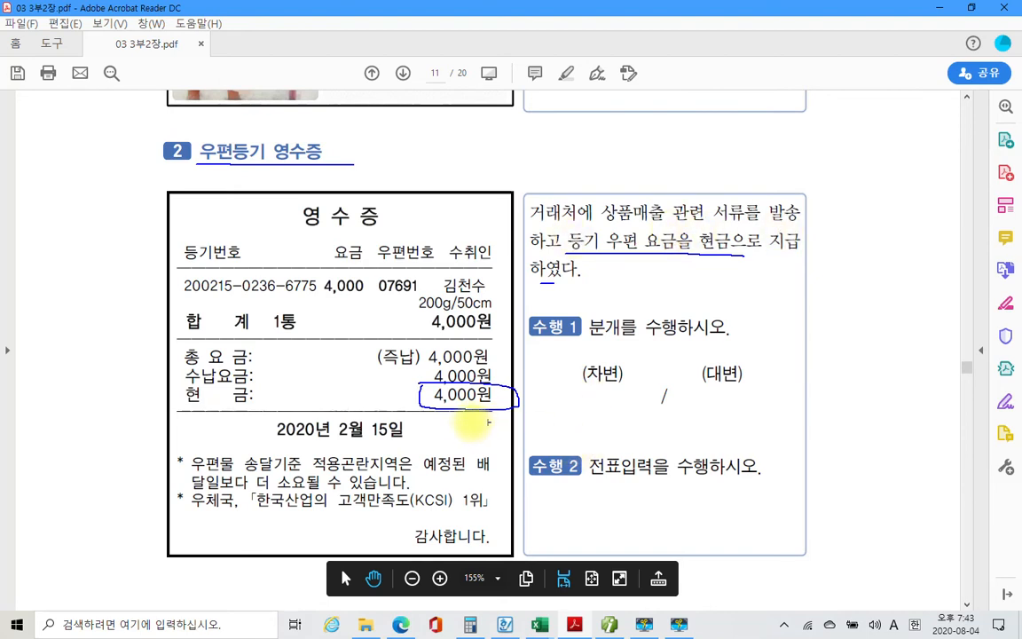
Handwrite the postage journal entry in ink as 통신비 4 on the 차변 side and 현금 4 on the 대변 side, and clear the ink.
{"action": "mouse_move", "coordinate": [450, 423]}
{"action": "left_mouse_down"}
{"action": "mouse_move", "coordinate": [894, 414]}
{"action": "mouse_move", "coordinate": [1014, 427]}
{"action": "left_mouse_up"}
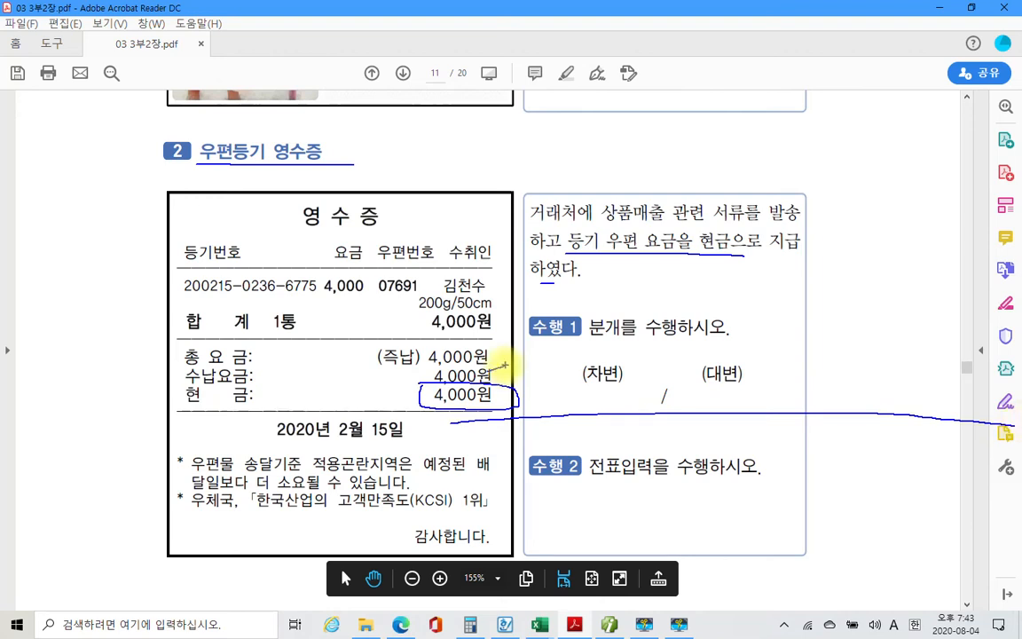
{"action": "mouse_move", "coordinate": [484, 380]}
{"action": "left_mouse_down"}
{"action": "mouse_move", "coordinate": [507, 363]}
{"action": "mouse_move", "coordinate": [513, 415]}
{"action": "mouse_move", "coordinate": [540, 388]}
{"action": "mouse_move", "coordinate": [575, 424]}
{"action": "left_mouse_up"}
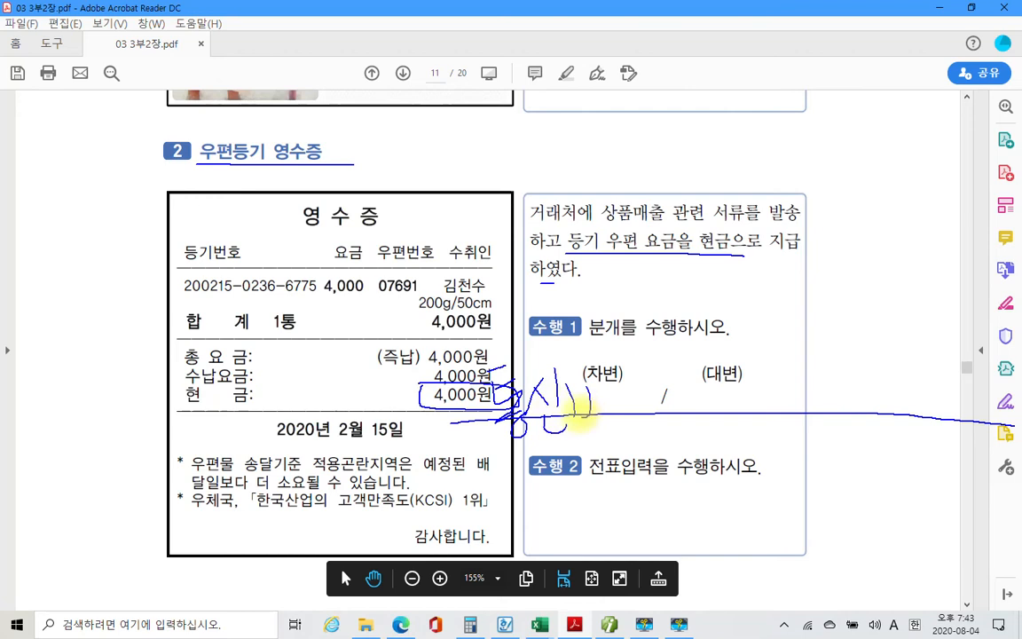
{"action": "left_click_drag", "start_coordinate": [600, 371], "coordinate": [597, 445]}
{"action": "mouse_move", "coordinate": [637, 387]}
{"action": "left_mouse_down"}
{"action": "mouse_move", "coordinate": [652, 410]}
{"action": "mouse_move", "coordinate": [630, 431]}
{"action": "left_mouse_up"}
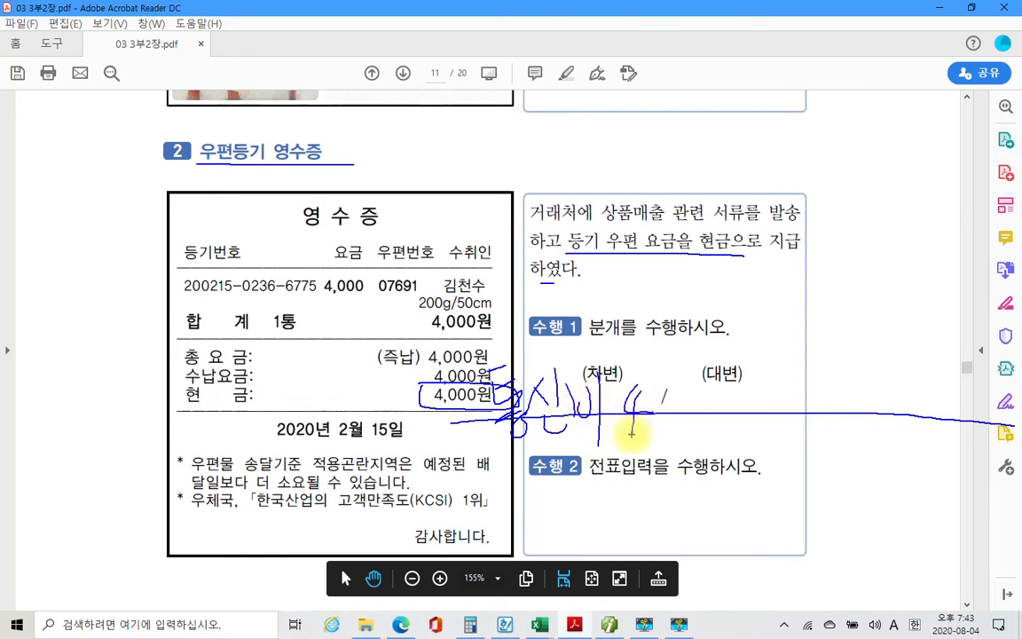
{"action": "mouse_move", "coordinate": [705, 387]}
{"action": "left_mouse_down"}
{"action": "mouse_move", "coordinate": [727, 410]}
{"action": "mouse_move", "coordinate": [768, 411]}
{"action": "mouse_move", "coordinate": [759, 433]}
{"action": "mouse_move", "coordinate": [781, 439]}
{"action": "left_mouse_up"}
{"action": "mouse_move", "coordinate": [829, 395]}
{"action": "left_mouse_down"}
{"action": "mouse_move", "coordinate": [805, 432]}
{"action": "mouse_move", "coordinate": [853, 428]}
{"action": "mouse_move", "coordinate": [825, 456]}
{"action": "left_mouse_up"}
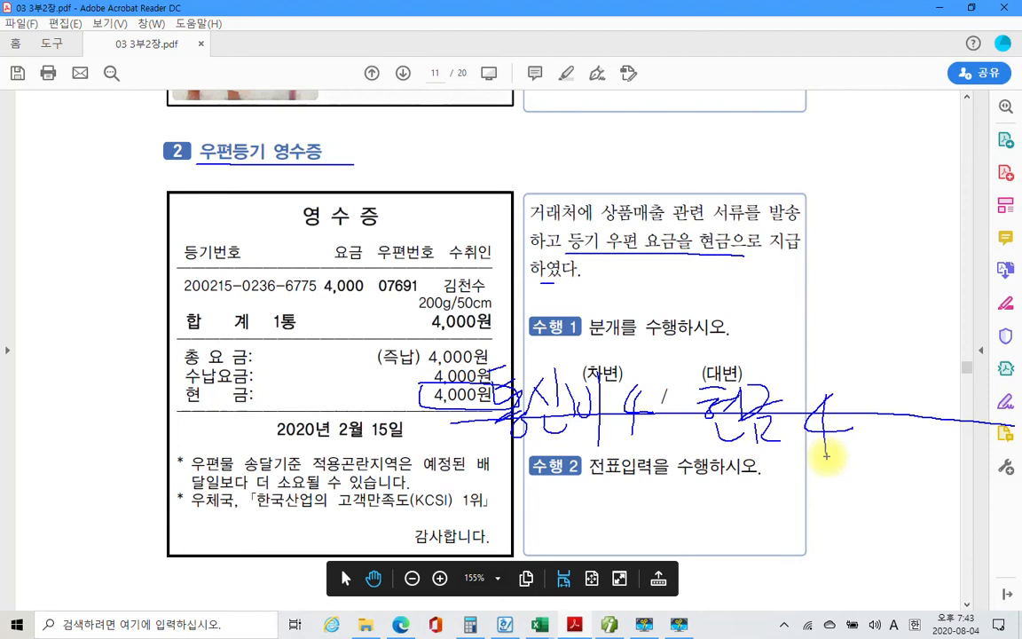
{"action": "key", "text": "Escape"}
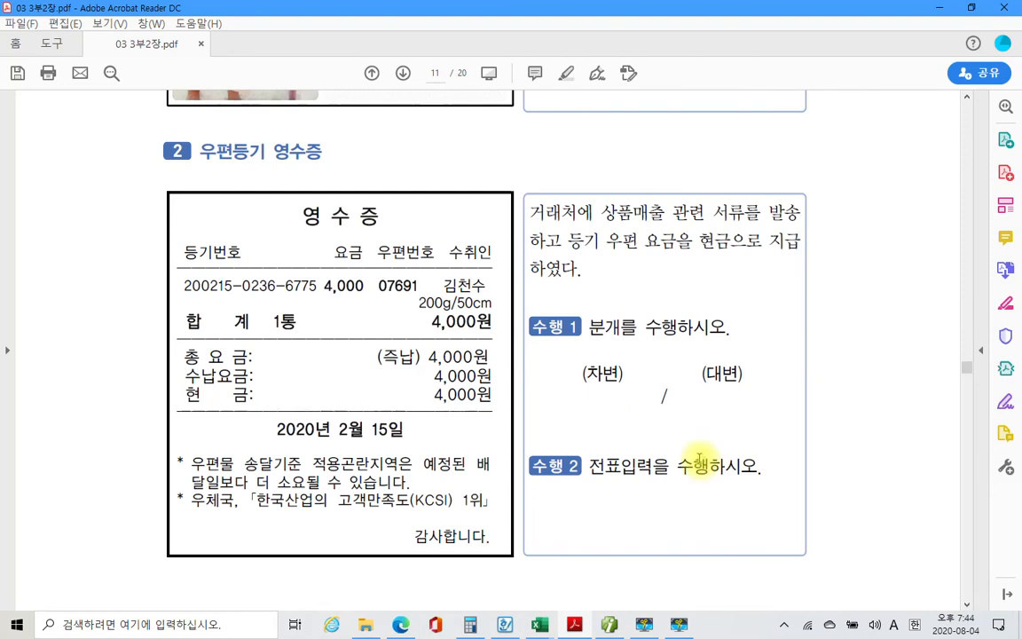
Highlight the date 2월 15일 on the 우편등기 영수증 receipt.
{"action": "scroll", "coordinate": [700, 455], "scroll_direction": "down", "scroll_amount": 2}
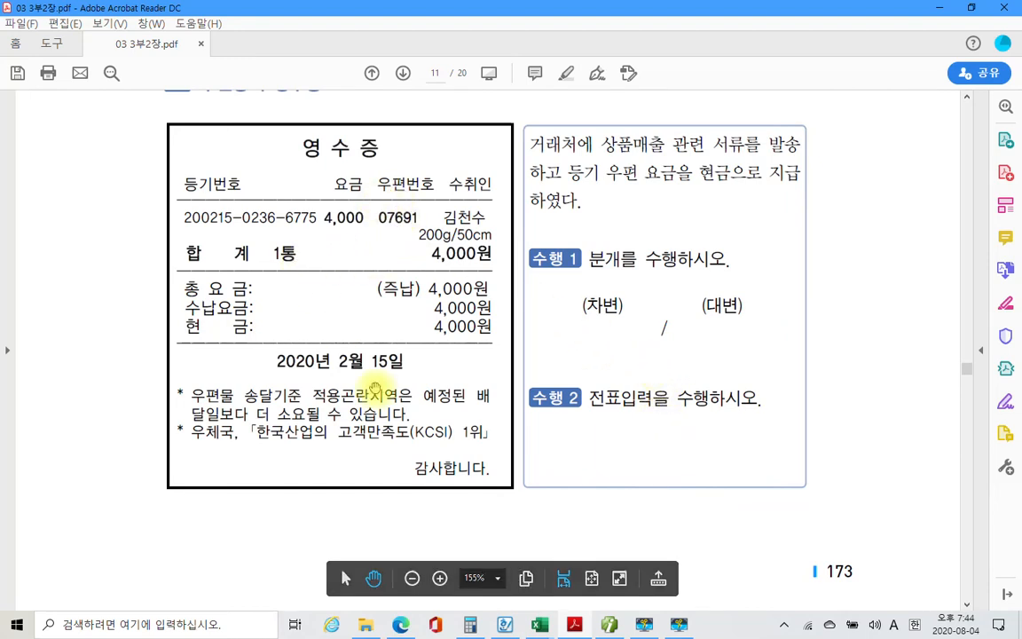
{"action": "left_click_drag", "start_coordinate": [338, 359], "coordinate": [401, 360]}
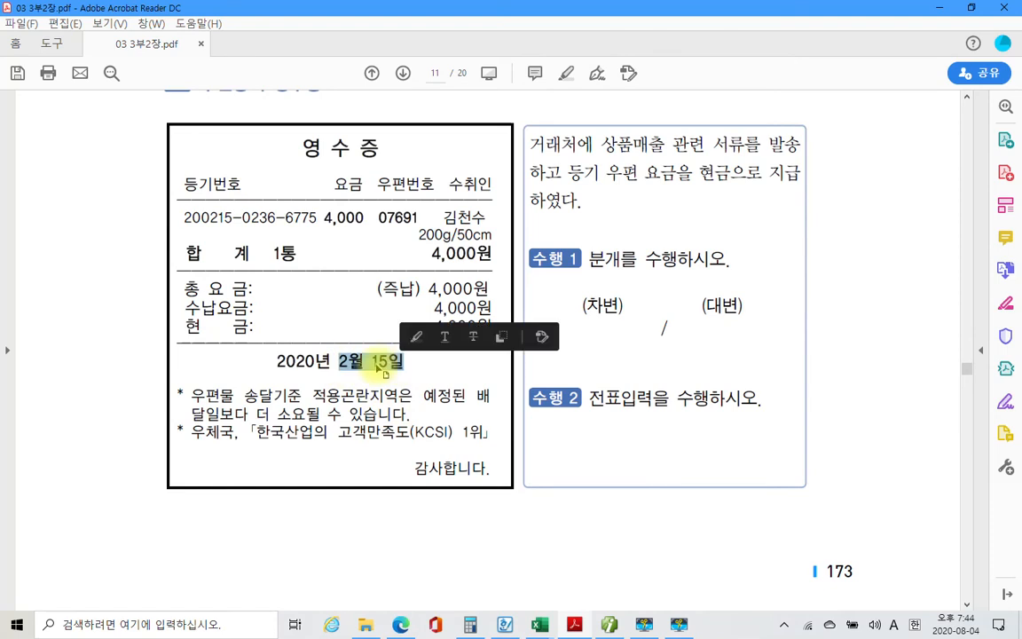
{"action": "right_click", "coordinate": [380, 365]}
{"action": "left_click", "coordinate": [429, 408]}
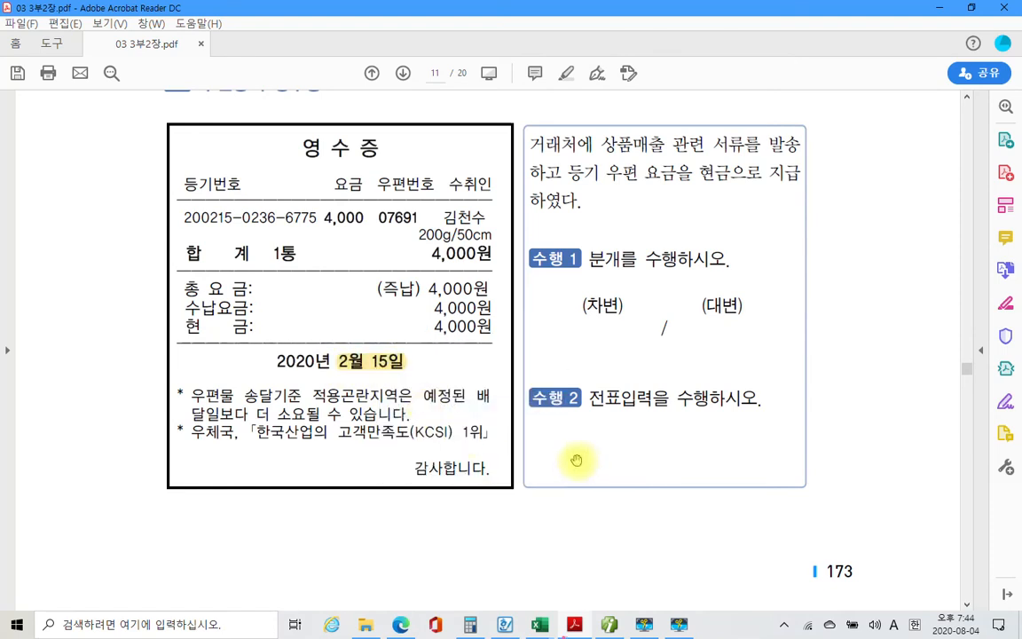
Switch to SmartA's 일반전표입력 and start a voucher line for day 15 with 구분 1 출금.
{"action": "left_click", "coordinate": [609, 625]}
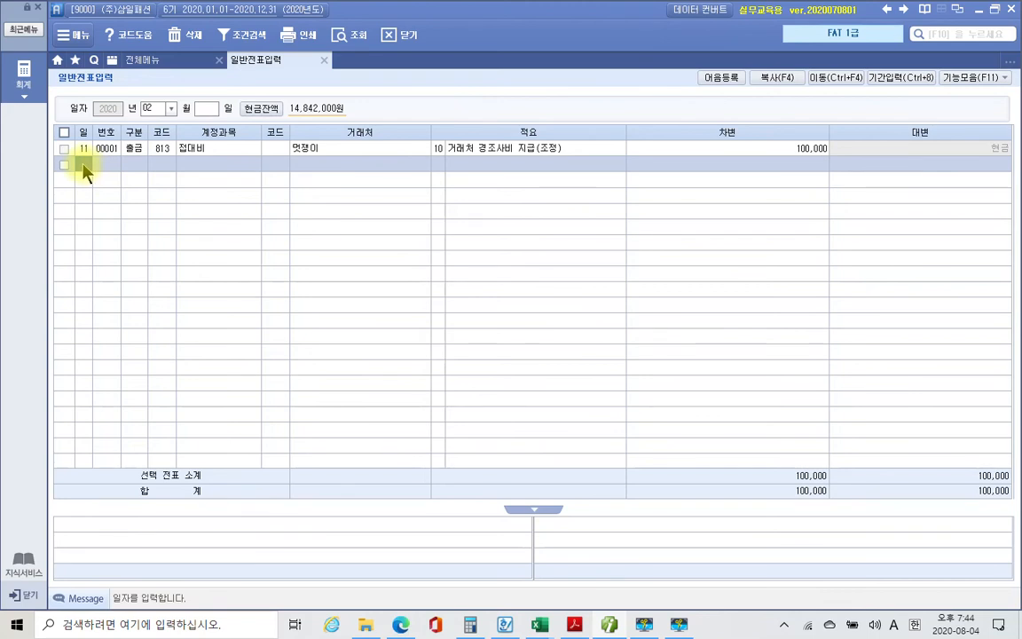
{"action": "type", "text": "15"}
{"action": "key", "text": "Return"}
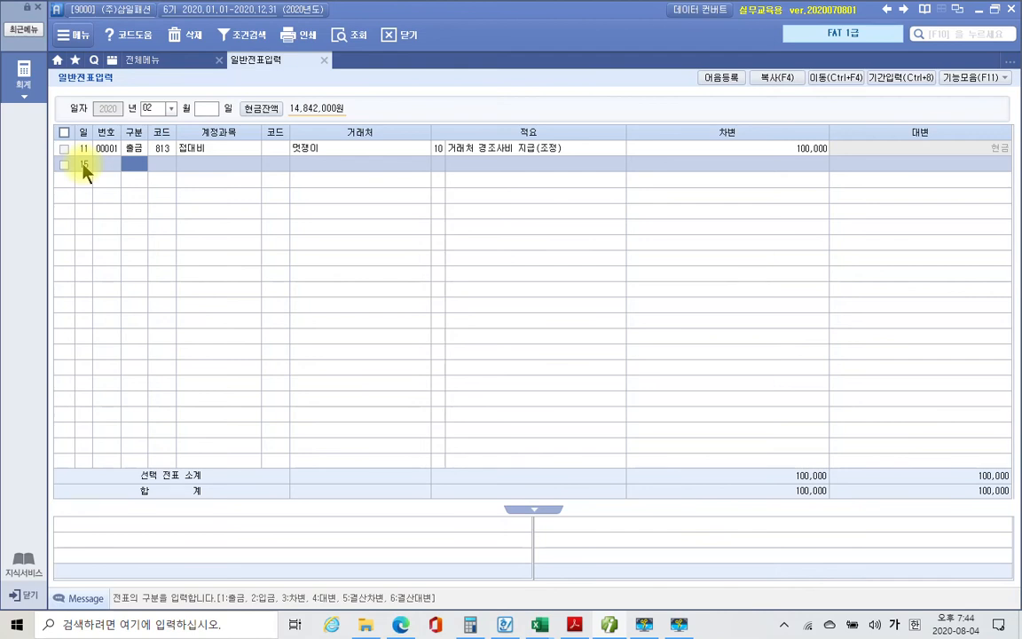
{"action": "type", "text": "1"}
{"action": "key", "text": "Return"}
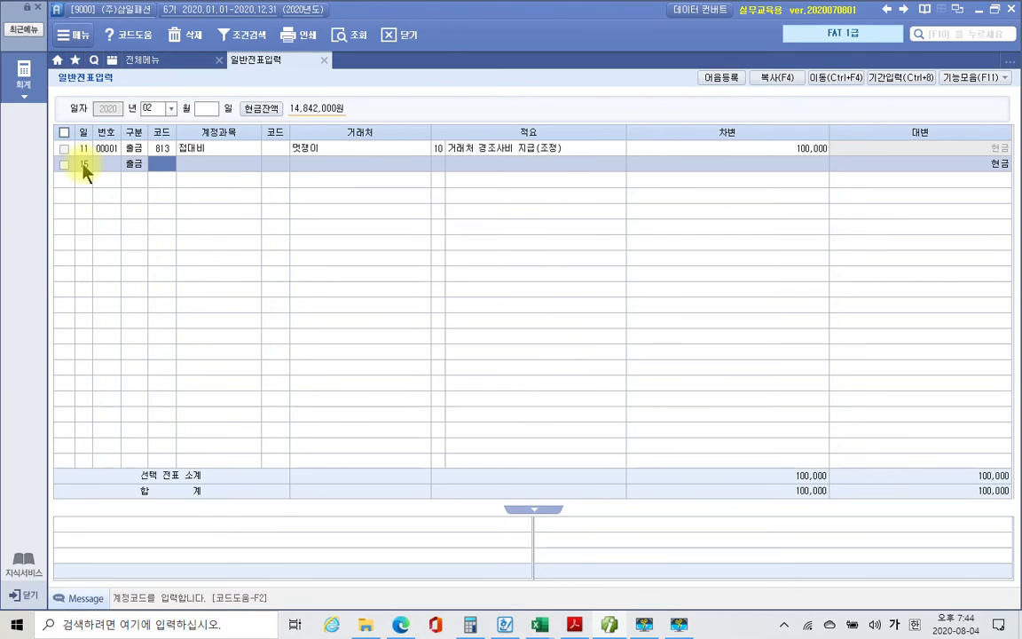
Look up 통신 in the account codes and assign account 814 통신비 to the day 15 voucher line.
{"action": "type", "text": "통신"}
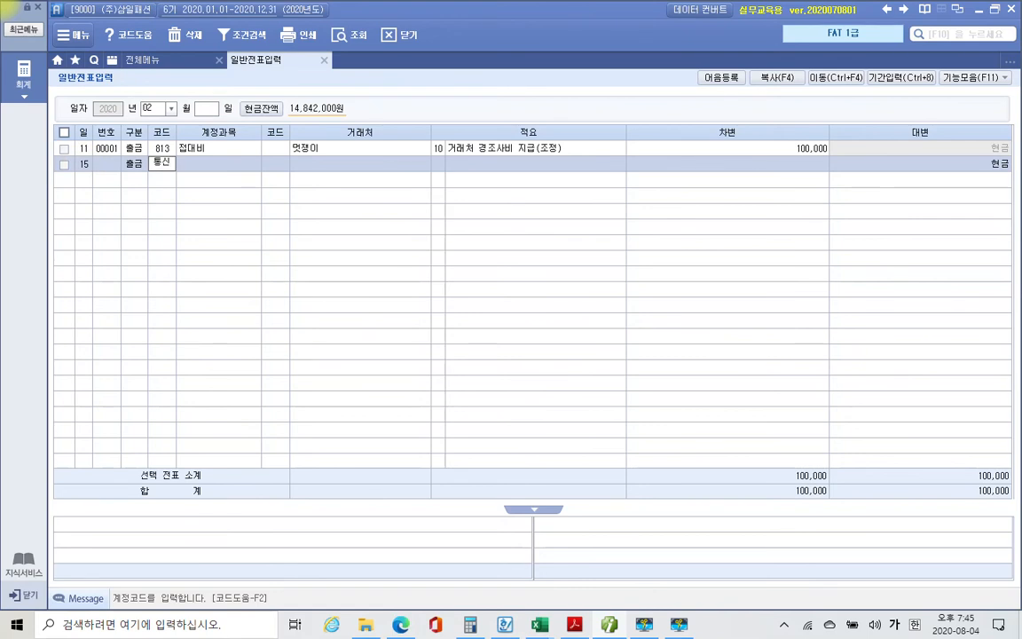
{"action": "key", "text": "Return"}
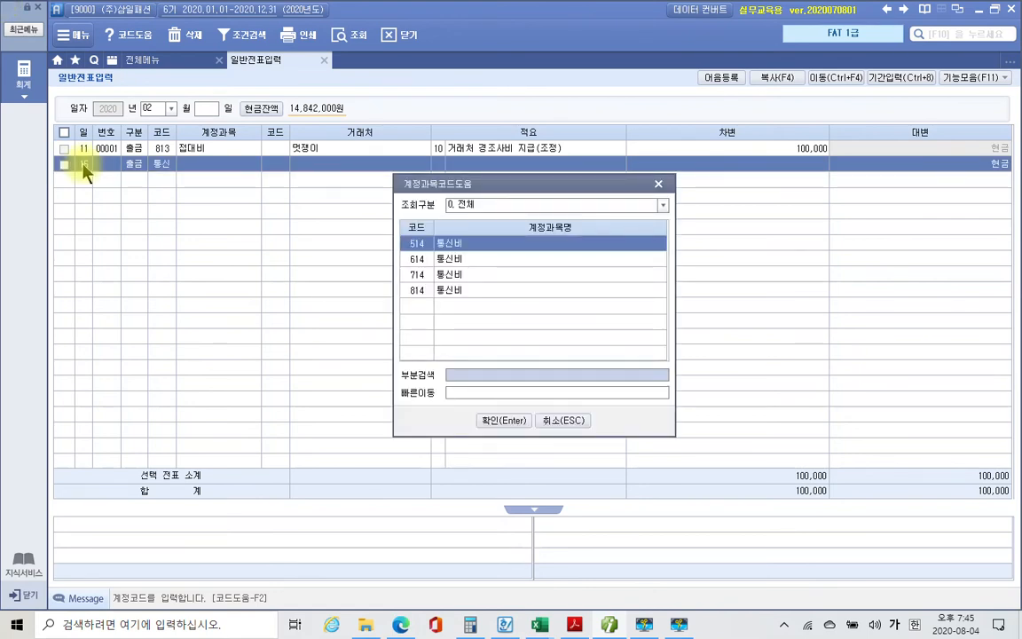
{"action": "key", "text": "Down"}
{"action": "key", "text": "Down"}
{"action": "key", "text": "Down"}
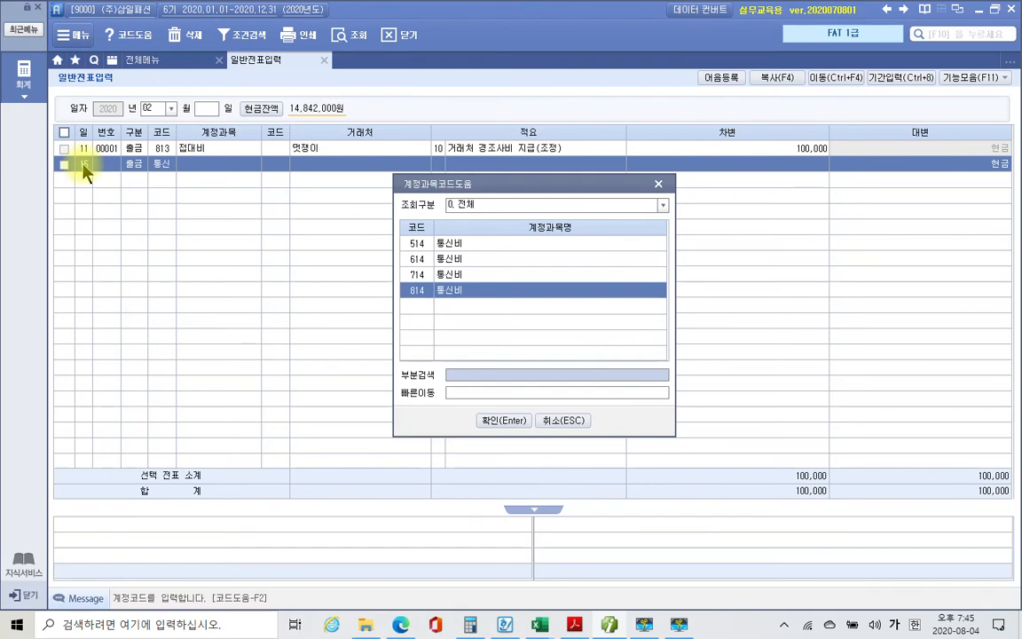
{"action": "key", "text": "Return"}
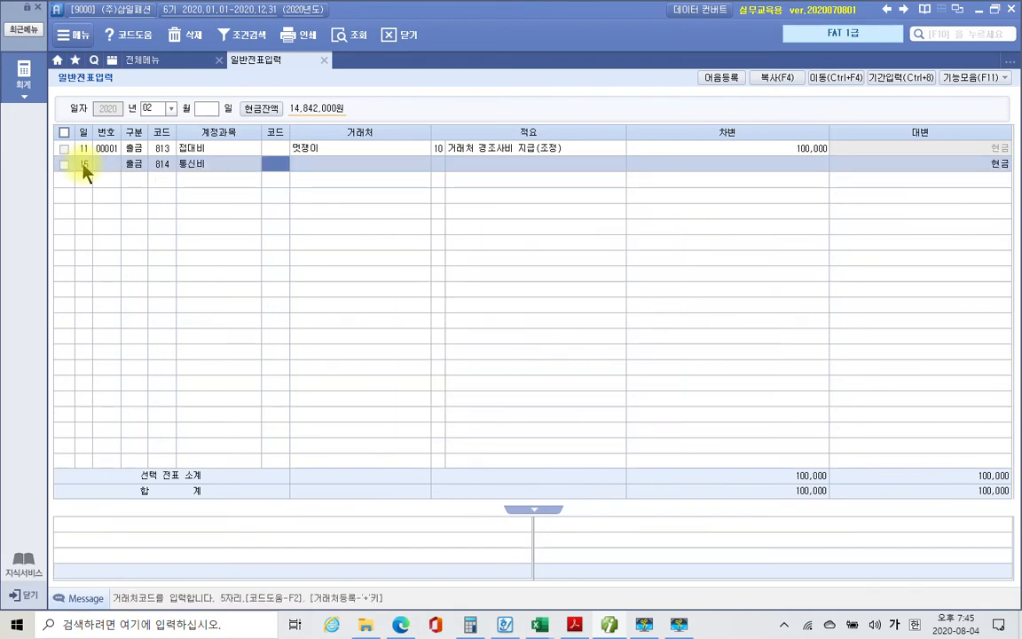
Leave 거래처 blank, choose 적요 02 우편료 지급, and complete the 통신비 line with a 차변 amount of 4,000.
{"action": "key", "text": "Return"}
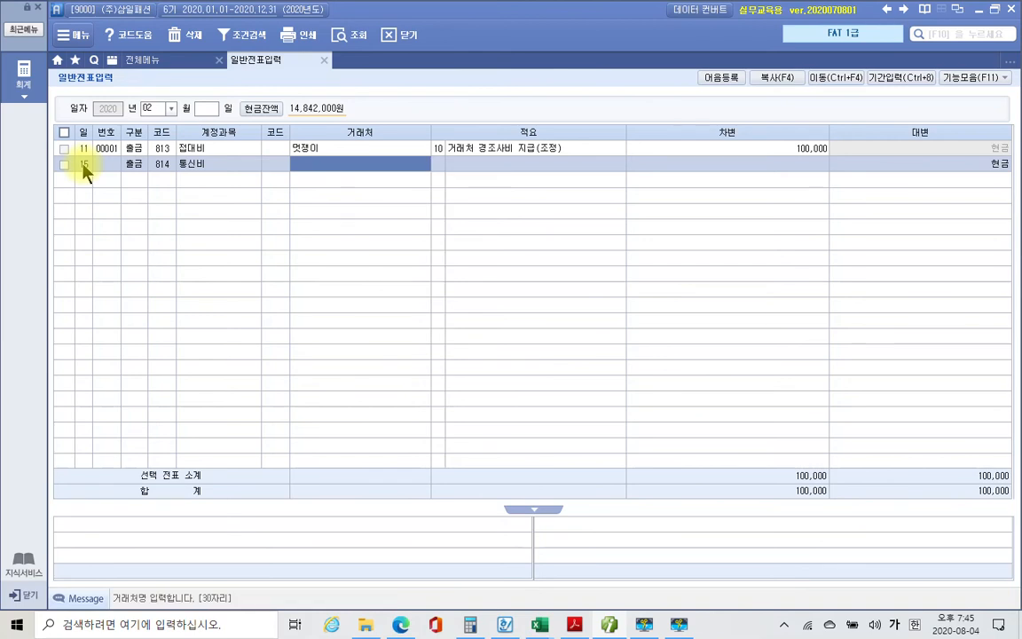
{"action": "key", "text": "Return"}
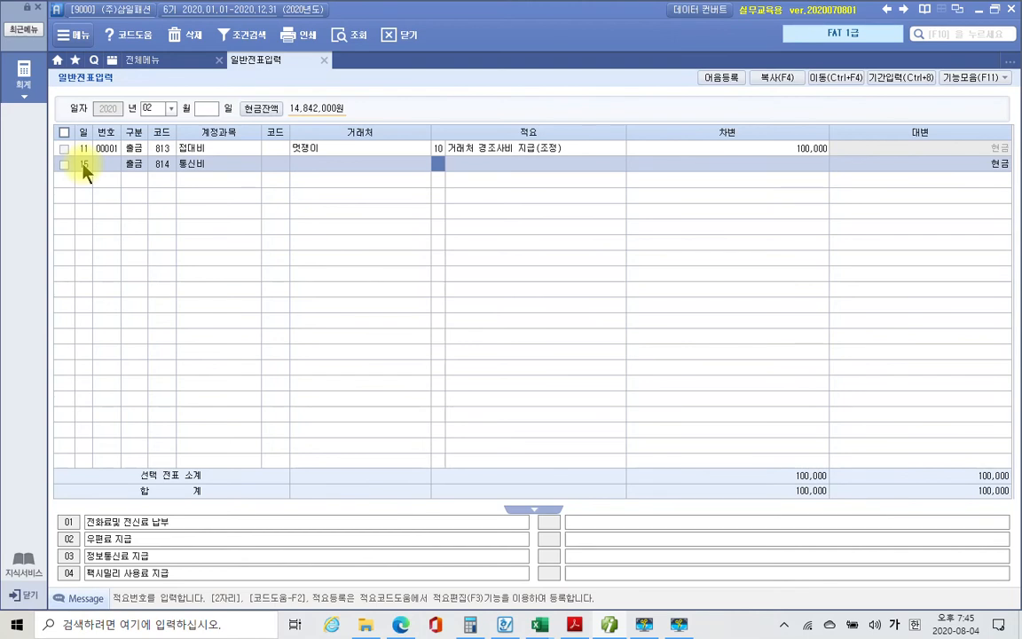
{"action": "type", "text": "02"}
{"action": "key", "text": "Return"}
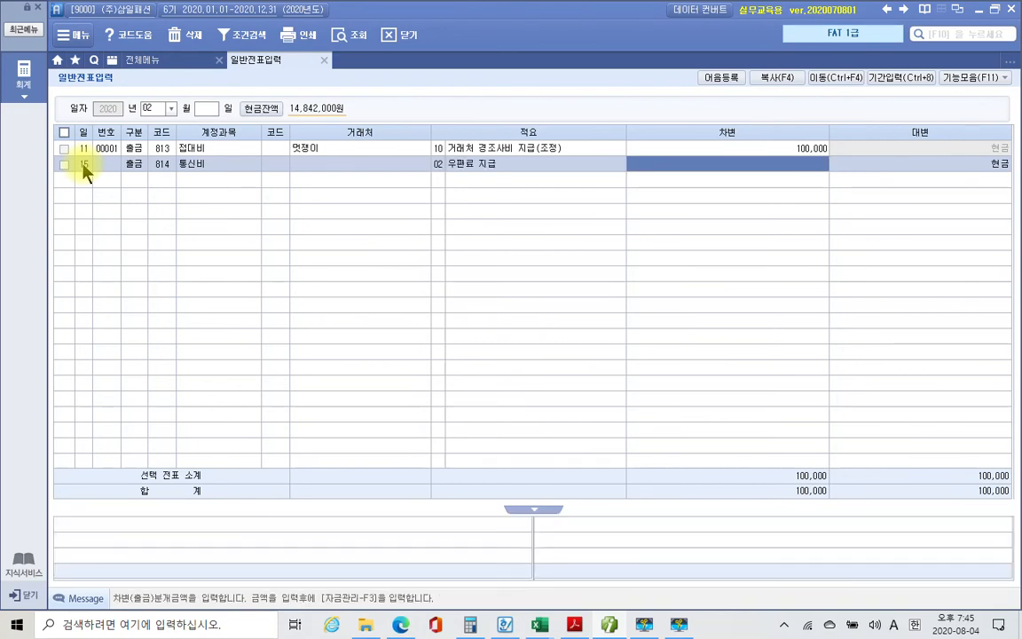
{"action": "type", "text": "4000"}
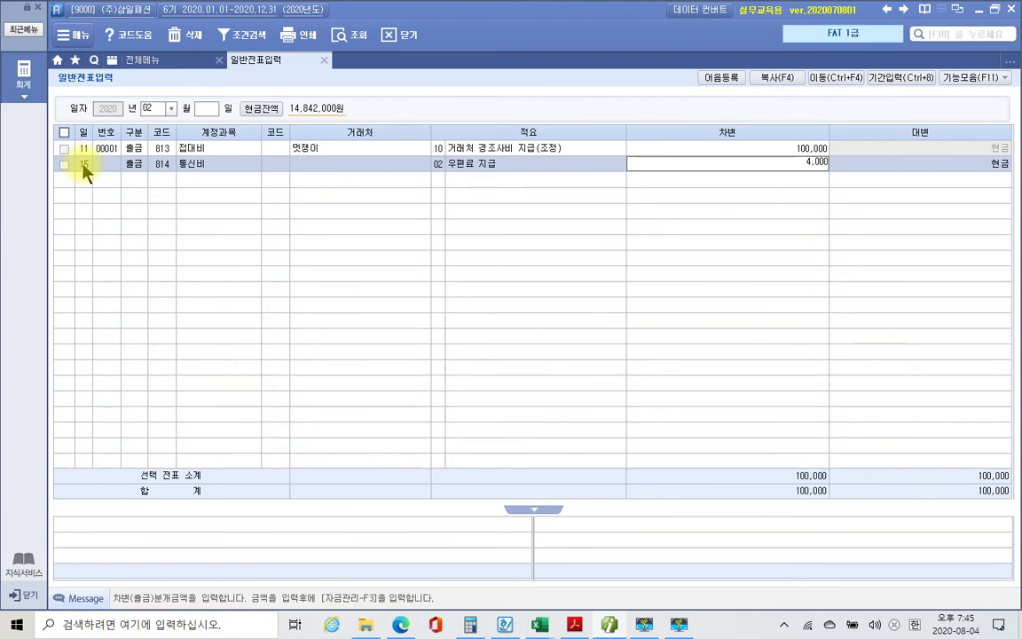
{"action": "key", "text": "Return"}
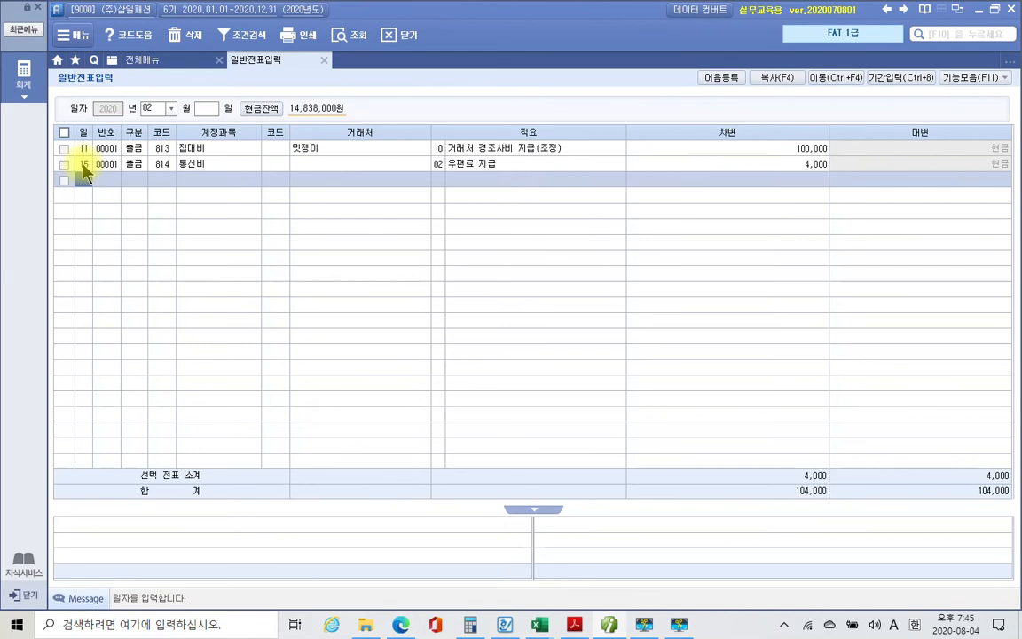
Switch back to the textbook PDF and highlight the document title 취득세 납부서 겸 영수증 in exercise 3.
{"action": "left_click", "coordinate": [576, 625]}
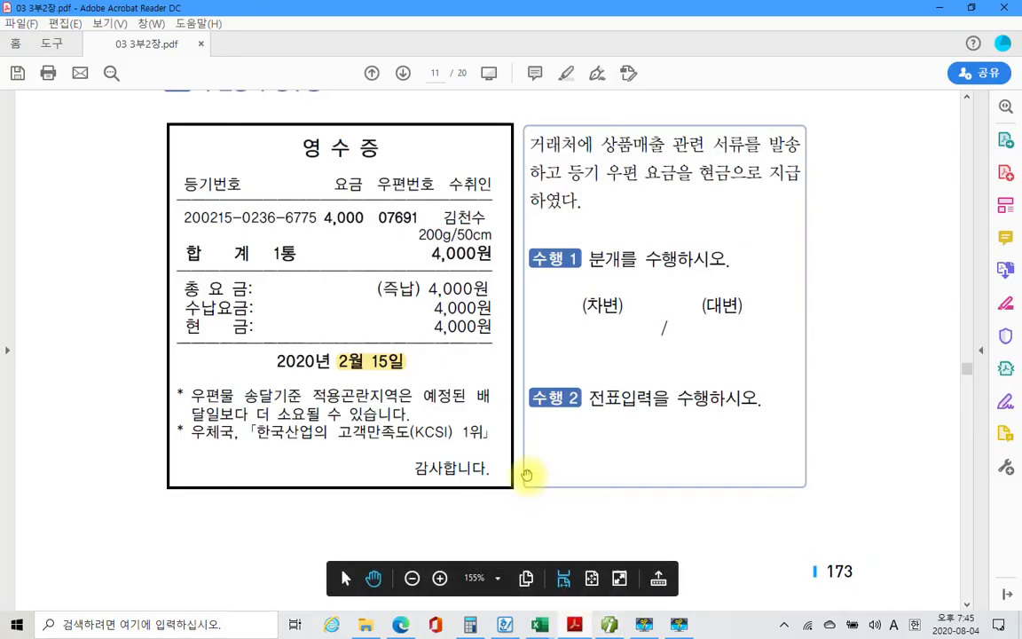
{"action": "scroll", "coordinate": [528, 474], "scroll_direction": "down", "scroll_amount": 2}
{"action": "scroll", "coordinate": [526, 473], "scroll_direction": "down", "scroll_amount": 10}
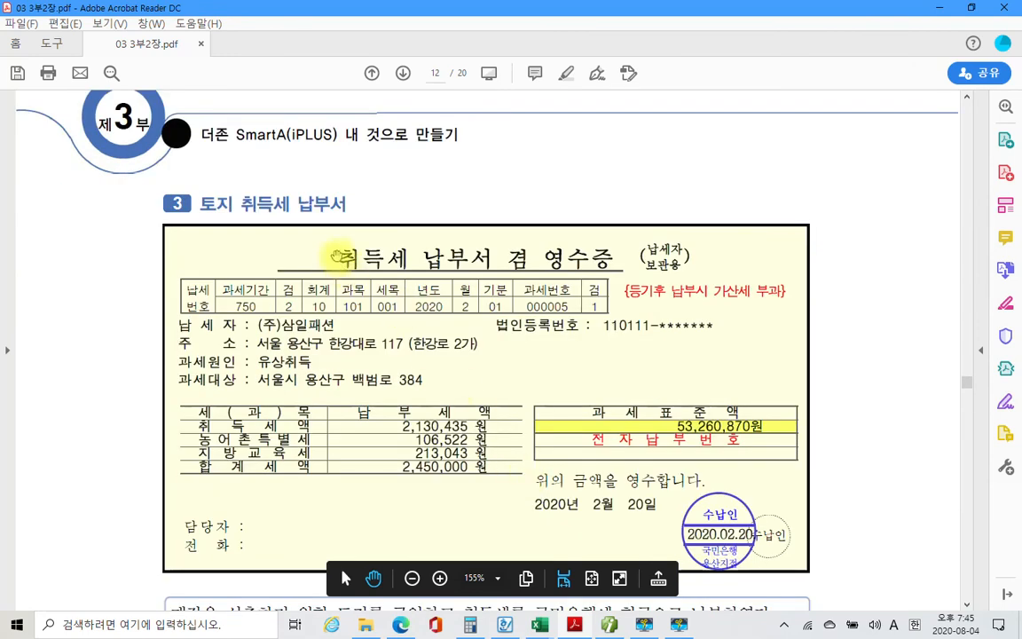
{"action": "left_click_drag", "start_coordinate": [337, 255], "coordinate": [612, 259]}
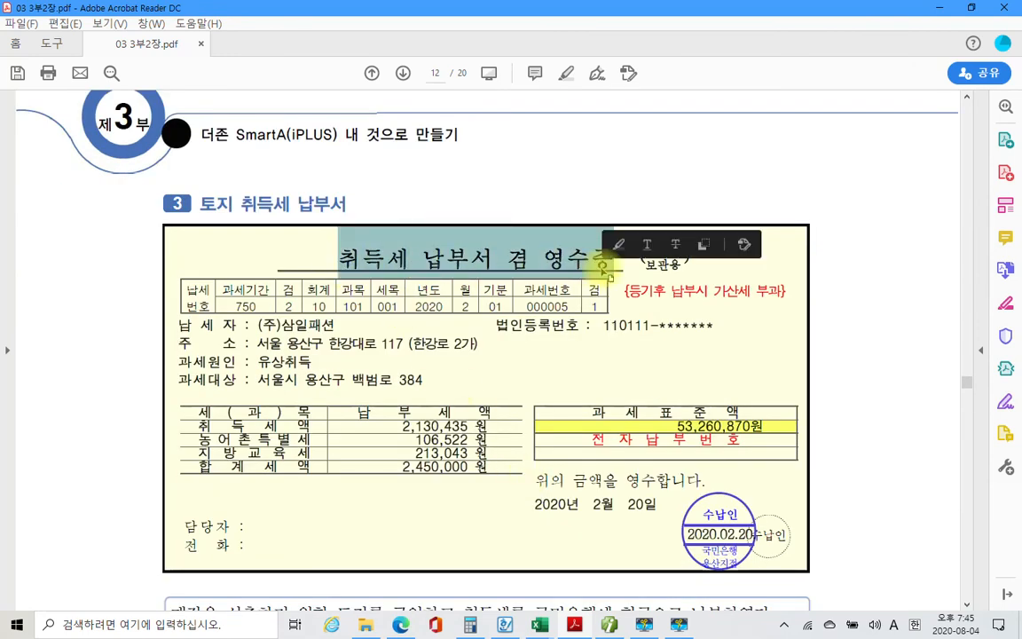
{"action": "right_click", "coordinate": [606, 267]}
{"action": "left_click", "coordinate": [656, 311]}
Highlight 토지를 구입하고 and 현금 in the transaction description of exercise 3, 토지 취득세 납부서.
{"action": "scroll", "coordinate": [578, 281], "scroll_direction": "down", "scroll_amount": 3}
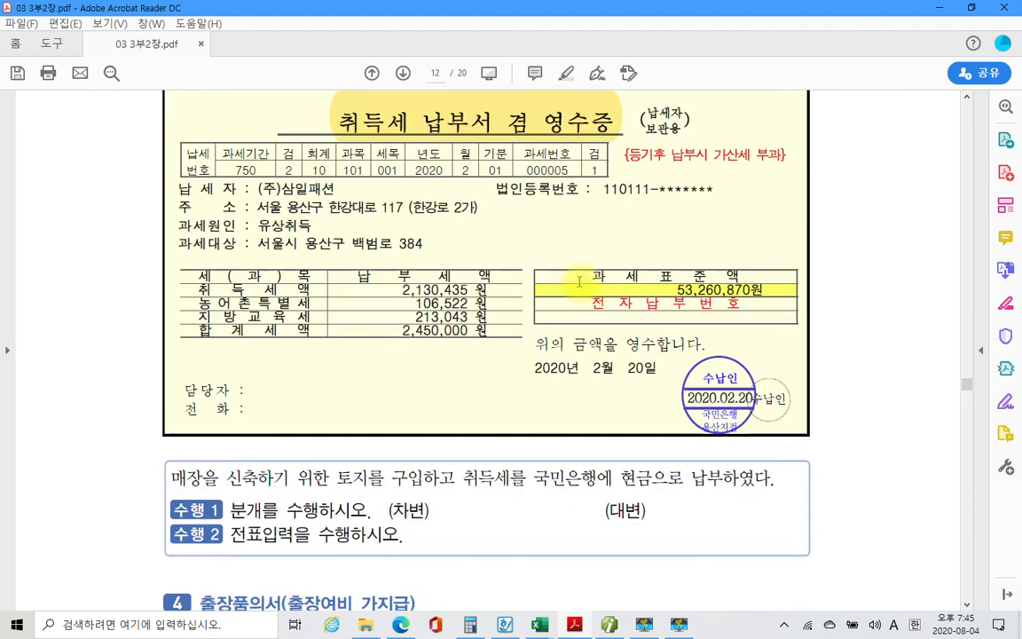
{"action": "scroll", "coordinate": [578, 281], "scroll_direction": "down", "scroll_amount": 2}
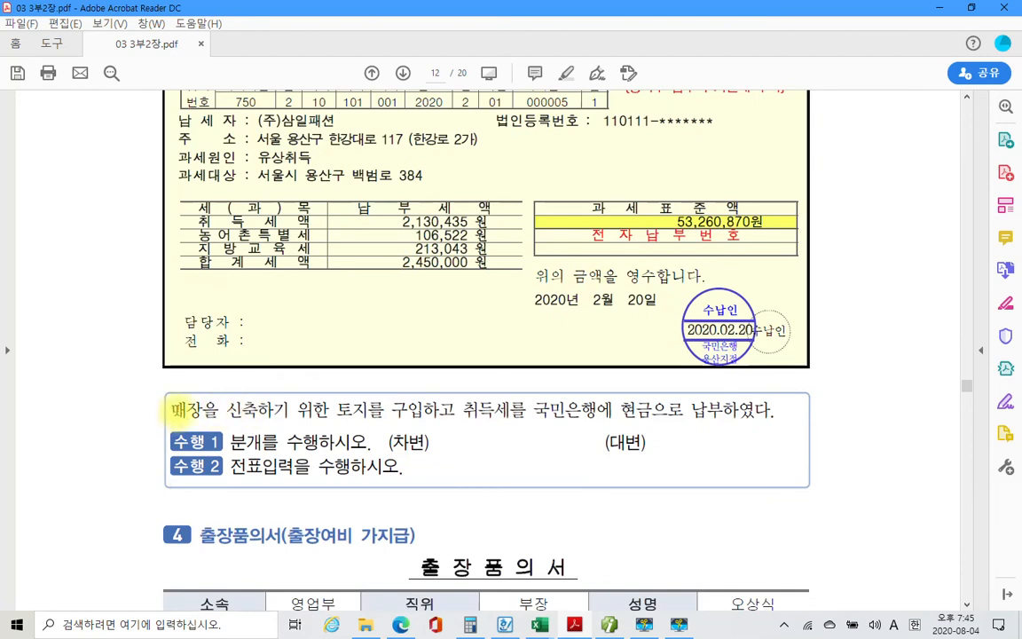
{"action": "left_click_drag", "start_coordinate": [330, 409], "coordinate": [405, 409]}
{"action": "right_click", "coordinate": [404, 410]}
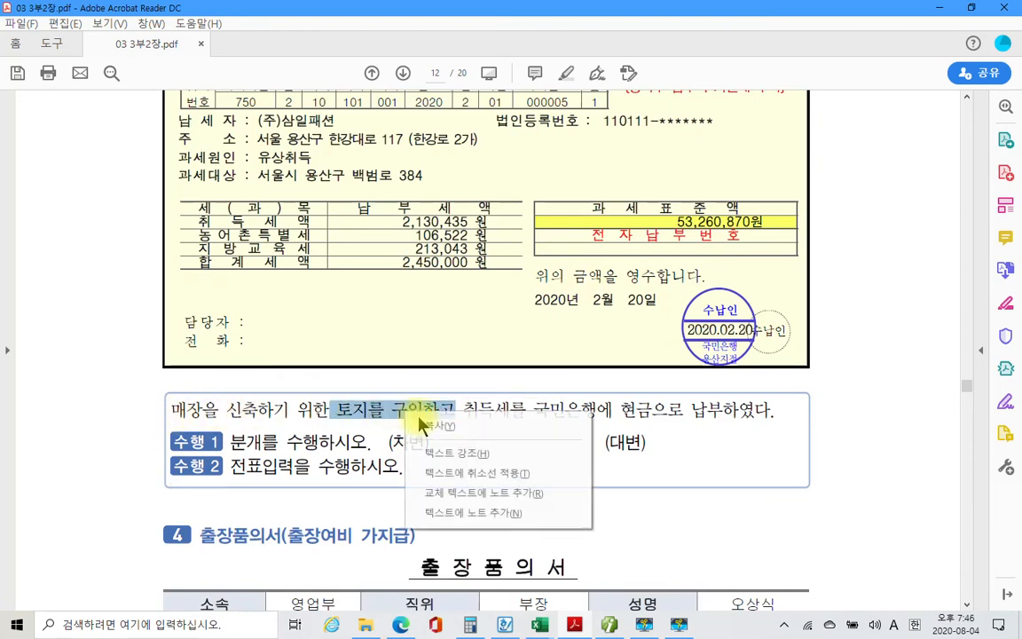
{"action": "left_click", "coordinate": [452, 449]}
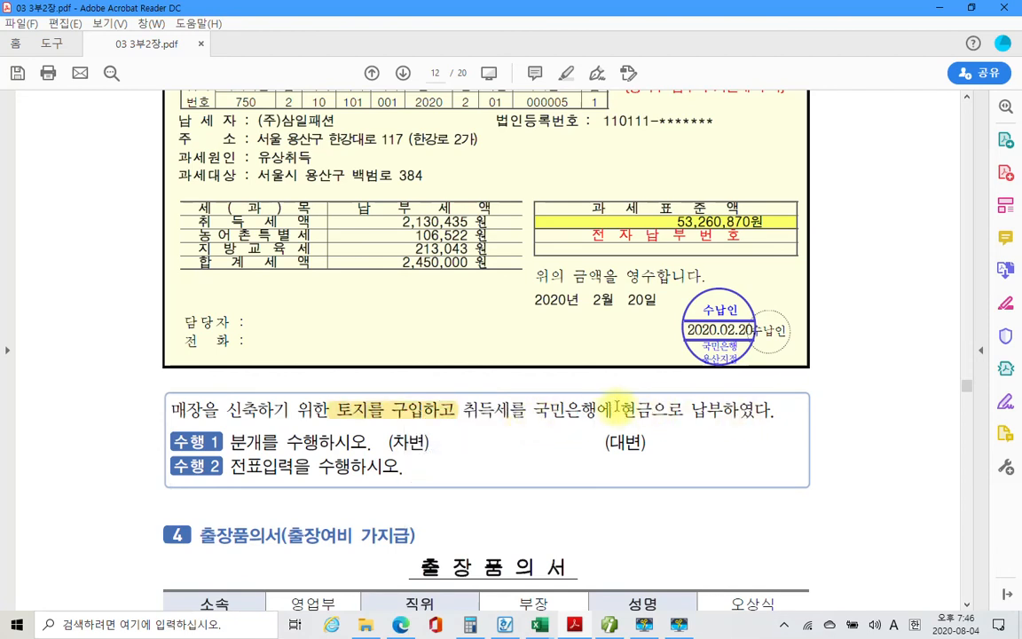
{"action": "left_click_drag", "start_coordinate": [618, 409], "coordinate": [654, 409]}
{"action": "right_click", "coordinate": [654, 408]}
{"action": "left_click", "coordinate": [662, 451]}
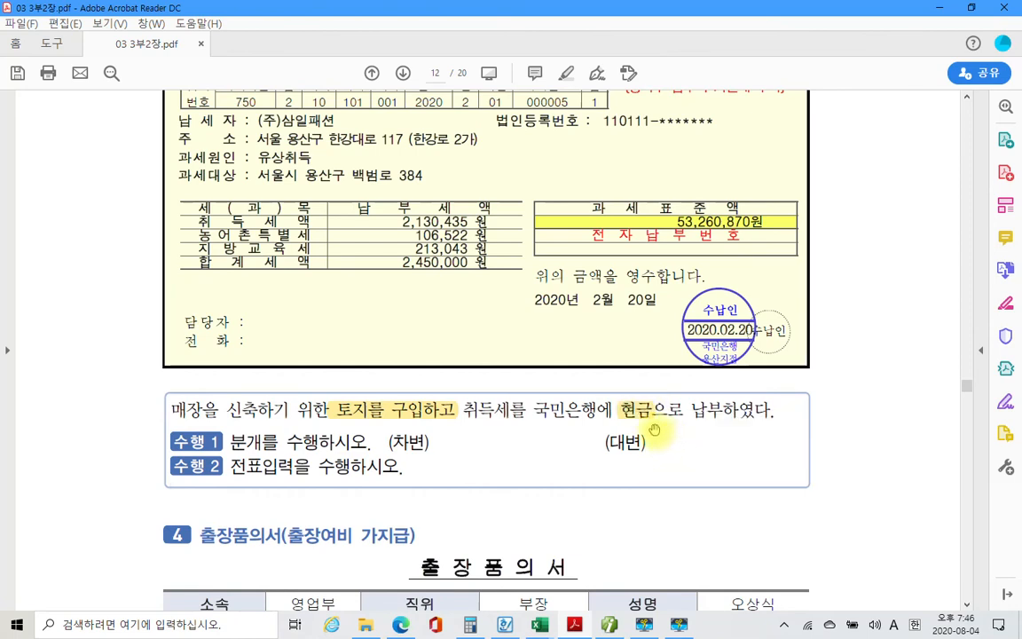
Circle the total tax in exercise 3 and handwrite 현금 2,450,000 beside 대변.
{"action": "mouse_move", "coordinate": [623, 423]}
{"action": "left_mouse_down"}
{"action": "mouse_move", "coordinate": [655, 423]}
{"action": "mouse_move", "coordinate": [721, 466]}
{"action": "left_mouse_up"}
{"action": "left_click_drag", "start_coordinate": [730, 429], "coordinate": [741, 445]}
{"action": "mouse_move", "coordinate": [727, 451]}
{"action": "left_mouse_down"}
{"action": "mouse_move", "coordinate": [758, 443]}
{"action": "mouse_move", "coordinate": [741, 476]}
{"action": "mouse_move", "coordinate": [752, 473]}
{"action": "left_mouse_up"}
{"action": "left_click_drag", "start_coordinate": [741, 476], "coordinate": [752, 475]}
{"action": "left_click_drag", "start_coordinate": [425, 238], "coordinate": [457, 285]}
{"action": "left_click_drag", "start_coordinate": [797, 441], "coordinate": [825, 476]}
{"action": "mouse_move", "coordinate": [846, 434]}
{"action": "left_mouse_down"}
{"action": "mouse_move", "coordinate": [862, 453]}
{"action": "mouse_move", "coordinate": [855, 470]}
{"action": "left_mouse_up"}
{"action": "mouse_move", "coordinate": [893, 429]}
{"action": "left_mouse_down"}
{"action": "mouse_move", "coordinate": [881, 466]}
{"action": "mouse_move", "coordinate": [913, 454]}
{"action": "mouse_move", "coordinate": [919, 476]}
{"action": "left_mouse_up"}
{"action": "left_click_drag", "start_coordinate": [929, 452], "coordinate": [965, 448]}
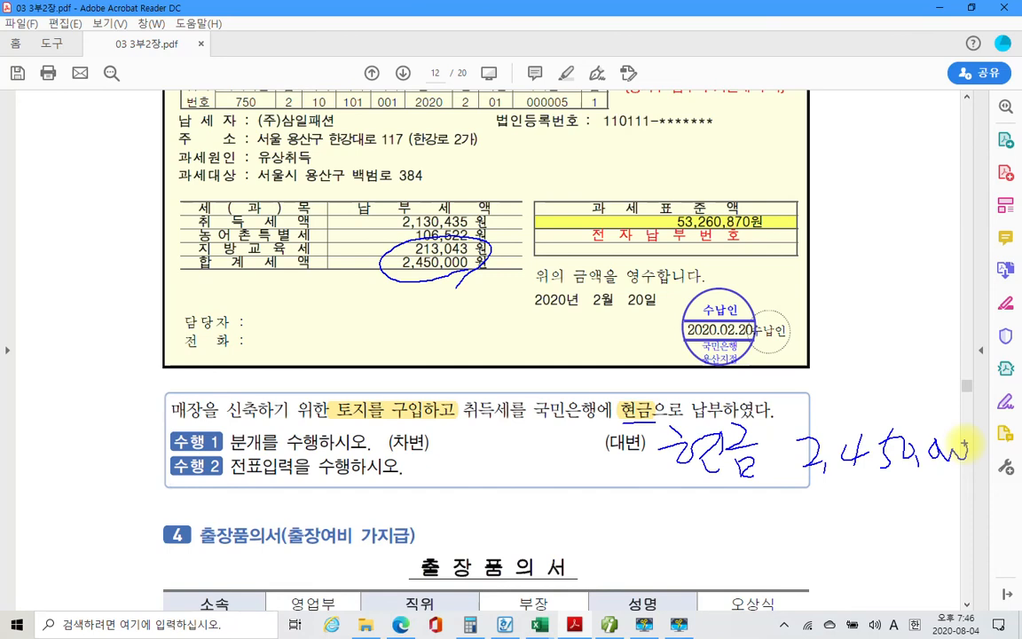
Handwrite 토지 beside 차변, note 자산 above it, and underline the account and the credit amount.
{"action": "mouse_move", "coordinate": [437, 433]}
{"action": "left_mouse_down"}
{"action": "mouse_move", "coordinate": [456, 468]}
{"action": "mouse_move", "coordinate": [491, 474]}
{"action": "left_mouse_up"}
{"action": "left_click_drag", "start_coordinate": [501, 432], "coordinate": [500, 474]}
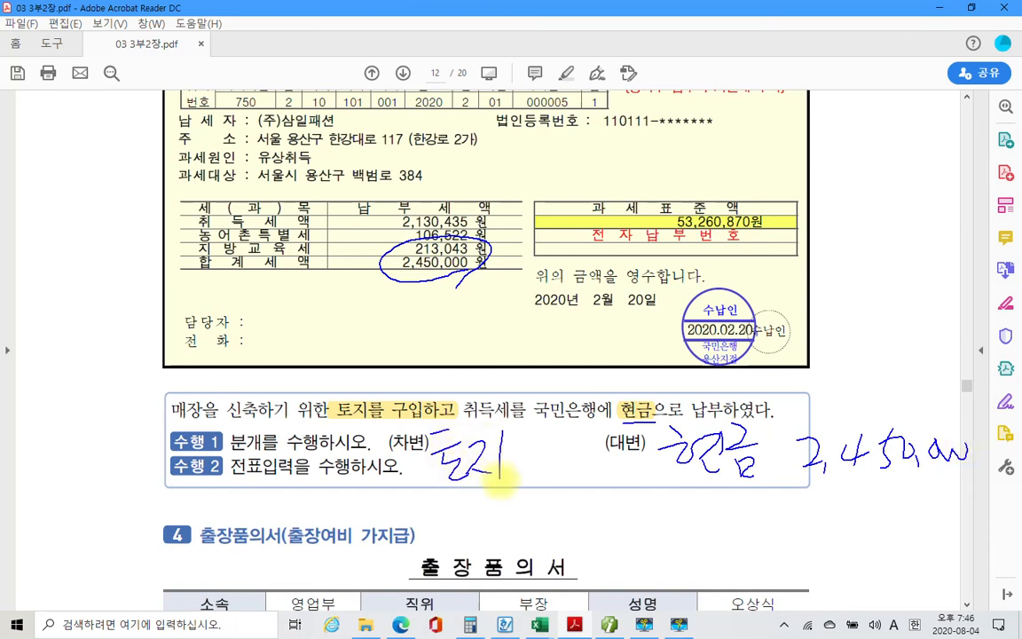
{"action": "left_click_drag", "start_coordinate": [797, 483], "coordinate": [975, 489]}
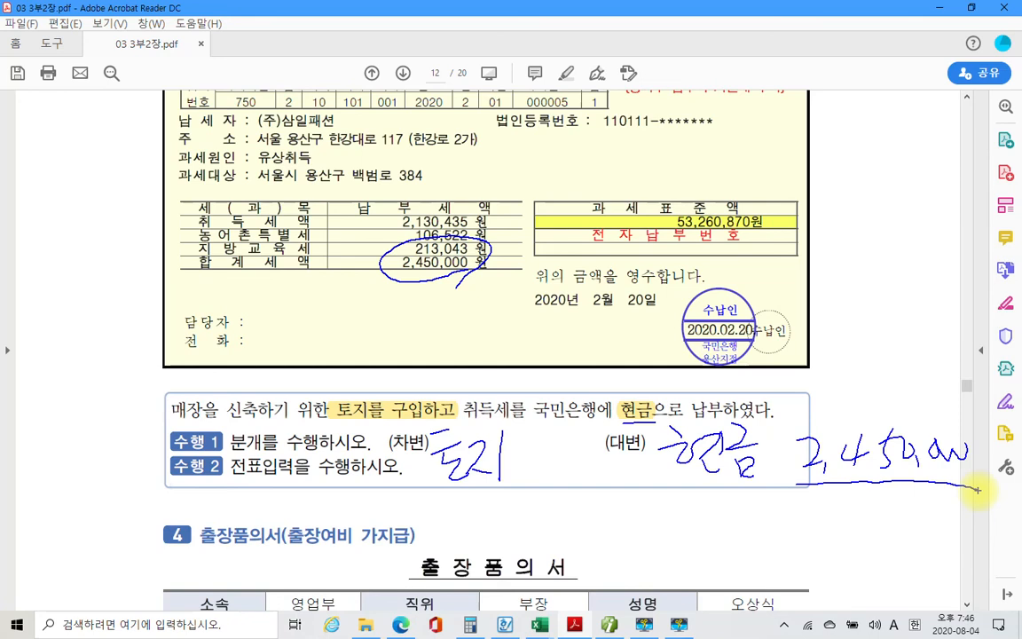
{"action": "mouse_move", "coordinate": [484, 372]}
{"action": "left_mouse_down"}
{"action": "mouse_move", "coordinate": [511, 362]}
{"action": "mouse_move", "coordinate": [517, 379]}
{"action": "left_mouse_up"}
{"action": "left_click_drag", "start_coordinate": [513, 338], "coordinate": [518, 376]}
{"action": "left_click_drag", "start_coordinate": [517, 358], "coordinate": [527, 356]}
{"action": "left_click_drag", "start_coordinate": [533, 346], "coordinate": [555, 354]}
{"action": "mouse_move", "coordinate": [551, 332]}
{"action": "left_mouse_down"}
{"action": "mouse_move", "coordinate": [565, 325]}
{"action": "mouse_move", "coordinate": [569, 366]}
{"action": "left_mouse_up"}
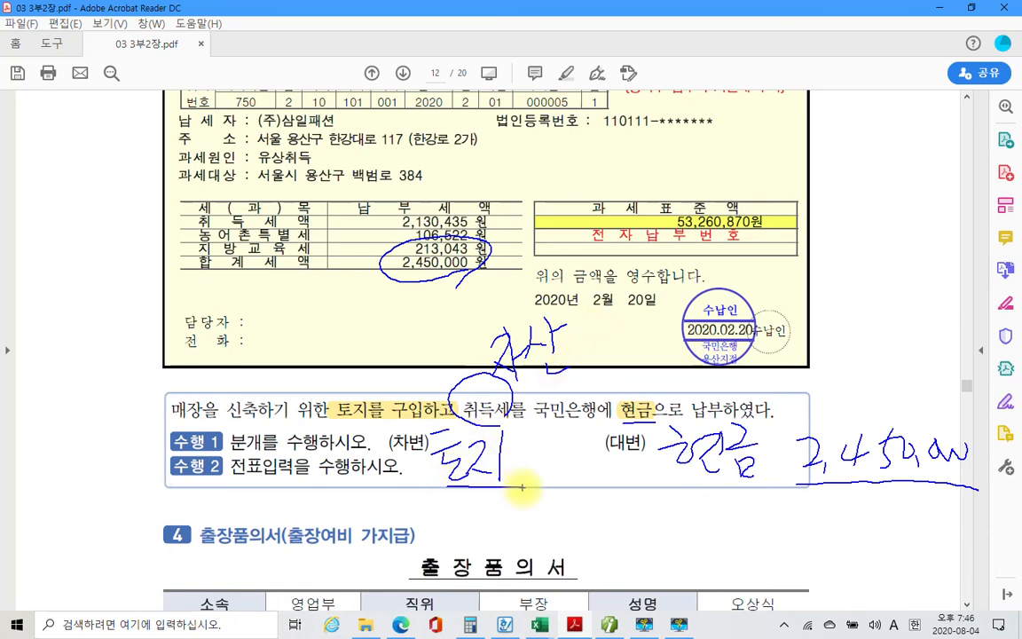
Tick and underline 수행 2 of exercise 3, underline the whole journal entry, and clear all the ink marks.
{"action": "mouse_move", "coordinate": [145, 459]}
{"action": "left_mouse_down"}
{"action": "mouse_move", "coordinate": [152, 477]}
{"action": "mouse_move", "coordinate": [168, 455]}
{"action": "left_mouse_up"}
{"action": "left_click_drag", "start_coordinate": [224, 483], "coordinate": [400, 484]}
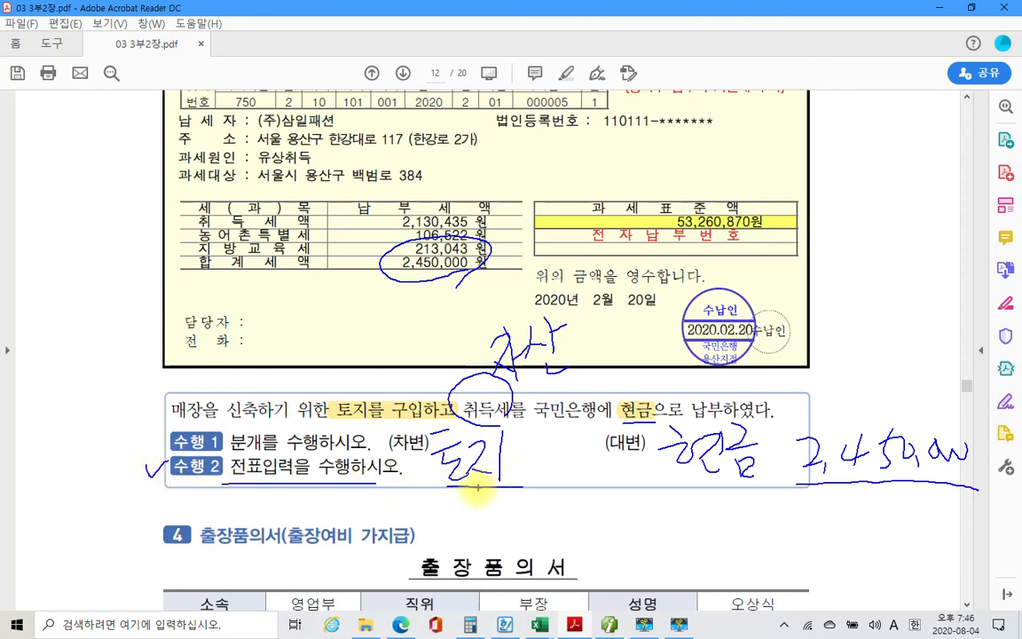
{"action": "left_click_drag", "start_coordinate": [425, 486], "coordinate": [901, 485]}
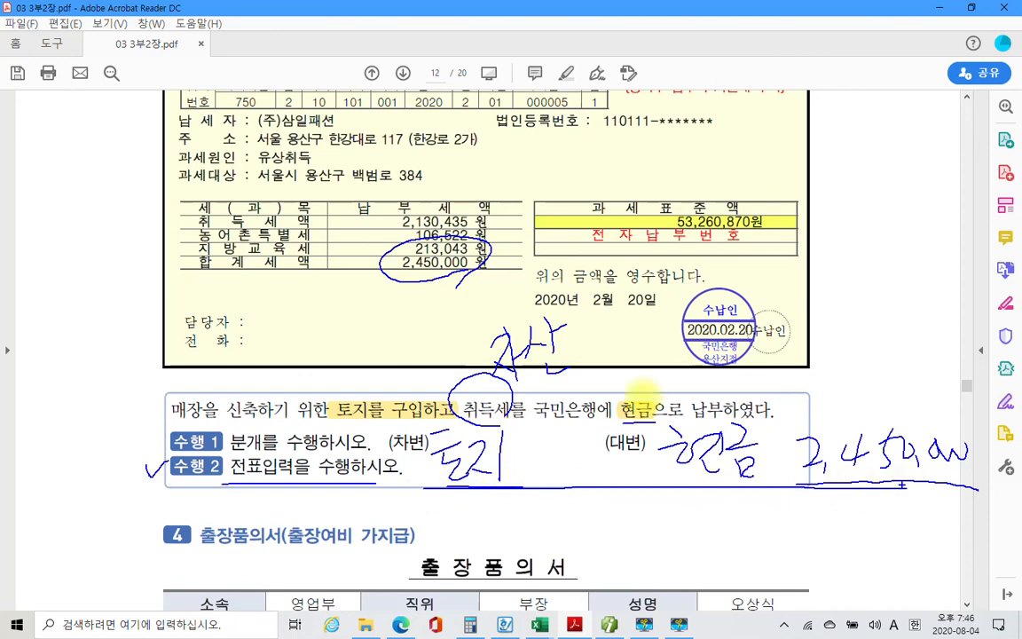
{"action": "key", "text": "Escape"}
{"action": "scroll", "coordinate": [466, 452], "scroll_direction": "up", "scroll_amount": 1}
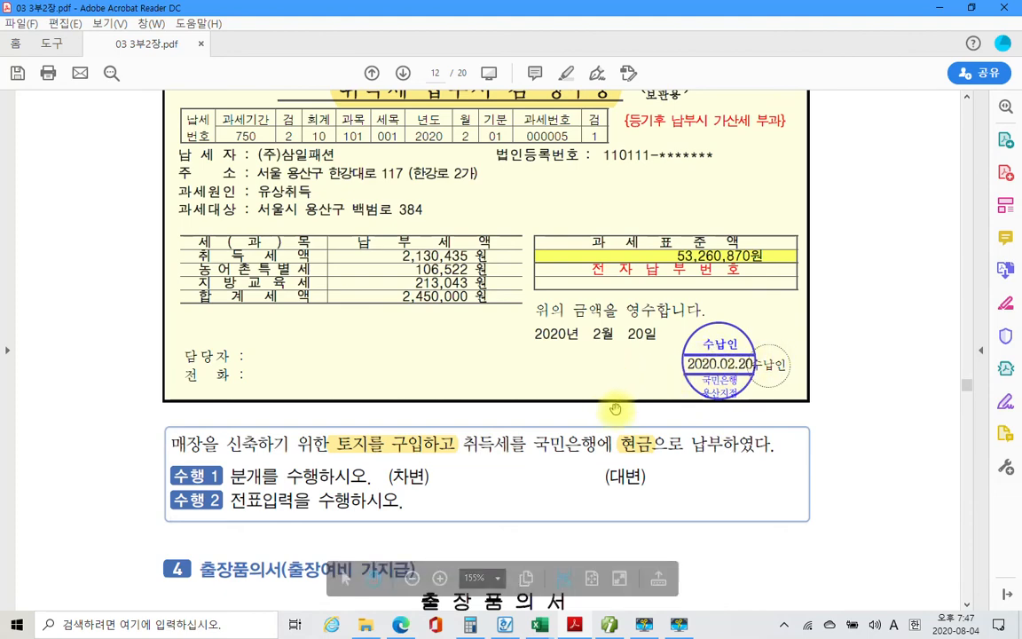
Switch to 일반전표입력 and start a day 20 출금 voucher line with account 201 토지.
{"action": "left_click", "coordinate": [607, 623]}
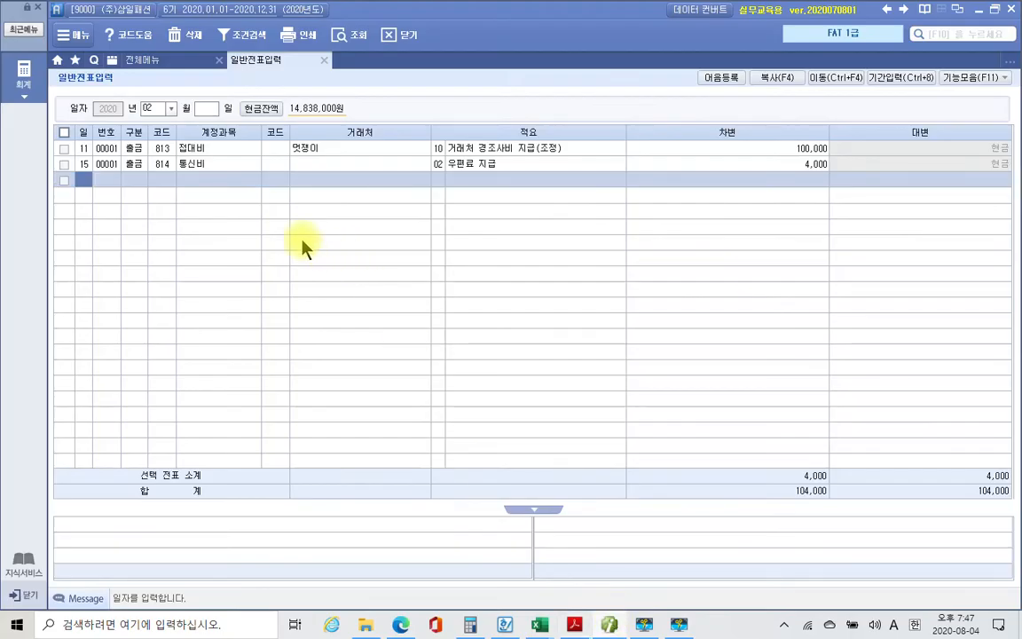
{"action": "type", "text": "20"}
{"action": "key", "text": "Return"}
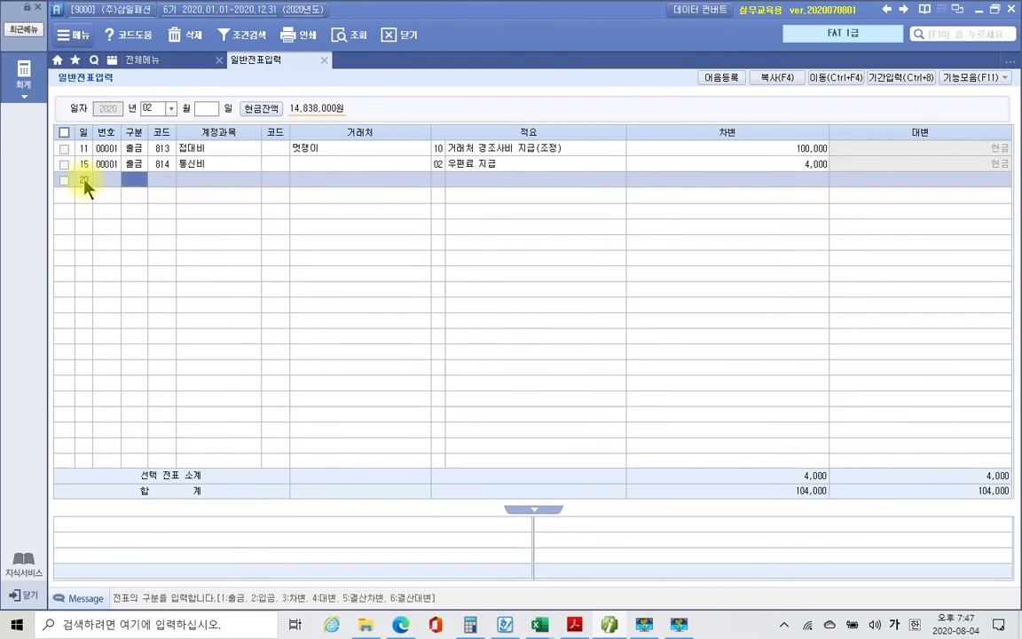
{"action": "type", "text": "1"}
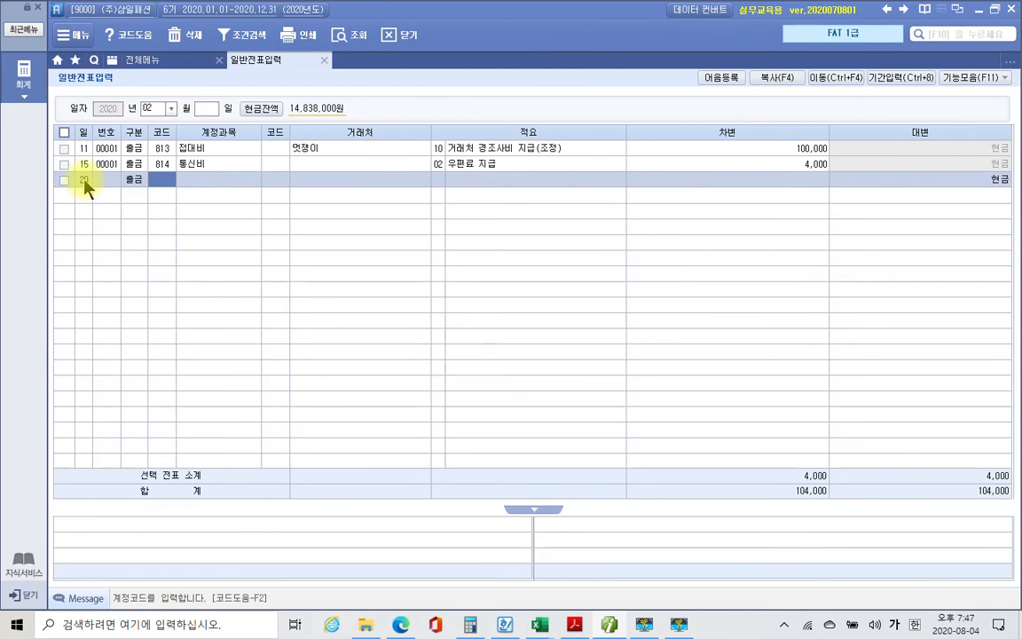
{"action": "type", "text": "201"}
{"action": "key", "text": "Return"}
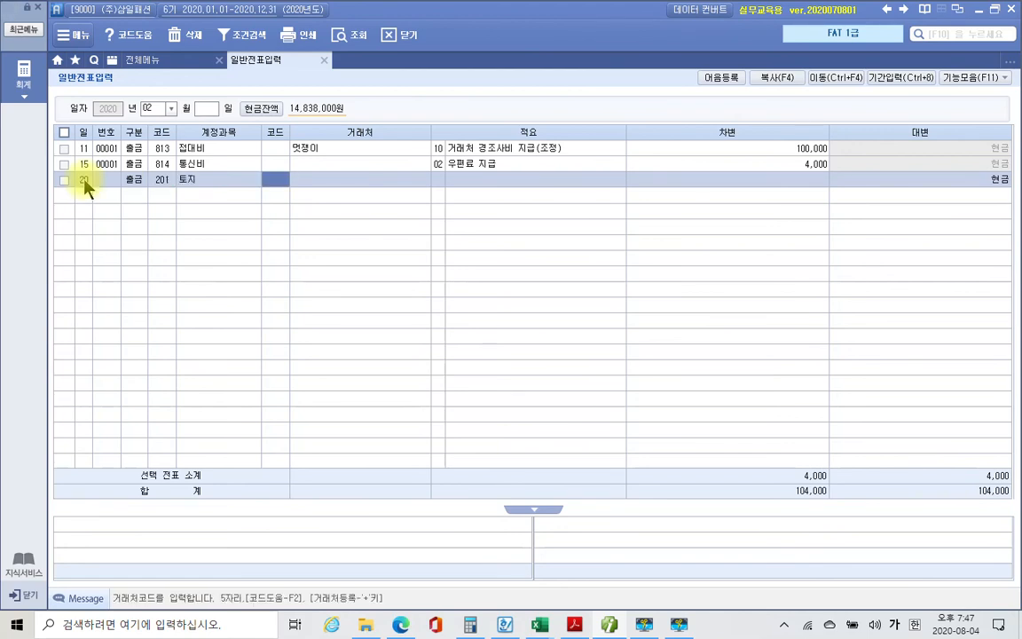
Leave 거래처 blank, choose 적요 02 토지취득세 현금지급, and complete the 토지 line with a 차변 amount of 2,450,000.
{"action": "key", "text": "Return"}
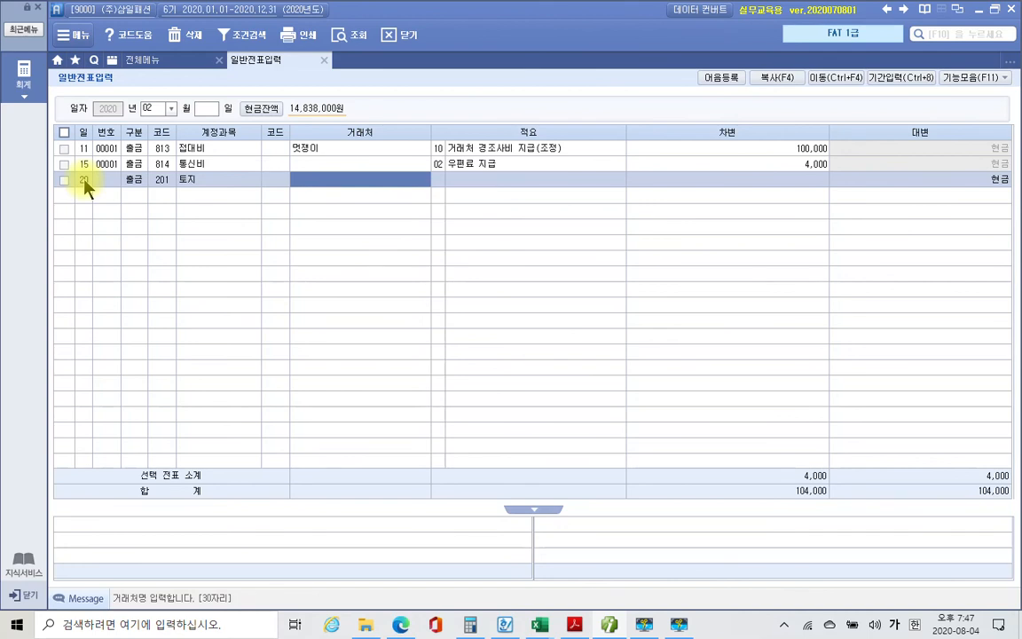
{"action": "key", "text": "Return"}
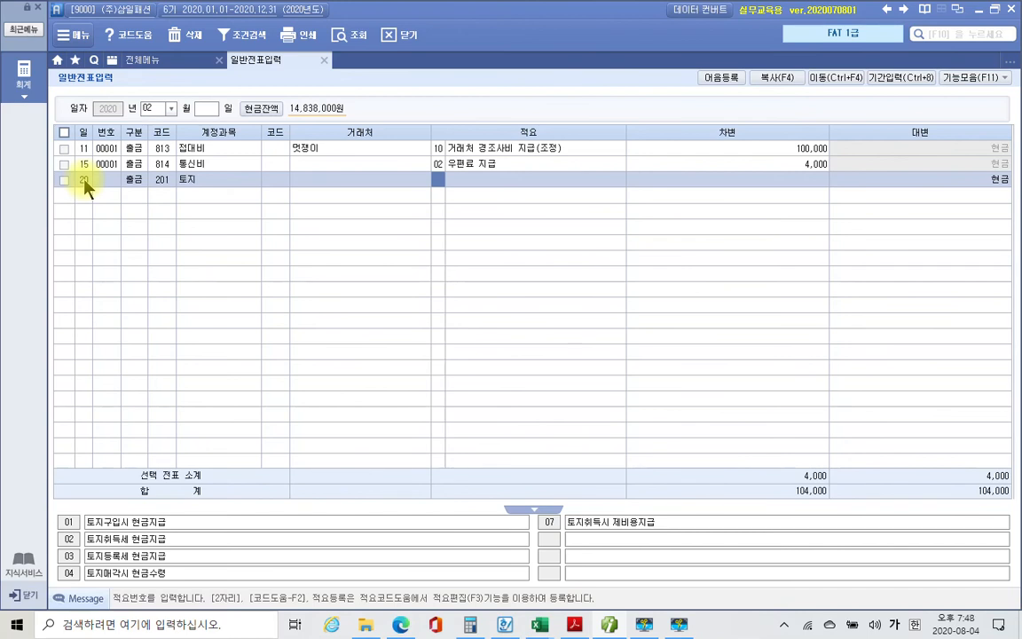
{"action": "type", "text": "4"}
{"action": "key", "text": "Return"}
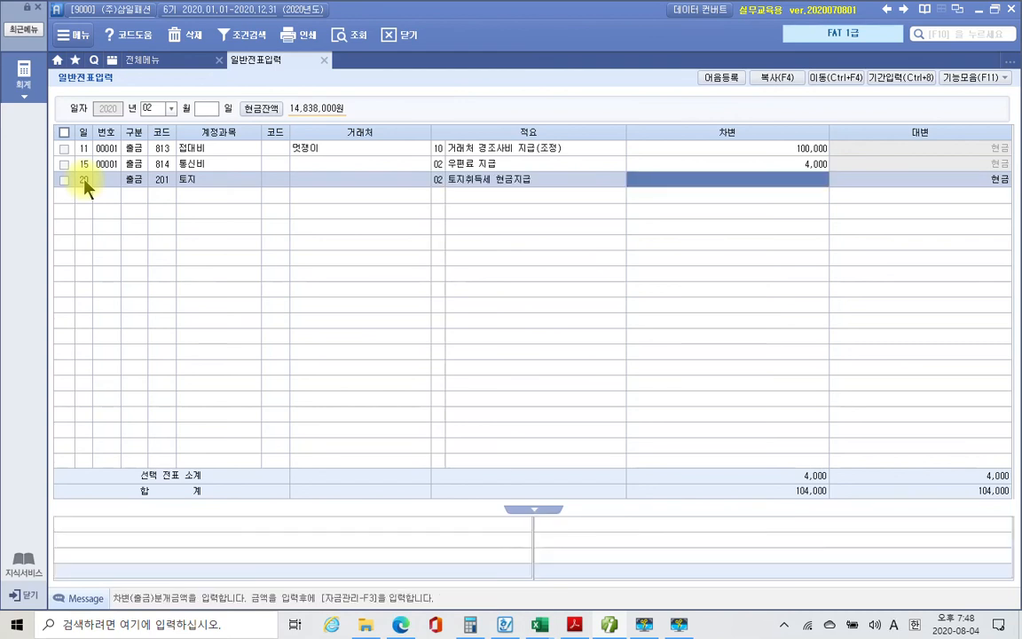
{"action": "type", "text": "2450000"}
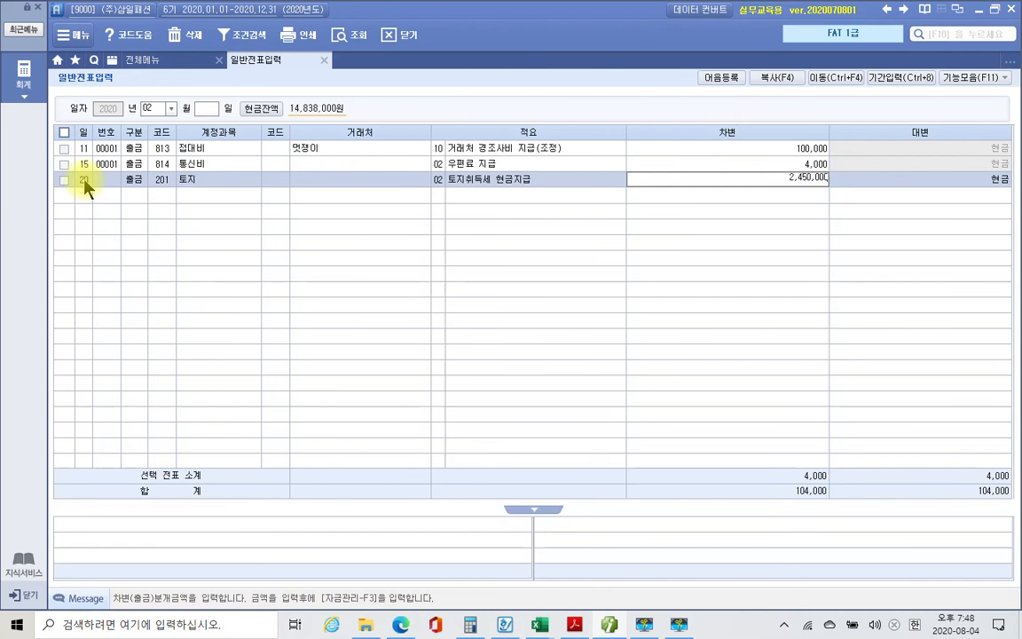
{"action": "key", "text": "Return"}
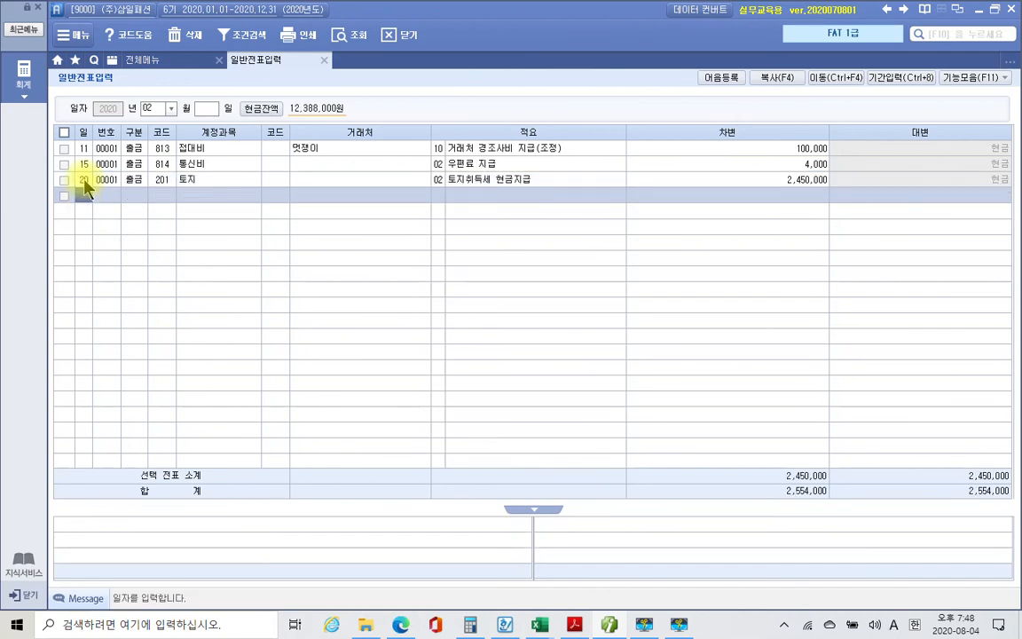
Switch to the textbook PDF, box the title 출장품의서 in exercise 4, and underline the traveller's name, trip dates, destinations and purpose.
{"action": "left_click", "coordinate": [574, 625]}
{"action": "scroll", "coordinate": [563, 510], "scroll_direction": "down", "scroll_amount": 4}
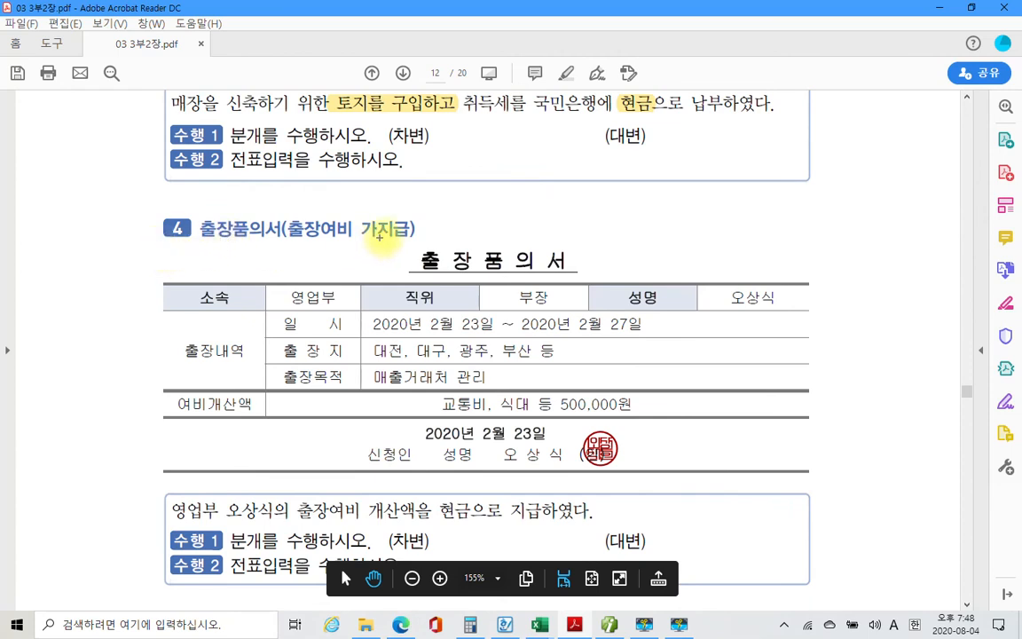
{"action": "left_click_drag", "start_coordinate": [391, 233], "coordinate": [610, 270]}
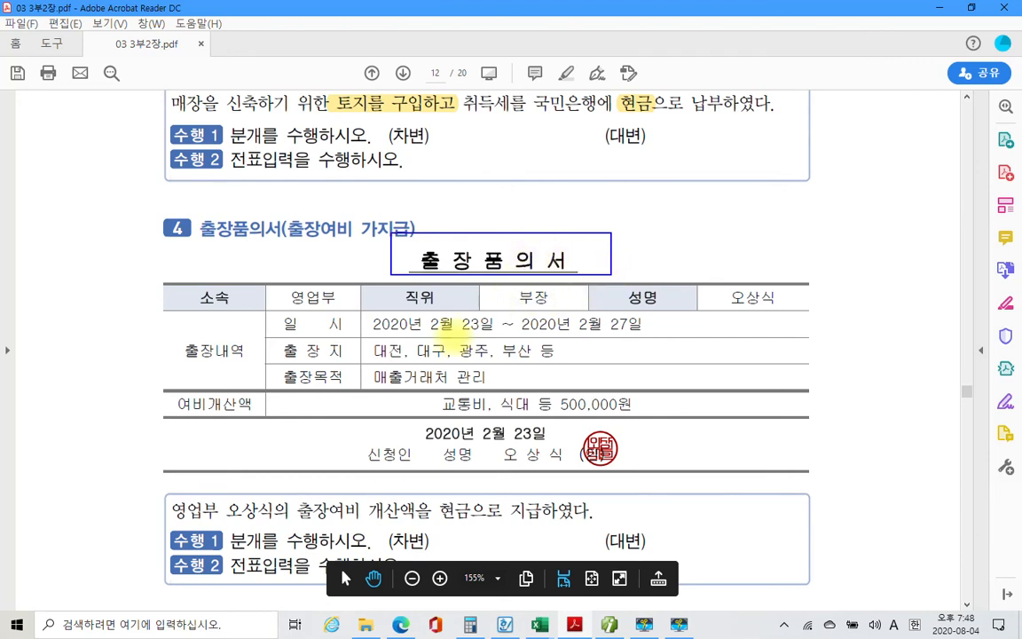
{"action": "left_click_drag", "start_coordinate": [706, 310], "coordinate": [808, 310]}
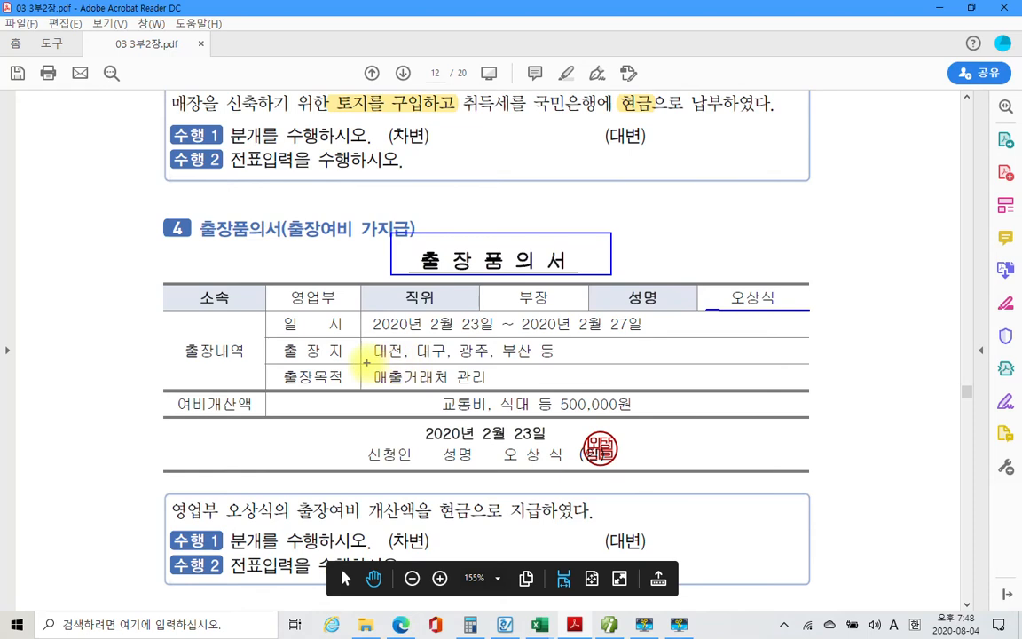
{"action": "left_click_drag", "start_coordinate": [430, 336], "coordinate": [654, 338]}
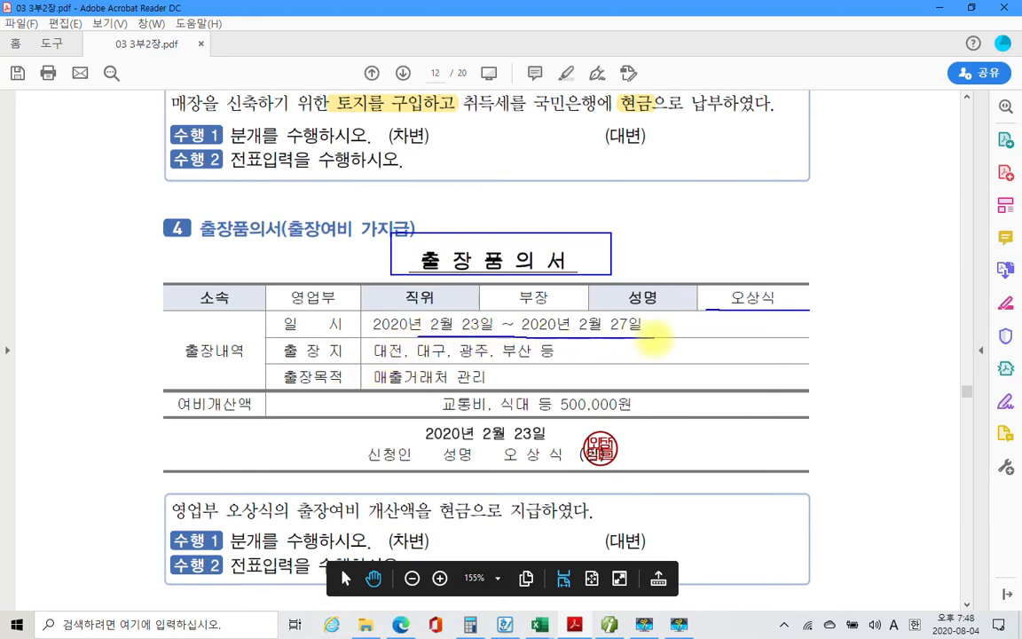
{"action": "left_click_drag", "start_coordinate": [372, 363], "coordinate": [536, 364]}
{"action": "left_click_drag", "start_coordinate": [374, 385], "coordinate": [485, 384]}
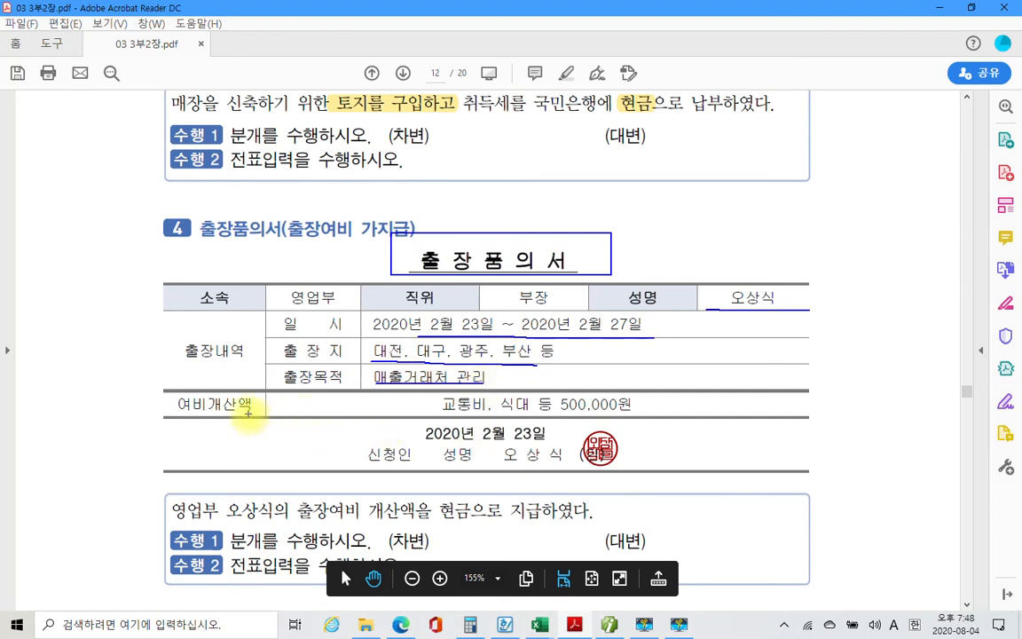
Bracket 여비개산액, box 500,000원, mark the transaction description of exercise 4, and clear the ink marks.
{"action": "mouse_move", "coordinate": [183, 410]}
{"action": "left_mouse_down"}
{"action": "mouse_move", "coordinate": [166, 393]}
{"action": "mouse_move", "coordinate": [255, 392]}
{"action": "mouse_move", "coordinate": [257, 411]}
{"action": "left_mouse_up"}
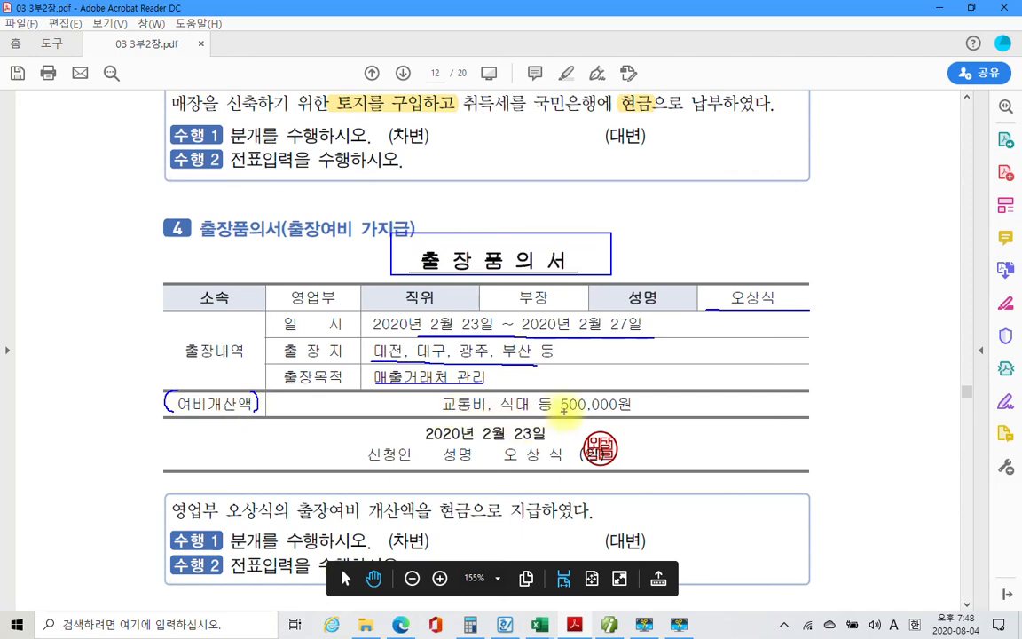
{"action": "left_click_drag", "start_coordinate": [559, 411], "coordinate": [637, 412]}
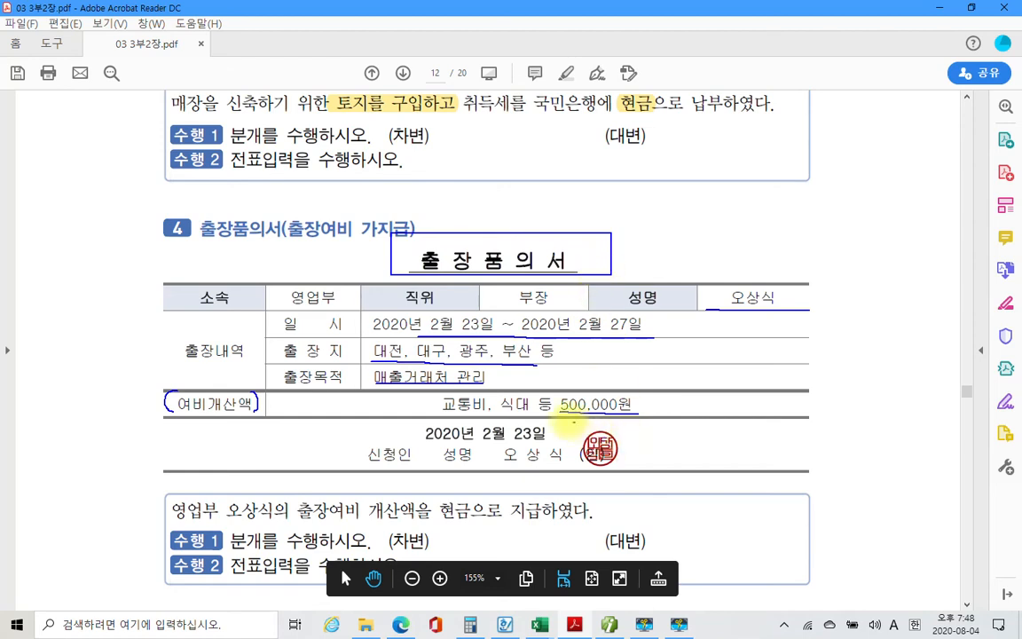
{"action": "mouse_move", "coordinate": [559, 397]}
{"action": "left_mouse_down"}
{"action": "mouse_move", "coordinate": [641, 390]}
{"action": "mouse_move", "coordinate": [635, 415]}
{"action": "left_mouse_up"}
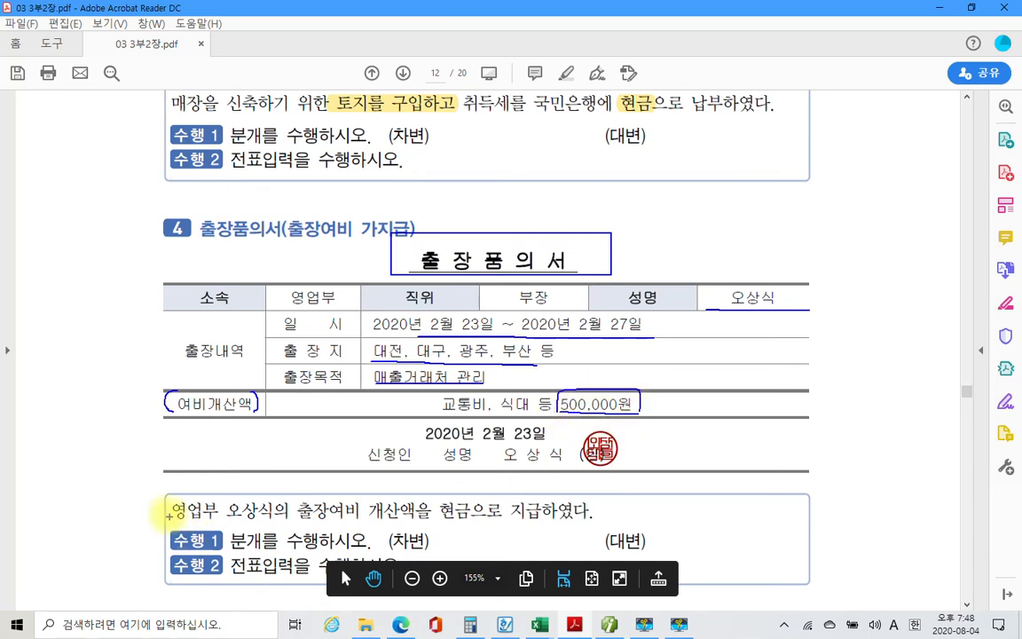
{"action": "mouse_move", "coordinate": [174, 522]}
{"action": "left_mouse_down"}
{"action": "mouse_move", "coordinate": [507, 523]}
{"action": "mouse_move", "coordinate": [605, 509]}
{"action": "mouse_move", "coordinate": [497, 490]}
{"action": "mouse_move", "coordinate": [444, 510]}
{"action": "mouse_move", "coordinate": [445, 523]}
{"action": "left_mouse_up"}
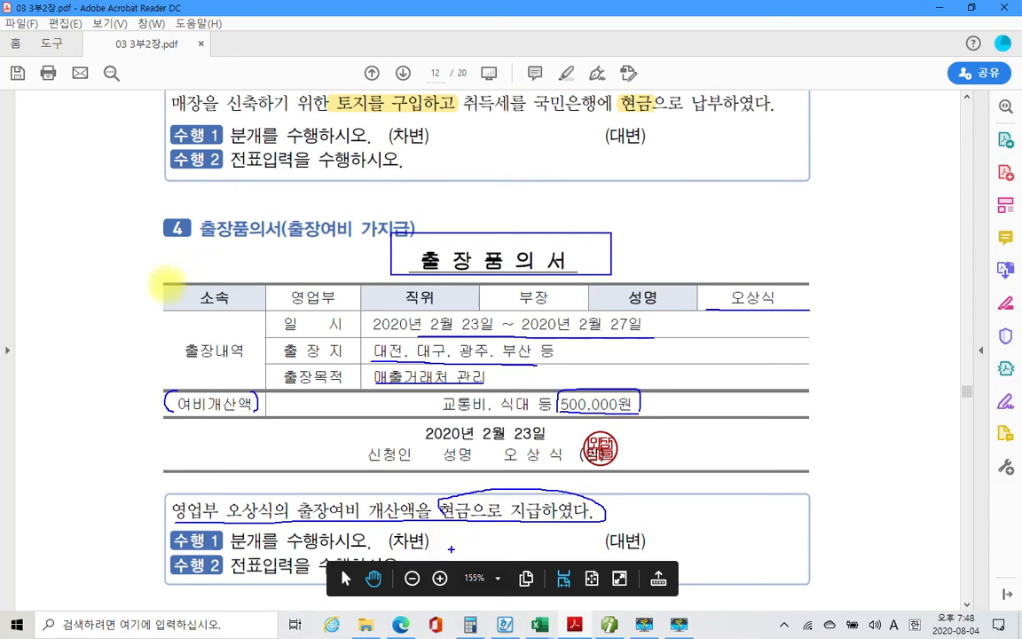
{"action": "key", "text": "Escape"}
Box the 수행 1 journal line of exercise 4, circle 현금 in the description, and handwrite 현금 500,- beside 대변.
{"action": "scroll", "coordinate": [221, 290], "scroll_direction": "down", "scroll_amount": 3}
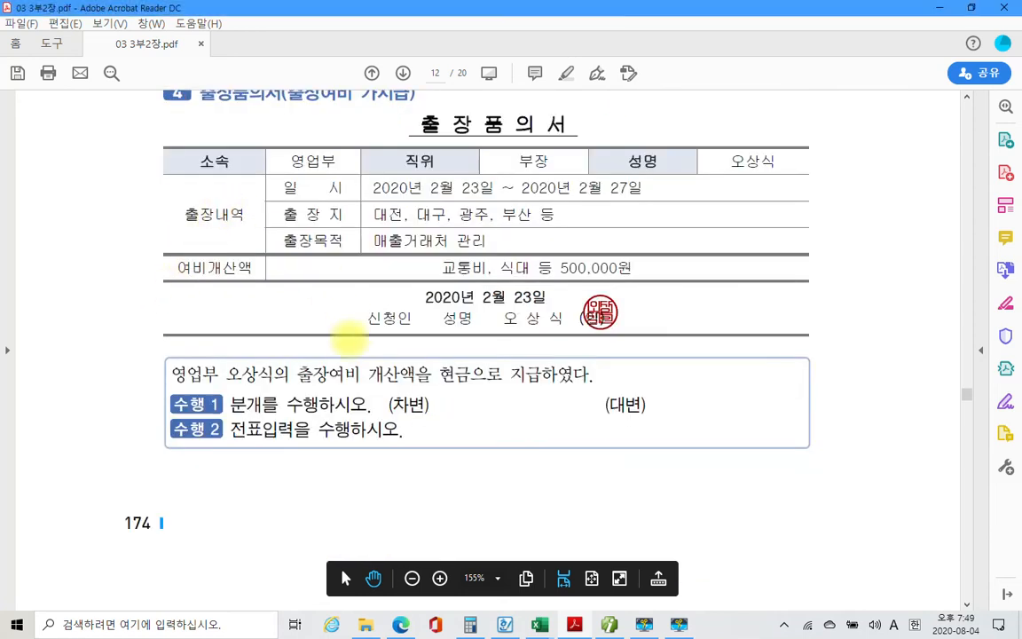
{"action": "mouse_move", "coordinate": [363, 382]}
{"action": "left_mouse_down"}
{"action": "mouse_move", "coordinate": [365, 397]}
{"action": "mouse_move", "coordinate": [675, 423]}
{"action": "mouse_move", "coordinate": [969, 423]}
{"action": "left_mouse_up"}
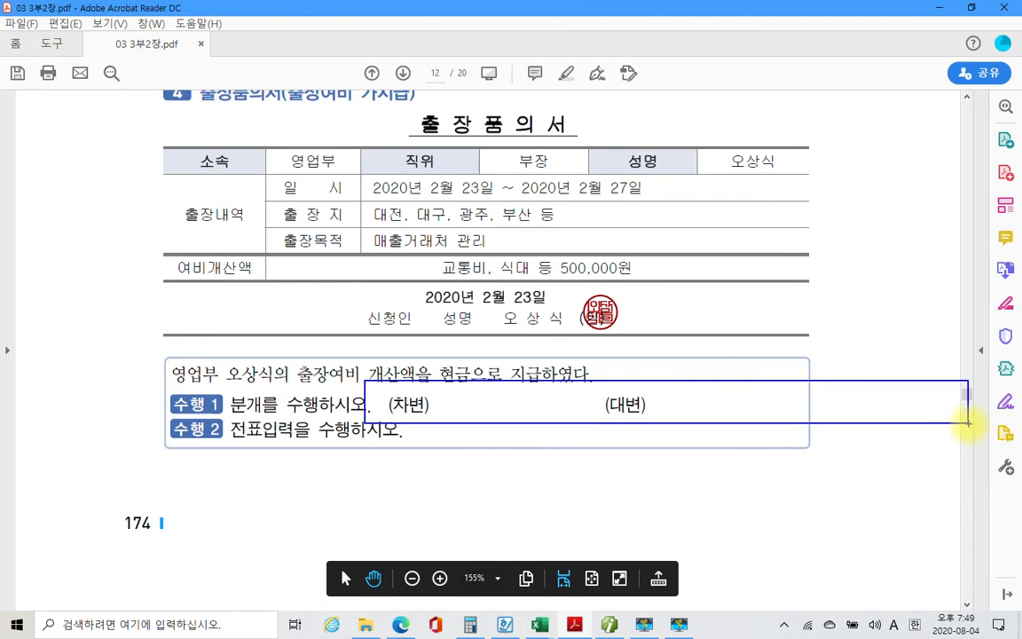
{"action": "left_click_drag", "start_coordinate": [479, 362], "coordinate": [476, 380]}
{"action": "mouse_move", "coordinate": [661, 375]}
{"action": "left_mouse_down"}
{"action": "mouse_move", "coordinate": [683, 401]}
{"action": "mouse_move", "coordinate": [702, 394]}
{"action": "left_mouse_up"}
{"action": "mouse_move", "coordinate": [698, 410]}
{"action": "left_mouse_down"}
{"action": "mouse_move", "coordinate": [710, 389]}
{"action": "mouse_move", "coordinate": [707, 414]}
{"action": "left_mouse_up"}
{"action": "mouse_move", "coordinate": [690, 415]}
{"action": "left_mouse_down"}
{"action": "mouse_move", "coordinate": [711, 419]}
{"action": "mouse_move", "coordinate": [723, 392]}
{"action": "left_mouse_up"}
{"action": "left_click_drag", "start_coordinate": [720, 402], "coordinate": [740, 405]}
{"action": "mouse_move", "coordinate": [741, 415]}
{"action": "left_mouse_down"}
{"action": "mouse_move", "coordinate": [803, 409]}
{"action": "mouse_move", "coordinate": [848, 425]}
{"action": "mouse_move", "coordinate": [898, 401]}
{"action": "left_mouse_up"}
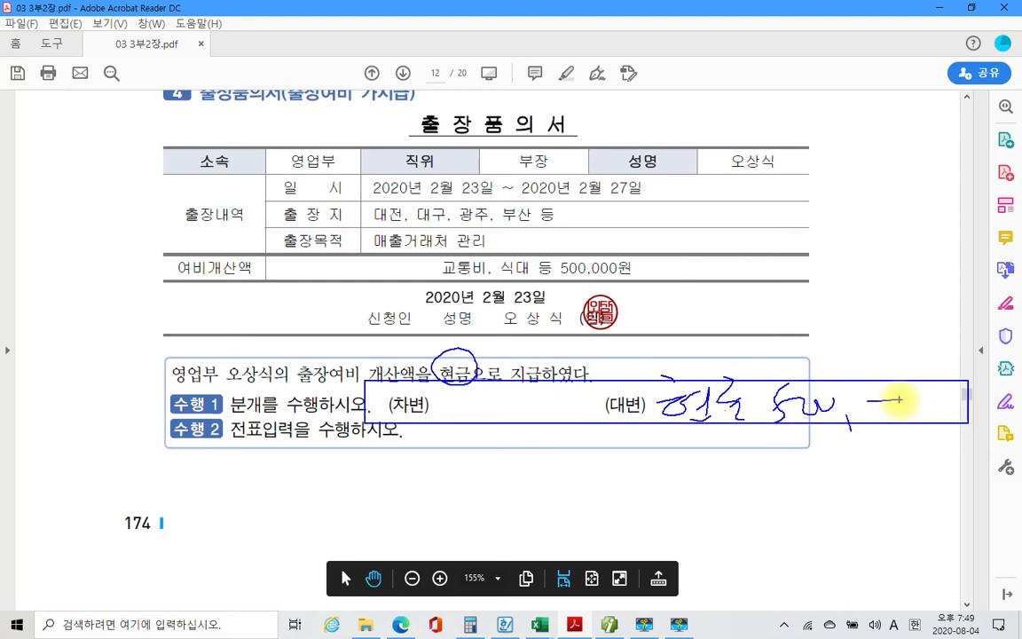
Handwrite 가지급금 beside 차변 in the exercise 4 journal line.
{"action": "mouse_move", "coordinate": [441, 390]}
{"action": "left_mouse_down"}
{"action": "mouse_move", "coordinate": [440, 412]}
{"action": "mouse_move", "coordinate": [459, 427]}
{"action": "mouse_move", "coordinate": [486, 403]}
{"action": "mouse_move", "coordinate": [494, 425]}
{"action": "left_mouse_up"}
{"action": "mouse_move", "coordinate": [499, 380]}
{"action": "left_mouse_down"}
{"action": "mouse_move", "coordinate": [499, 432]}
{"action": "mouse_move", "coordinate": [517, 396]}
{"action": "left_mouse_up"}
{"action": "mouse_move", "coordinate": [506, 401]}
{"action": "left_mouse_down"}
{"action": "mouse_move", "coordinate": [531, 391]}
{"action": "mouse_move", "coordinate": [514, 431]}
{"action": "left_mouse_up"}
{"action": "left_click_drag", "start_coordinate": [512, 421], "coordinate": [531, 419]}
{"action": "left_click_drag", "start_coordinate": [523, 380], "coordinate": [538, 393]}
{"action": "mouse_move", "coordinate": [520, 403]}
{"action": "left_mouse_down"}
{"action": "mouse_move", "coordinate": [558, 397]}
{"action": "mouse_move", "coordinate": [531, 432]}
{"action": "mouse_move", "coordinate": [548, 433]}
{"action": "left_mouse_up"}
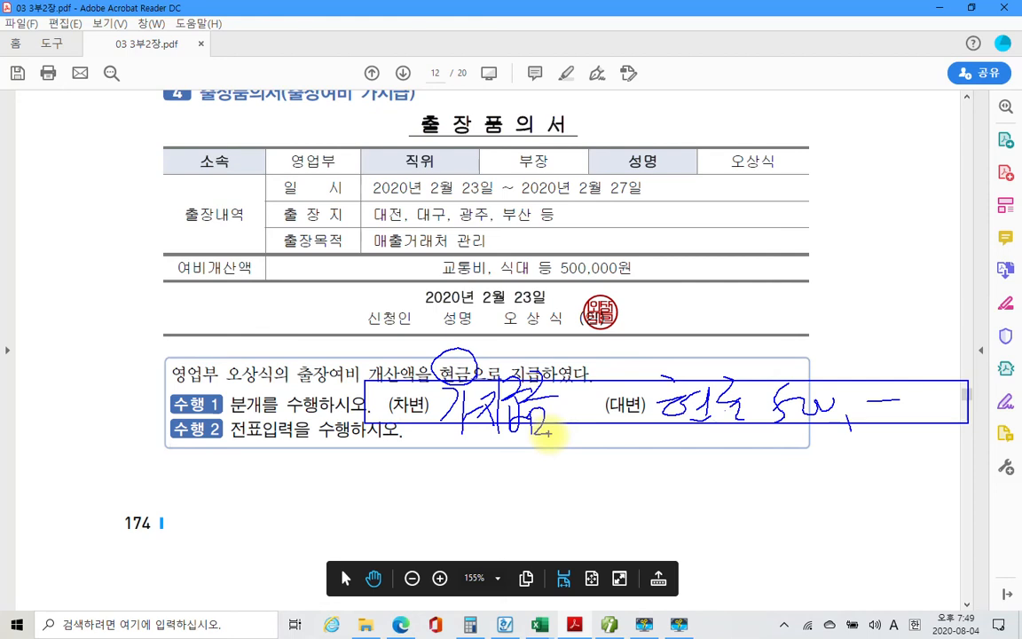
Underline both sides of the exercise 4 entry, write the debit amount beside 가지급금, and clear the ink marks.
{"action": "left_click_drag", "start_coordinate": [434, 437], "coordinate": [558, 441]}
{"action": "mouse_move", "coordinate": [572, 348]}
{"action": "left_mouse_down"}
{"action": "mouse_move", "coordinate": [577, 391]}
{"action": "mouse_move", "coordinate": [587, 351]}
{"action": "mouse_move", "coordinate": [612, 352]}
{"action": "mouse_move", "coordinate": [612, 370]}
{"action": "left_mouse_up"}
{"action": "left_click_drag", "start_coordinate": [610, 379], "coordinate": [612, 391]}
{"action": "left_click_drag", "start_coordinate": [632, 353], "coordinate": [661, 344]}
{"action": "left_click_drag", "start_coordinate": [455, 454], "coordinate": [547, 435]}
{"action": "left_click_drag", "start_coordinate": [689, 432], "coordinate": [872, 428]}
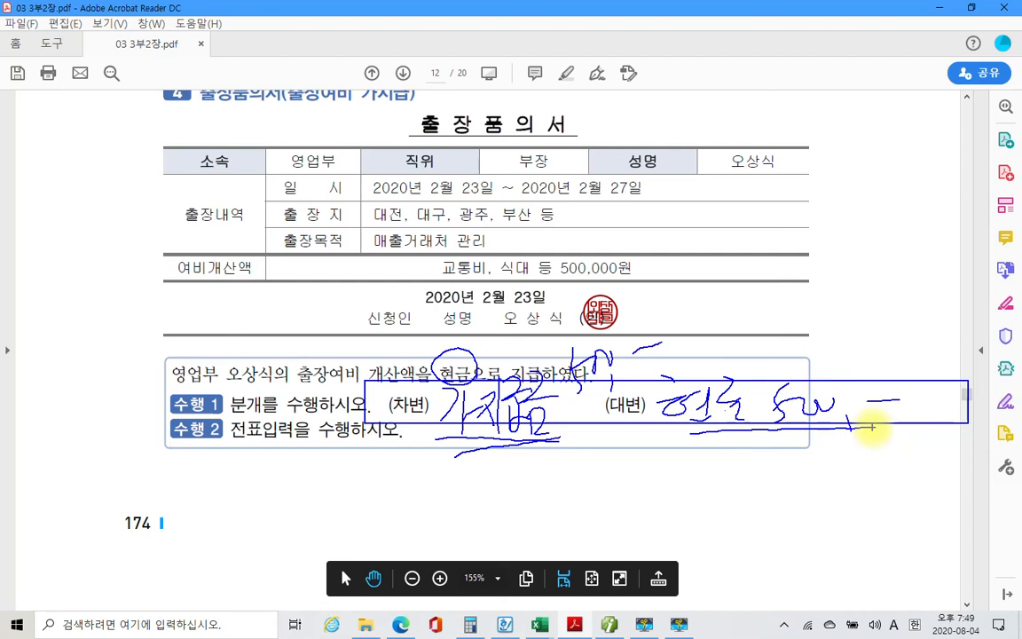
{"action": "key", "text": "Escape"}
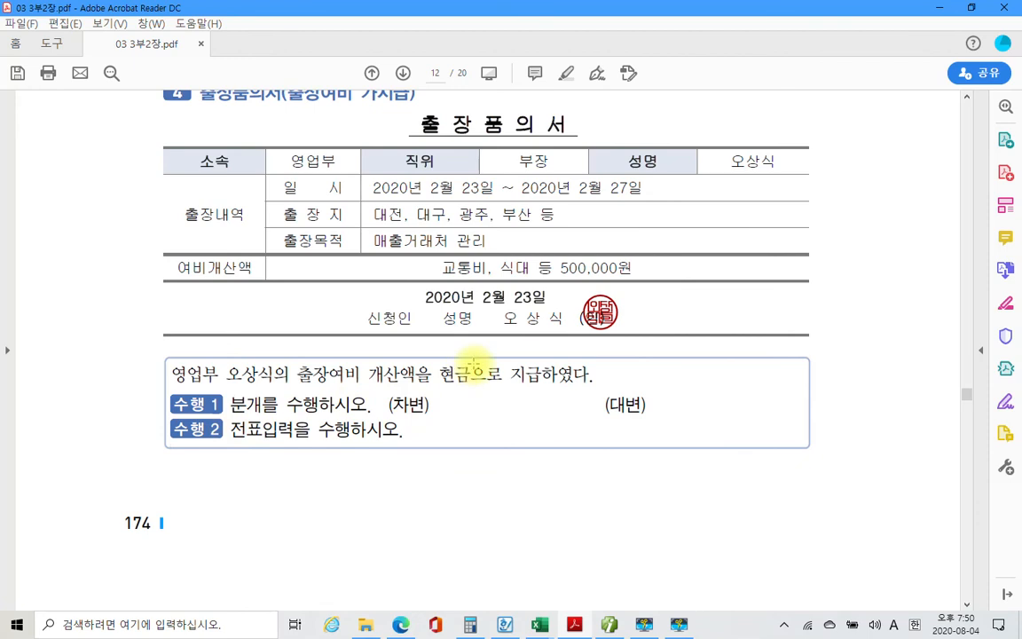
Circle the traveller's name in the 출장품의서, clear the mark, and switch back to 일반전표입력.
{"action": "mouse_move", "coordinate": [700, 141]}
{"action": "left_mouse_down"}
{"action": "mouse_move", "coordinate": [736, 221]}
{"action": "mouse_move", "coordinate": [704, 220]}
{"action": "left_mouse_up"}
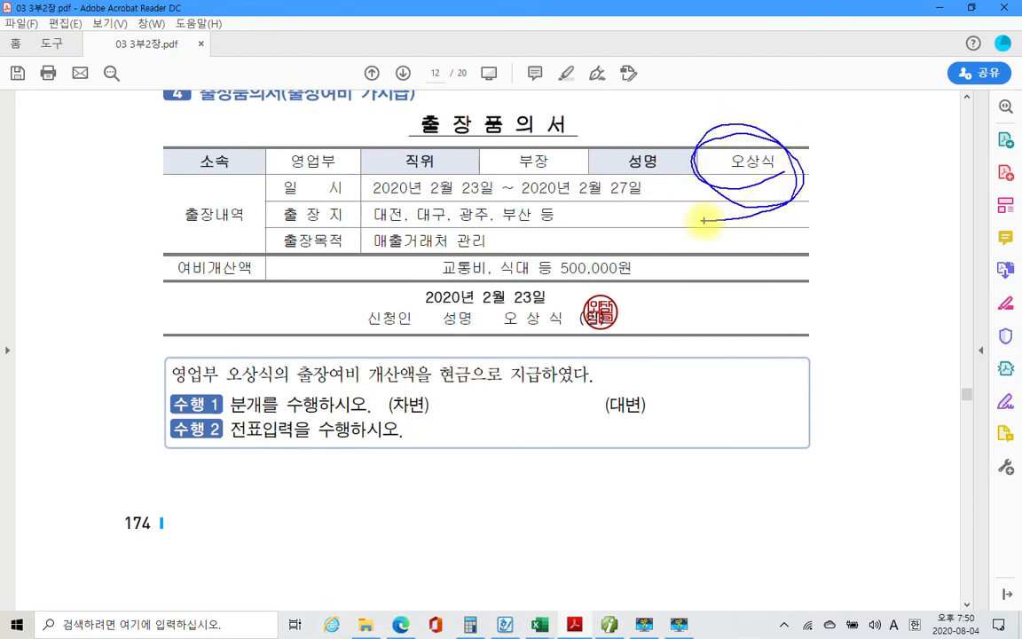
{"action": "key", "text": "Escape"}
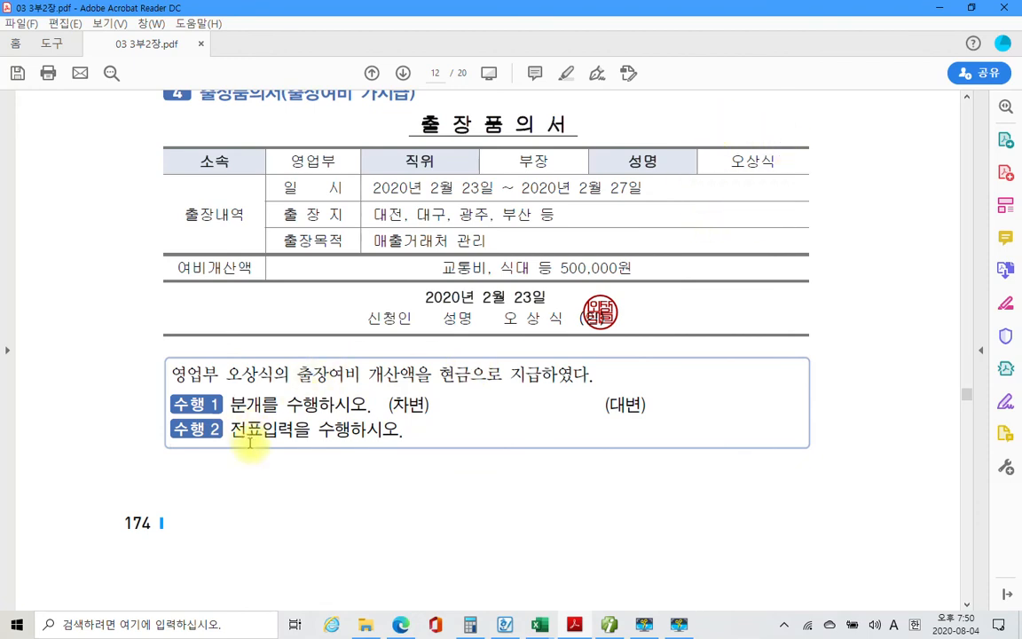
{"action": "mouse_move", "coordinate": [410, 467]}
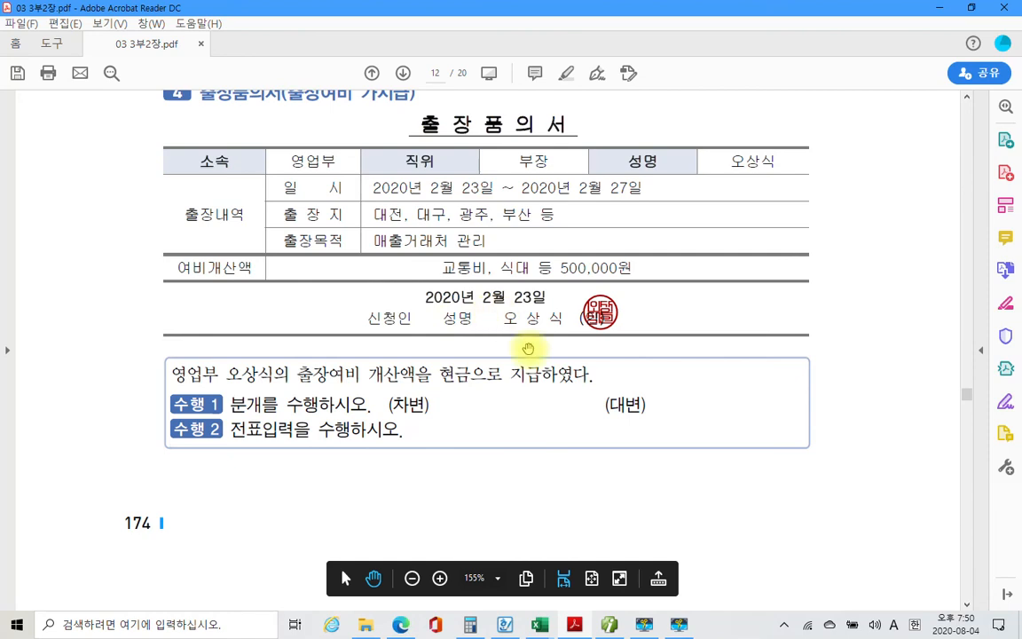
{"action": "left_click", "coordinate": [609, 626]}
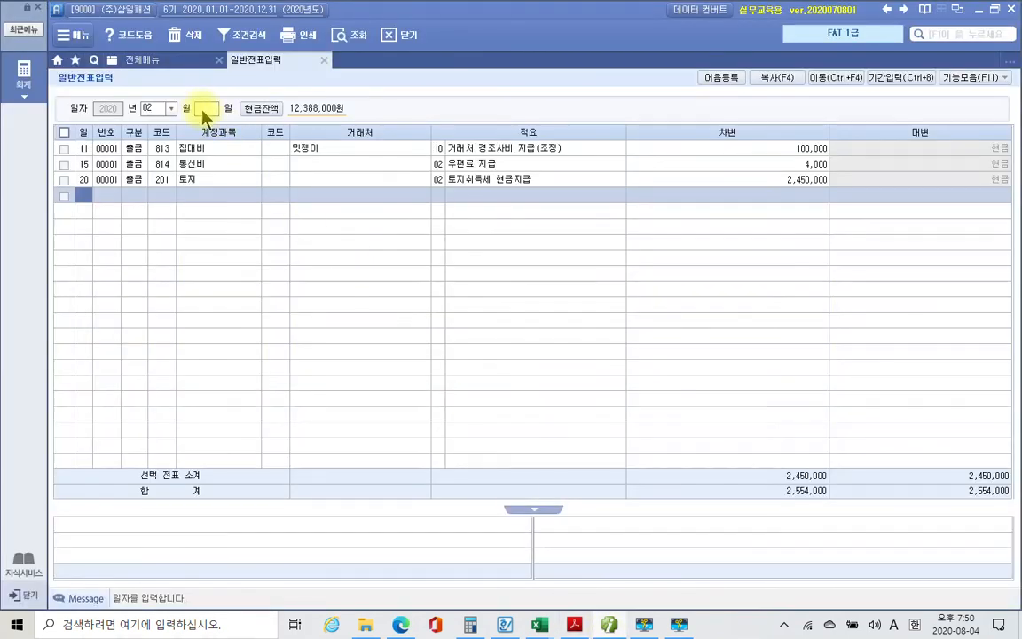
Start a February voucher on day 23 as 출금 with account code 134 가지급금.
{"action": "type", "text": "23"}
{"action": "key", "text": "Return"}
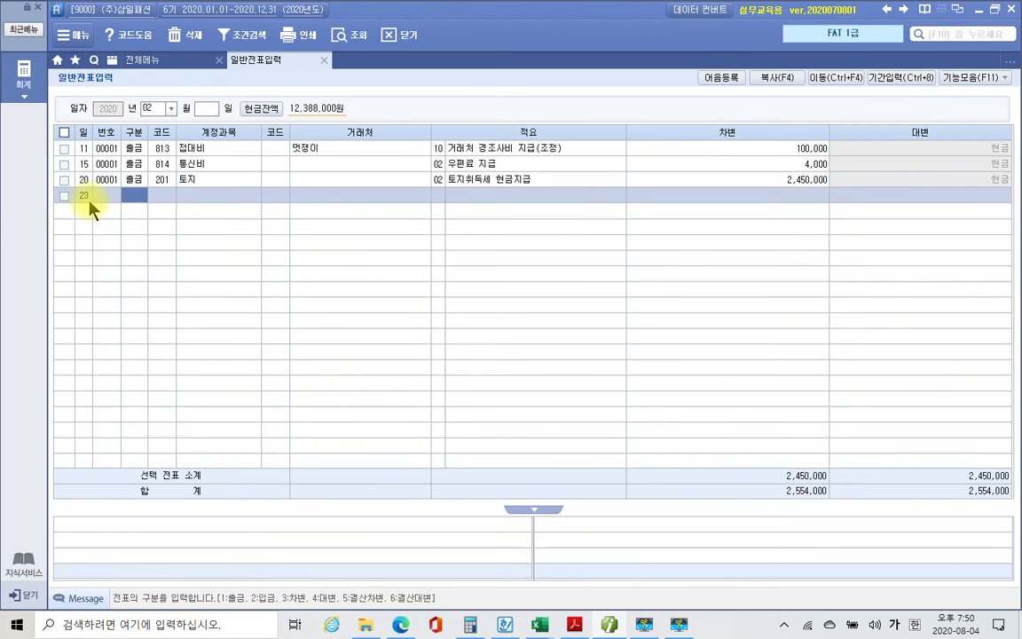
{"action": "type", "text": "1"}
{"action": "key", "text": "Return"}
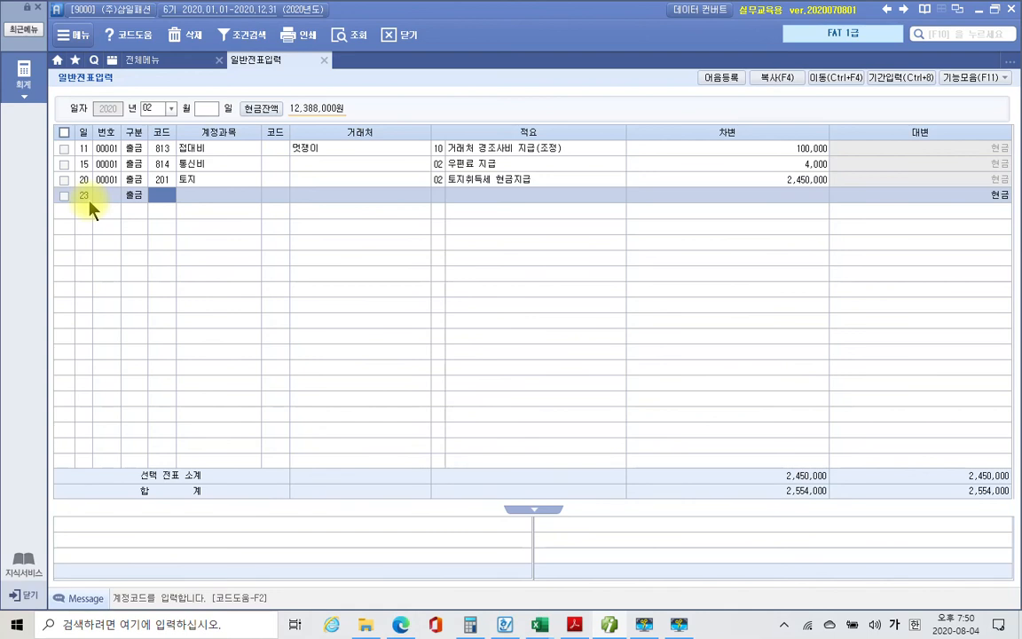
{"action": "type", "text": "134"}
{"action": "key", "text": "Return"}
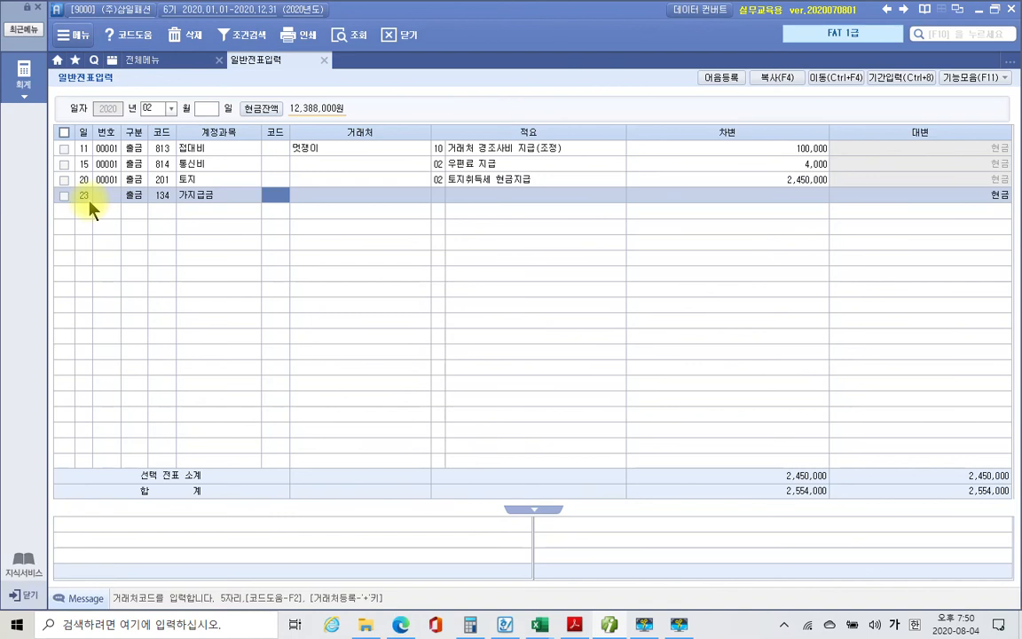
Complete the 가지급금 voucher with the travelling employee as 거래처, 적요 02 업무가지급금 지급, and a debit of 500,000.
{"action": "type", "text": "오름"}
{"action": "key", "text": "Return"}
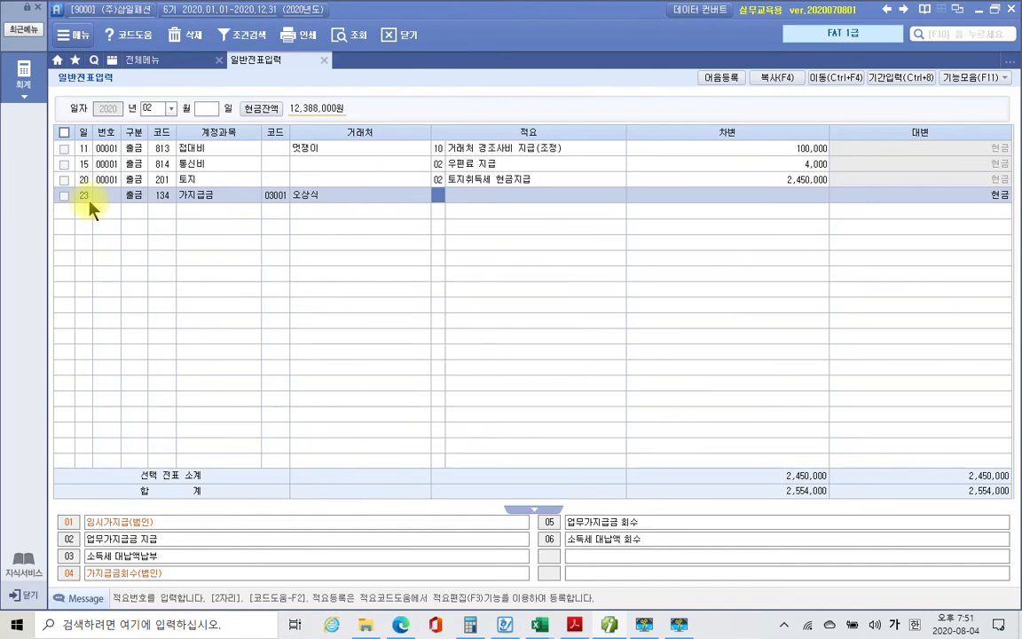
{"action": "type", "text": "4"}
{"action": "key", "text": "Return"}
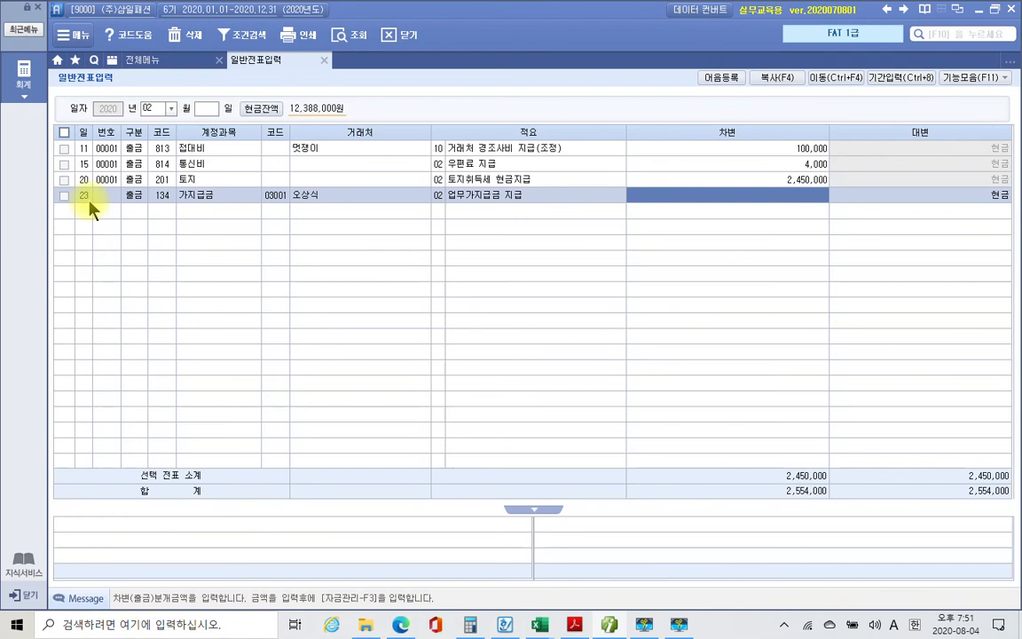
{"action": "type", "text": "5000000"}
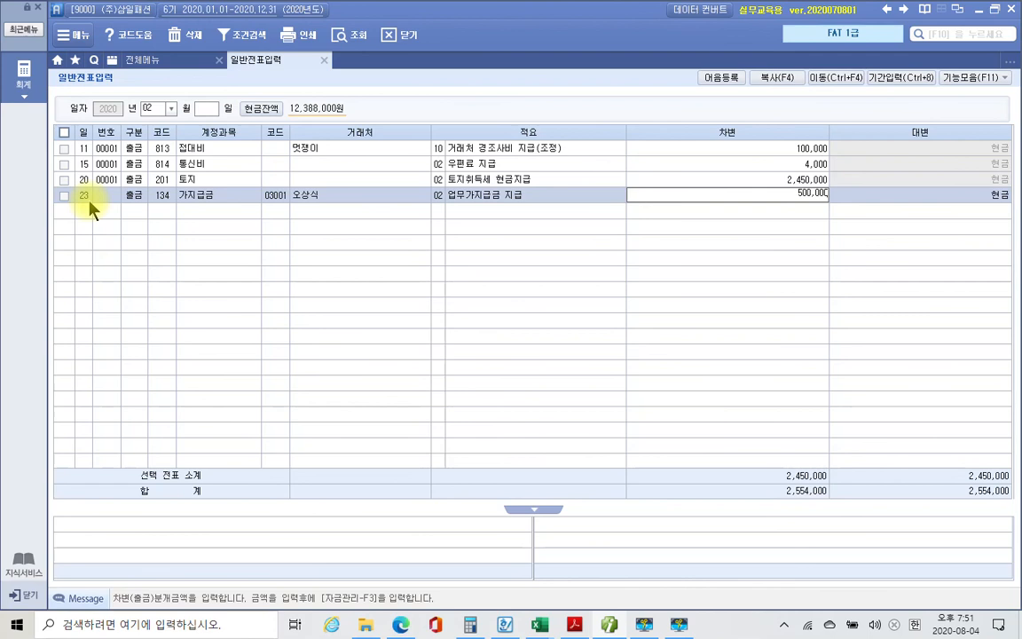
{"action": "key", "text": "Return"}
{"action": "key", "text": "Return"}
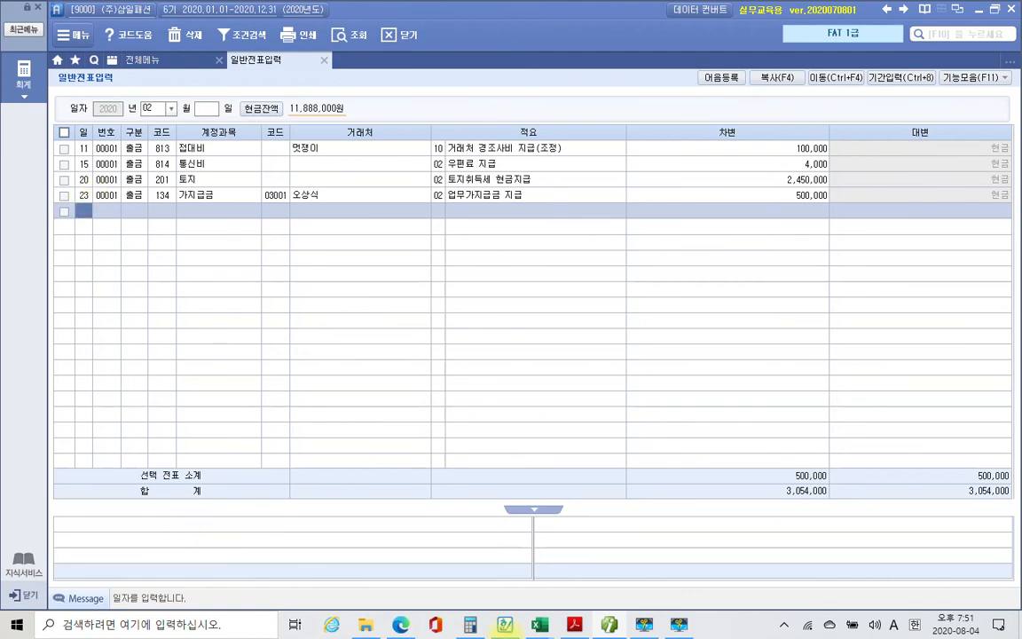
Switch to the textbook PDF in Acrobat Reader and highlight the exercise 5 title 2020년 2월 급여지급대장.
{"action": "left_click", "coordinate": [574, 624]}
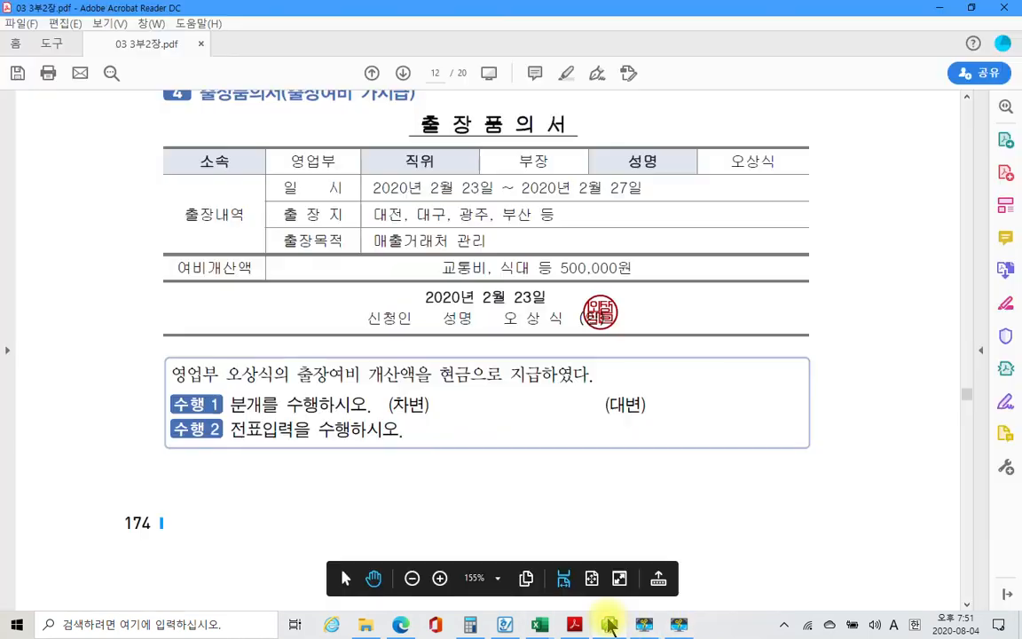
{"action": "scroll", "coordinate": [331, 450], "scroll_direction": "down", "scroll_amount": 10}
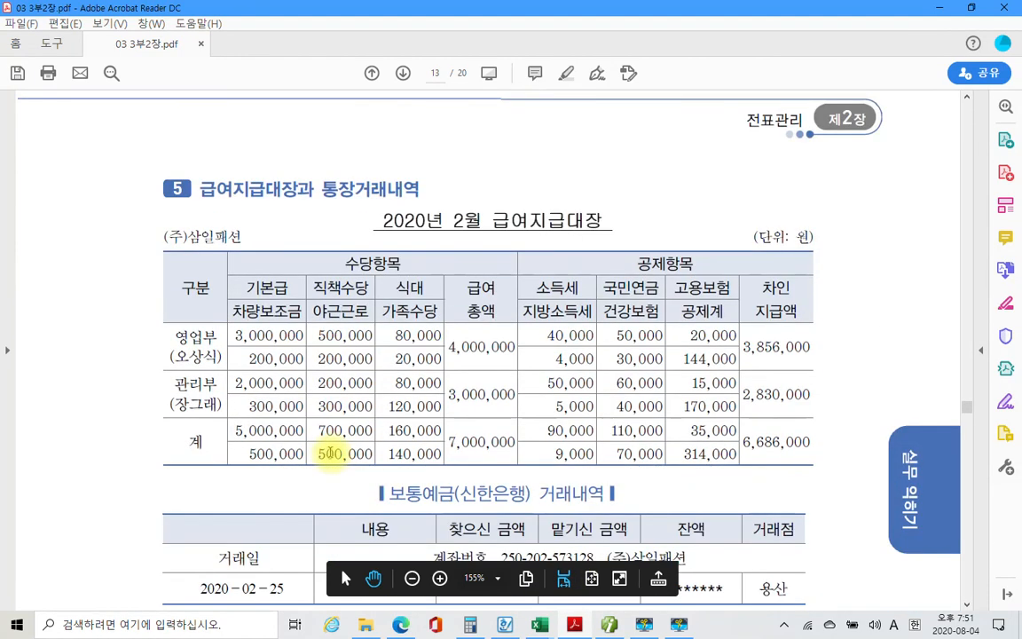
{"action": "scroll", "coordinate": [331, 452], "scroll_direction": "down", "scroll_amount": 3}
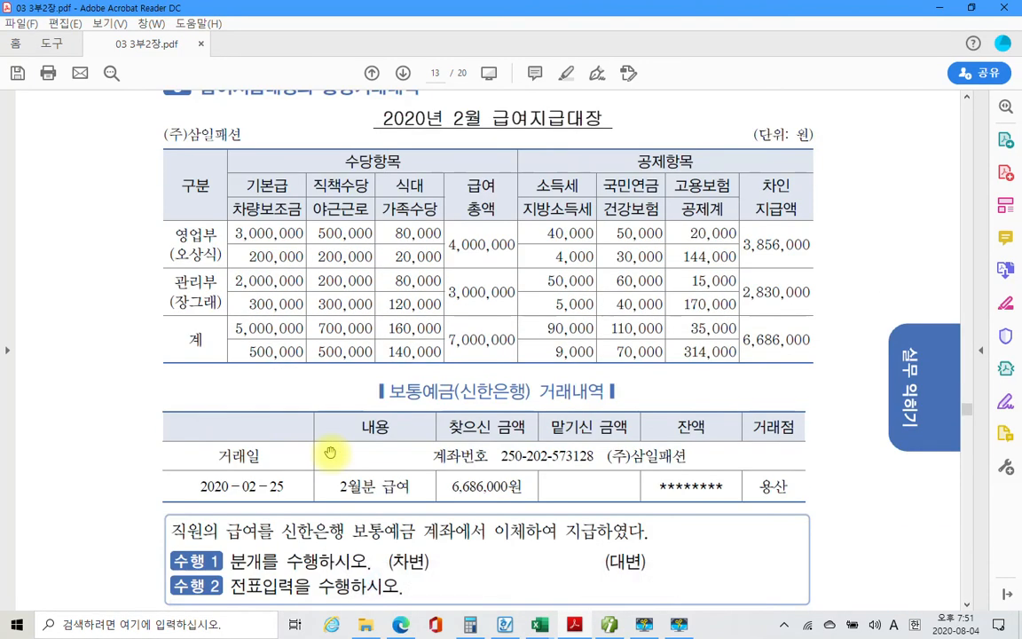
{"action": "scroll", "coordinate": [329, 452], "scroll_direction": "up", "scroll_amount": 2}
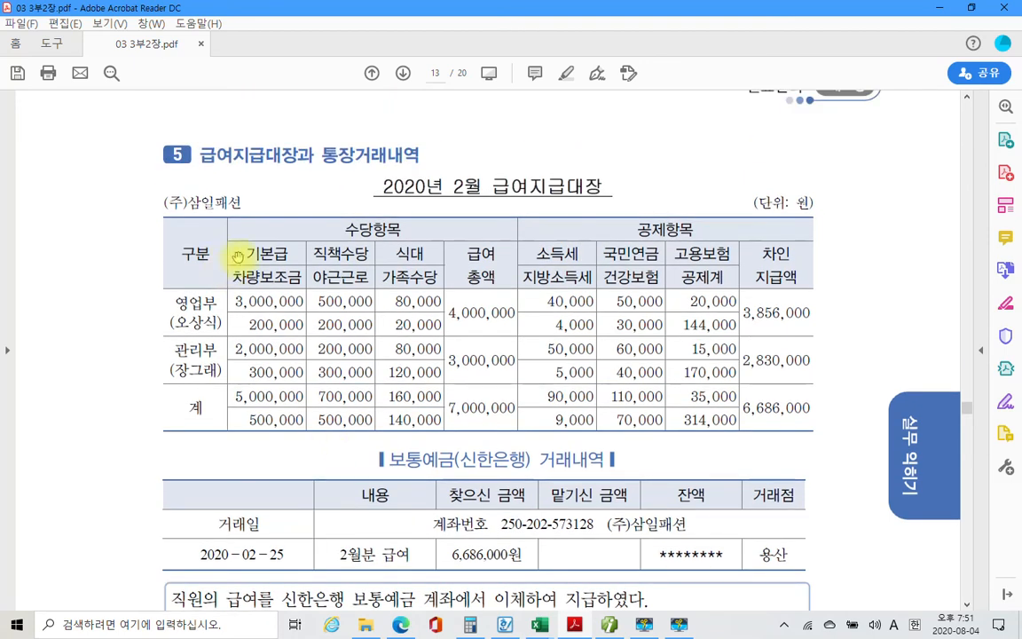
{"action": "left_click_drag", "start_coordinate": [376, 186], "coordinate": [522, 189]}
{"action": "right_click", "coordinate": [526, 189]}
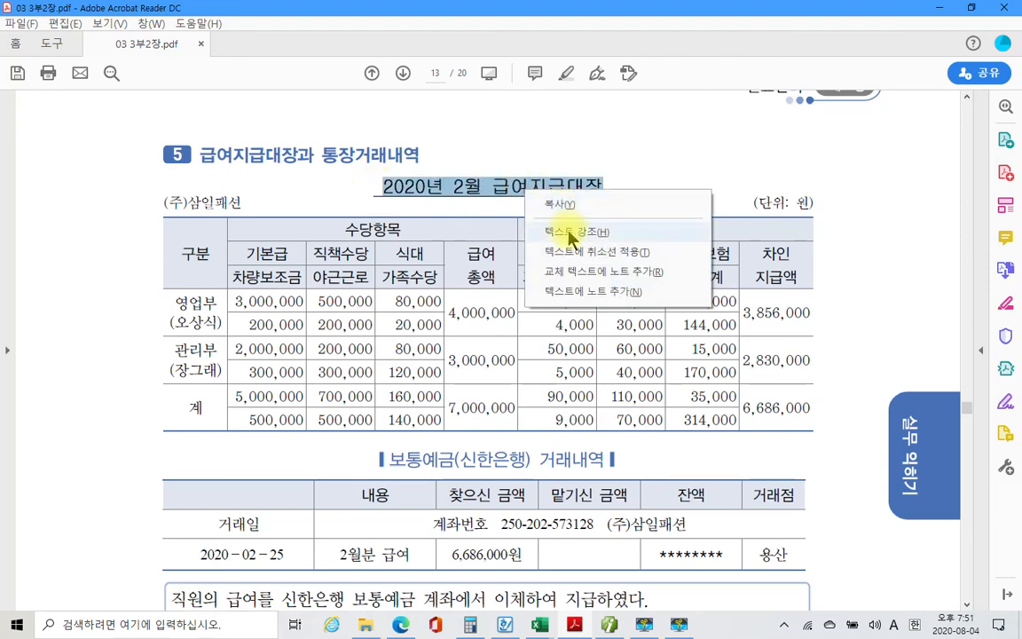
{"action": "left_click", "coordinate": [573, 231]}
Highlight 보통예금 in the heading of the exercise 5 bank transaction table.
{"action": "scroll", "coordinate": [524, 383], "scroll_direction": "down", "scroll_amount": 3}
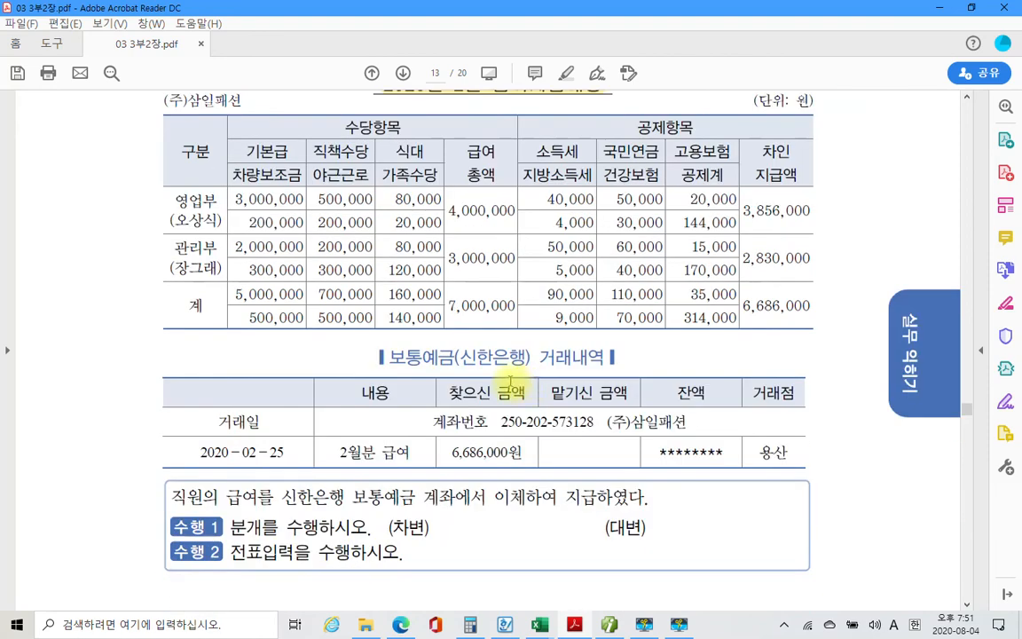
{"action": "left_click_drag", "start_coordinate": [388, 355], "coordinate": [457, 357]}
{"action": "right_click", "coordinate": [411, 364]}
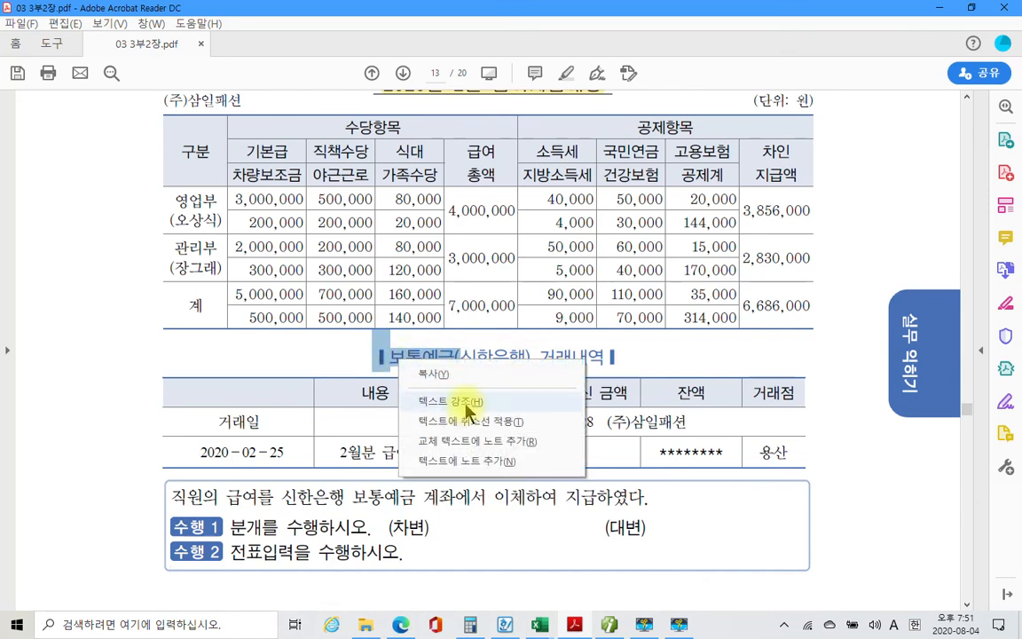
{"action": "left_click", "coordinate": [465, 406]}
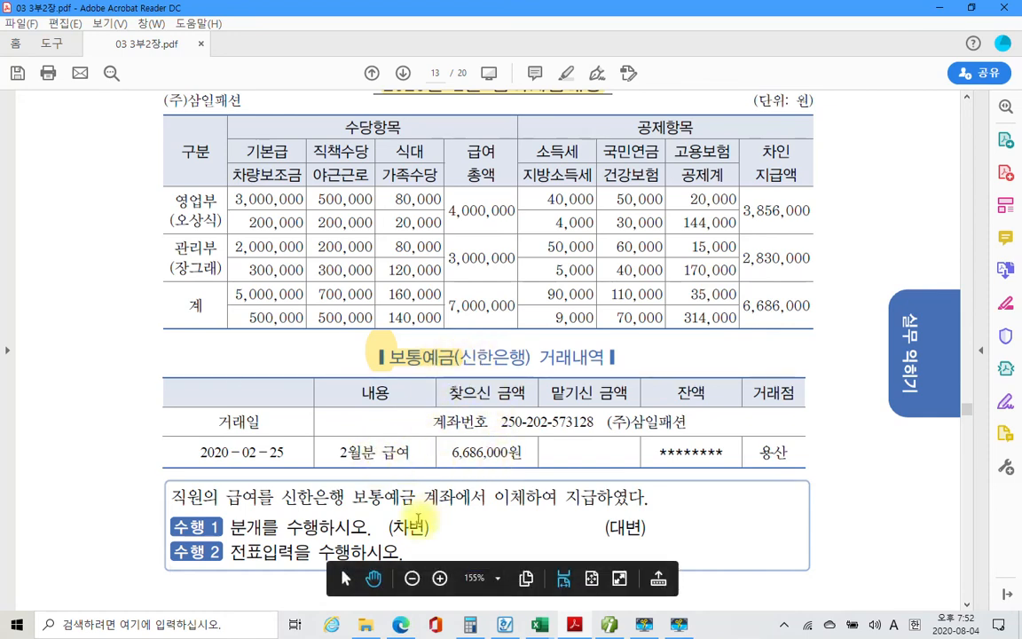
Circle 급여지급대장 and 보통예금 in the two exercise 5 headings, underline 거래내역, and clear the ink marks.
{"action": "scroll", "coordinate": [418, 512], "scroll_direction": "up", "scroll_amount": 1}
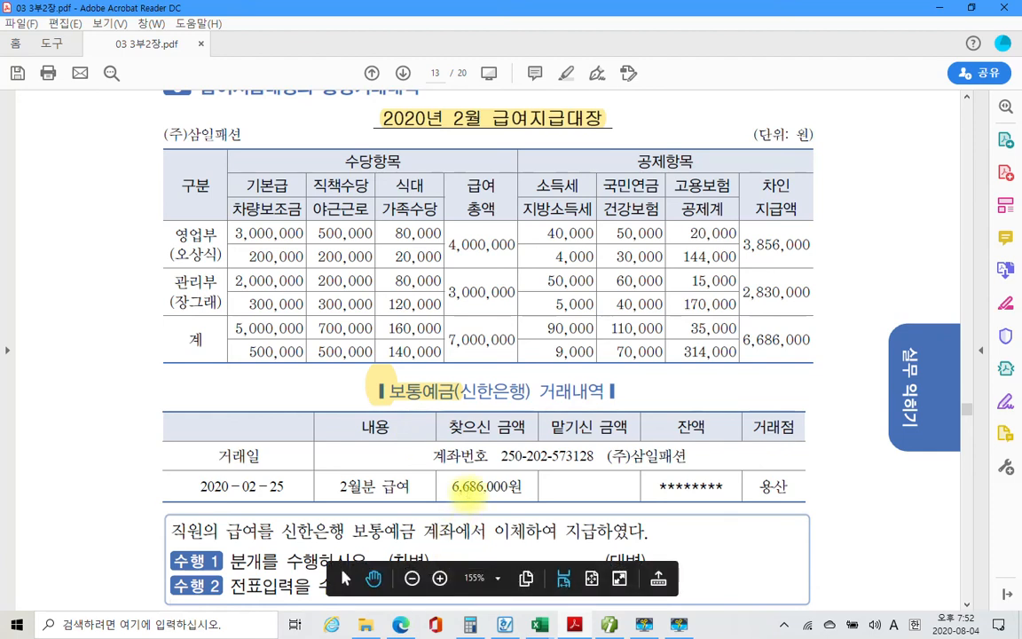
{"action": "mouse_move", "coordinate": [514, 129]}
{"action": "left_mouse_down"}
{"action": "mouse_move", "coordinate": [474, 87]}
{"action": "mouse_move", "coordinate": [562, 146]}
{"action": "left_mouse_up"}
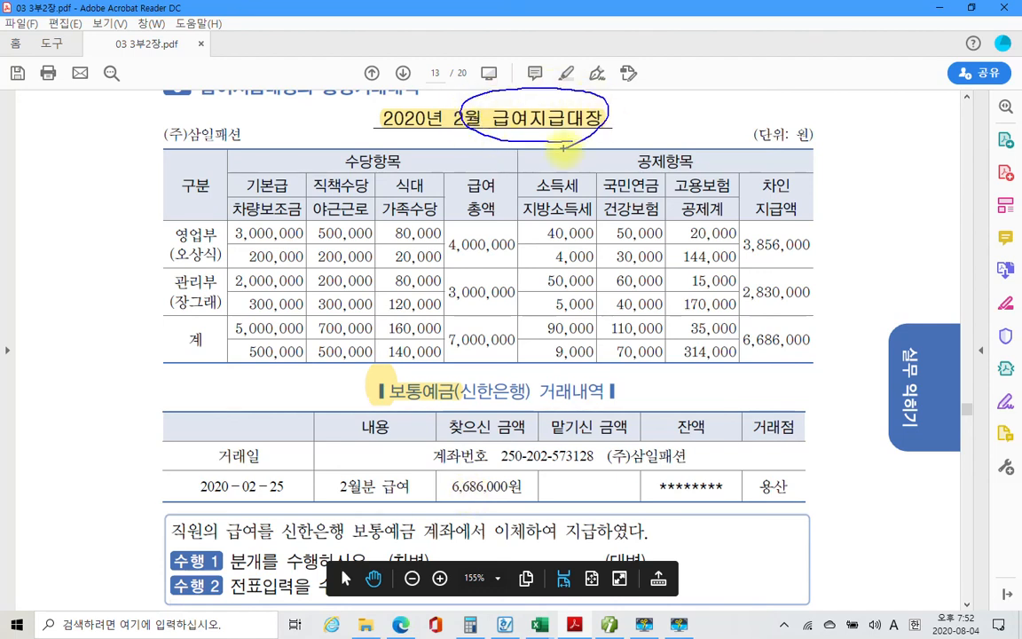
{"action": "left_click_drag", "start_coordinate": [417, 369], "coordinate": [390, 374]}
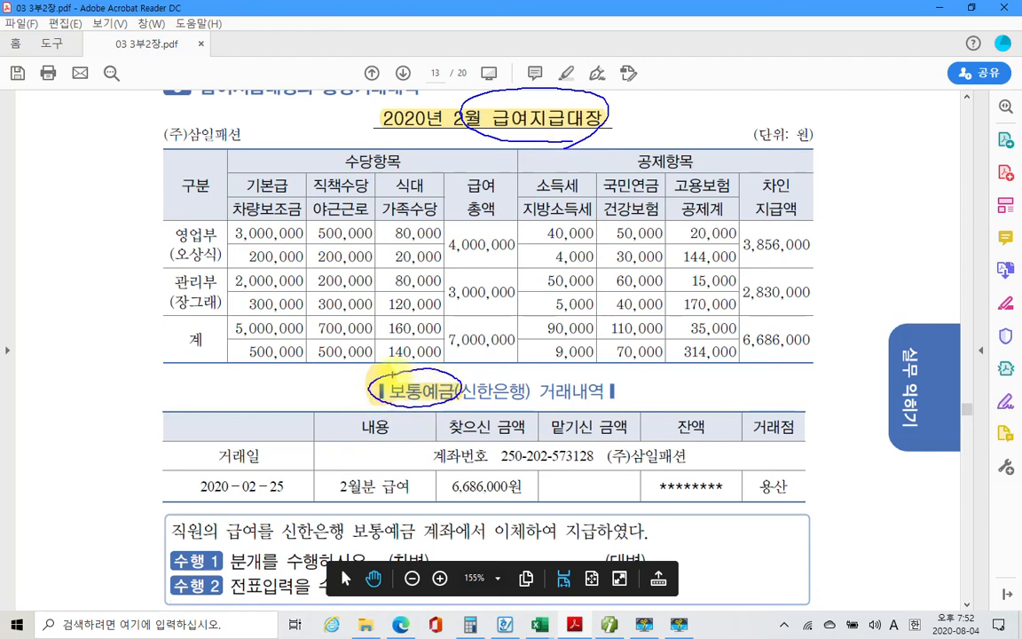
{"action": "left_click_drag", "start_coordinate": [538, 404], "coordinate": [608, 403]}
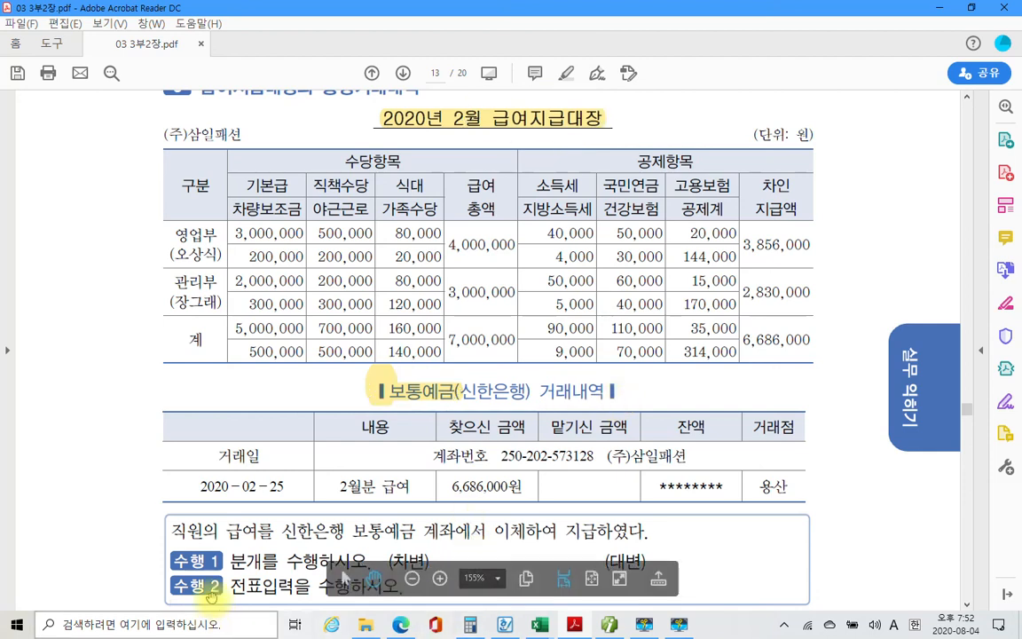
Underline the exercise 5 transaction description, box 보통예금 and 급여 in it, and circle the 6,686,000원 withdrawal.
{"action": "scroll", "coordinate": [174, 568], "scroll_direction": "down", "scroll_amount": 1}
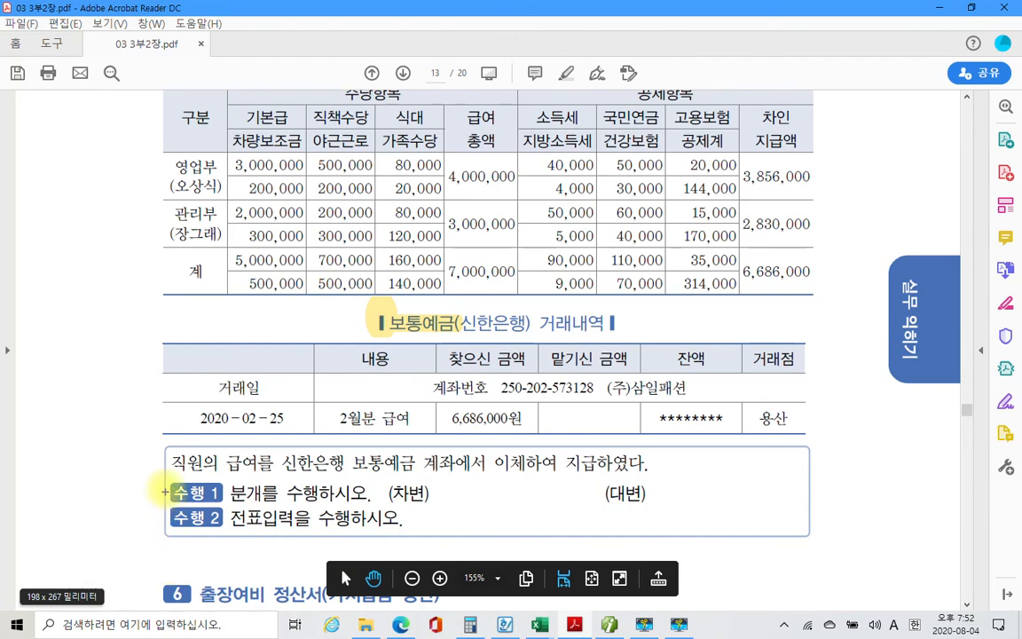
{"action": "left_click_drag", "start_coordinate": [173, 478], "coordinate": [278, 474]}
{"action": "left_click_drag", "start_coordinate": [424, 473], "coordinate": [637, 473]}
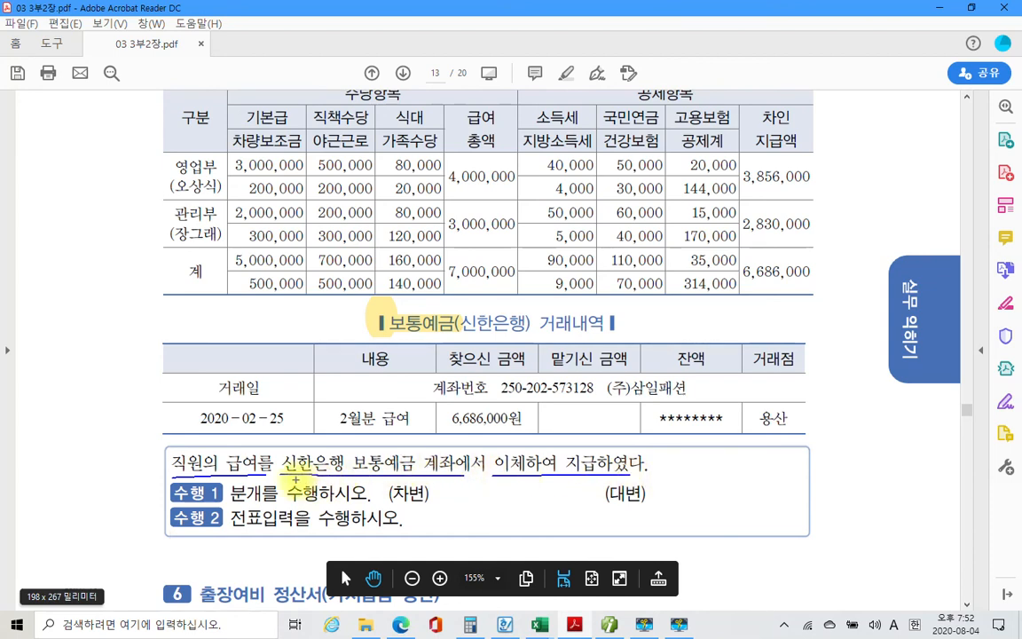
{"action": "mouse_move", "coordinate": [351, 472]}
{"action": "left_mouse_down"}
{"action": "mouse_move", "coordinate": [350, 452]}
{"action": "mouse_move", "coordinate": [416, 452]}
{"action": "mouse_move", "coordinate": [418, 468]}
{"action": "mouse_move", "coordinate": [390, 473]}
{"action": "left_mouse_up"}
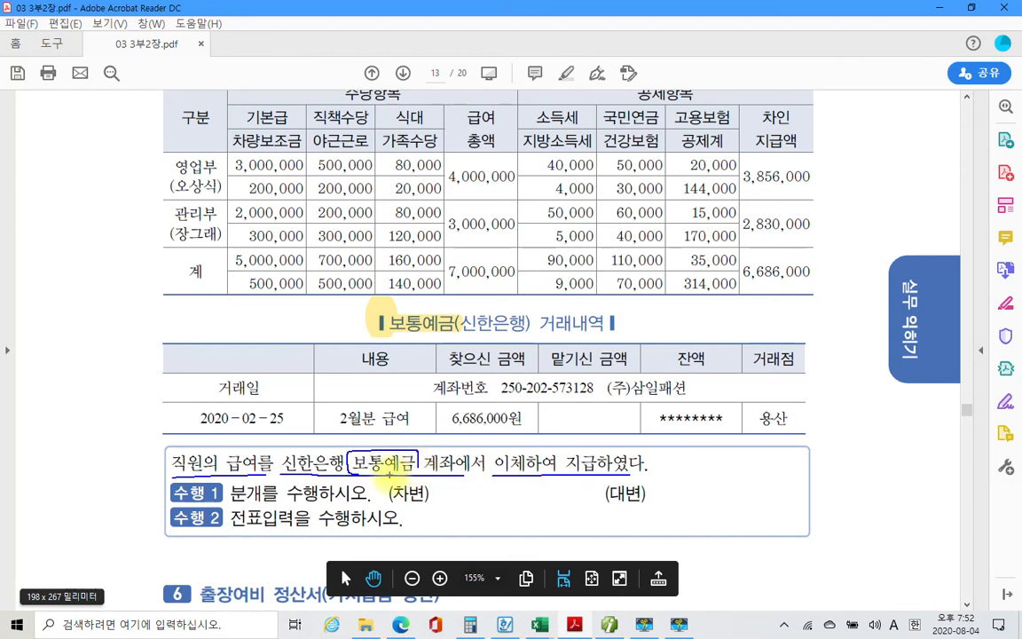
{"action": "mouse_move", "coordinate": [211, 470]}
{"action": "left_mouse_down"}
{"action": "mouse_move", "coordinate": [215, 441]}
{"action": "mouse_move", "coordinate": [263, 444]}
{"action": "mouse_move", "coordinate": [264, 463]}
{"action": "left_mouse_up"}
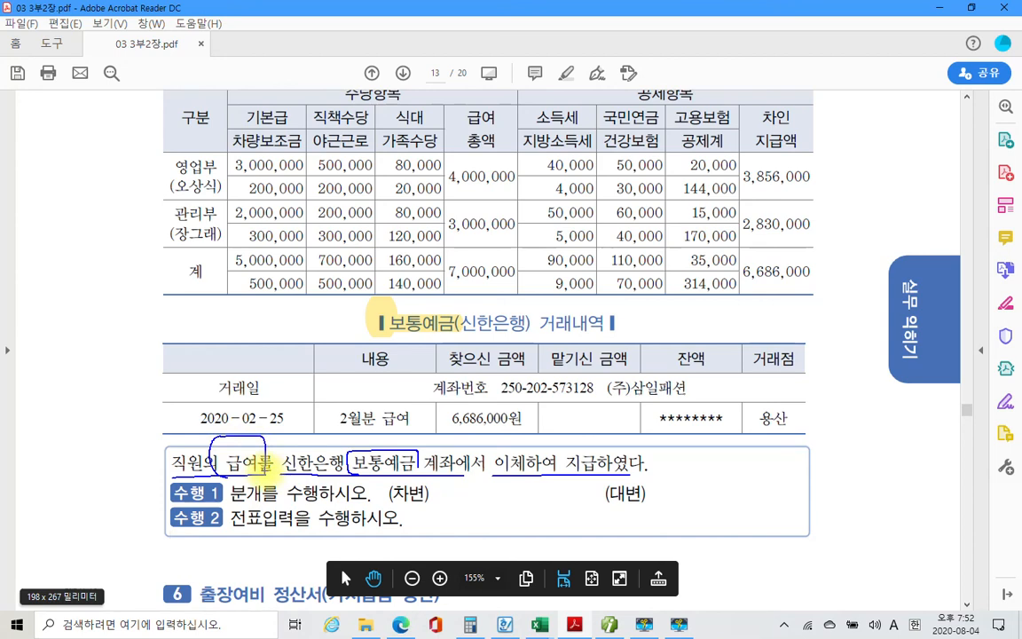
{"action": "mouse_move", "coordinate": [532, 438]}
{"action": "left_mouse_down"}
{"action": "mouse_move", "coordinate": [458, 439]}
{"action": "mouse_move", "coordinate": [521, 398]}
{"action": "mouse_move", "coordinate": [532, 433]}
{"action": "left_mouse_up"}
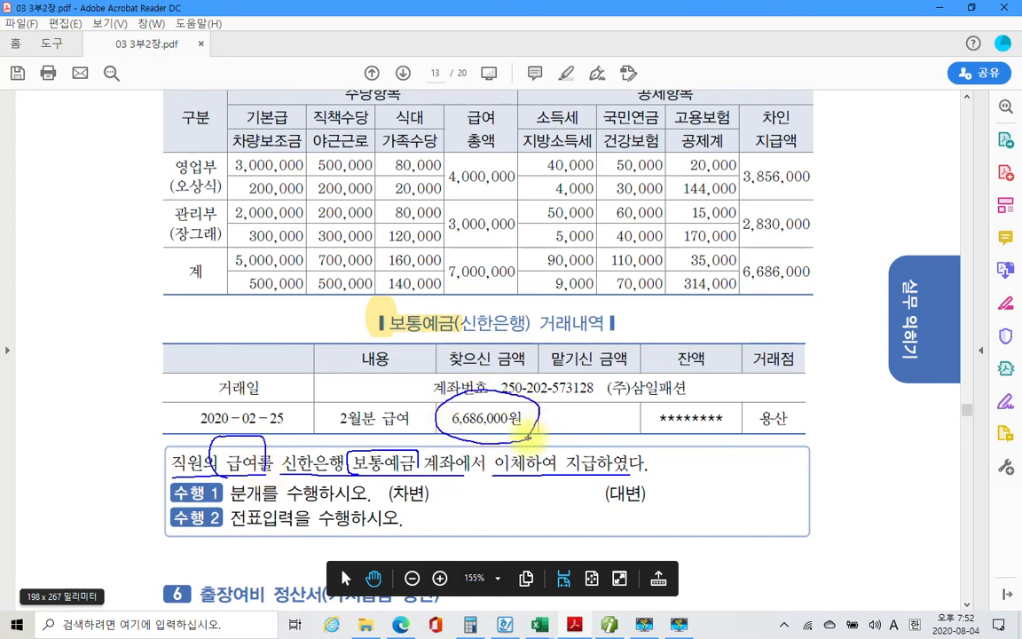
Handwrite 보통예금 6,686,000 beside 대변 in the exercise 5 journal line.
{"action": "left_click_drag", "start_coordinate": [684, 470], "coordinate": [682, 492]}
{"action": "left_click_drag", "start_coordinate": [696, 460], "coordinate": [696, 487]}
{"action": "mouse_move", "coordinate": [694, 491]}
{"action": "left_mouse_down"}
{"action": "mouse_move", "coordinate": [705, 497]}
{"action": "mouse_move", "coordinate": [740, 460]}
{"action": "mouse_move", "coordinate": [741, 479]}
{"action": "mouse_move", "coordinate": [764, 479]}
{"action": "mouse_move", "coordinate": [765, 497]}
{"action": "left_mouse_up"}
{"action": "left_click_drag", "start_coordinate": [776, 468], "coordinate": [777, 508]}
{"action": "left_click_drag", "start_coordinate": [789, 459], "coordinate": [819, 466]}
{"action": "left_click_drag", "start_coordinate": [797, 470], "coordinate": [803, 507]}
{"action": "left_click_drag", "start_coordinate": [808, 487], "coordinate": [823, 496]}
{"action": "mouse_move", "coordinate": [855, 450]}
{"action": "left_mouse_down"}
{"action": "mouse_move", "coordinate": [844, 478]}
{"action": "mouse_move", "coordinate": [871, 470]}
{"action": "mouse_move", "coordinate": [876, 479]}
{"action": "mouse_move", "coordinate": [906, 468]}
{"action": "mouse_move", "coordinate": [900, 462]}
{"action": "mouse_move", "coordinate": [927, 484]}
{"action": "left_mouse_up"}
{"action": "left_click_drag", "start_coordinate": [864, 494], "coordinate": [861, 505]}
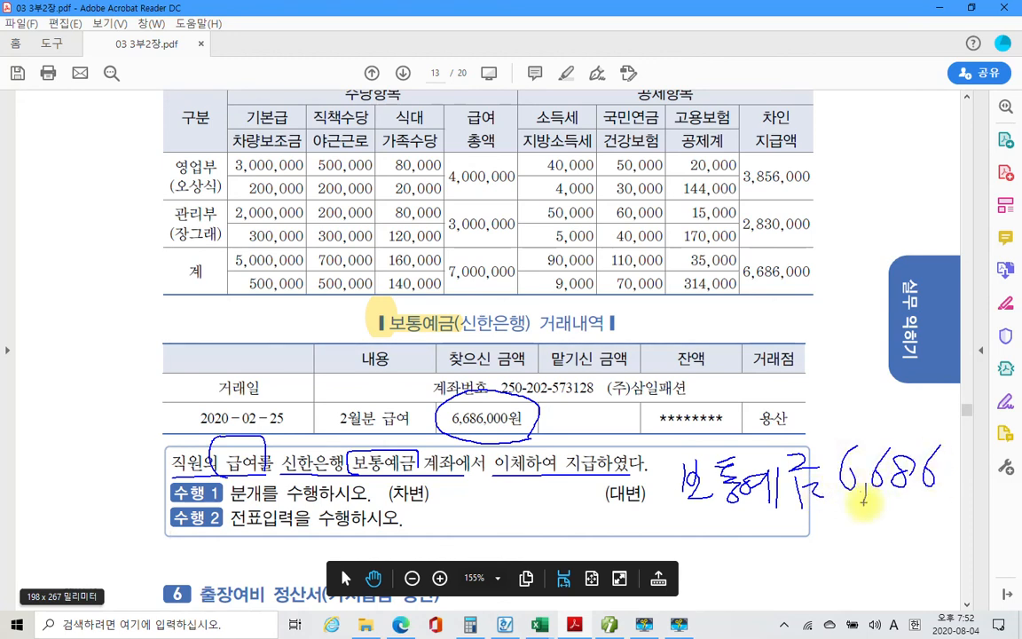
{"action": "left_click_drag", "start_coordinate": [944, 495], "coordinate": [942, 504]}
{"action": "mouse_move", "coordinate": [956, 465]}
{"action": "left_mouse_down"}
{"action": "mouse_move", "coordinate": [958, 479]}
{"action": "mouse_move", "coordinate": [970, 467]}
{"action": "left_mouse_up"}
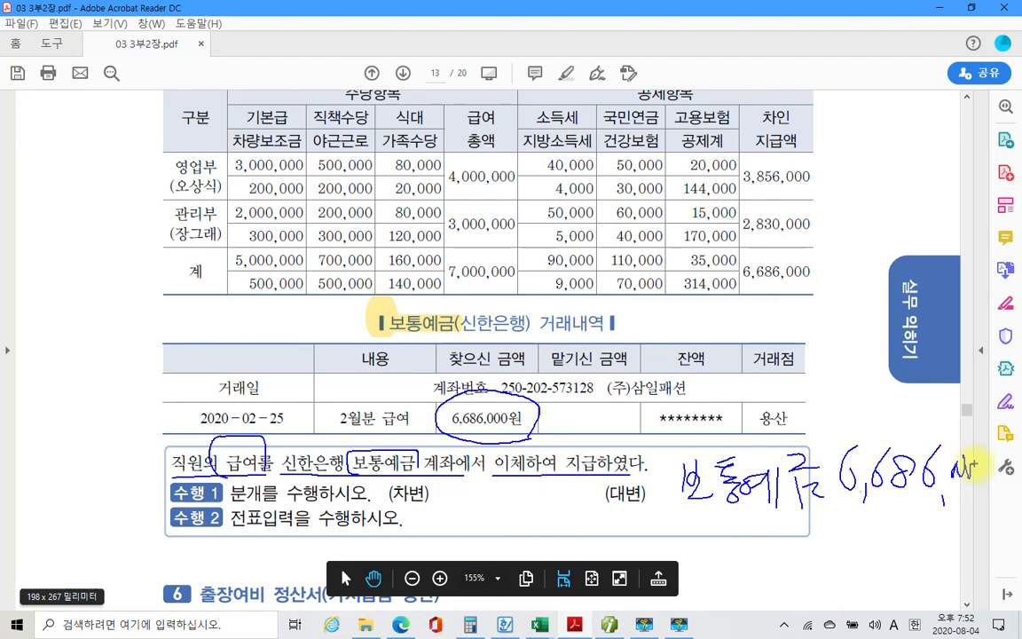
Circle the 7,000,000 payroll total, link it with an arrow from 급여, and handwrite 급여 7,000,000 beside 차변.
{"action": "mouse_move", "coordinate": [492, 309]}
{"action": "left_mouse_down"}
{"action": "mouse_move", "coordinate": [444, 286]}
{"action": "mouse_move", "coordinate": [496, 253]}
{"action": "mouse_move", "coordinate": [513, 289]}
{"action": "left_mouse_up"}
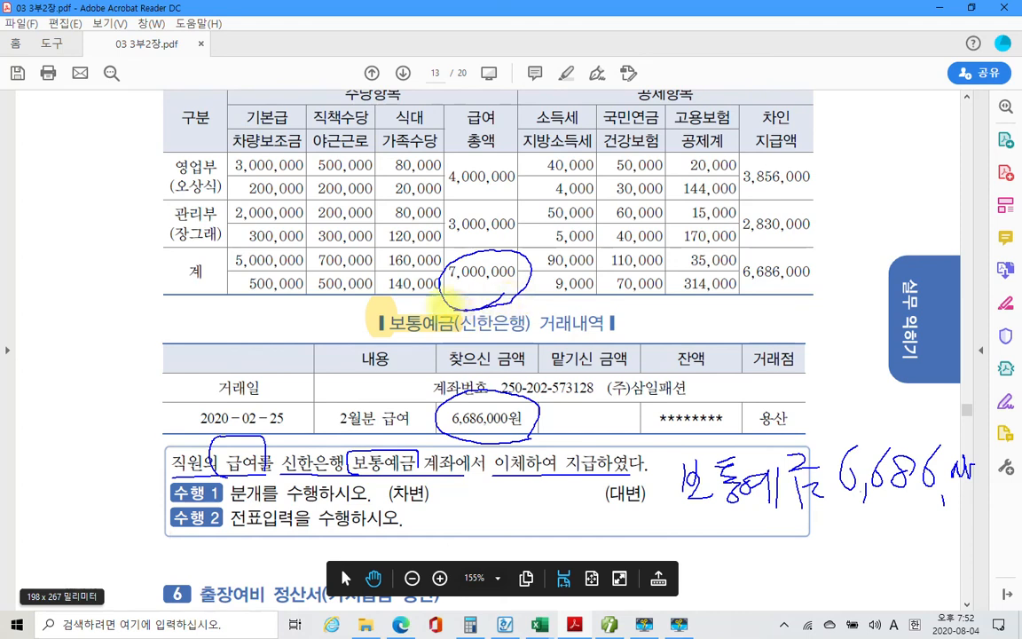
{"action": "left_click_drag", "start_coordinate": [479, 244], "coordinate": [532, 293]}
{"action": "mouse_move", "coordinate": [239, 435]}
{"action": "left_mouse_down"}
{"action": "mouse_move", "coordinate": [330, 321]}
{"action": "mouse_move", "coordinate": [417, 291]}
{"action": "left_mouse_up"}
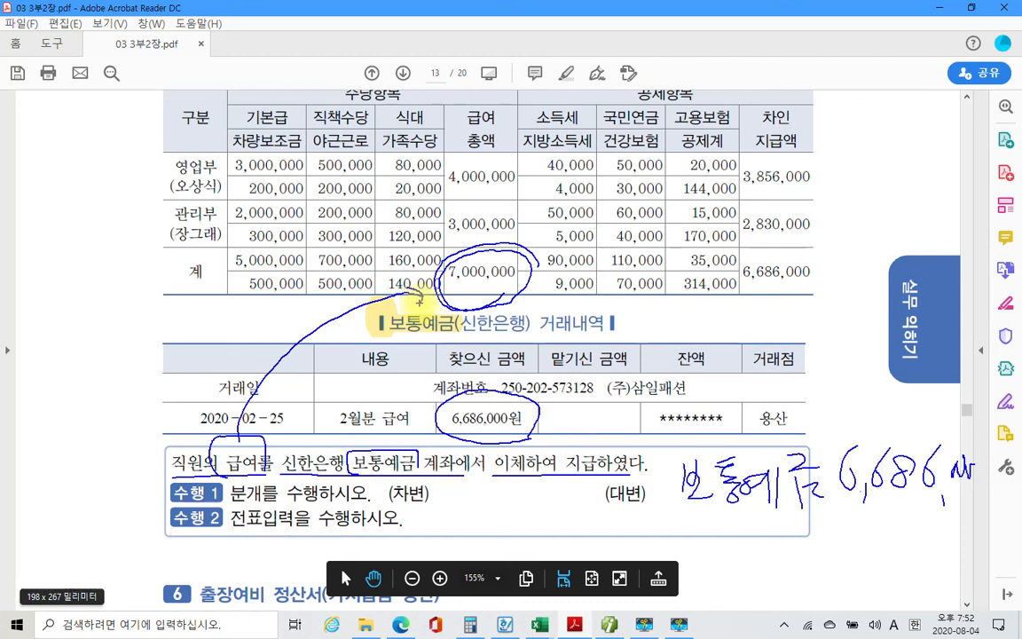
{"action": "mouse_move", "coordinate": [431, 467]}
{"action": "left_mouse_down"}
{"action": "mouse_move", "coordinate": [451, 473]}
{"action": "mouse_move", "coordinate": [446, 505]}
{"action": "mouse_move", "coordinate": [476, 480]}
{"action": "mouse_move", "coordinate": [486, 504]}
{"action": "mouse_move", "coordinate": [530, 481]}
{"action": "mouse_move", "coordinate": [521, 510]}
{"action": "mouse_move", "coordinate": [575, 482]}
{"action": "mouse_move", "coordinate": [578, 507]}
{"action": "mouse_move", "coordinate": [618, 474]}
{"action": "left_mouse_up"}
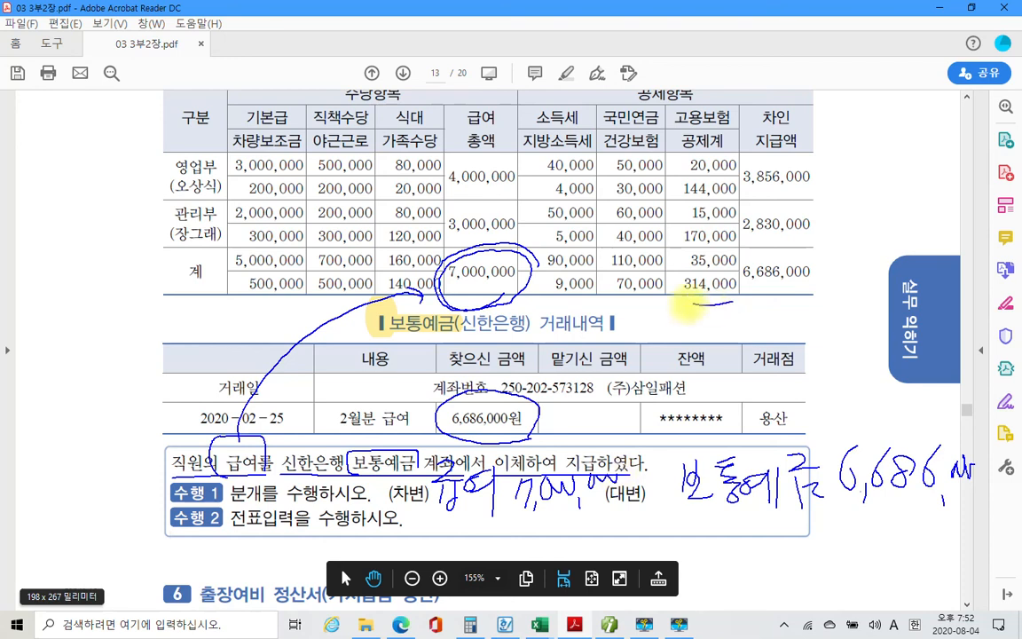
Circle the 314,000 deduction total, tick 공제계, handwrite 예수금 314,000 under the credit entry, and clear all ink marks.
{"action": "left_click_drag", "start_coordinate": [734, 273], "coordinate": [737, 301]}
{"action": "left_click_drag", "start_coordinate": [727, 144], "coordinate": [740, 134]}
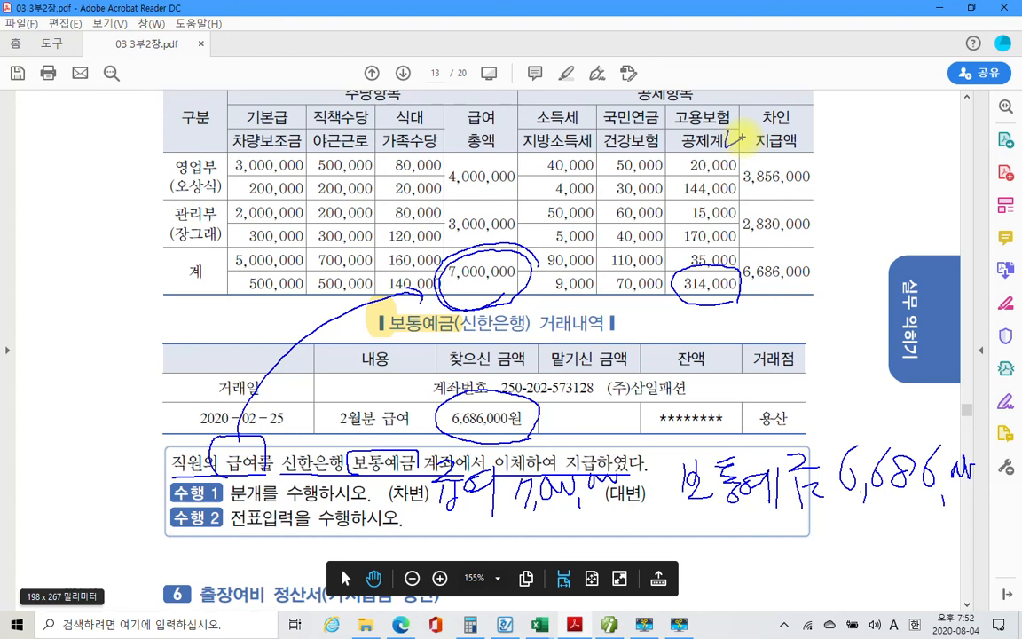
{"action": "mouse_move", "coordinate": [689, 507]}
{"action": "left_mouse_down"}
{"action": "mouse_move", "coordinate": [696, 521]}
{"action": "mouse_move", "coordinate": [686, 509]}
{"action": "left_mouse_up"}
{"action": "mouse_move", "coordinate": [699, 521]}
{"action": "left_mouse_down"}
{"action": "mouse_move", "coordinate": [714, 514]}
{"action": "mouse_move", "coordinate": [717, 537]}
{"action": "mouse_move", "coordinate": [745, 523]}
{"action": "mouse_move", "coordinate": [739, 557]}
{"action": "left_mouse_up"}
{"action": "mouse_move", "coordinate": [753, 506]}
{"action": "left_mouse_down"}
{"action": "mouse_move", "coordinate": [782, 525]}
{"action": "mouse_move", "coordinate": [789, 551]}
{"action": "left_mouse_up"}
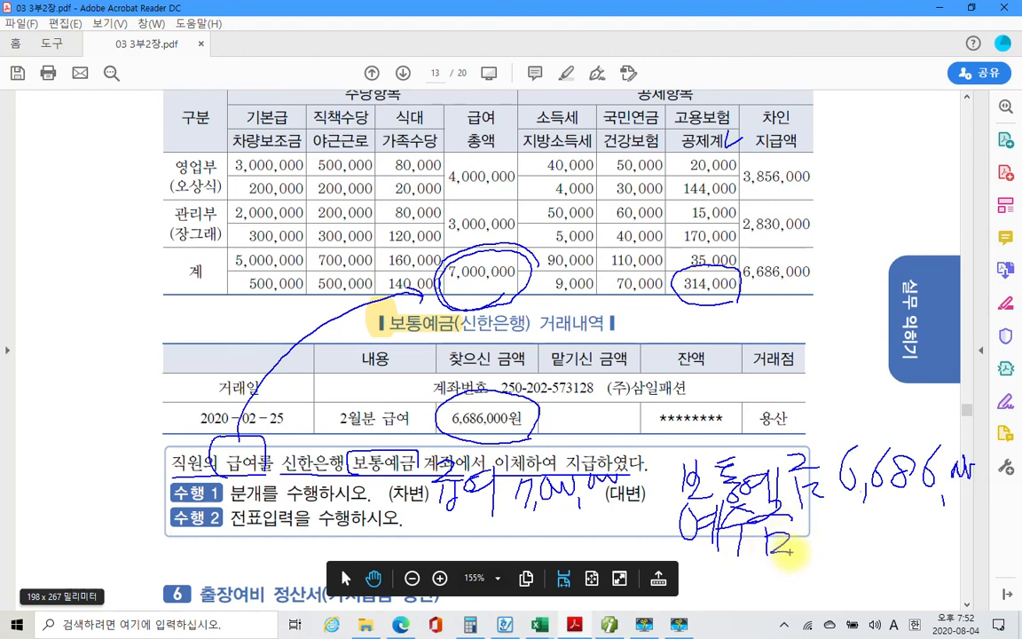
{"action": "mouse_move", "coordinate": [875, 507]}
{"action": "left_mouse_down"}
{"action": "mouse_move", "coordinate": [877, 543]}
{"action": "mouse_move", "coordinate": [939, 531]}
{"action": "mouse_move", "coordinate": [938, 554]}
{"action": "left_mouse_up"}
{"action": "left_click_drag", "start_coordinate": [963, 518], "coordinate": [996, 524]}
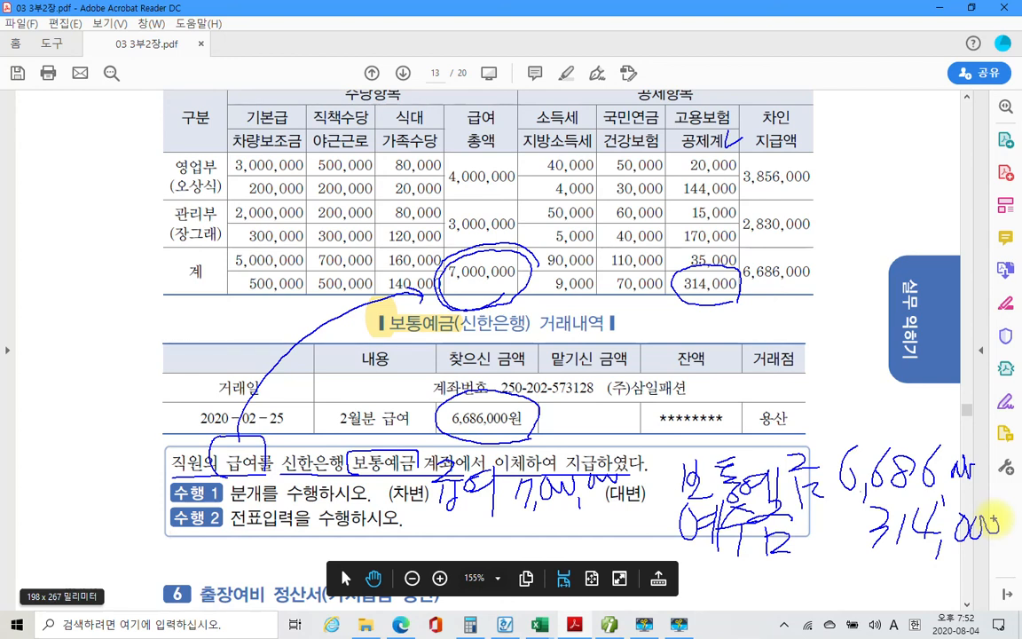
{"action": "mouse_move", "coordinate": [266, 388]}
{"action": "left_mouse_down"}
{"action": "mouse_move", "coordinate": [218, 404]}
{"action": "mouse_move", "coordinate": [257, 435]}
{"action": "mouse_move", "coordinate": [279, 397]}
{"action": "mouse_move", "coordinate": [291, 433]}
{"action": "left_mouse_up"}
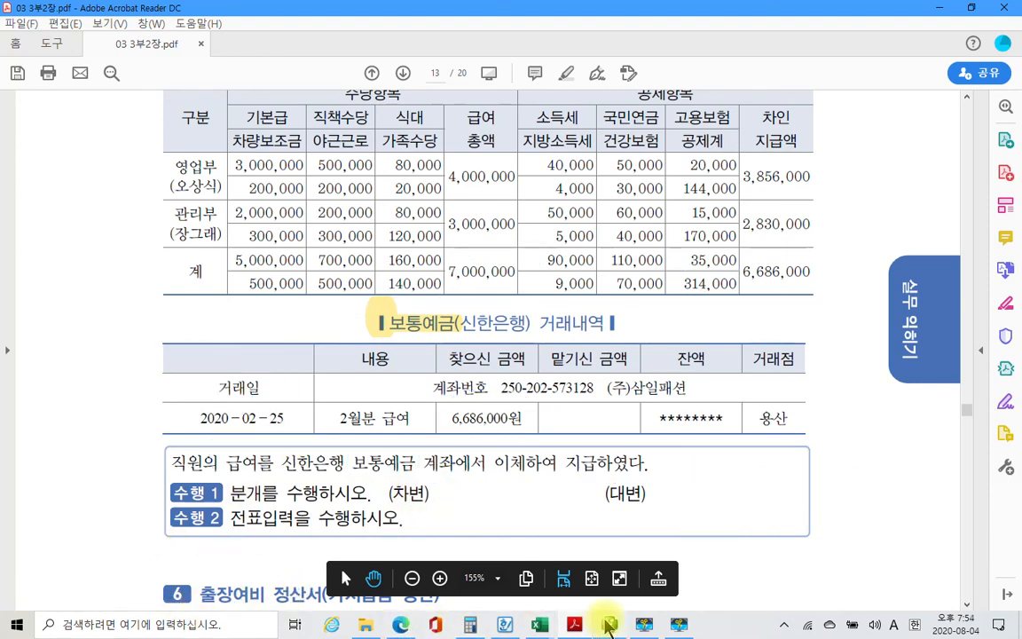
Switch to the accounting program's 일반전표입력 and start a 차변 line dated the 23rd.
{"action": "left_click", "coordinate": [608, 625]}
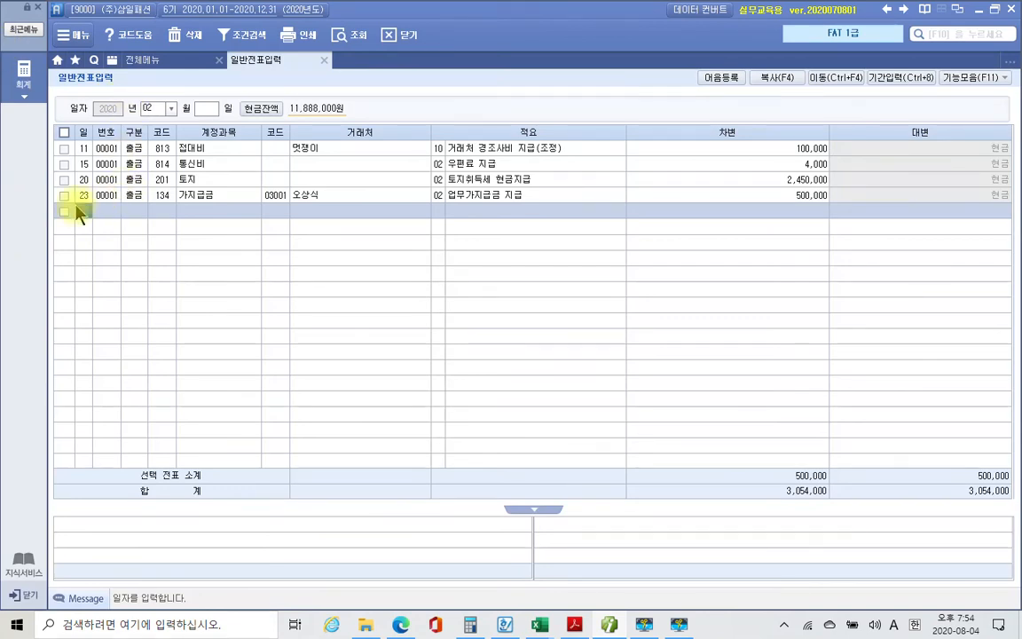
{"action": "key", "text": "Return"}
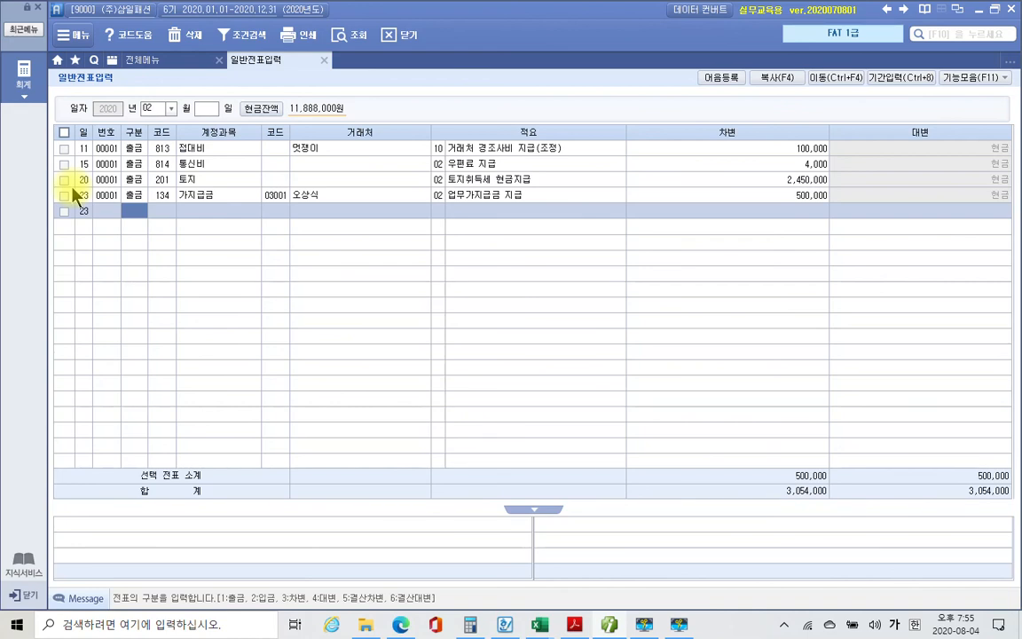
{"action": "type", "text": "3"}
{"action": "key", "text": "Return"}
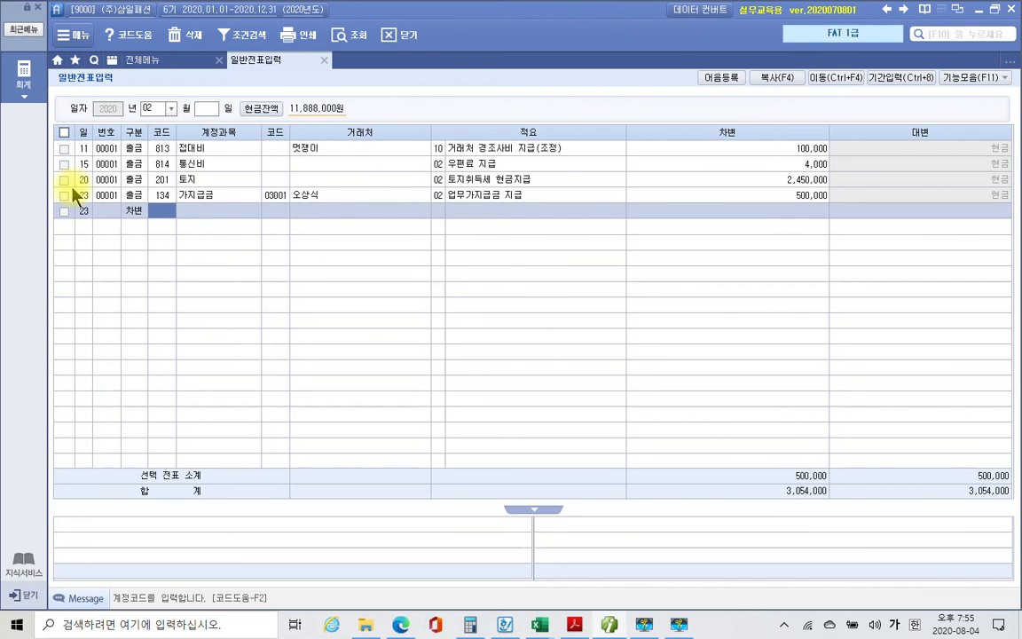
Look up 급여 for the new debit line and assign account 801 급여.
{"action": "type", "text": "급여"}
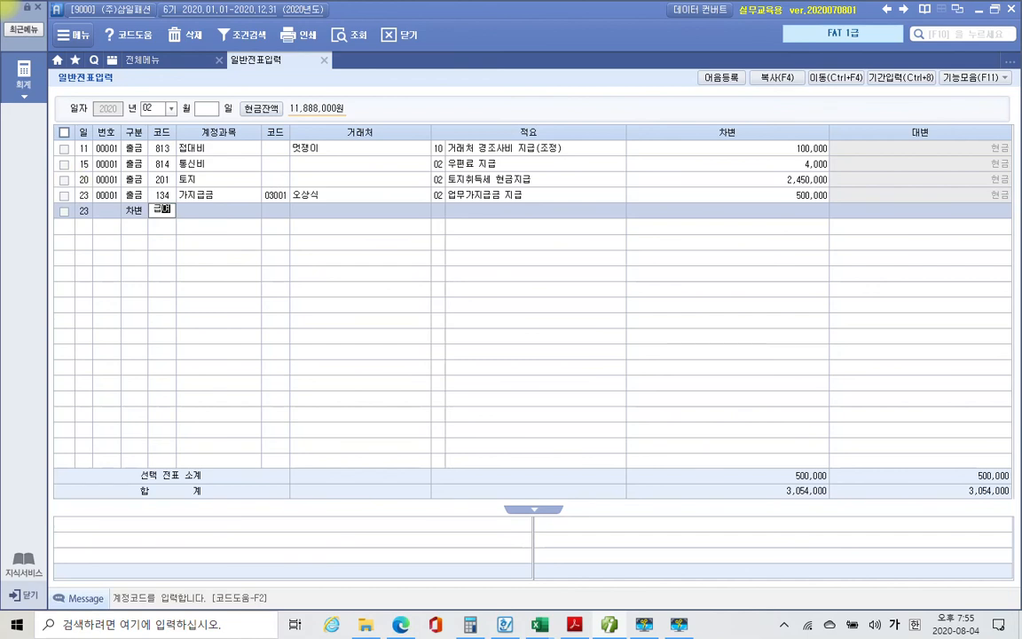
{"action": "key", "text": "Return"}
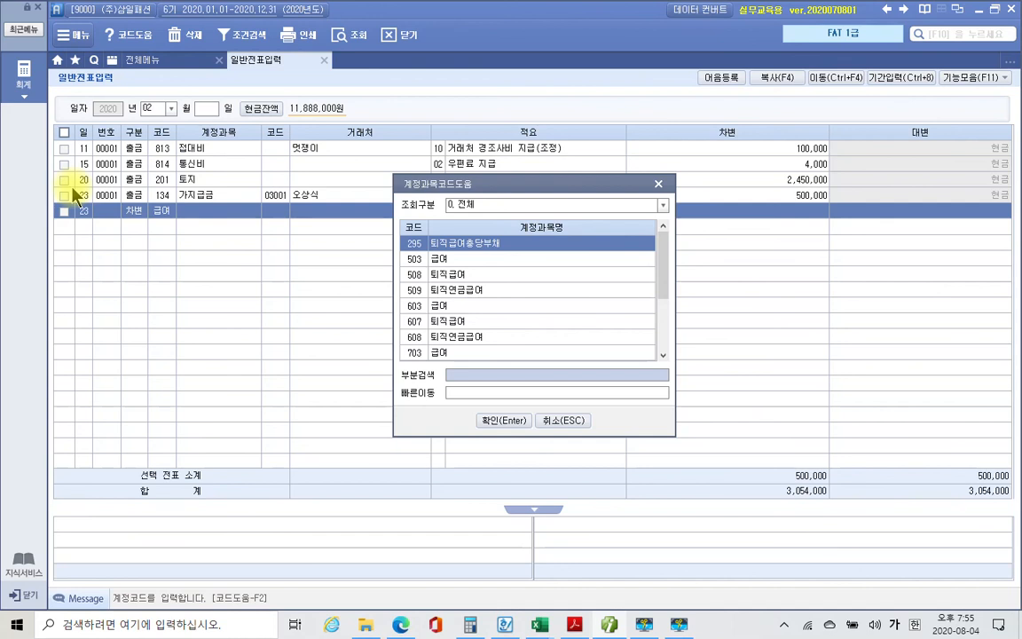
{"action": "key", "text": "Down"}
{"action": "key", "text": "Down"}
{"action": "key", "text": "Down"}
{"action": "key", "text": "Down"}
{"action": "key", "text": "Down"}
{"action": "key", "text": "Down"}
{"action": "key", "text": "Down"}
{"action": "key", "text": "Down"}
{"action": "key", "text": "Down"}
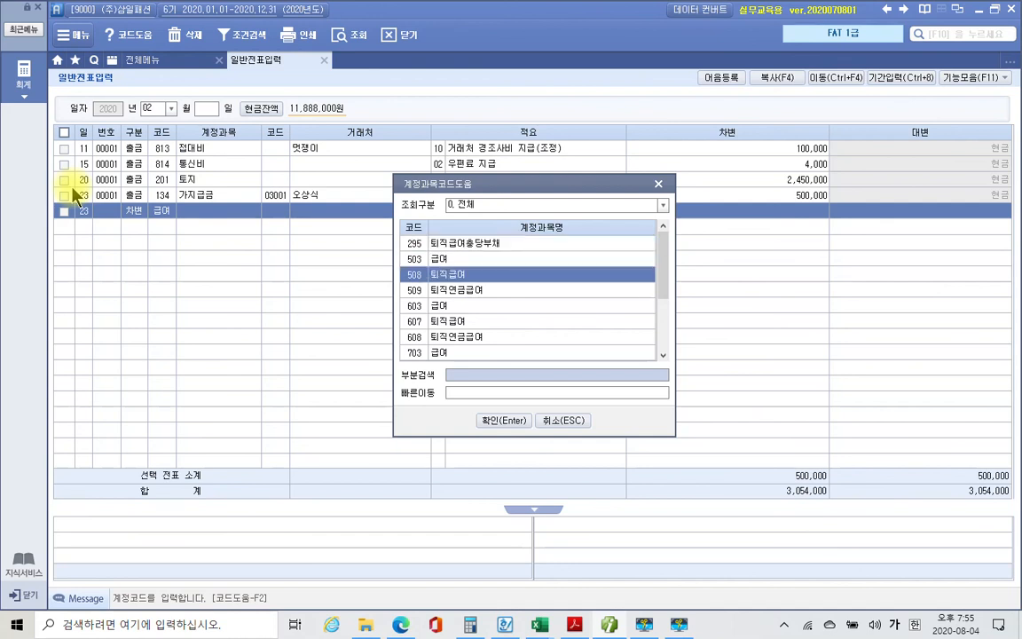
{"action": "key", "text": "Down"}
{"action": "key", "text": "Down"}
{"action": "key", "text": "Down"}
{"action": "key", "text": "Up"}
{"action": "key", "text": "Up"}
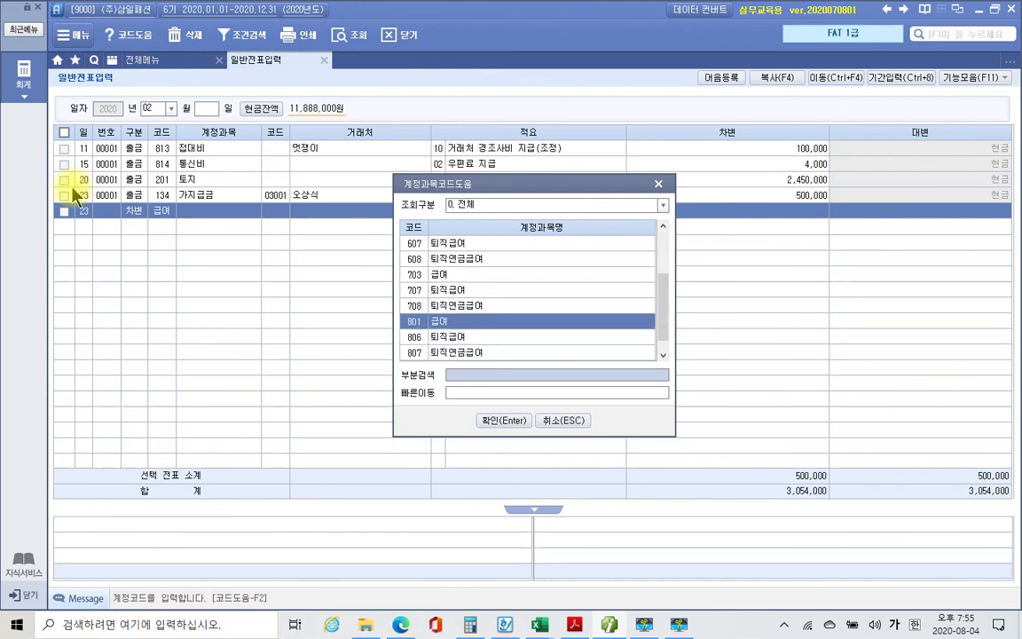
{"action": "key", "text": "Return"}
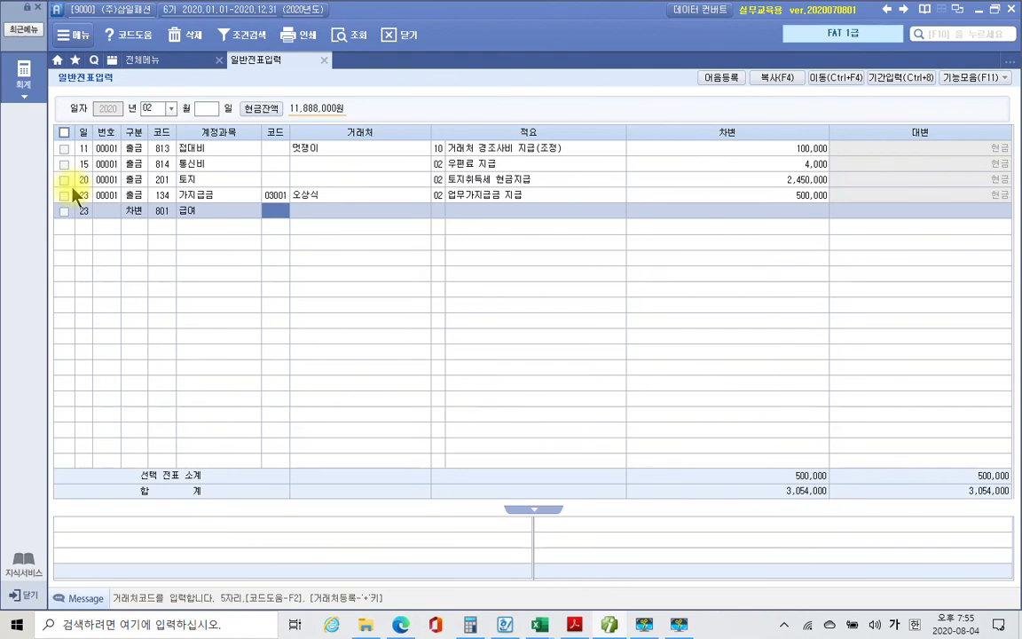
Leave the 급여 line's 거래처 blank, enter the 적요 2월 급여, and set the debit amount to 7,000,000.
{"action": "key", "text": "Return"}
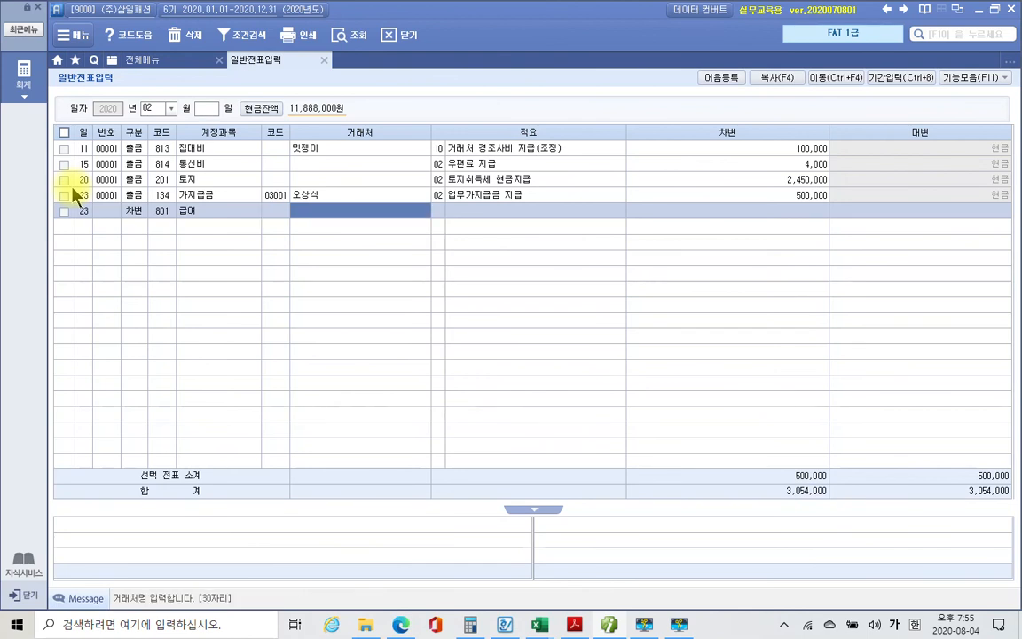
{"action": "key", "text": "Return"}
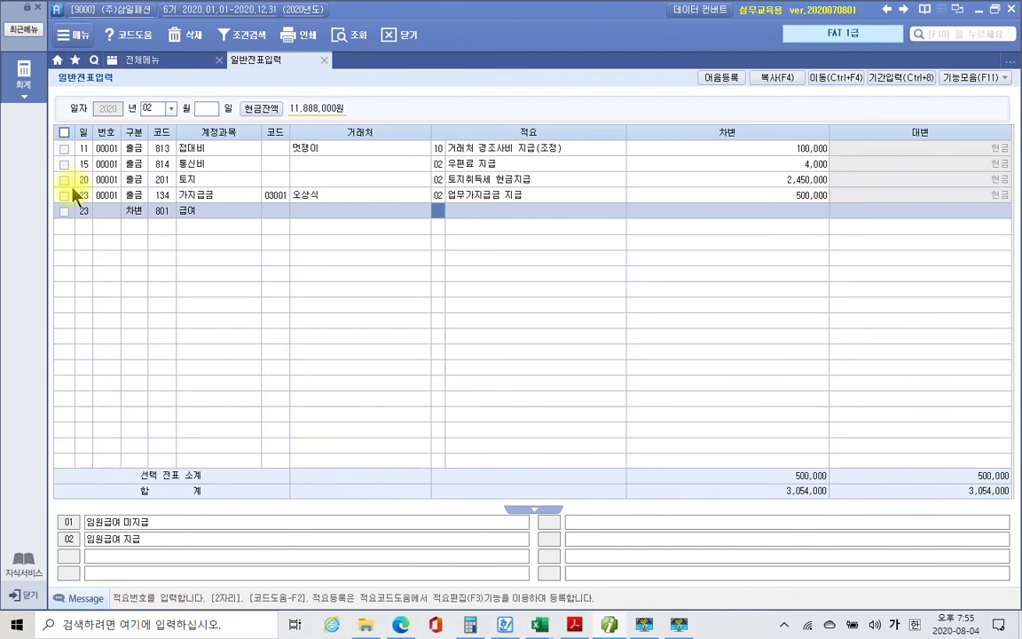
{"action": "key", "text": "Return"}
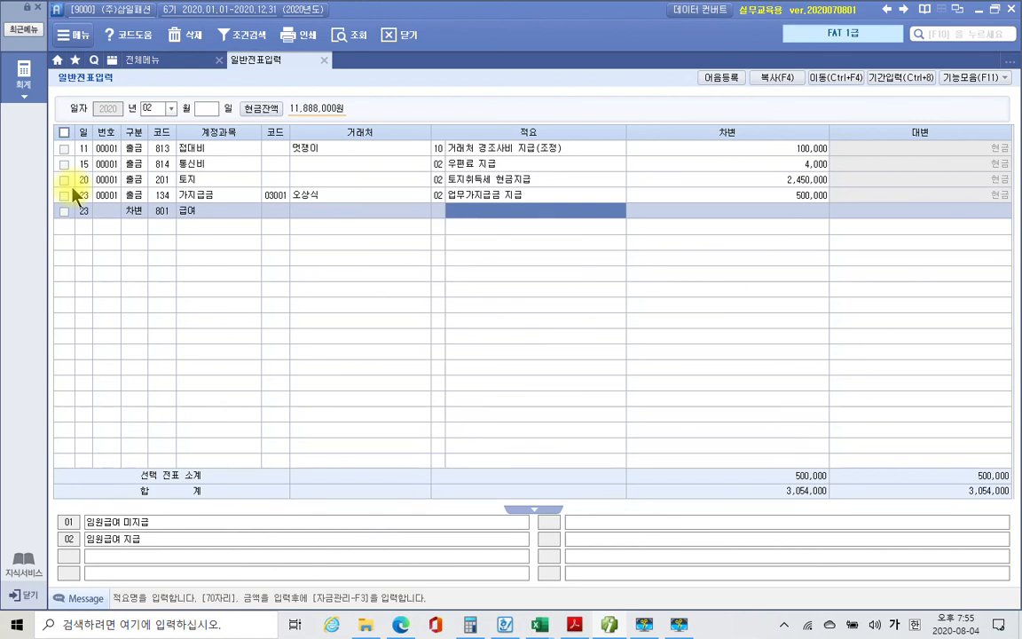
{"action": "type", "text": "2월 "}
{"action": "type", "text": "급여"}
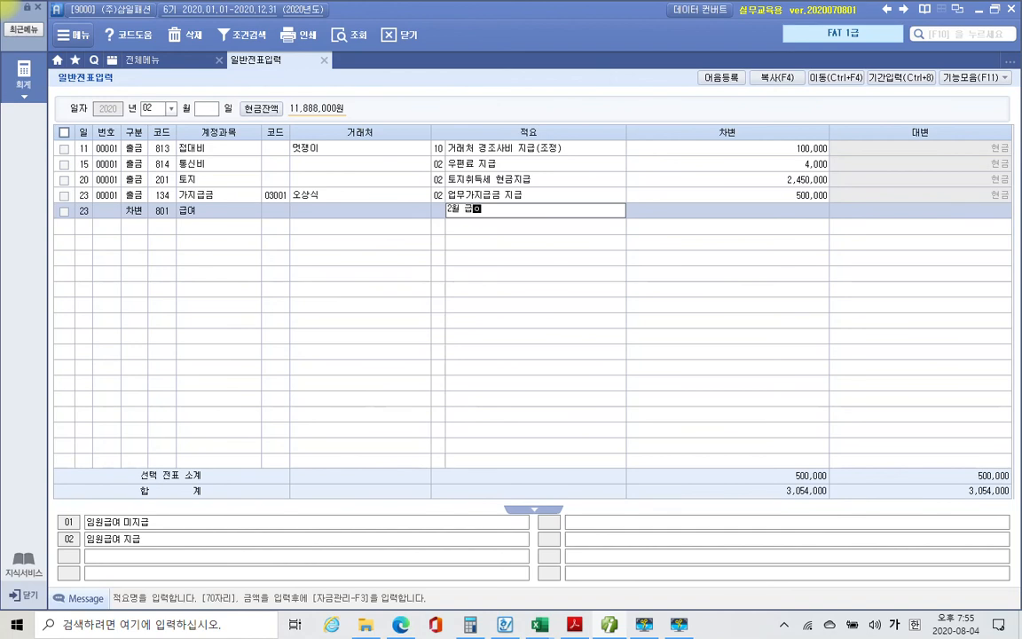
{"action": "key", "text": "Return"}
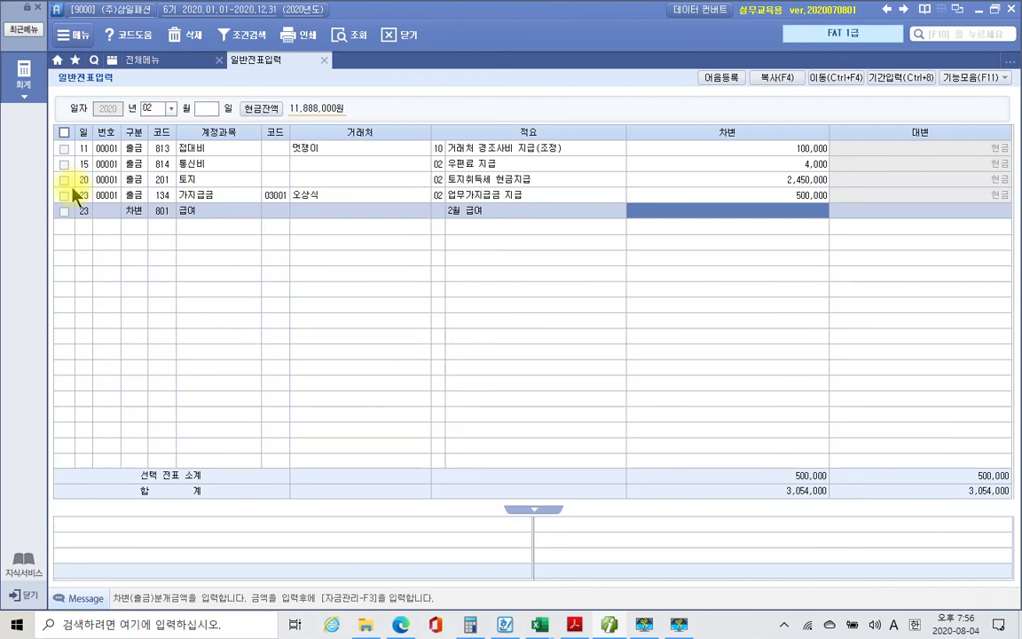
{"action": "type", "text": "7000000"}
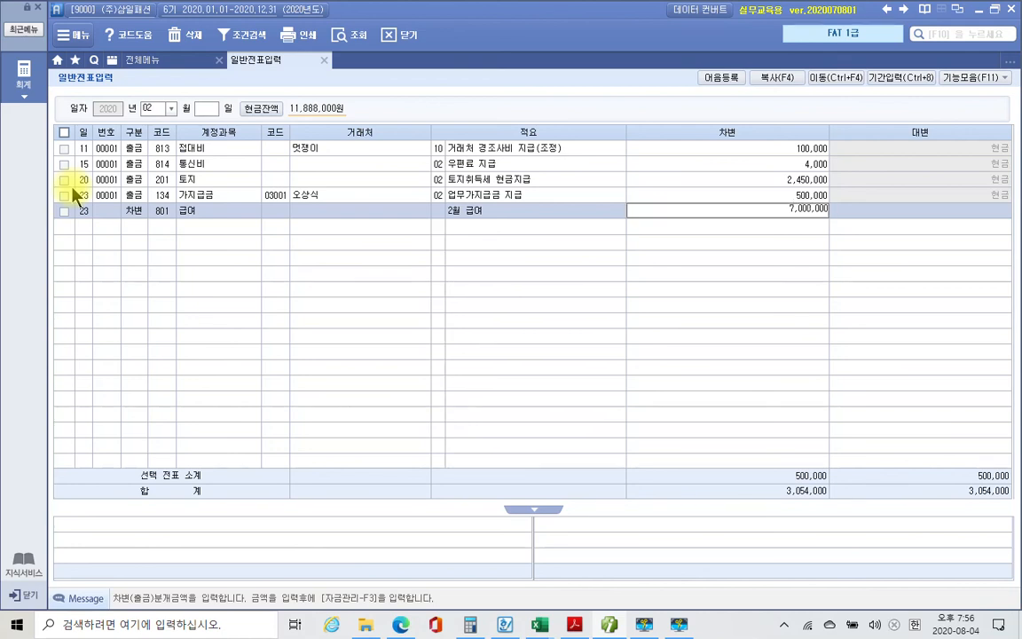
{"action": "key", "text": "Return"}
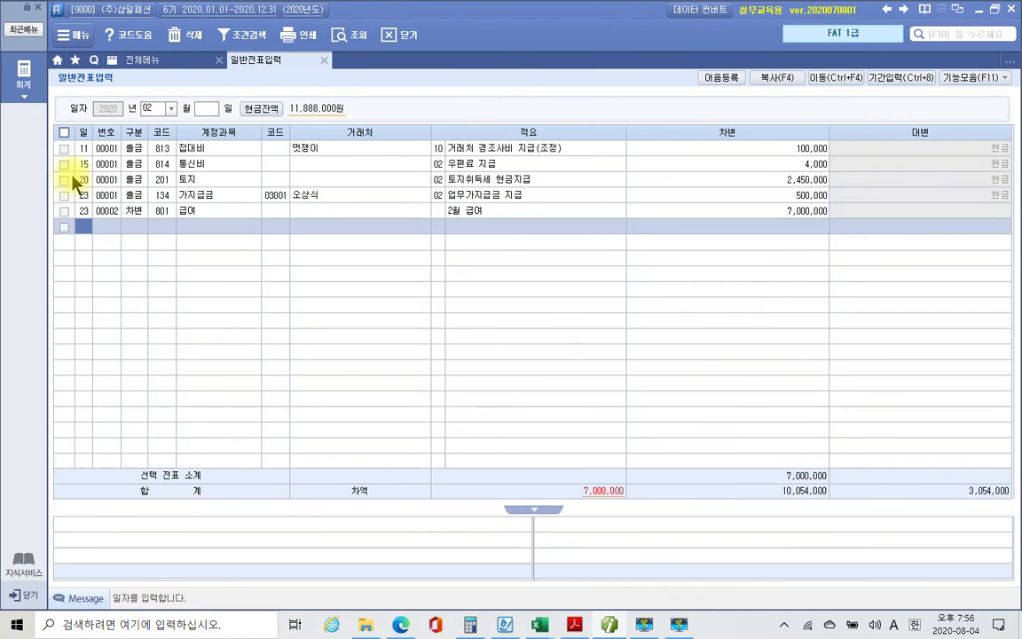
Add a 대변 line dated the 23rd with account 103 보통예금 and 거래처 신한은행(보통).
{"action": "type", "text": "23"}
{"action": "key", "text": "Return"}
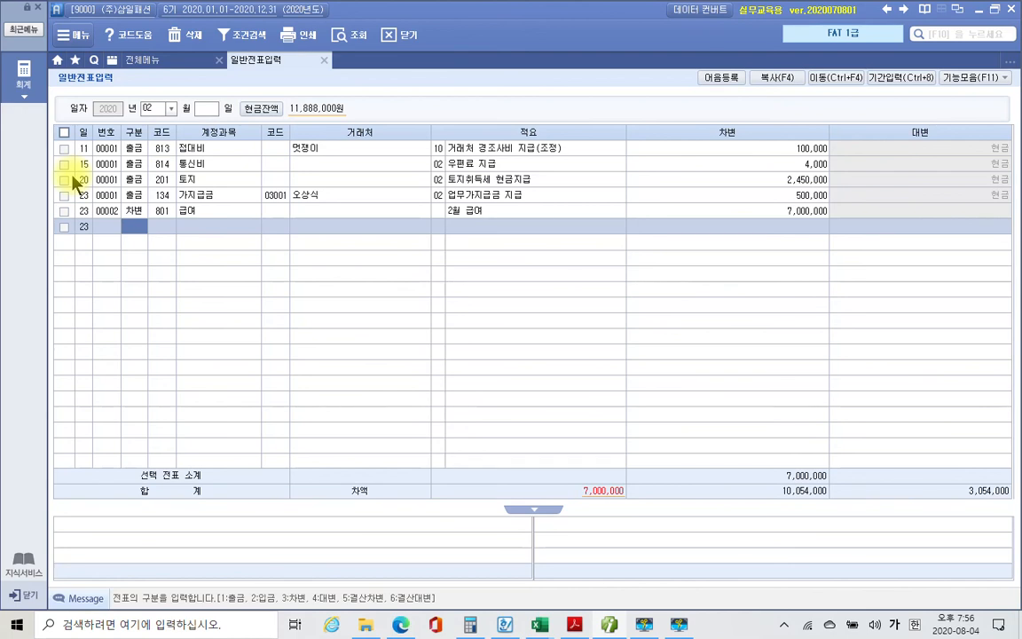
{"action": "key", "text": "4"}
{"action": "key", "text": "Return"}
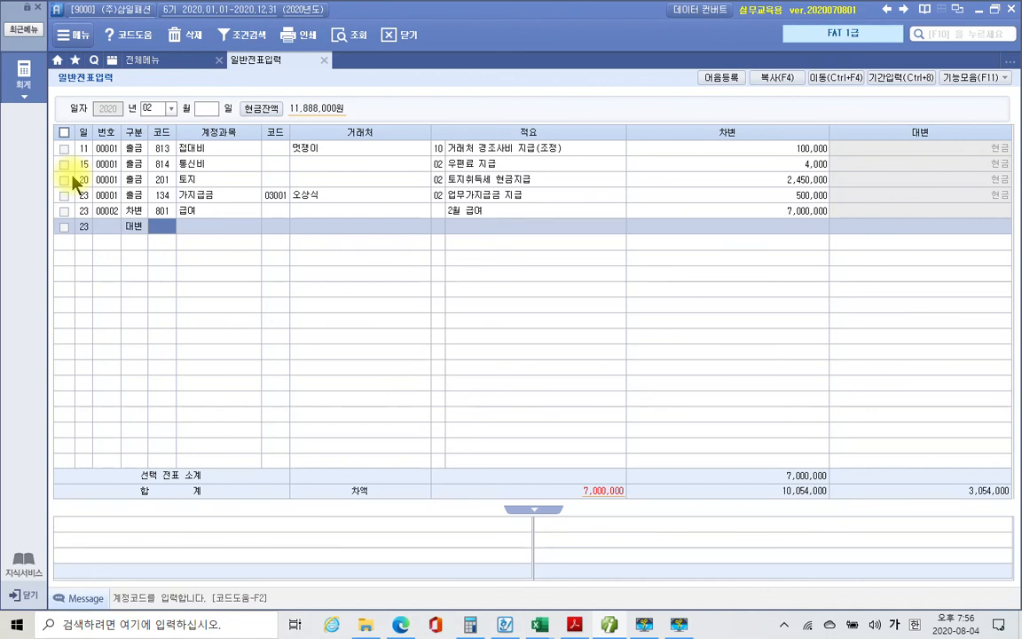
{"action": "type", "text": "보통"}
{"action": "key", "text": "Return"}
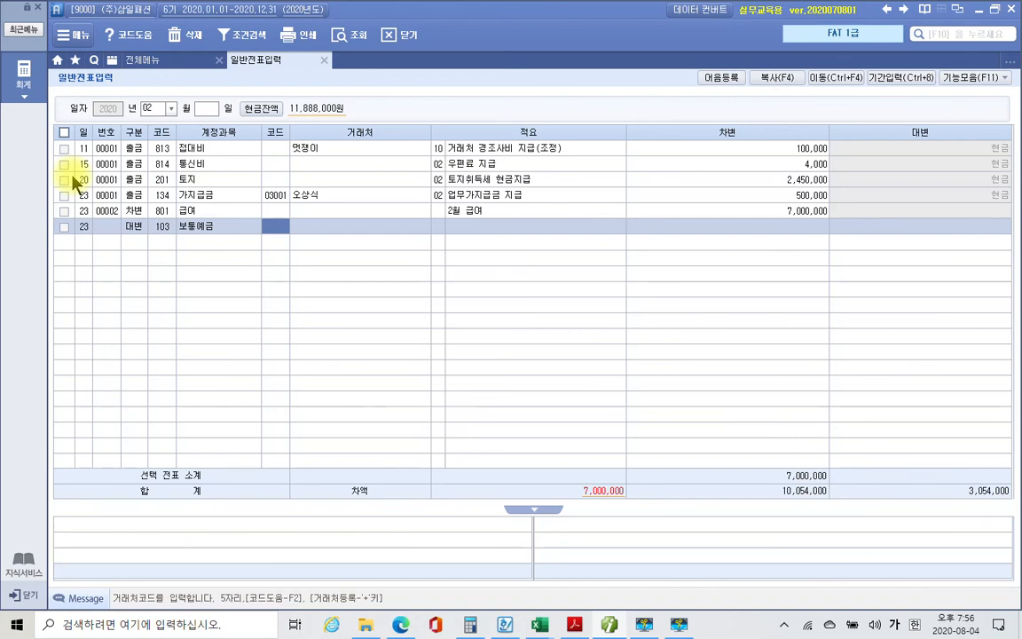
{"action": "type", "text": "신해"}
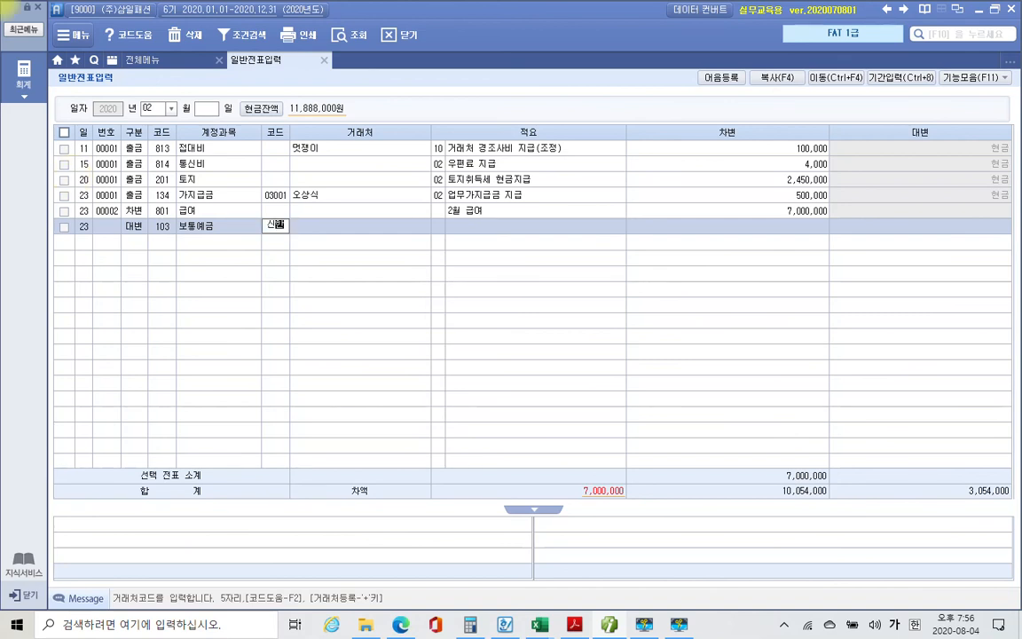
{"action": "key", "text": "Return"}
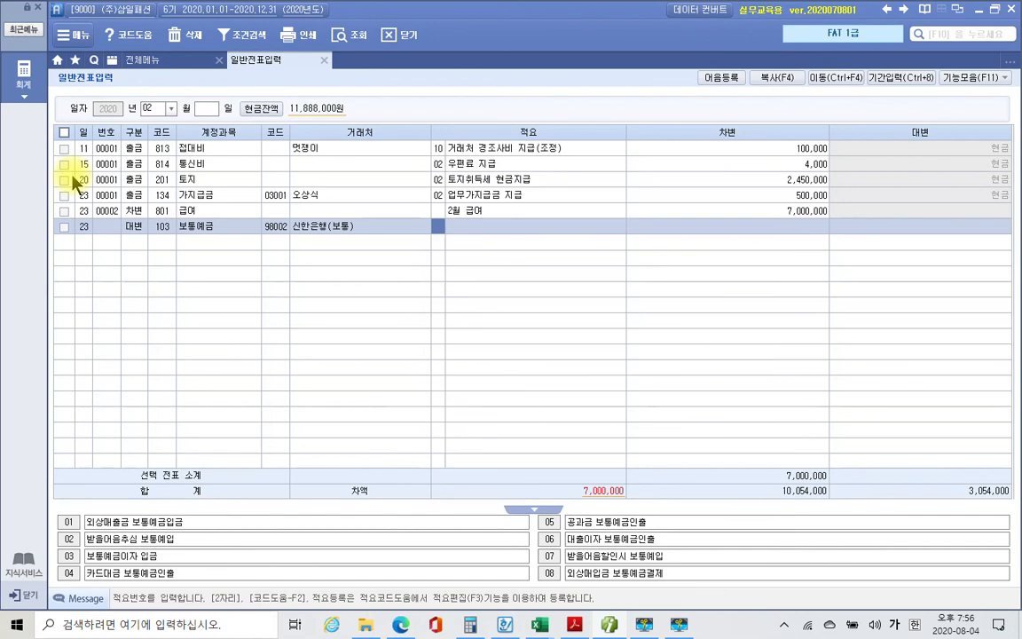
Carry the 적요 2월 급여 into the 보통예금 line and set its credit amount to 6,686,000.
{"action": "key", "text": "Return"}
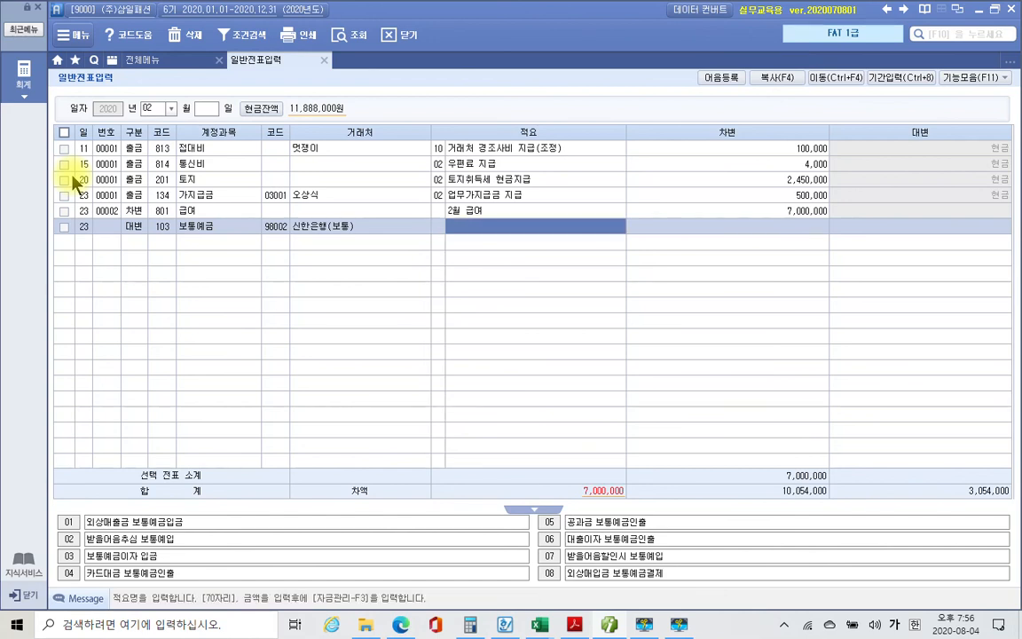
{"action": "key", "text": "Return"}
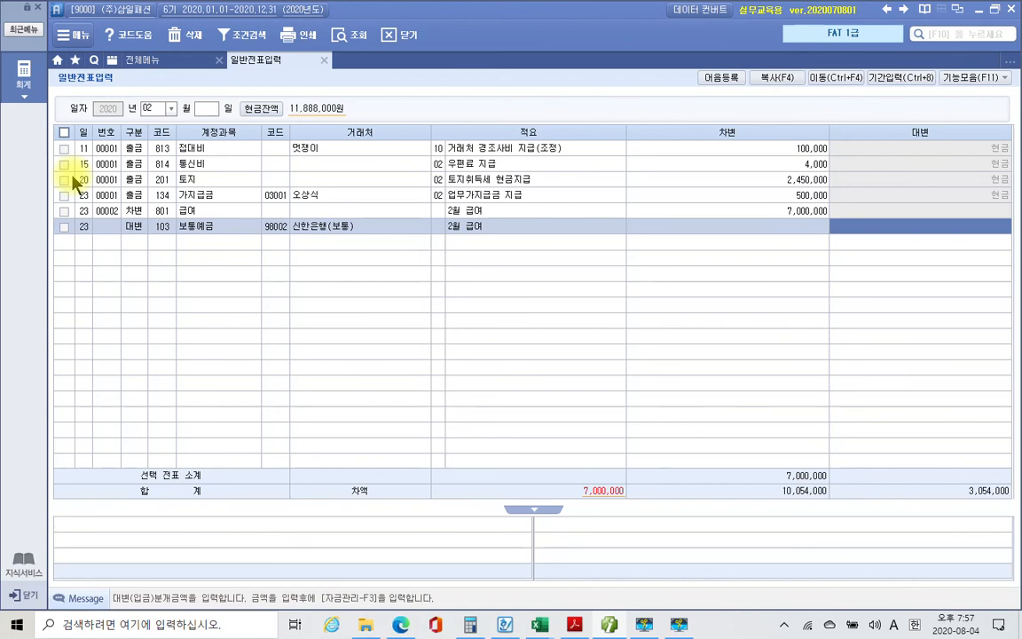
{"action": "type", "text": "6"}
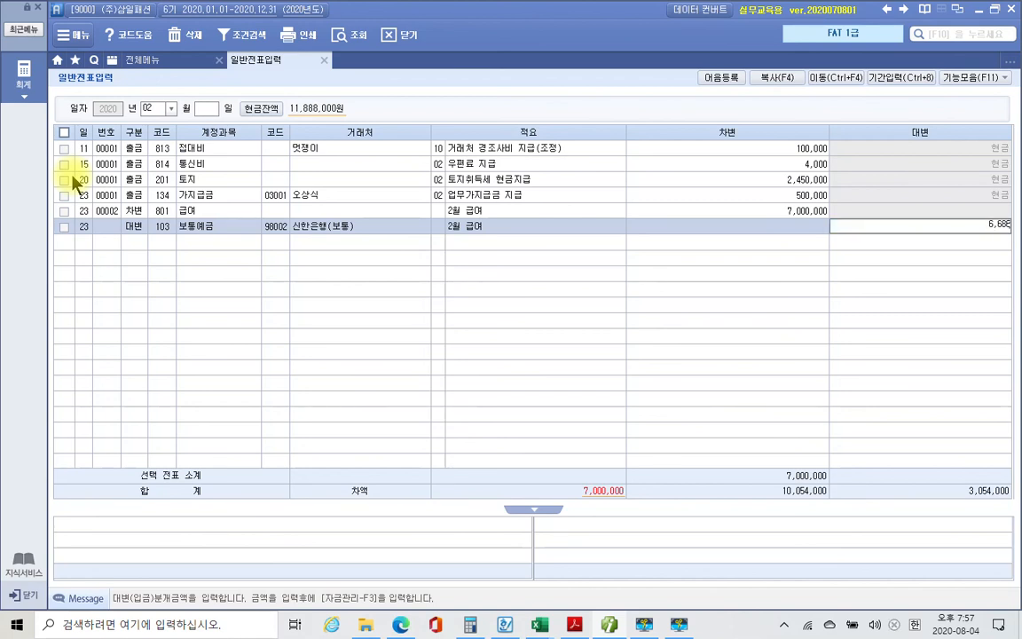
{"action": "type", "text": "688000"}
{"action": "key", "text": "Return"}
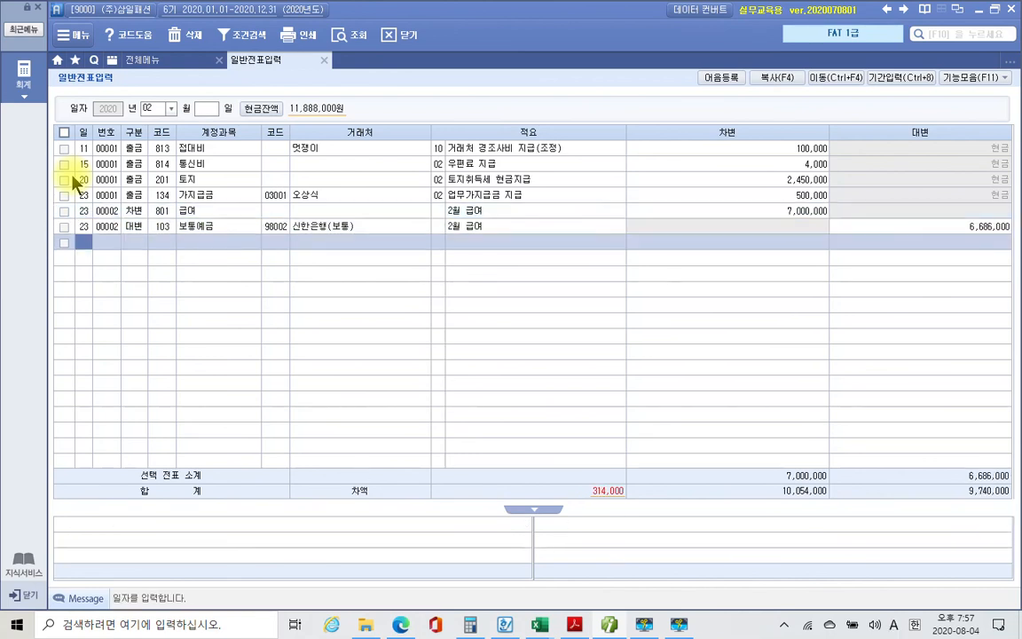
Add another 대변 line dated the 23rd with account 254 예수금.
{"action": "key", "text": "Return"}
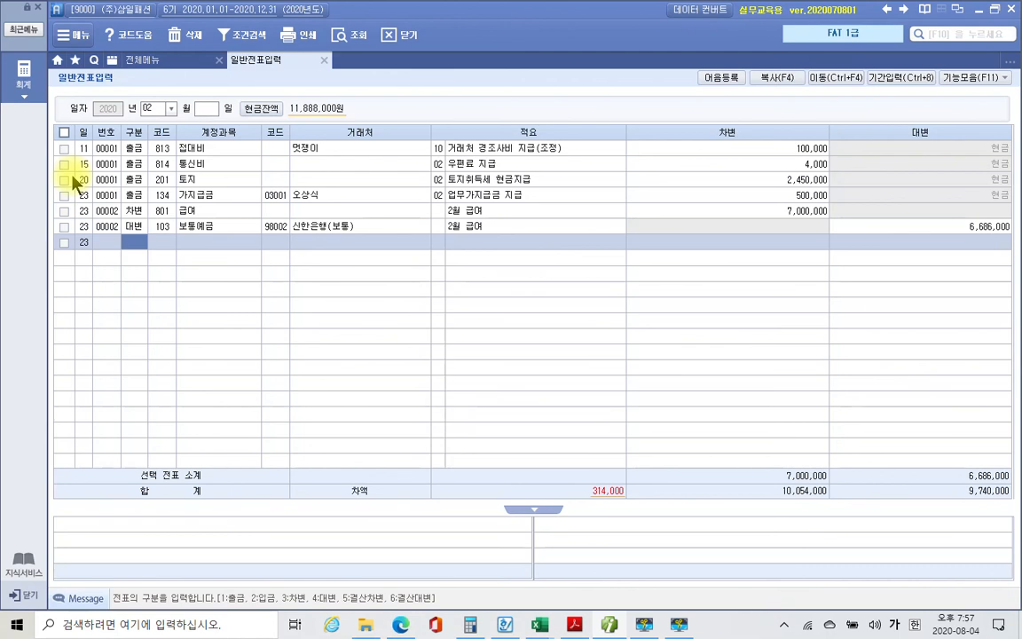
{"action": "type", "text": "4"}
{"action": "key", "text": "Return"}
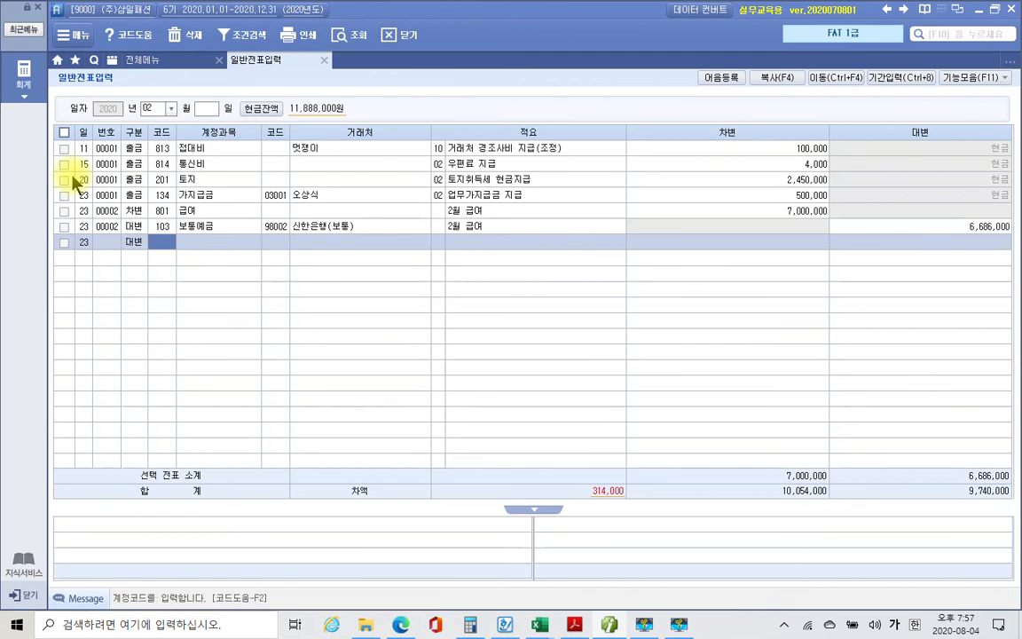
{"action": "type", "text": "ㅇ"}
{"action": "type", "text": "예수"}
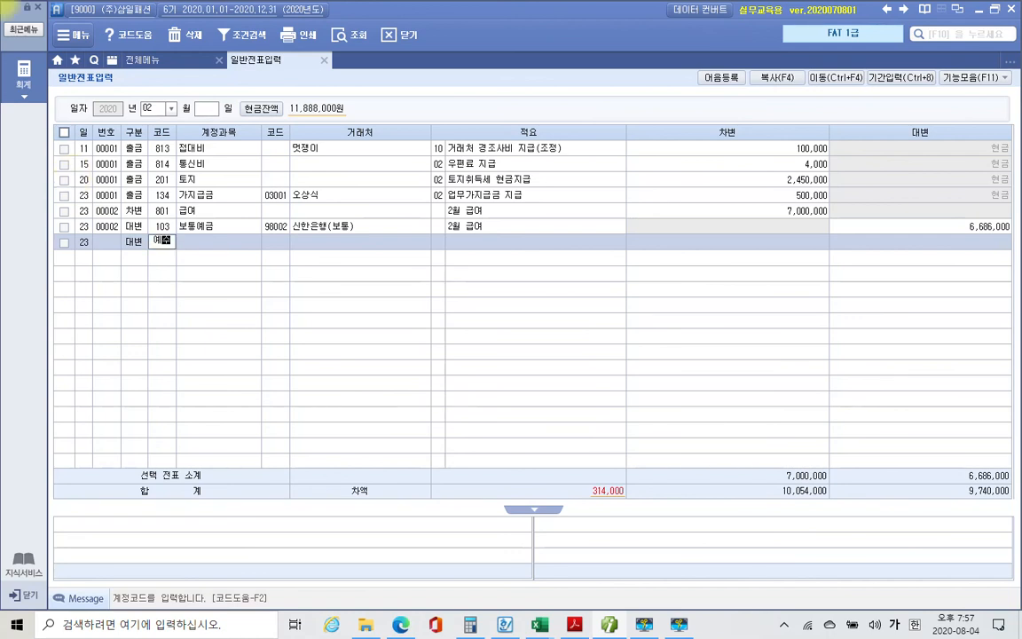
{"action": "key", "text": "Return"}
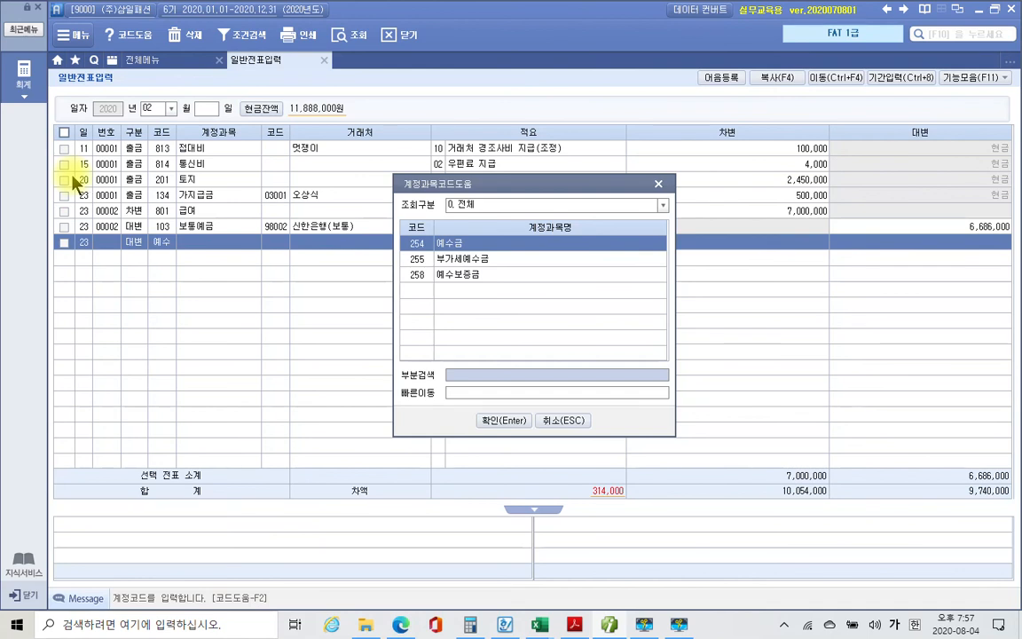
{"action": "key", "text": "Return"}
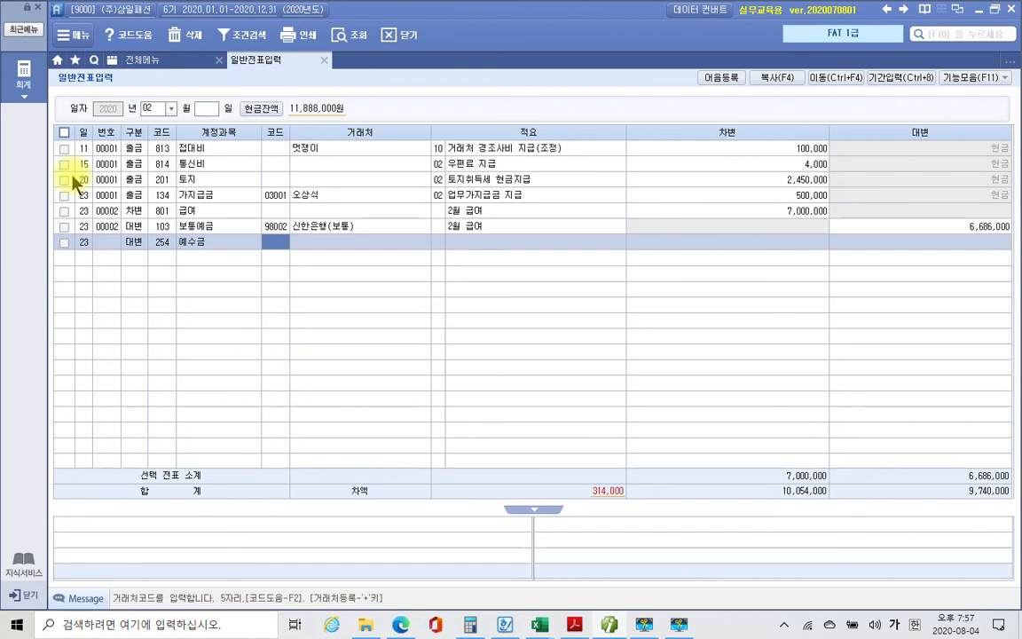
Complete the 예수금 line with 적요 04 급여지급시 근로소득세등 예수 and a 314,000 credit, then select the payroll voucher.
{"action": "key", "text": "Return"}
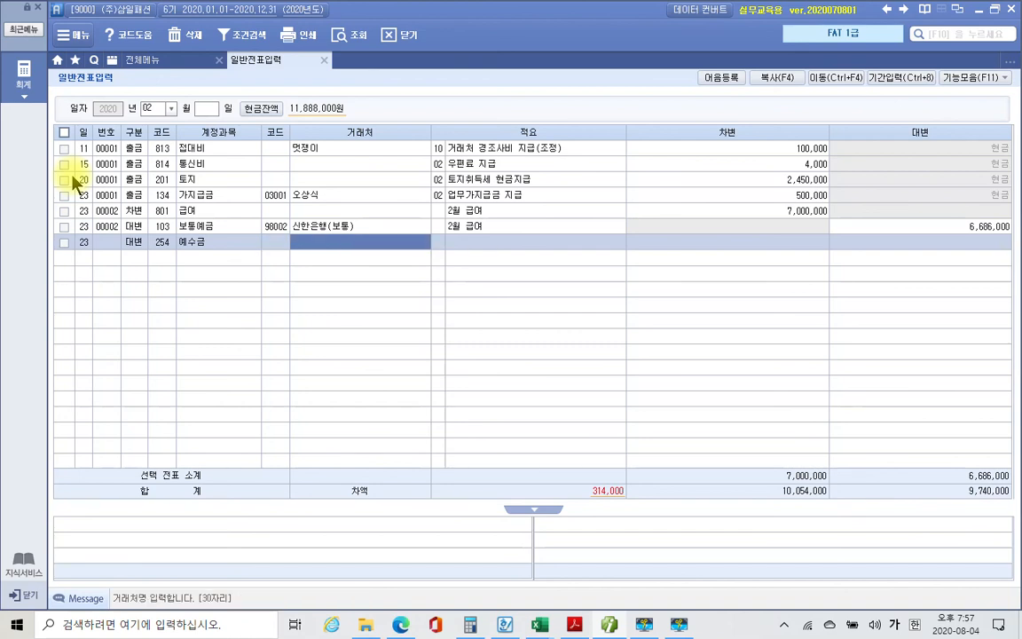
{"action": "key", "text": "Return"}
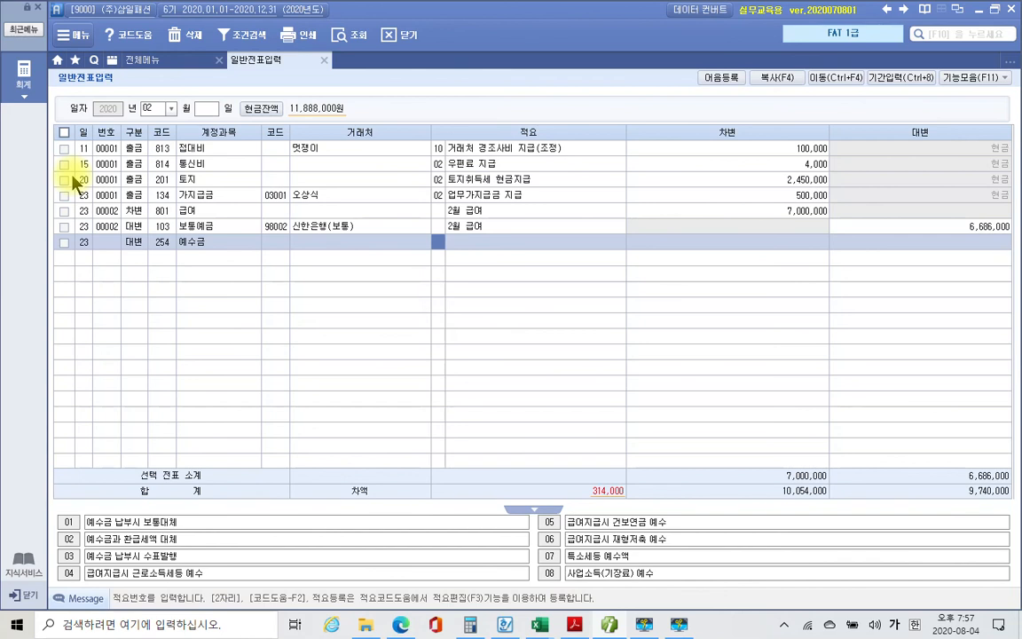
{"action": "type", "text": "4"}
{"action": "key", "text": "Return"}
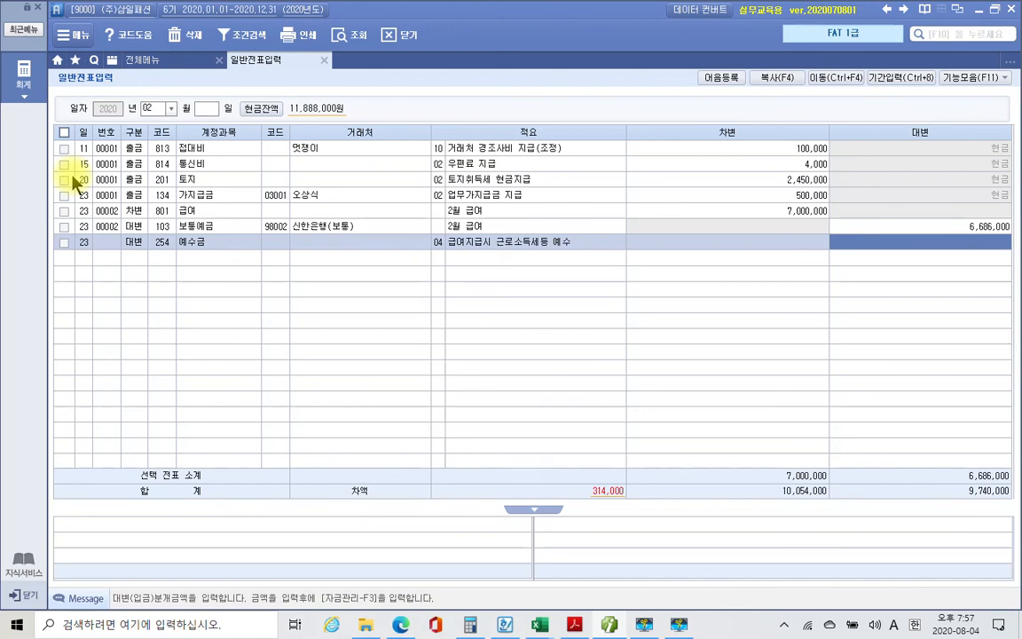
{"action": "type", "text": "314,000"}
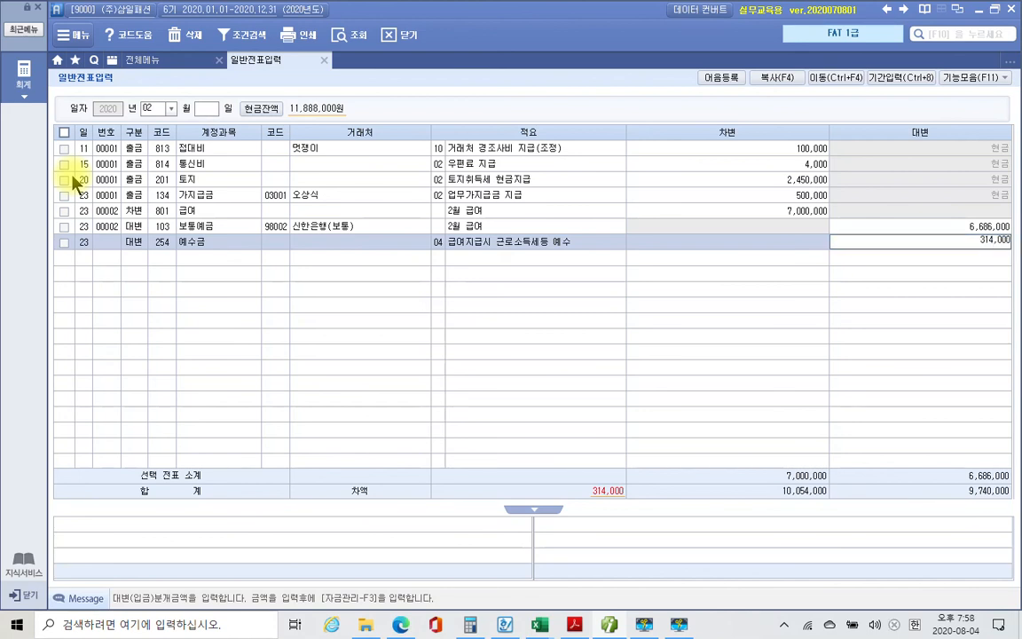
{"action": "key", "text": "Return"}
{"action": "left_click", "coordinate": [102, 228]}
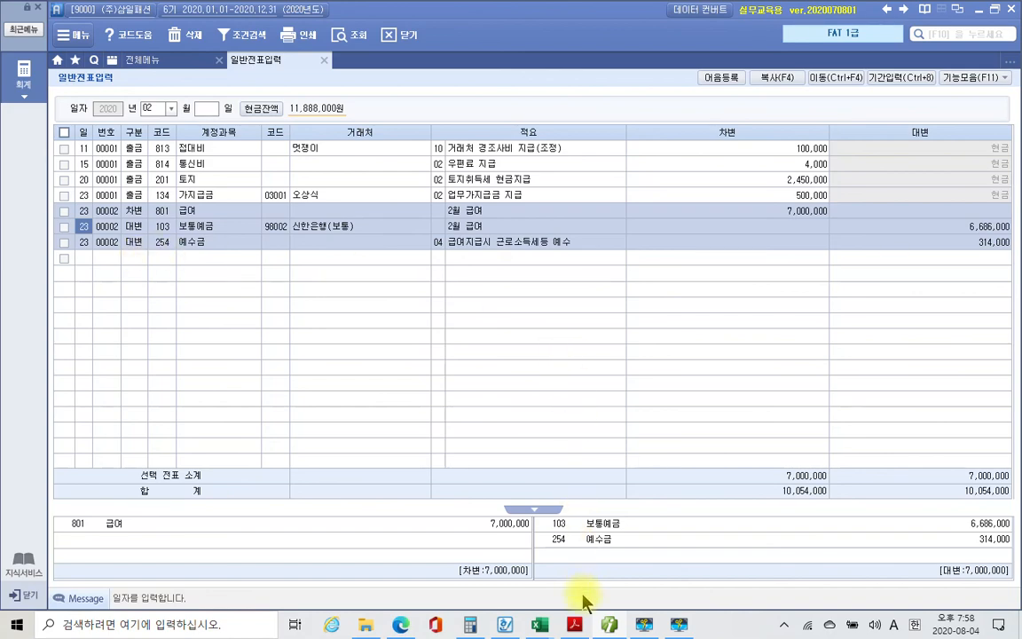
Switch back to the textbook PDF in Adobe Acrobat Reader.
{"action": "left_click", "coordinate": [574, 624]}
{"action": "left_click", "coordinate": [574, 624]}
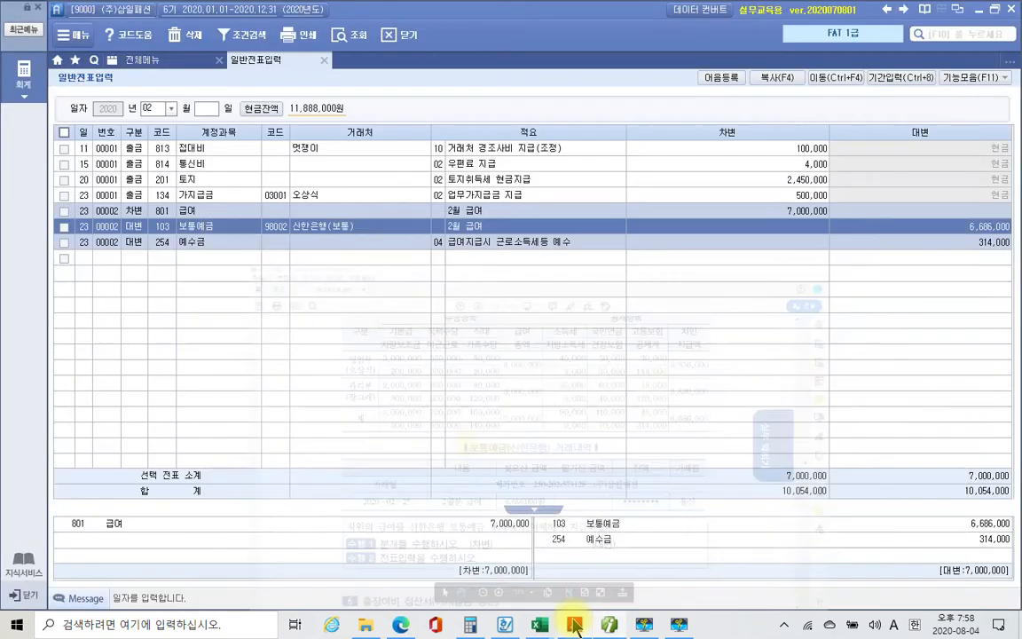
{"action": "left_click", "coordinate": [574, 625]}
{"action": "left_click", "coordinate": [574, 624]}
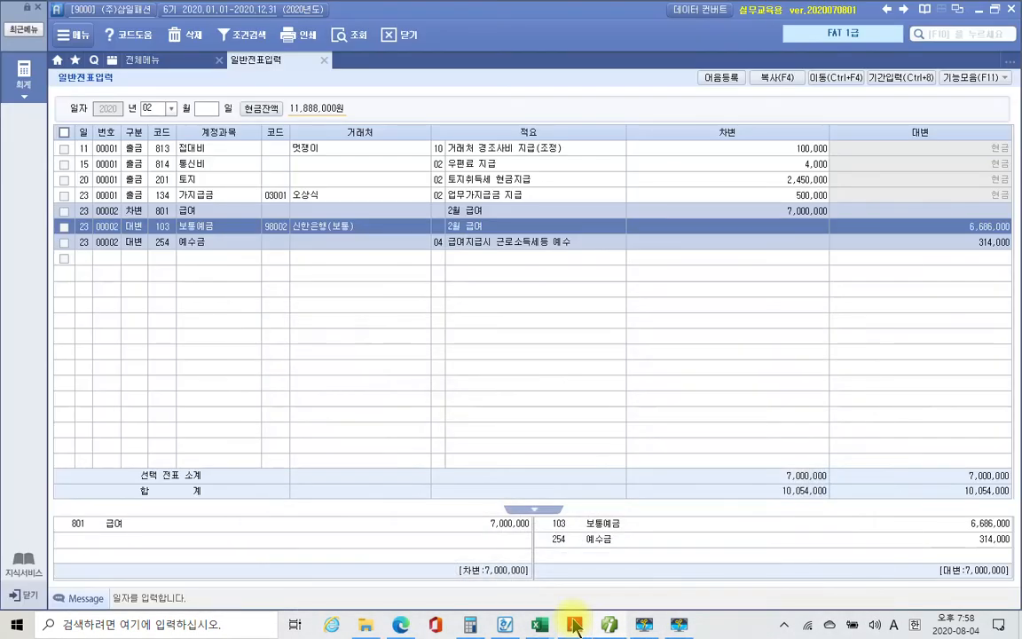